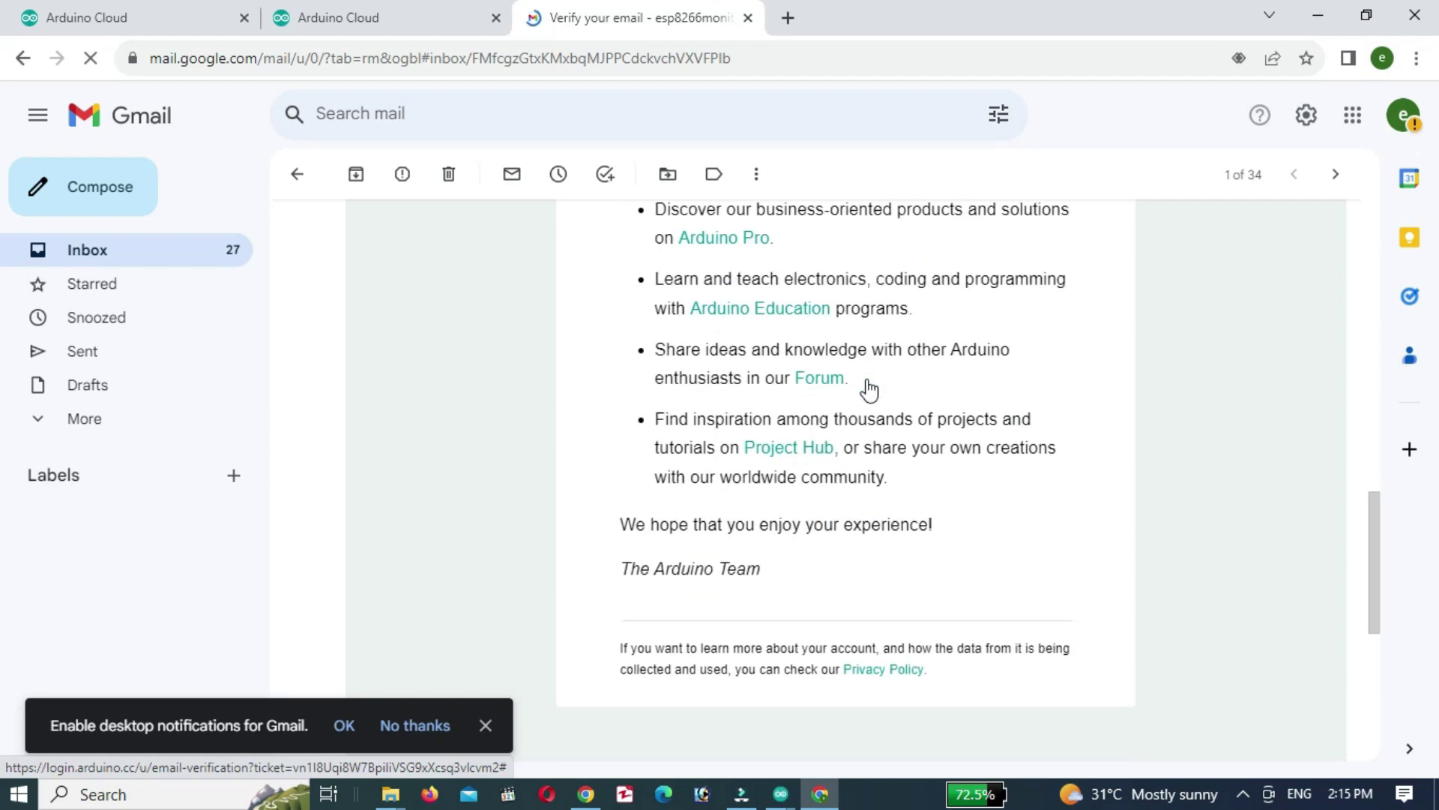
Confirm the account's email address from the Arduino welcome message.
scroll(869, 386, "up", 9)
scroll(866, 382, "up", 5)
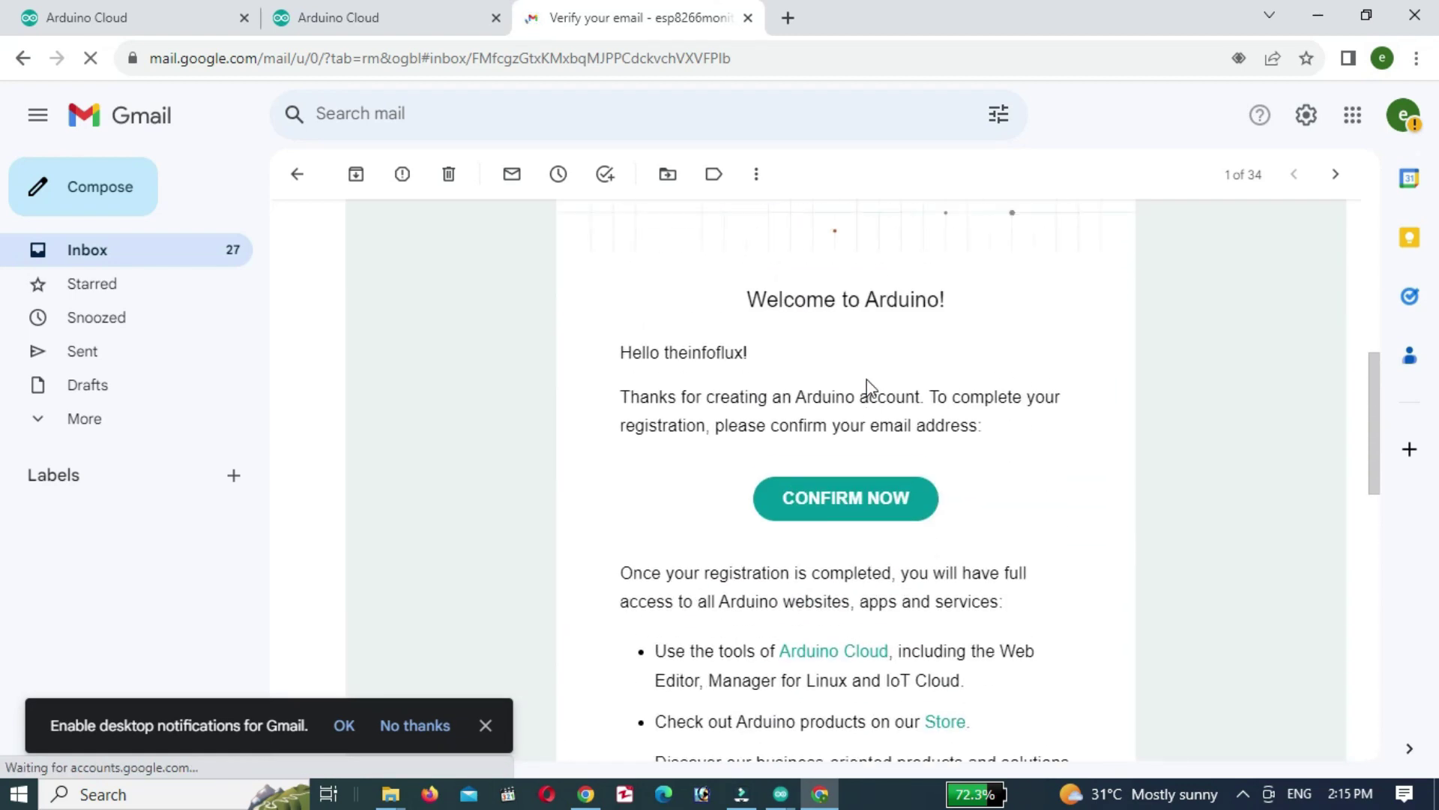
left_click(862, 503)
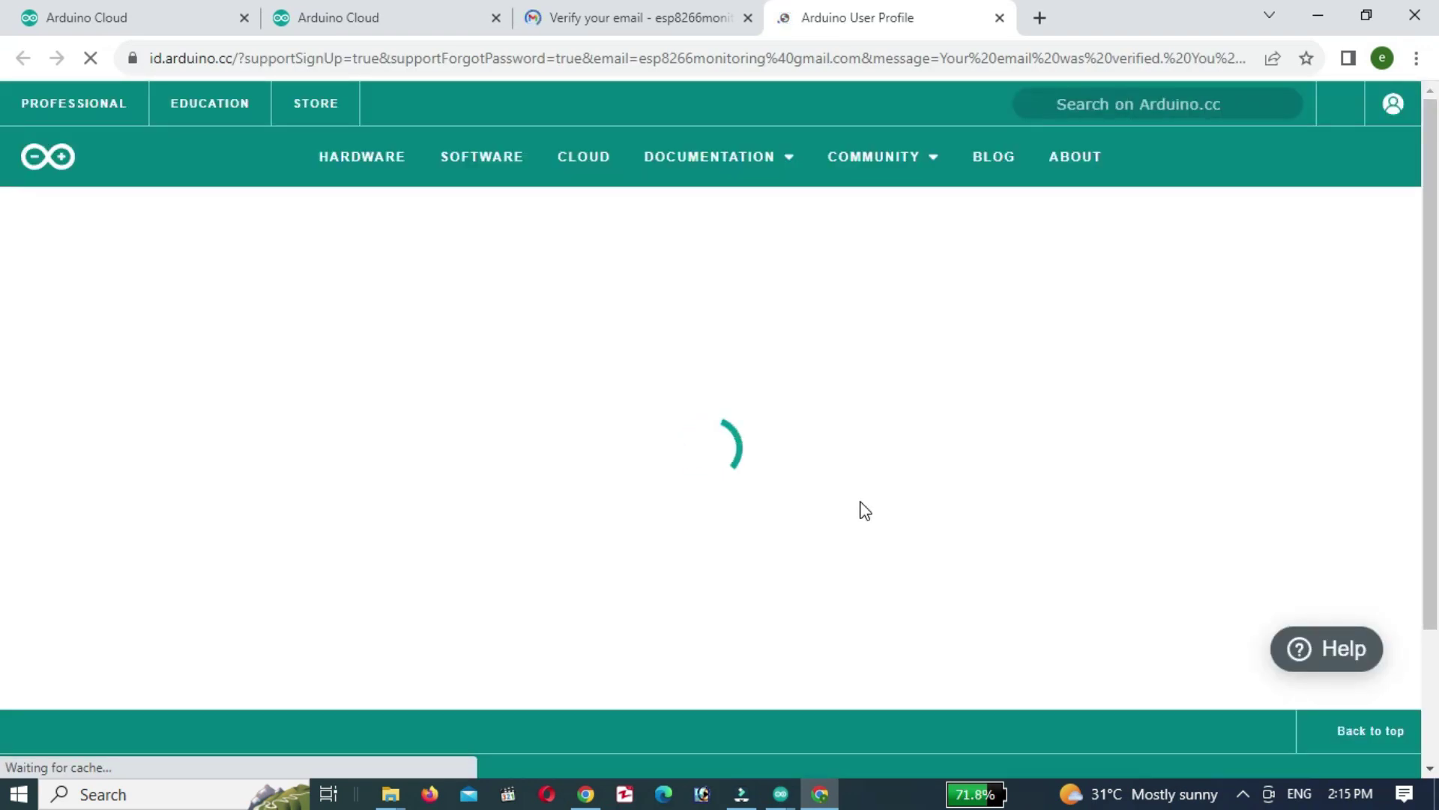
Go from the Arduino user profile to the Arduino Cloud site and get started there.
scroll(865, 509, "down", 10)
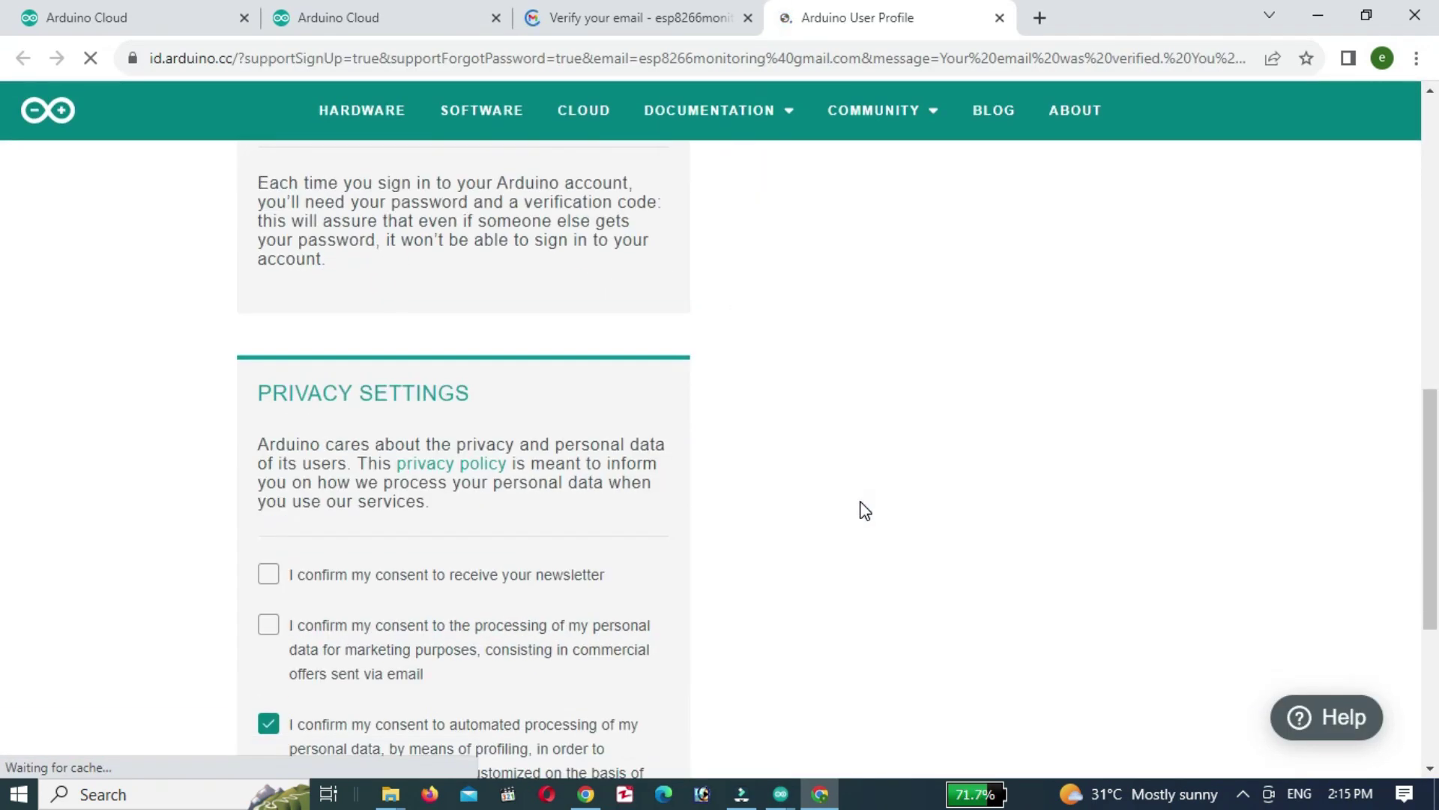
scroll(865, 510, "up", 10)
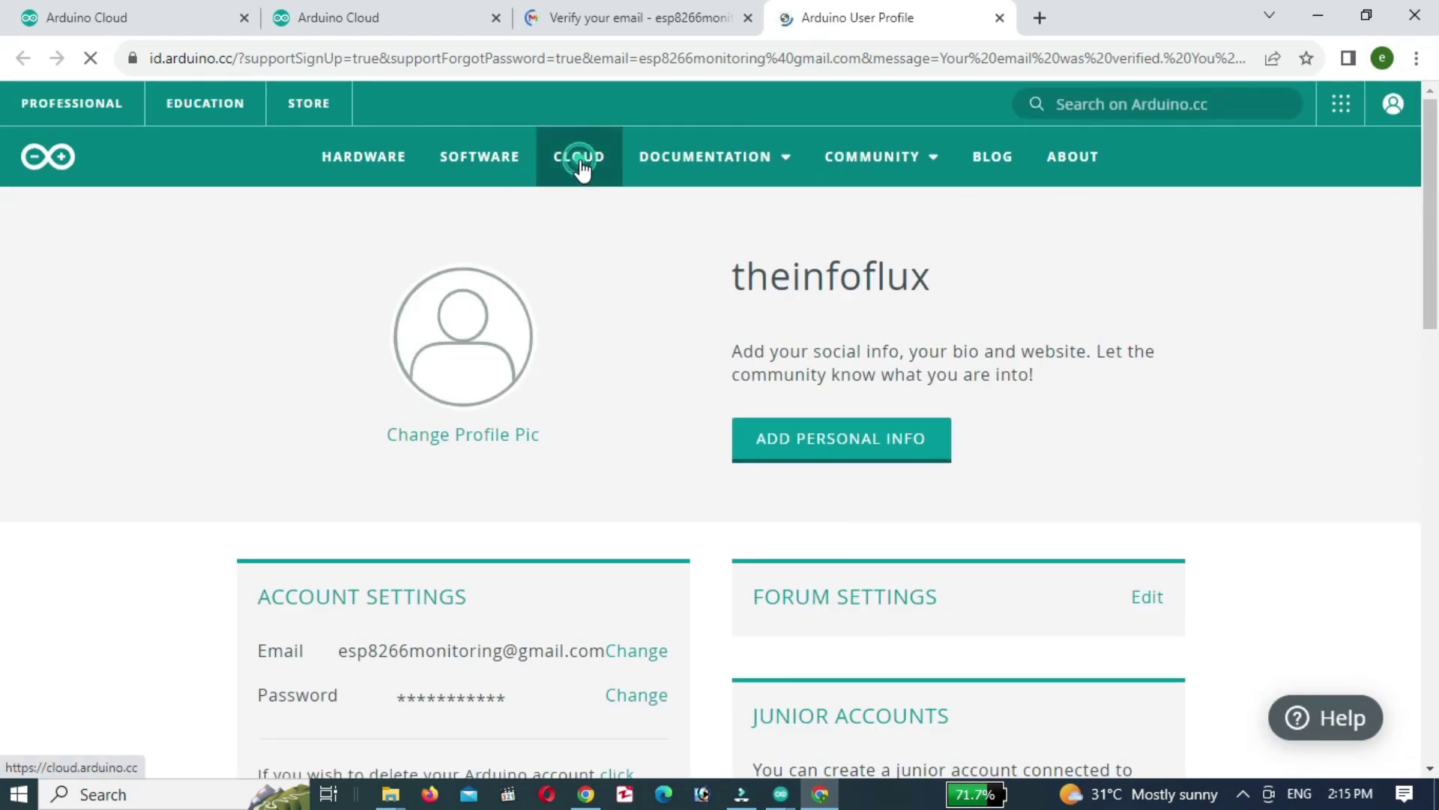
left_click(591, 166)
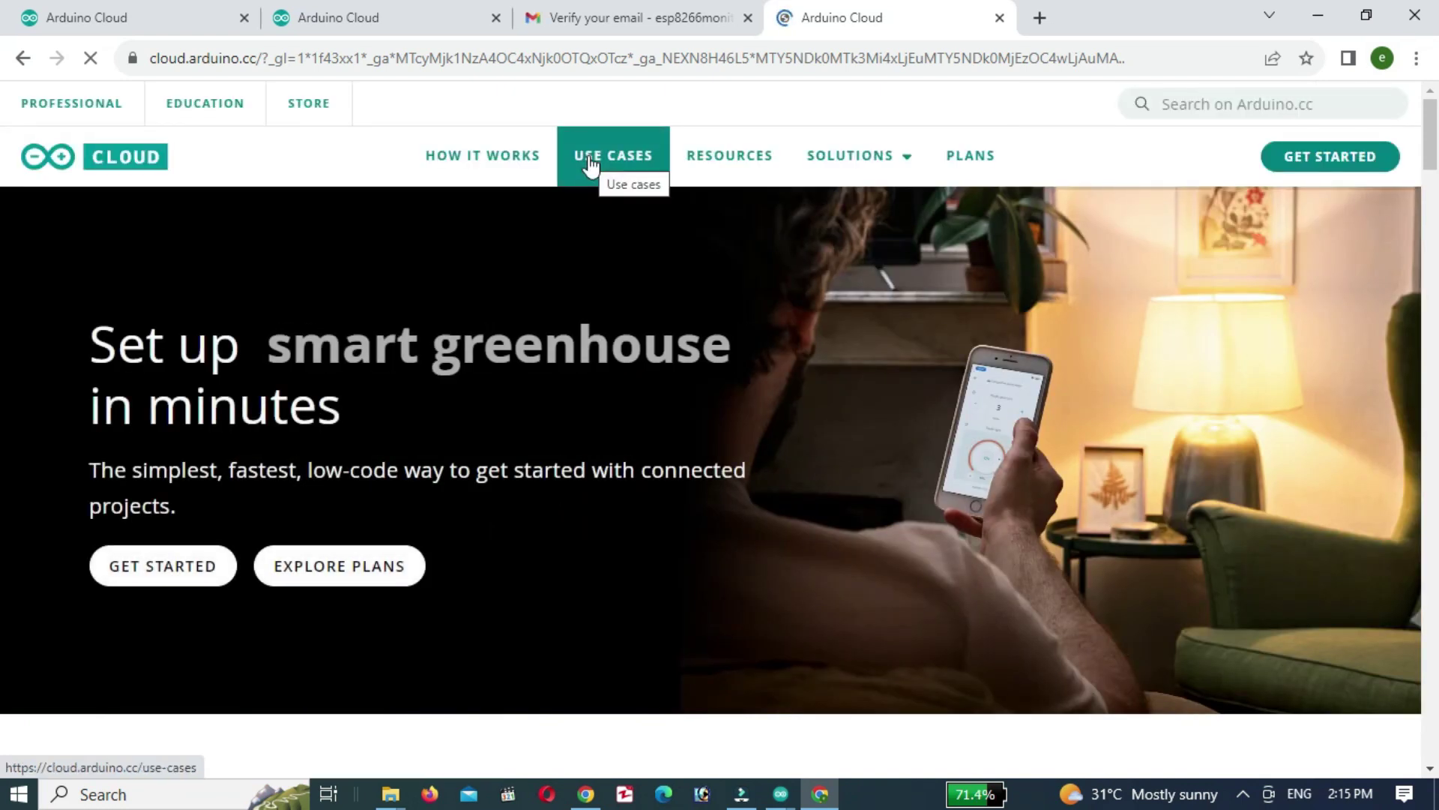
left_click(177, 573)
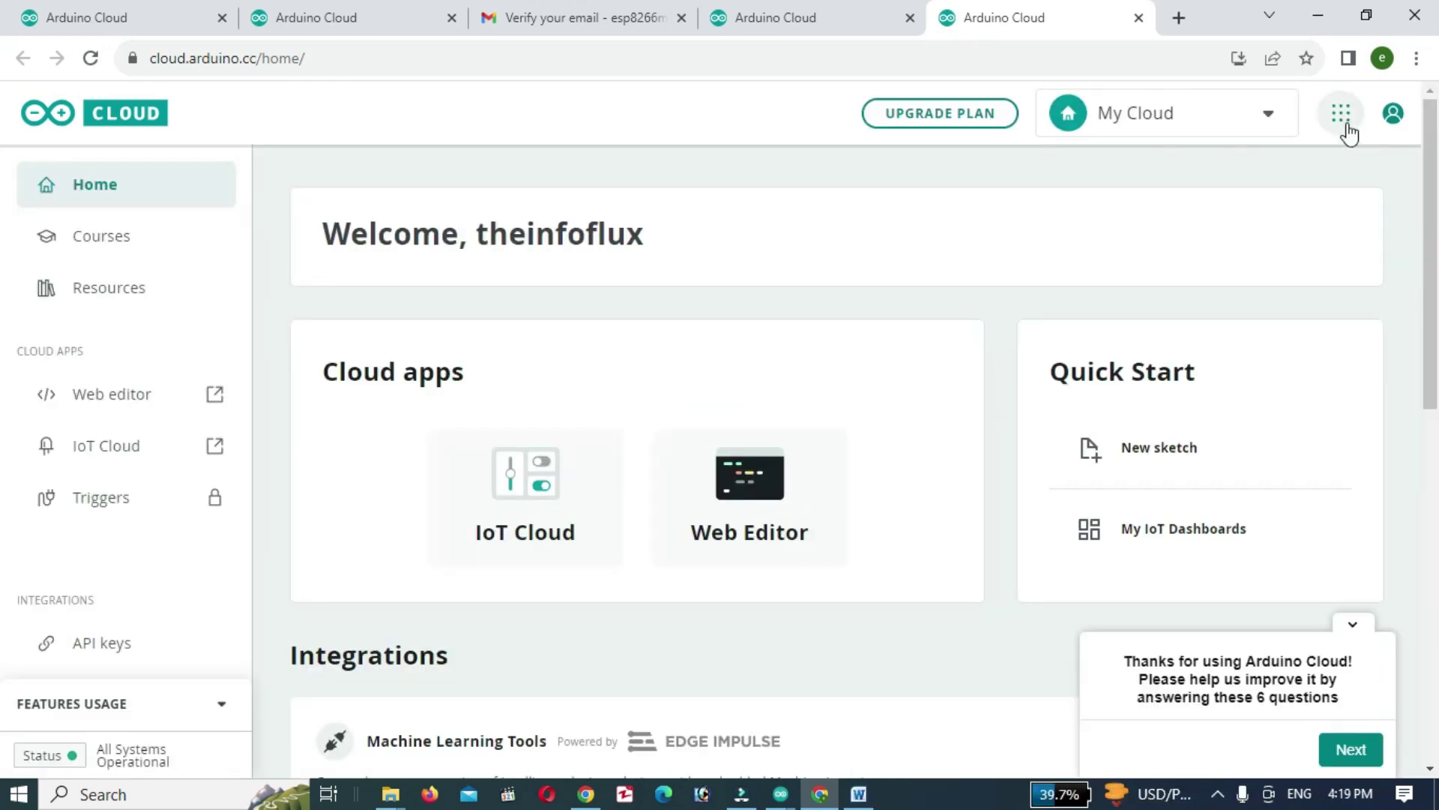
Switch to IoT Cloud and create the first Thing.
left_click(1346, 126)
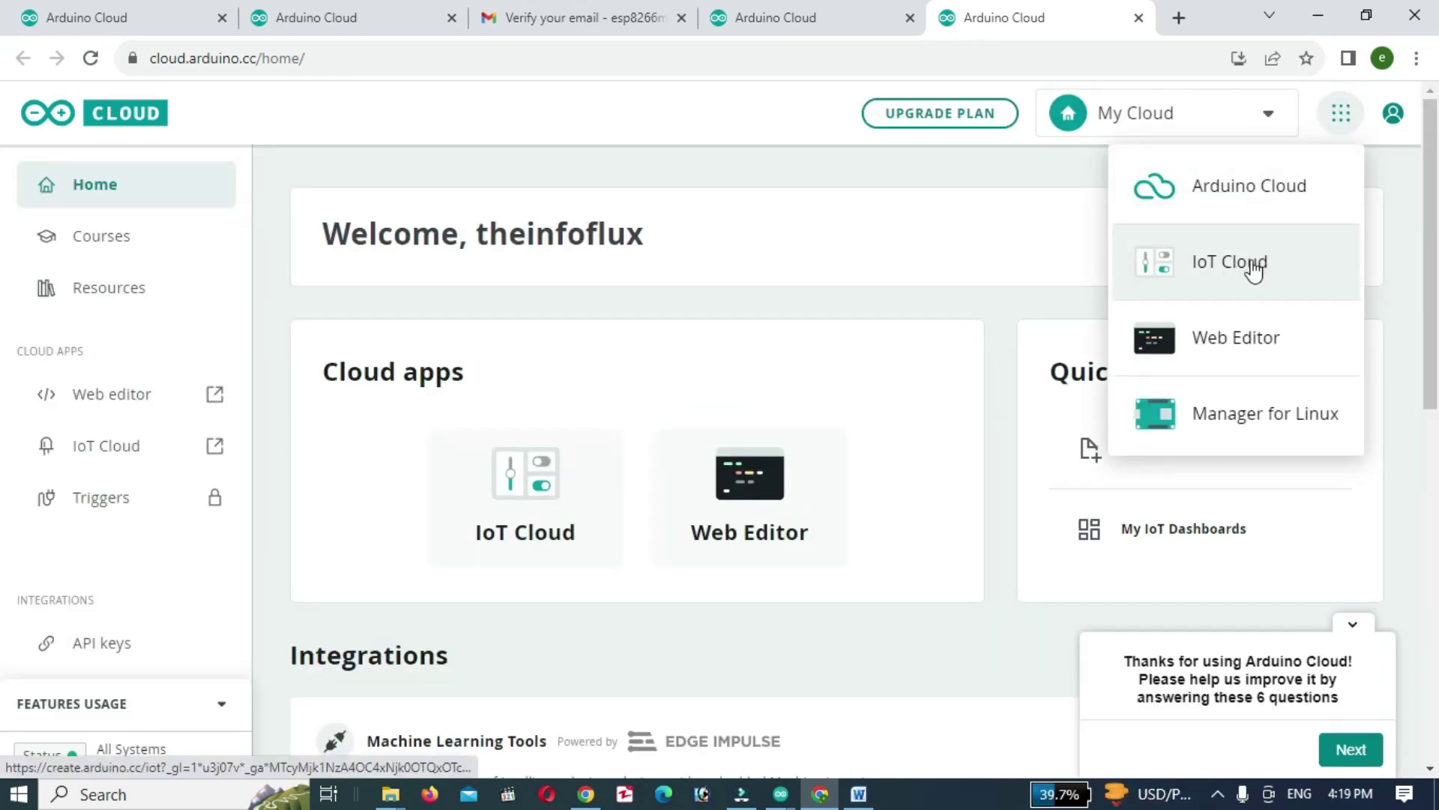
left_click(1279, 264)
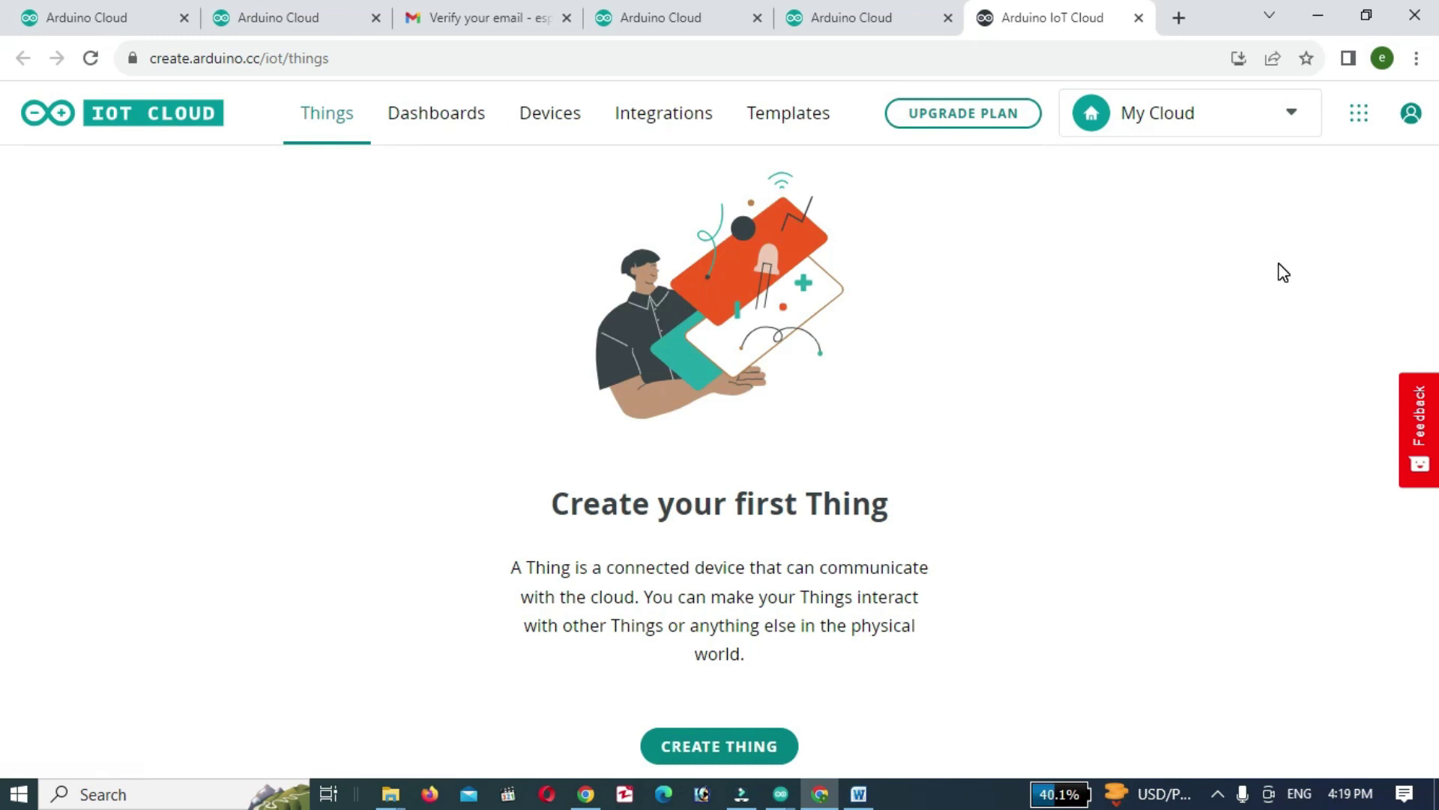
left_click(705, 751)
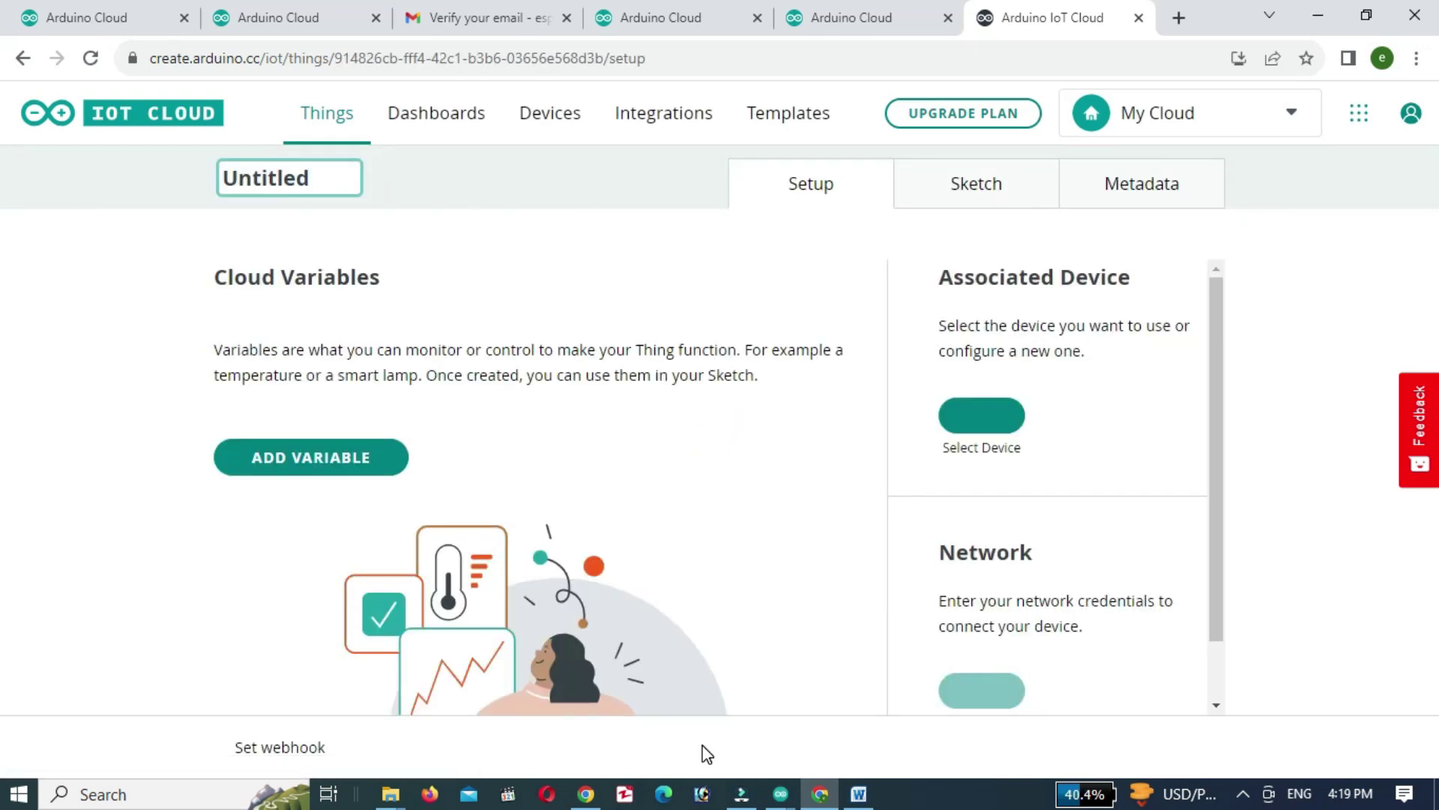
Add a cloud variable named potvalue with type Integer Number and Read Only permission to the Thing.
left_click(343, 467)
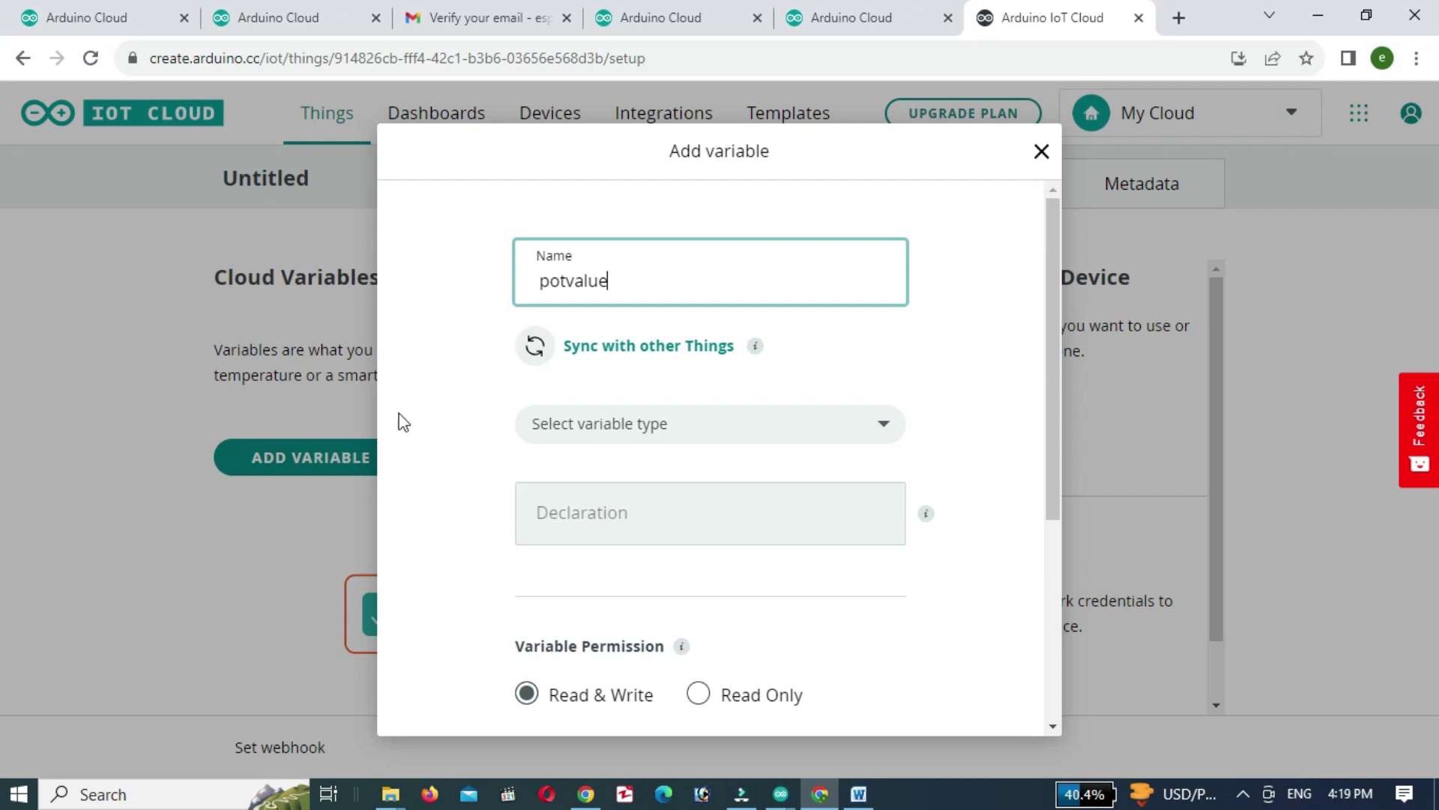
left_click(590, 426)
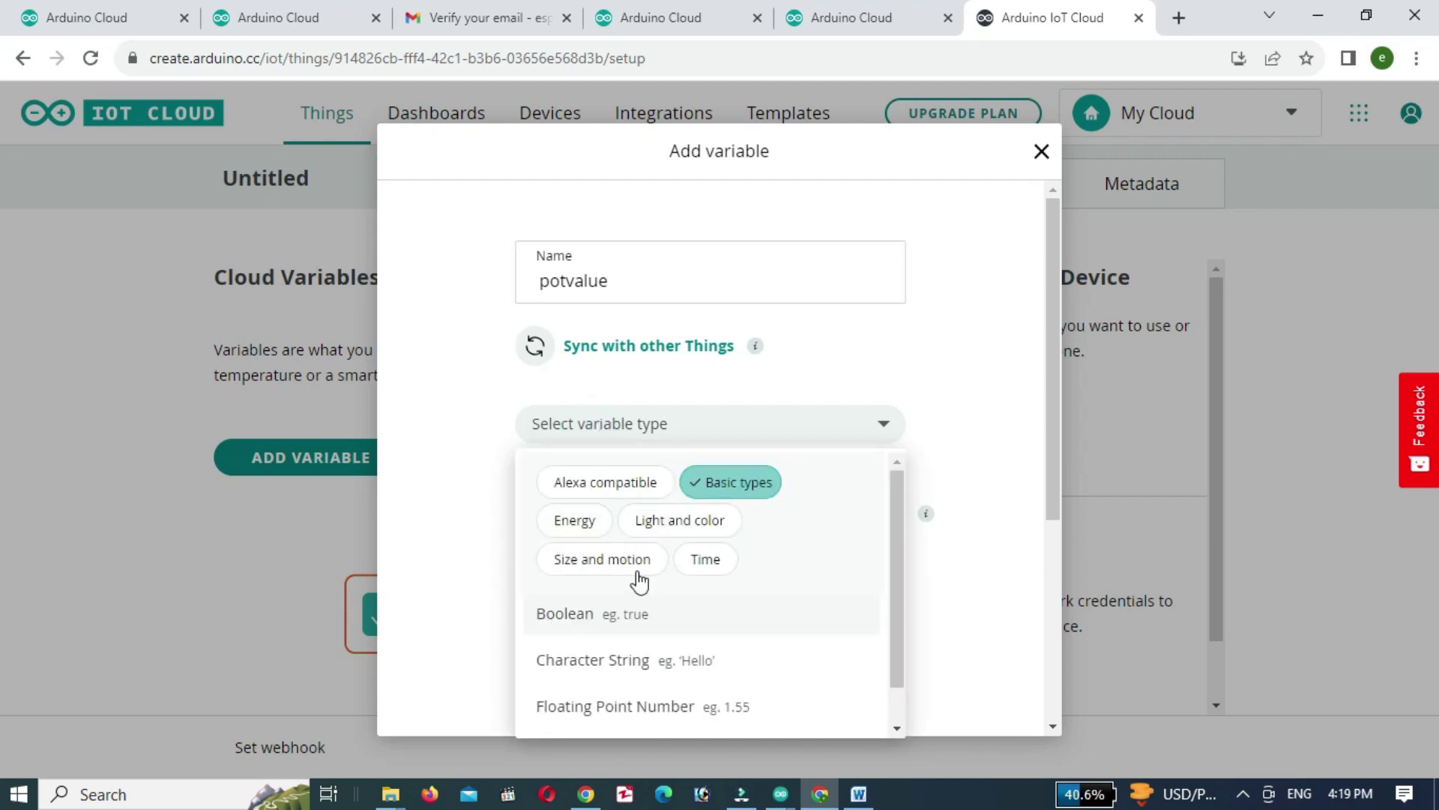
scroll(646, 585, "down", 1)
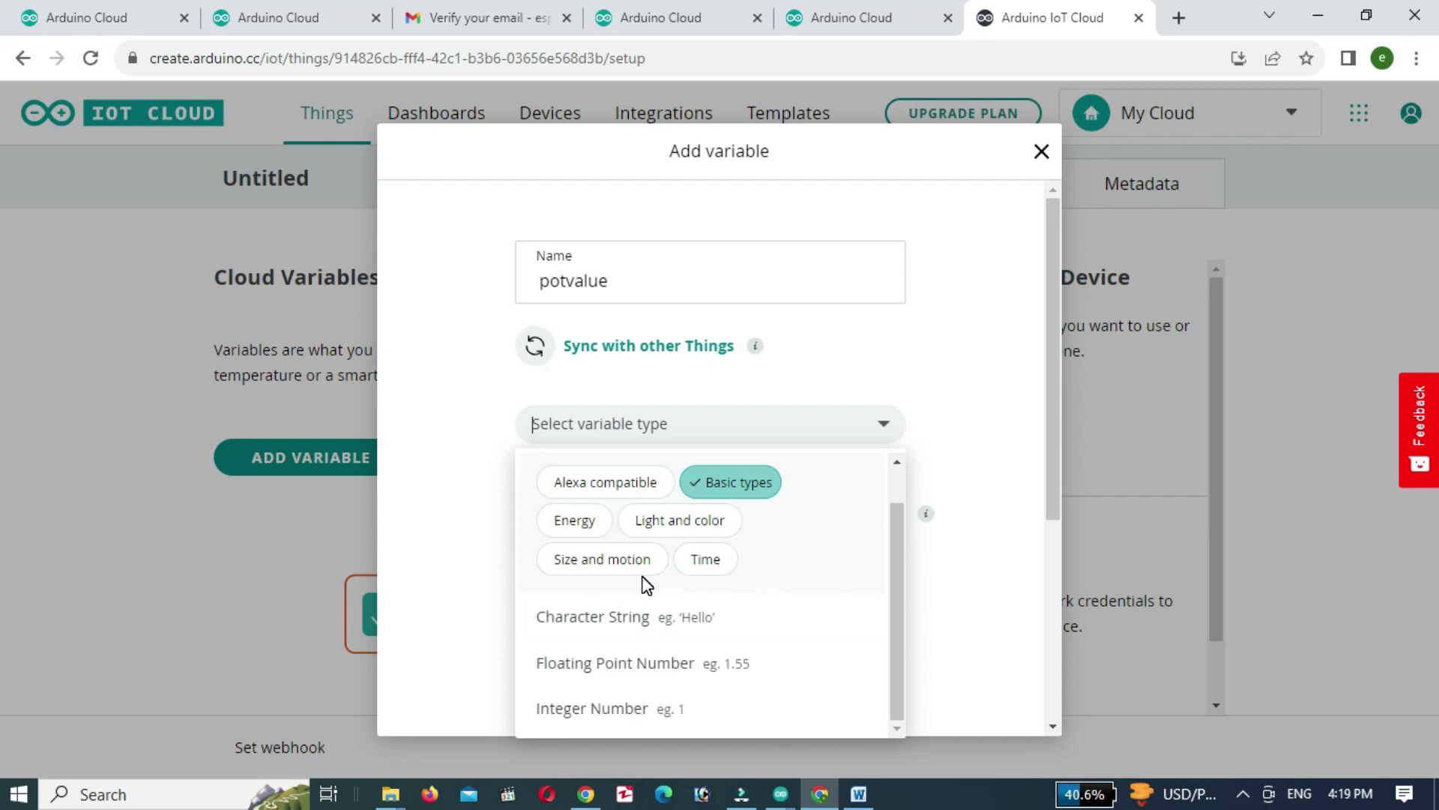
left_click(630, 711)
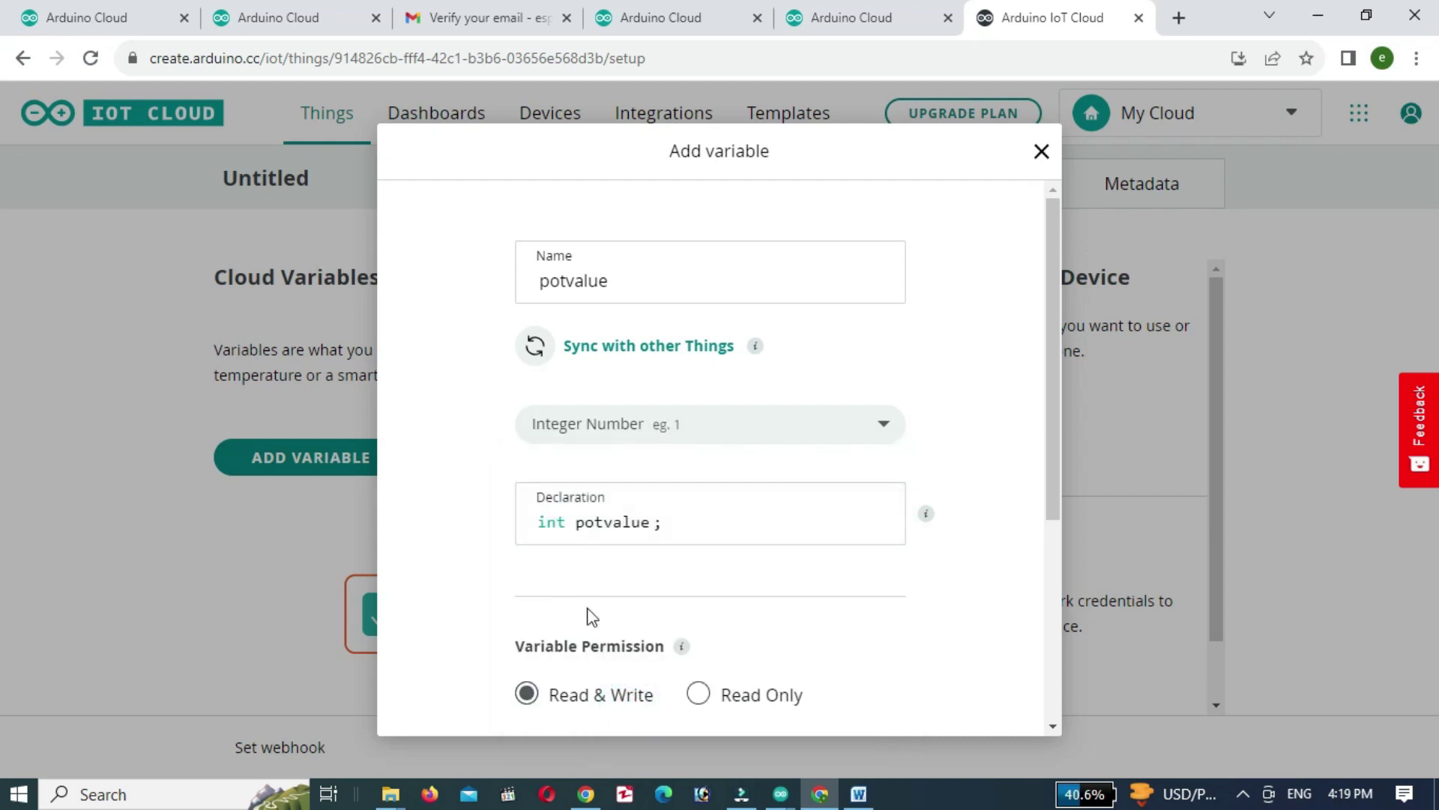
scroll(575, 600, "down", 1)
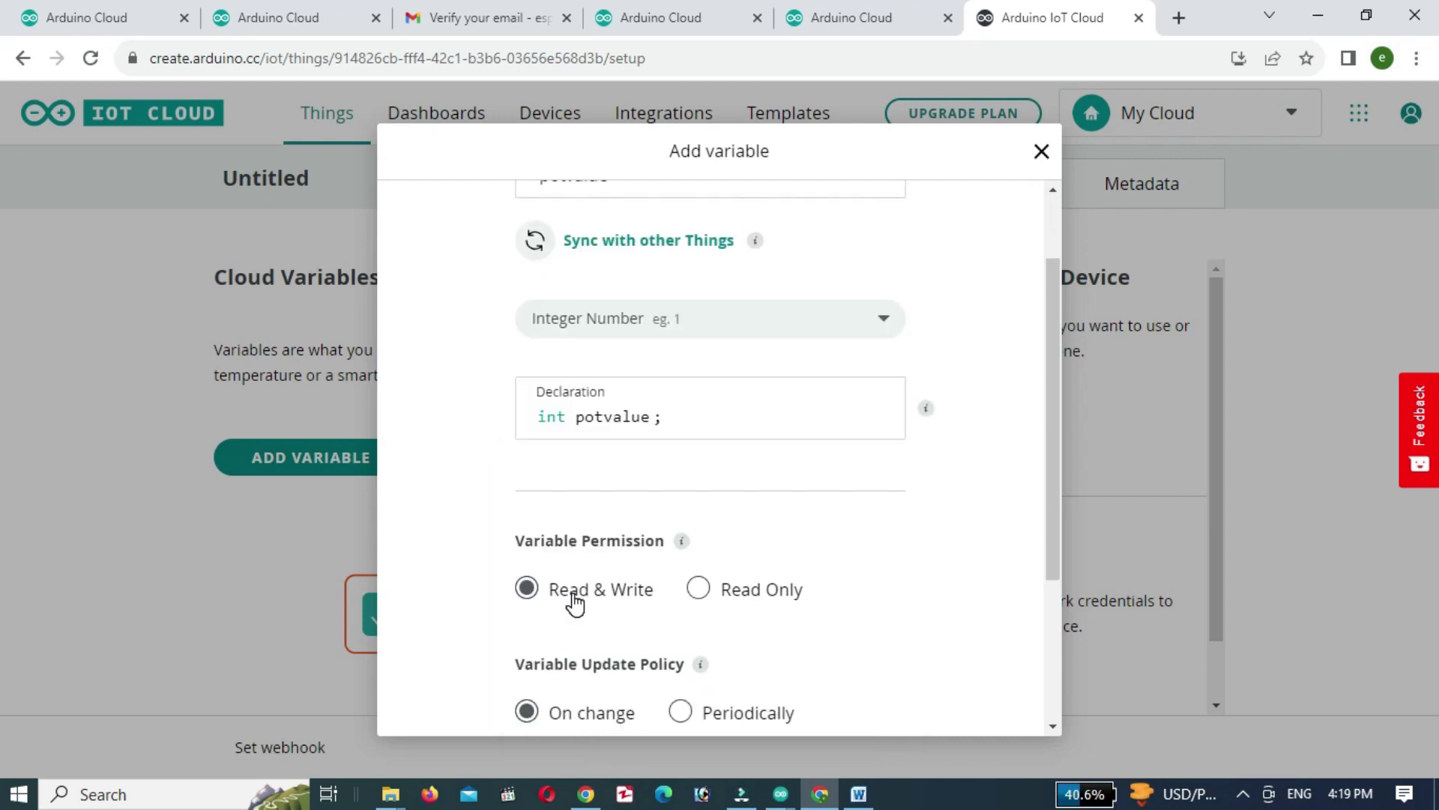
scroll(574, 600, "down", 1)
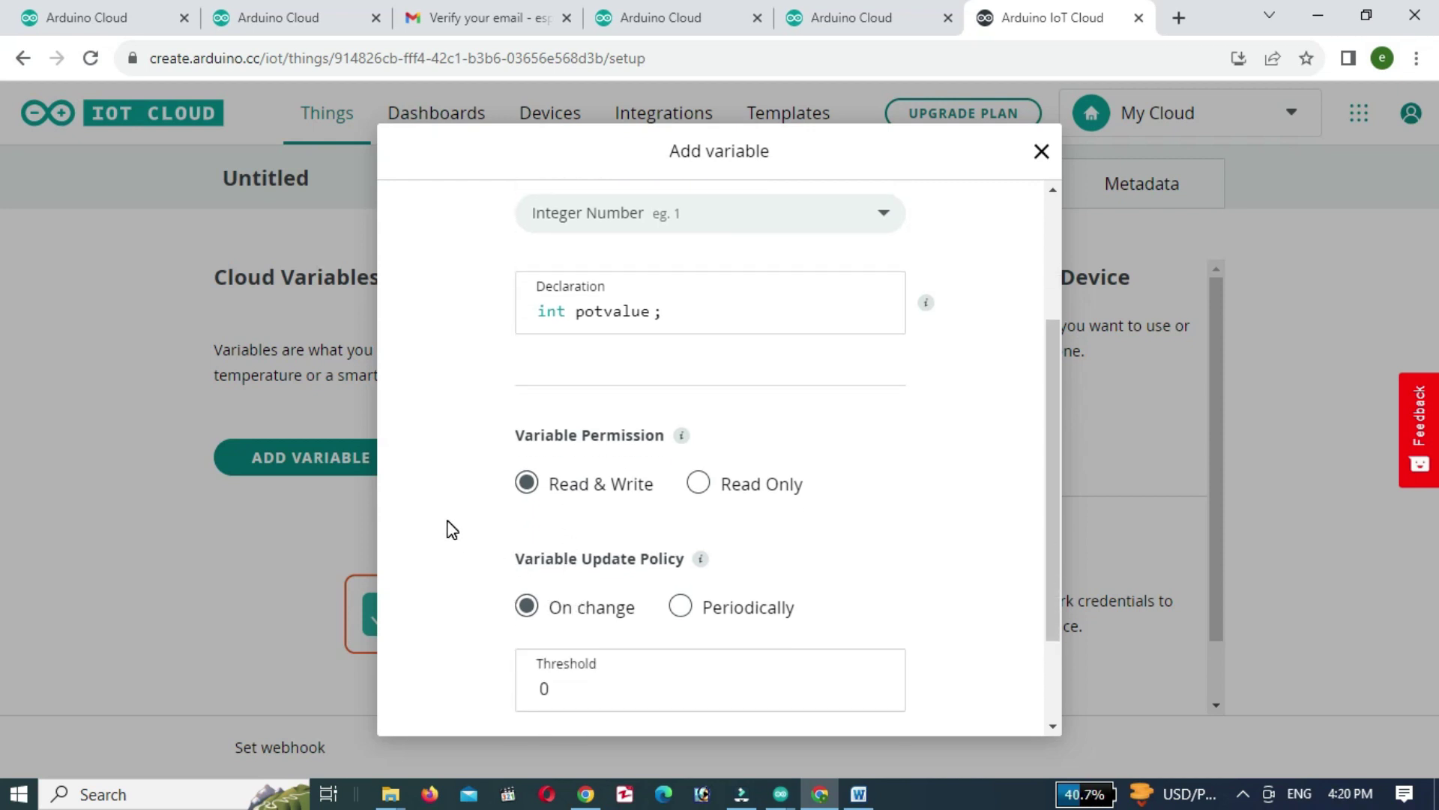
scroll(452, 529, "down", 1)
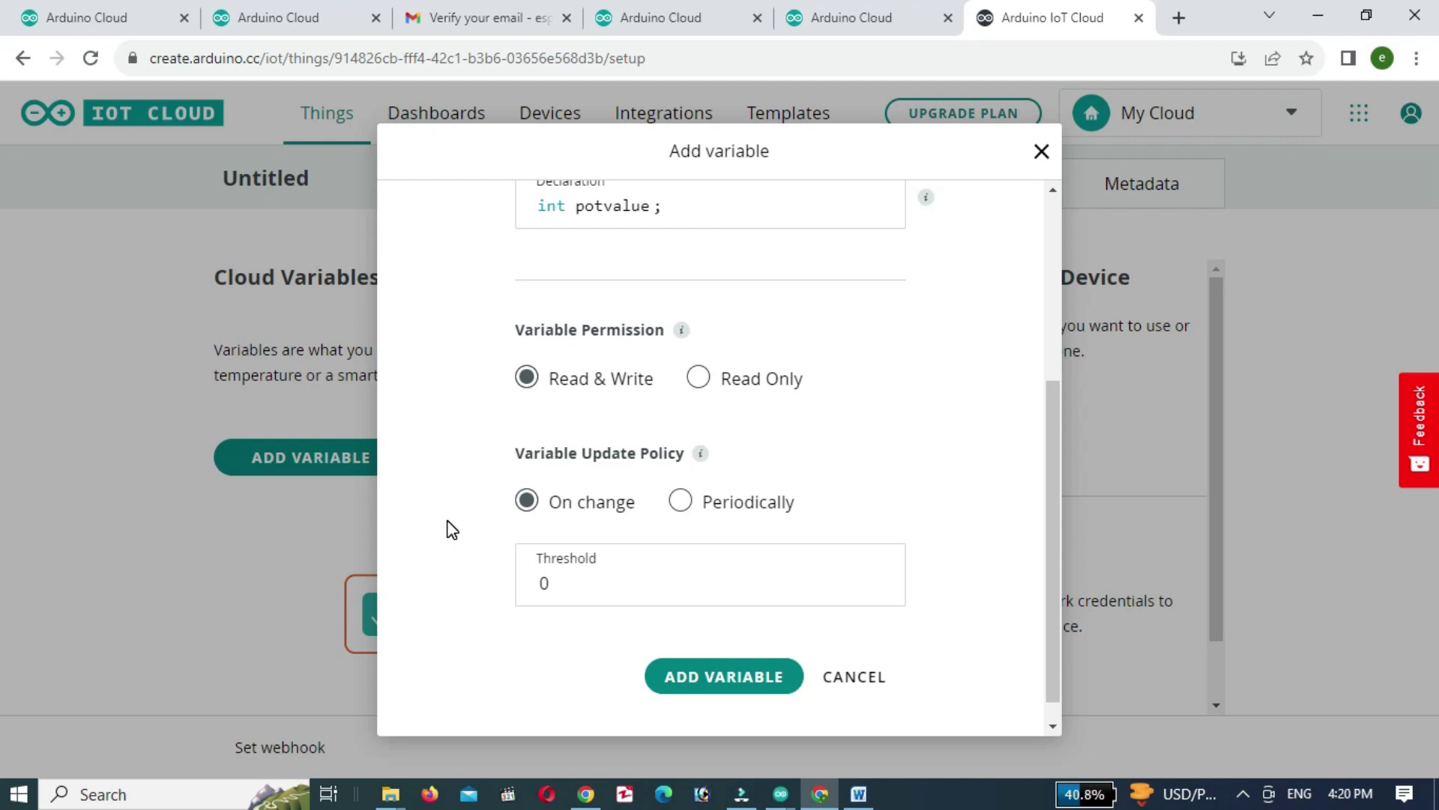
left_click(700, 380)
scroll(535, 580, "down", 1)
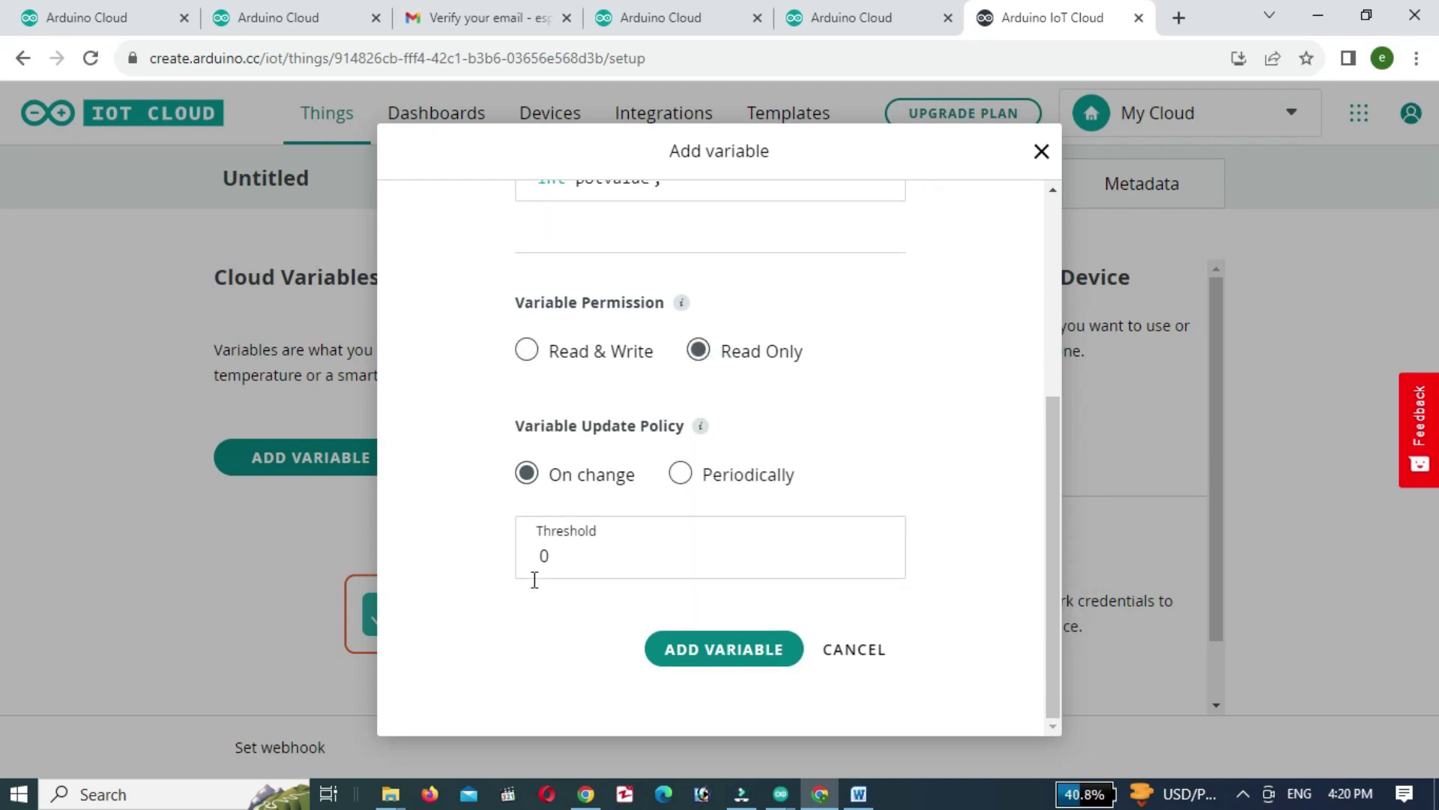
left_click(708, 662)
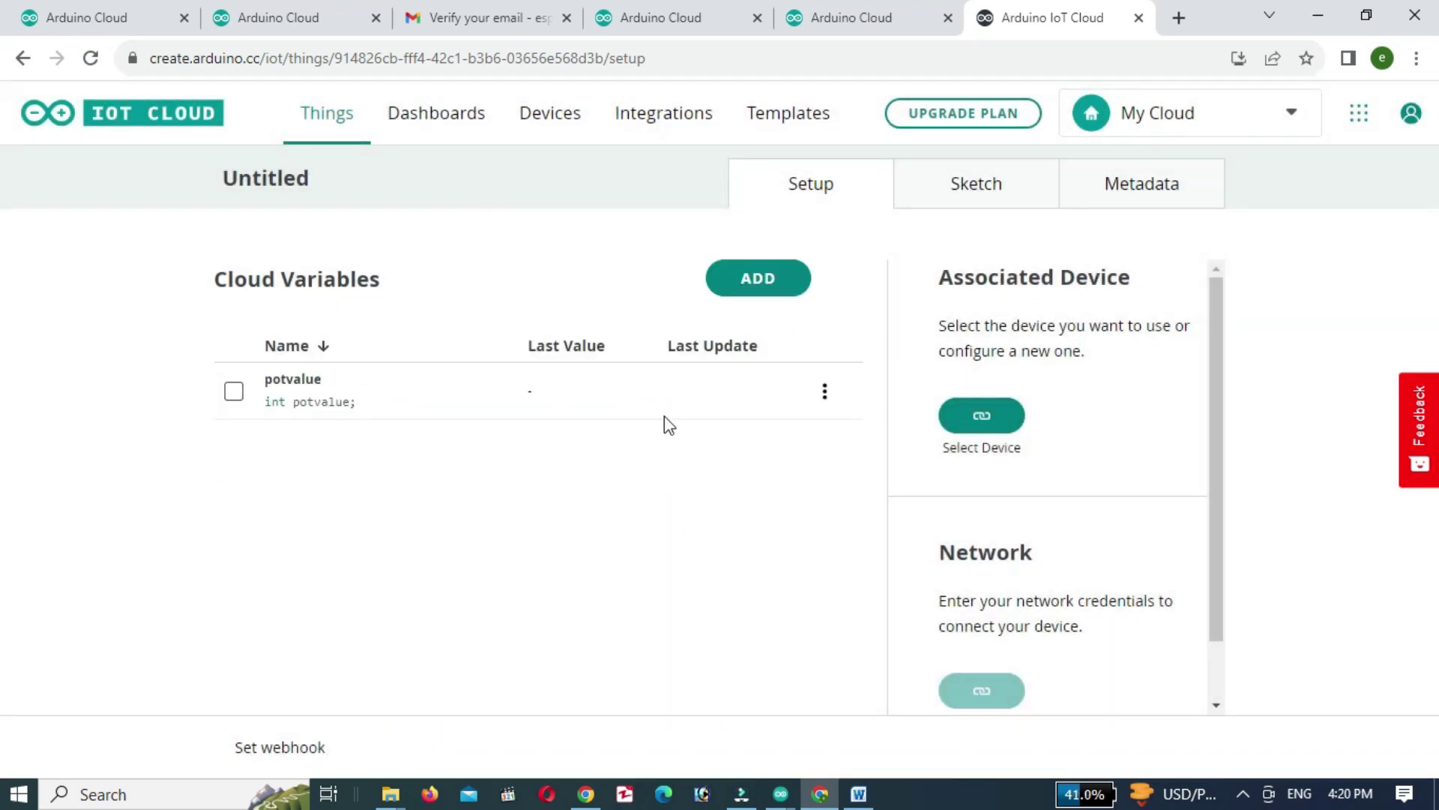
Add a Boolean cloud variable named led1 with Read & Write permission and the On change update policy.
left_click(742, 284)
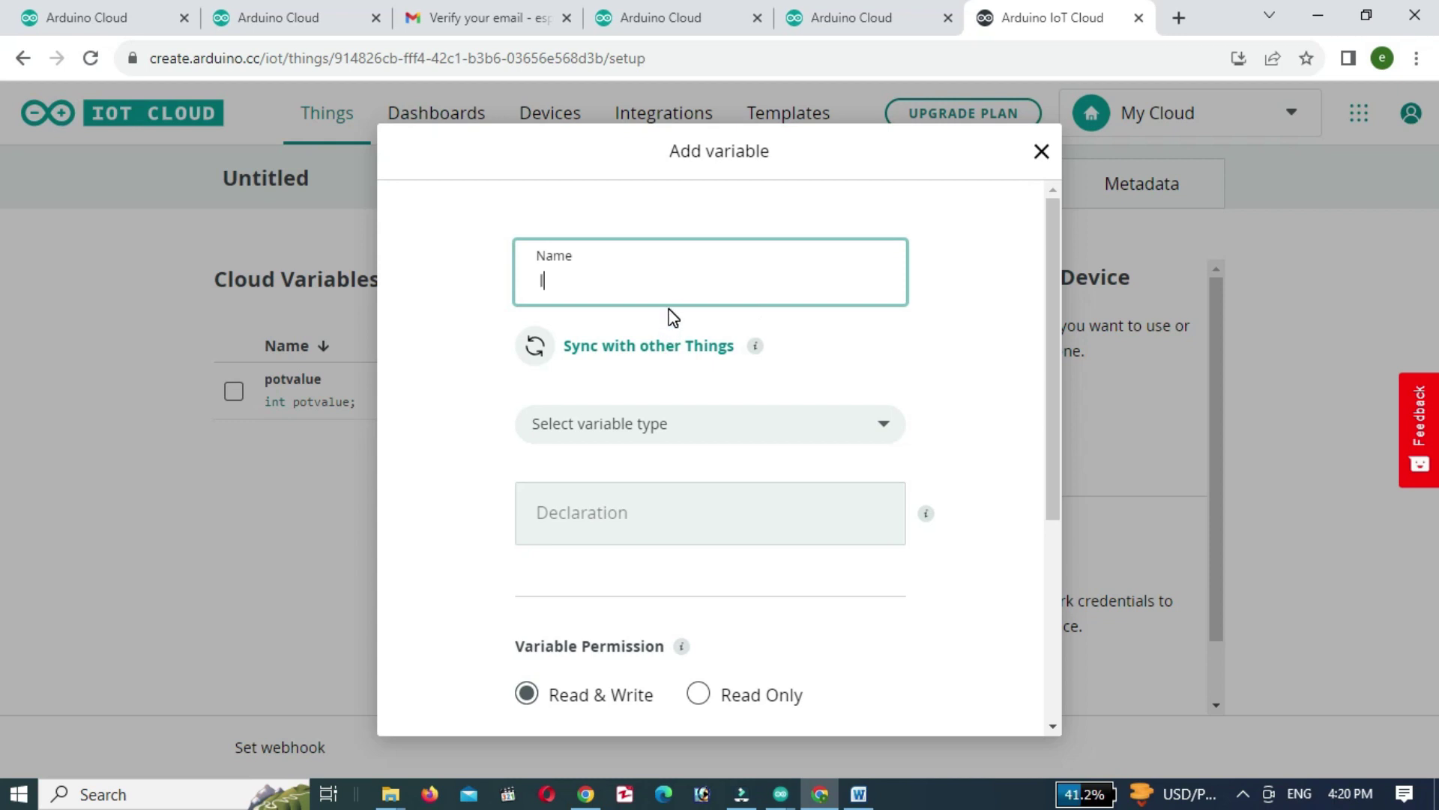
type("ed1")
left_click(649, 425)
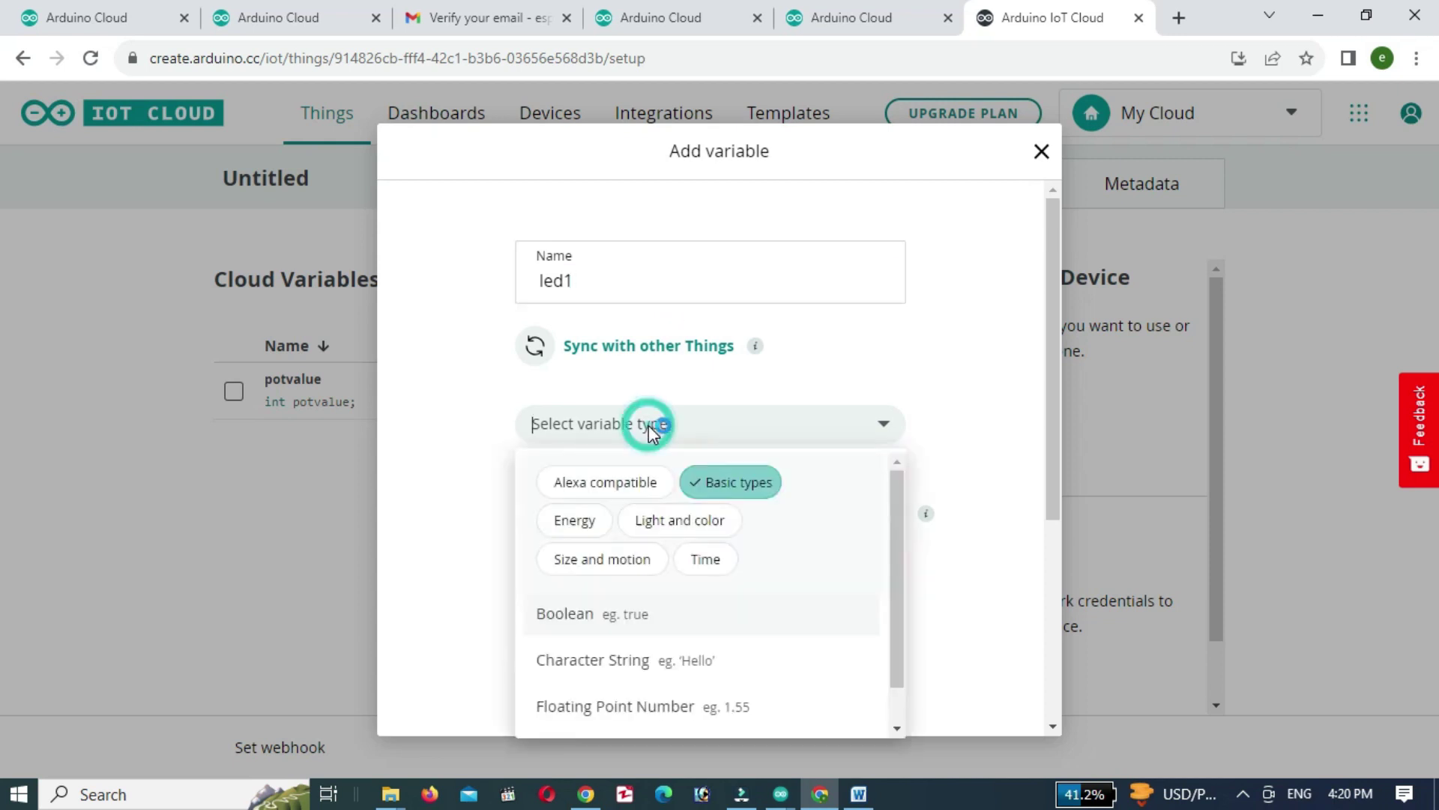
left_click(615, 596)
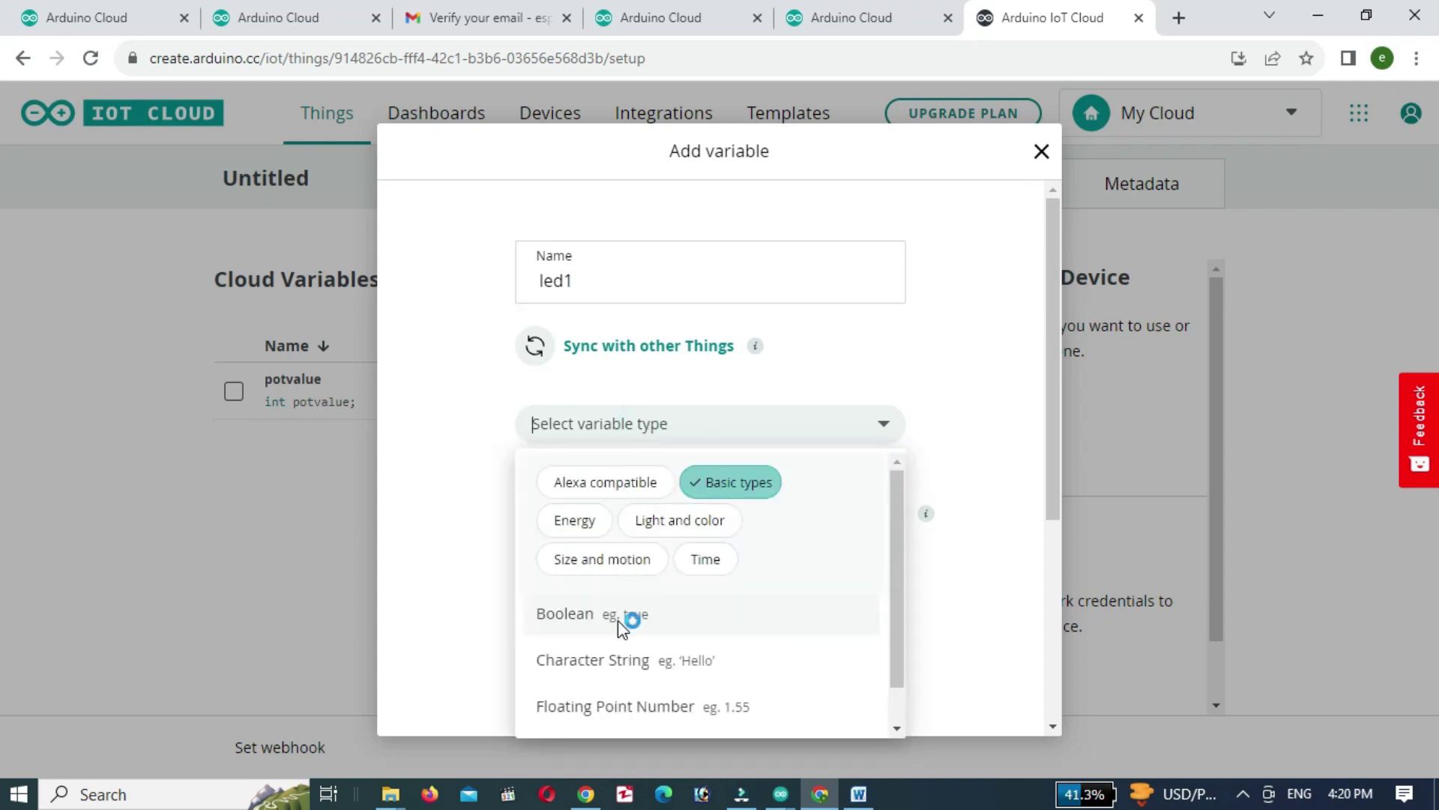
scroll(619, 621, "down", 1)
scroll(619, 622, "up", 1)
left_click(620, 613)
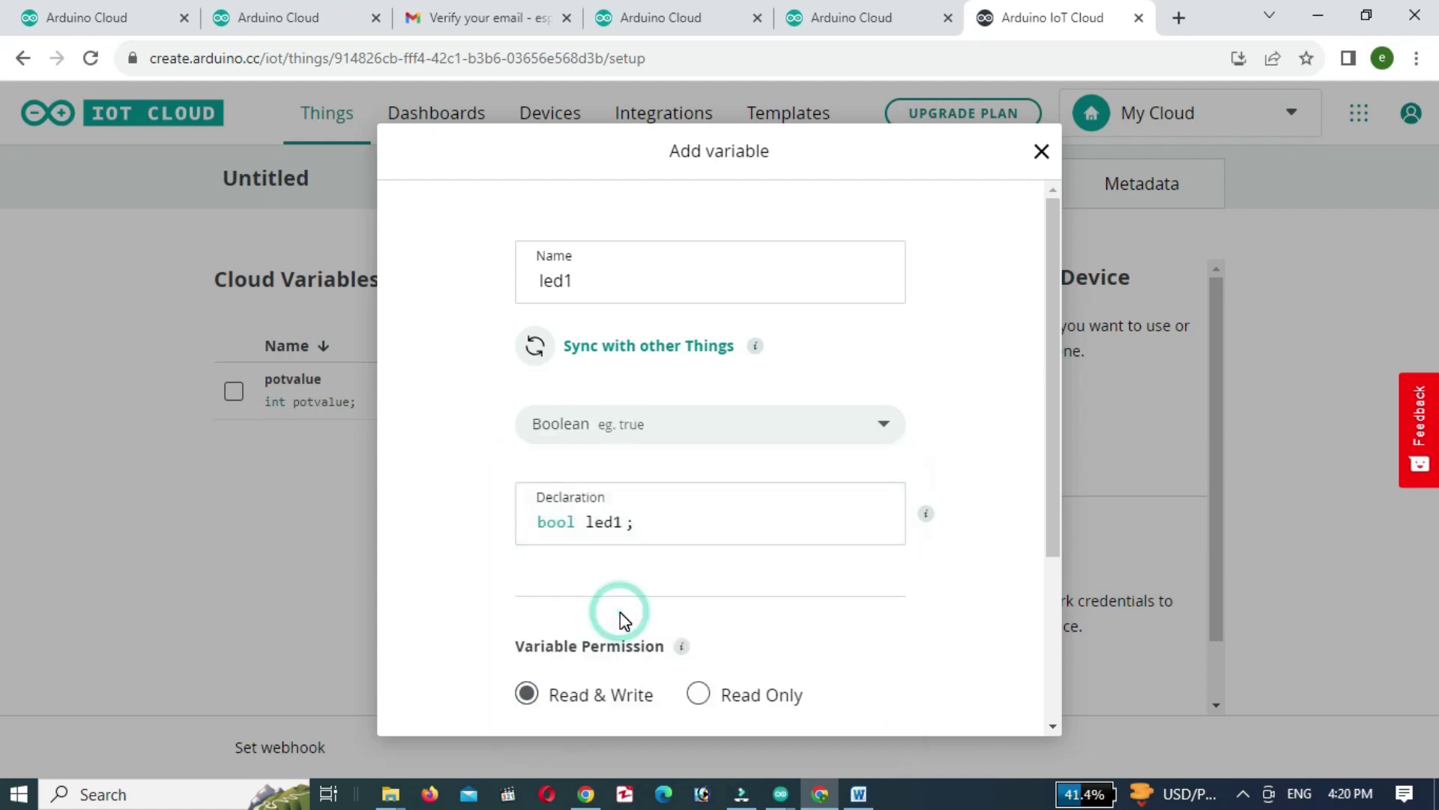
scroll(620, 600, "down", 3)
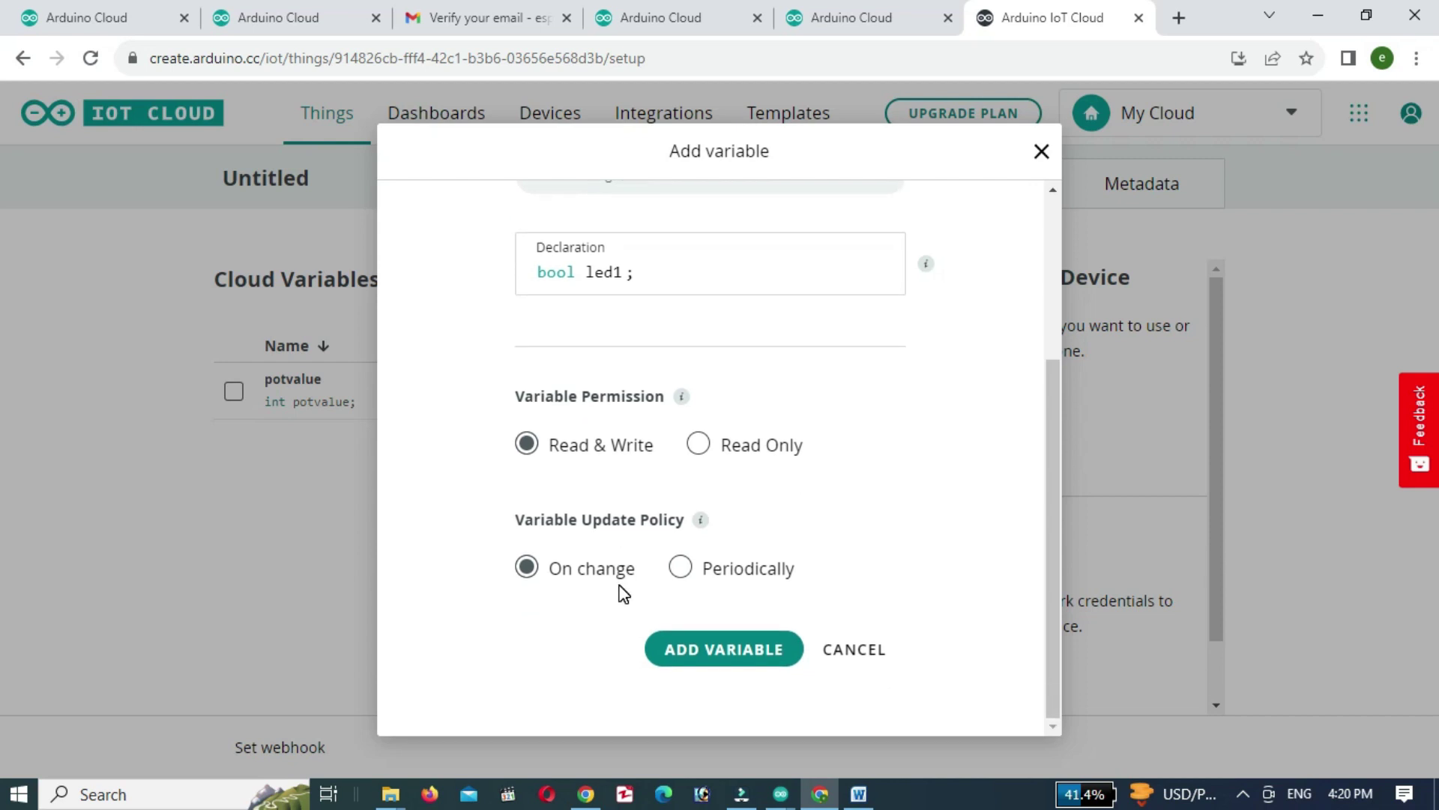
left_click(700, 661)
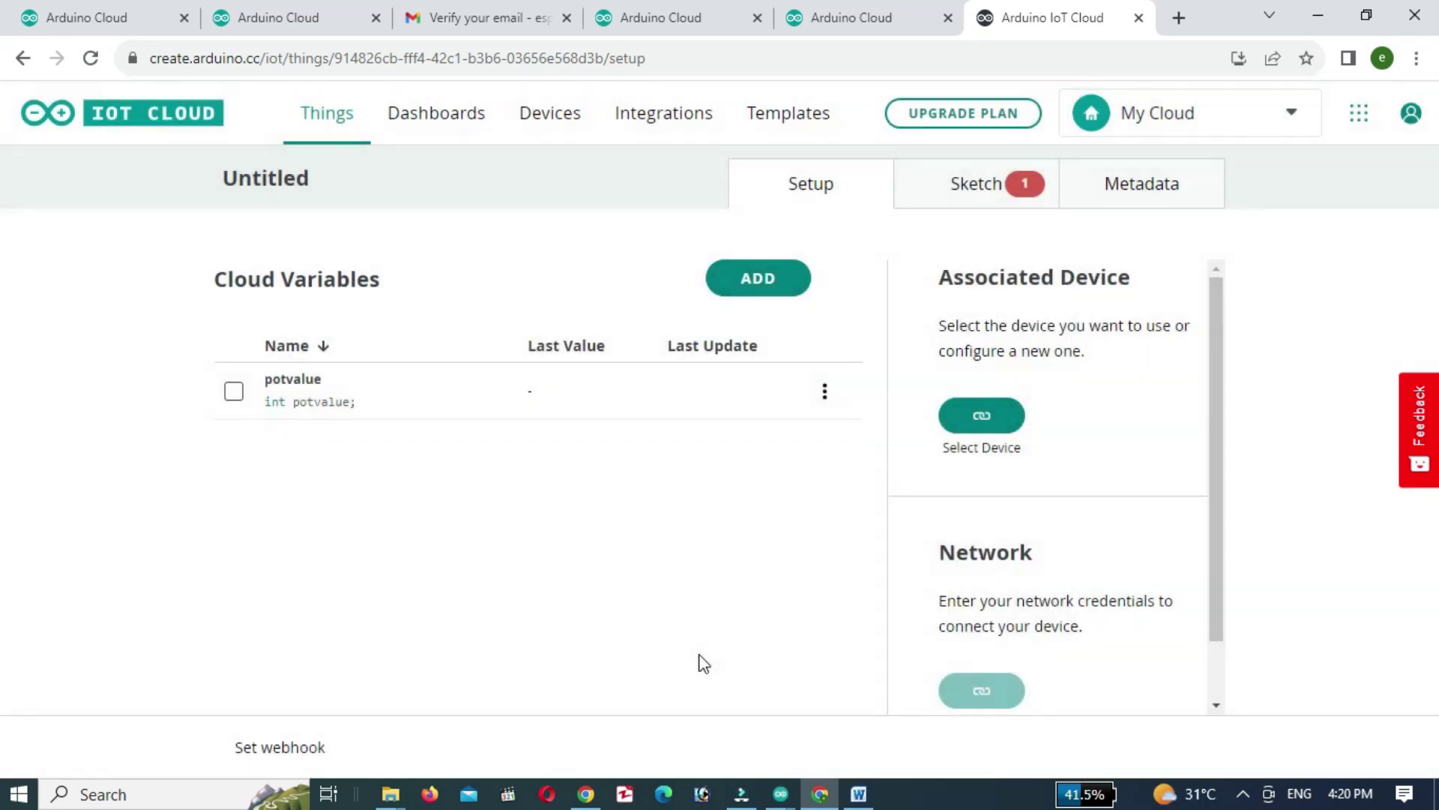
Add a Boolean cloud variable named led2 with Read & Write permission and the On change update policy.
left_click(736, 288)
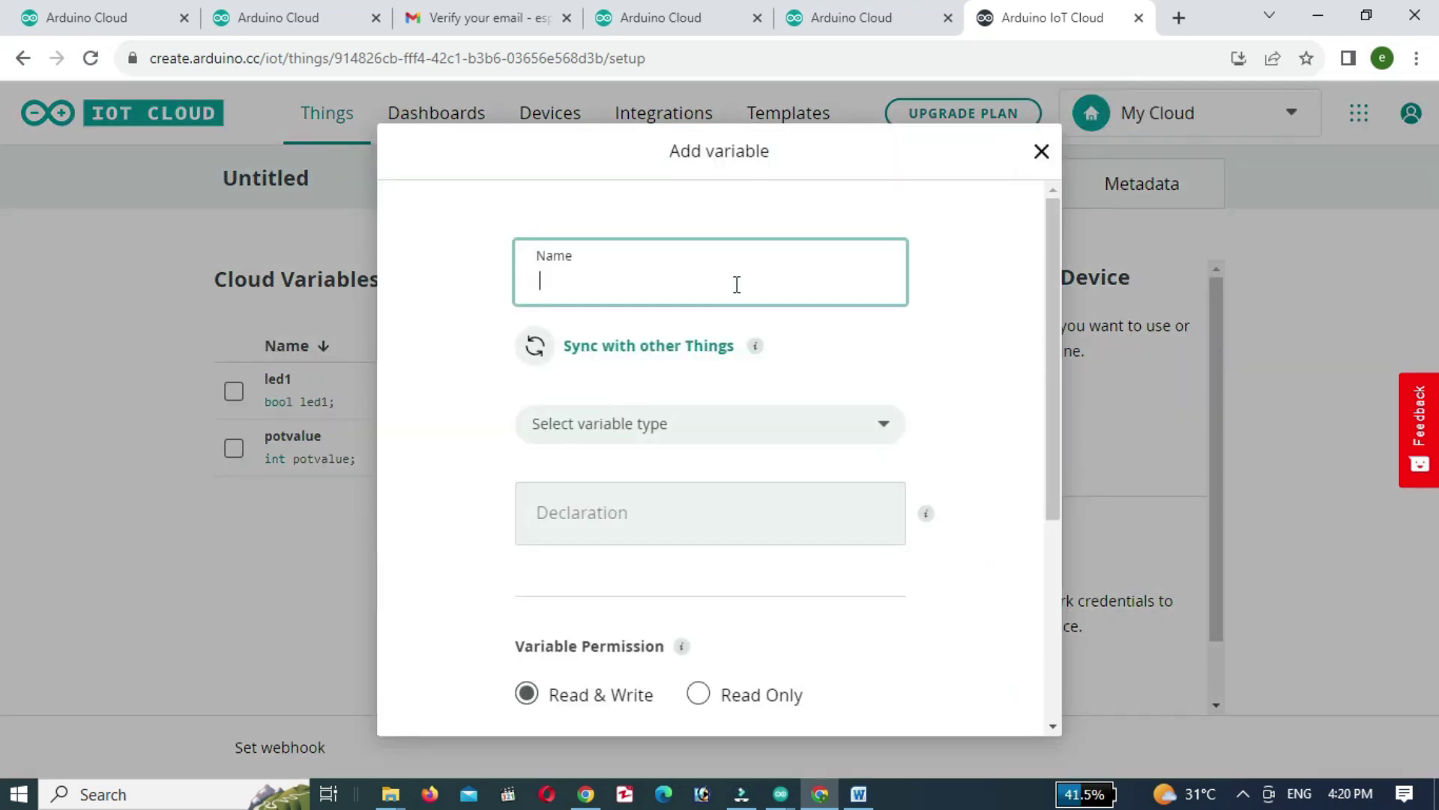
left_click(690, 441)
left_click(598, 612)
scroll(600, 620, "down", 3)
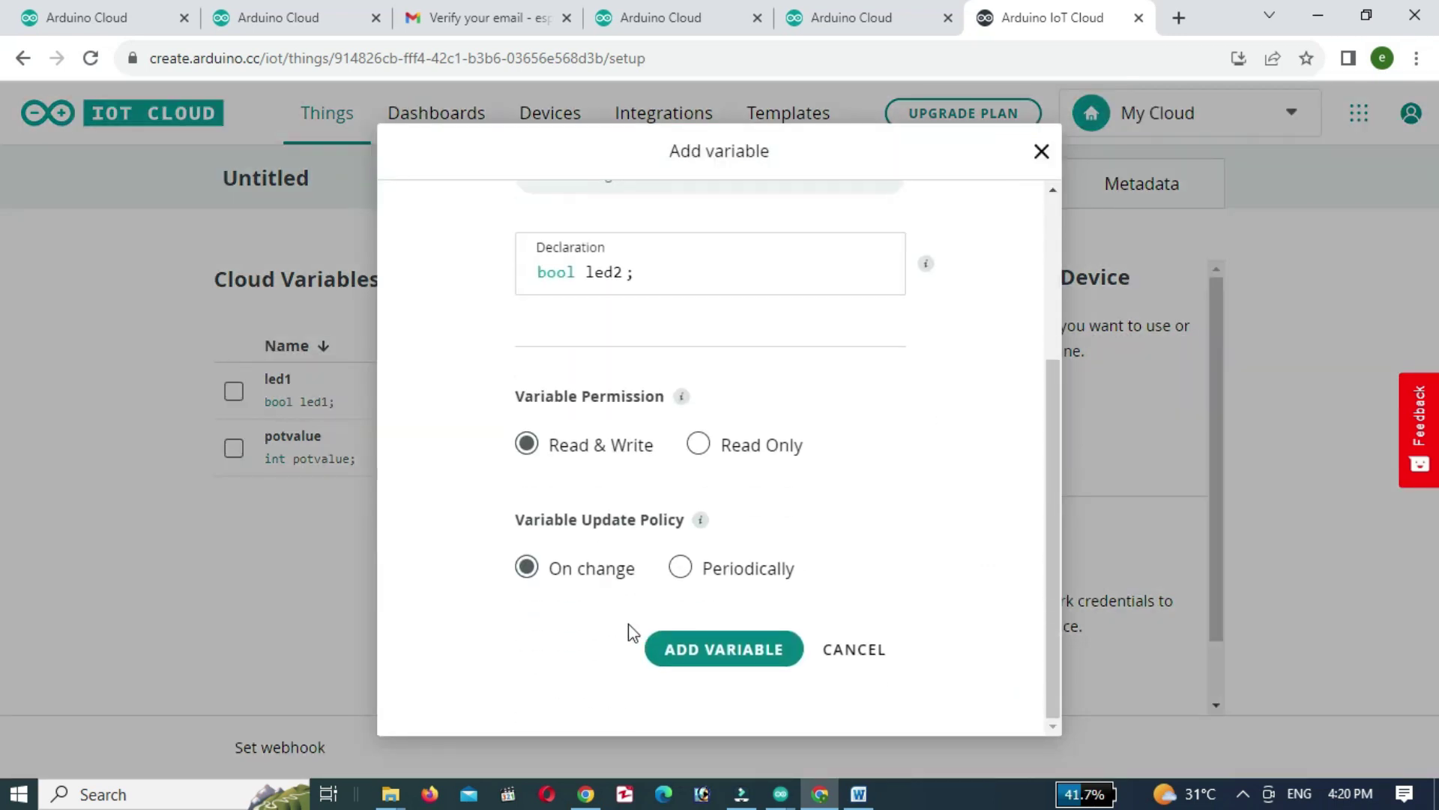
left_click(685, 650)
Add a Boolean cloud variable named led3 to the Thing.
left_click(736, 288)
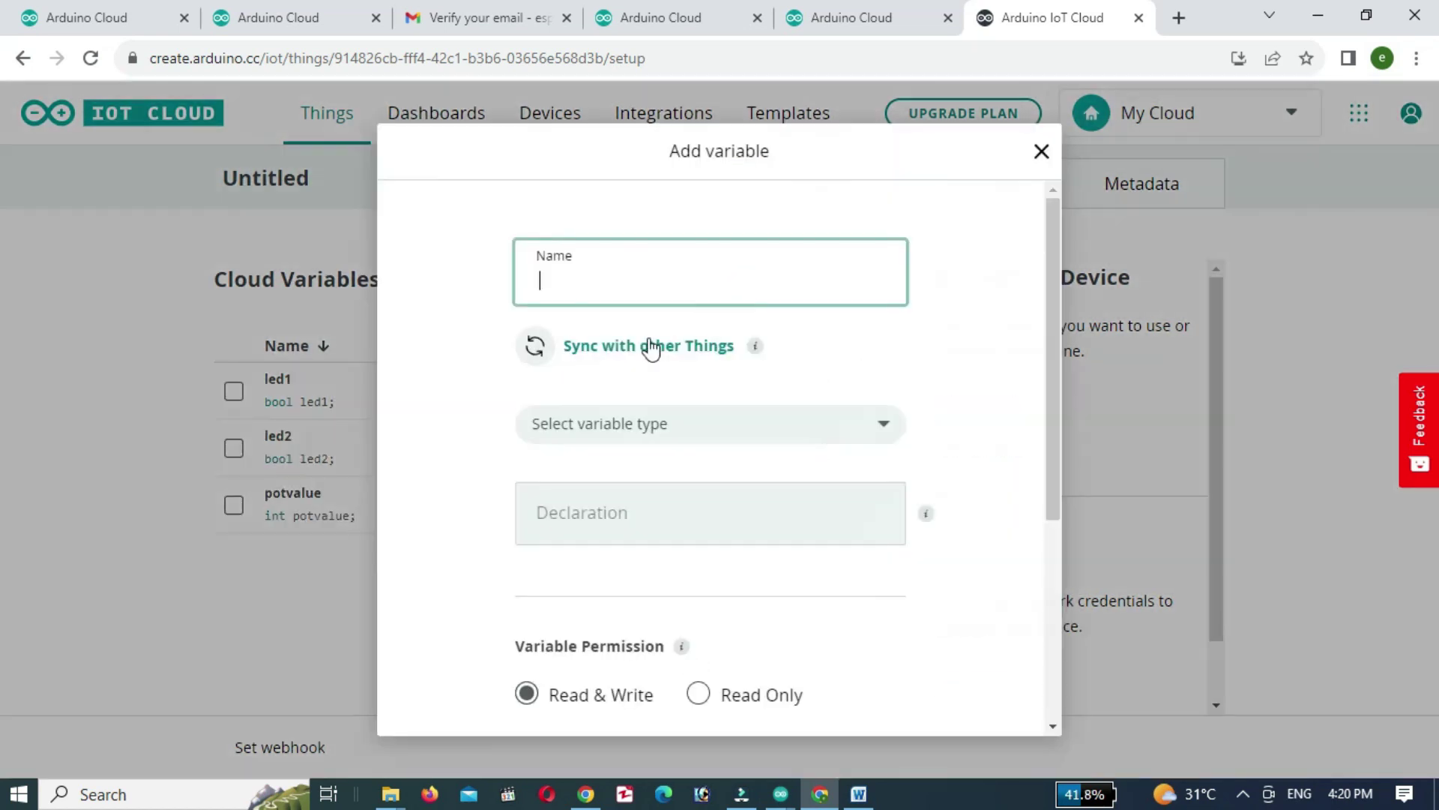
left_click(634, 422)
left_click(629, 608)
scroll(646, 615, "down", 3)
left_click(704, 655)
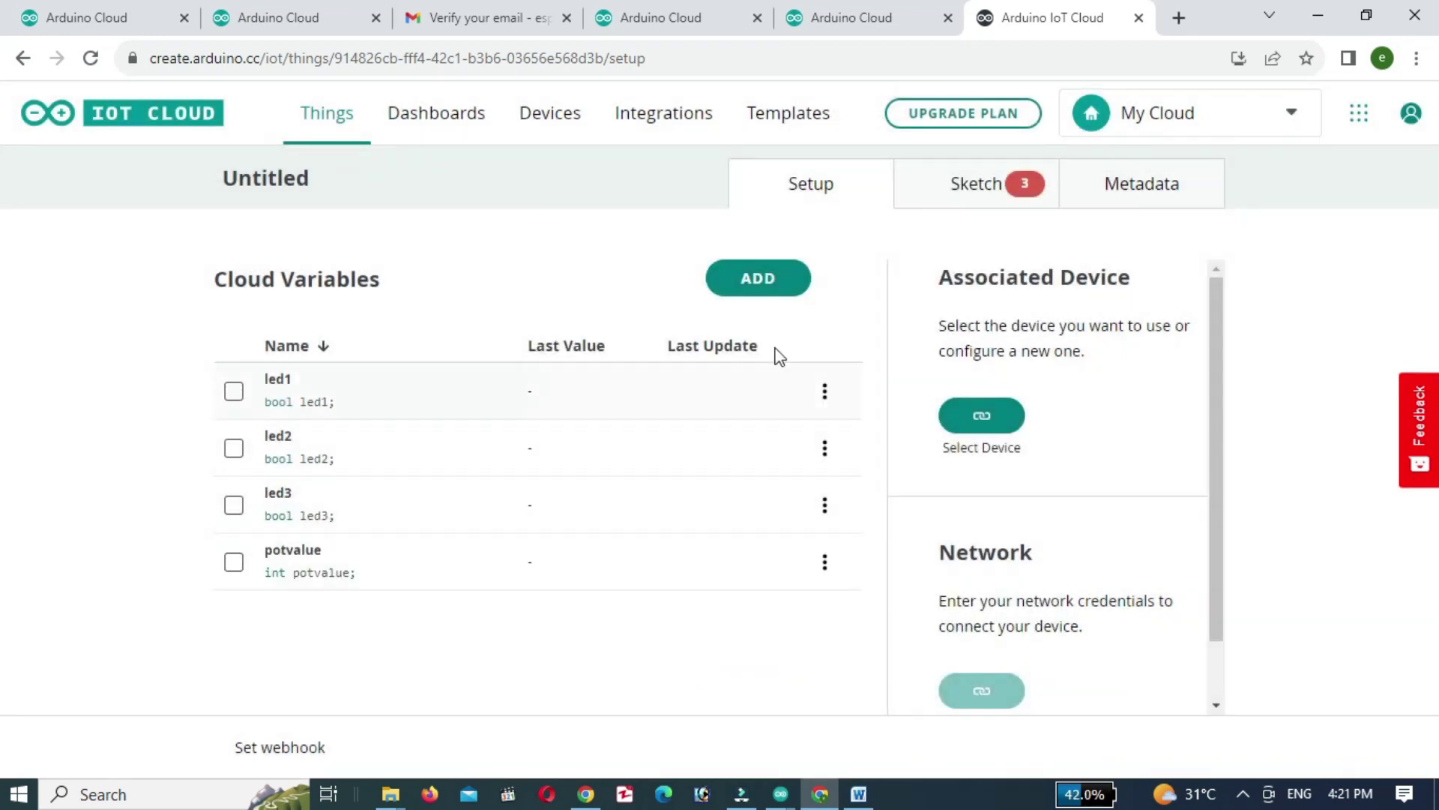
Add a Boolean cloud variable named led4 to the Thing.
left_click(753, 289)
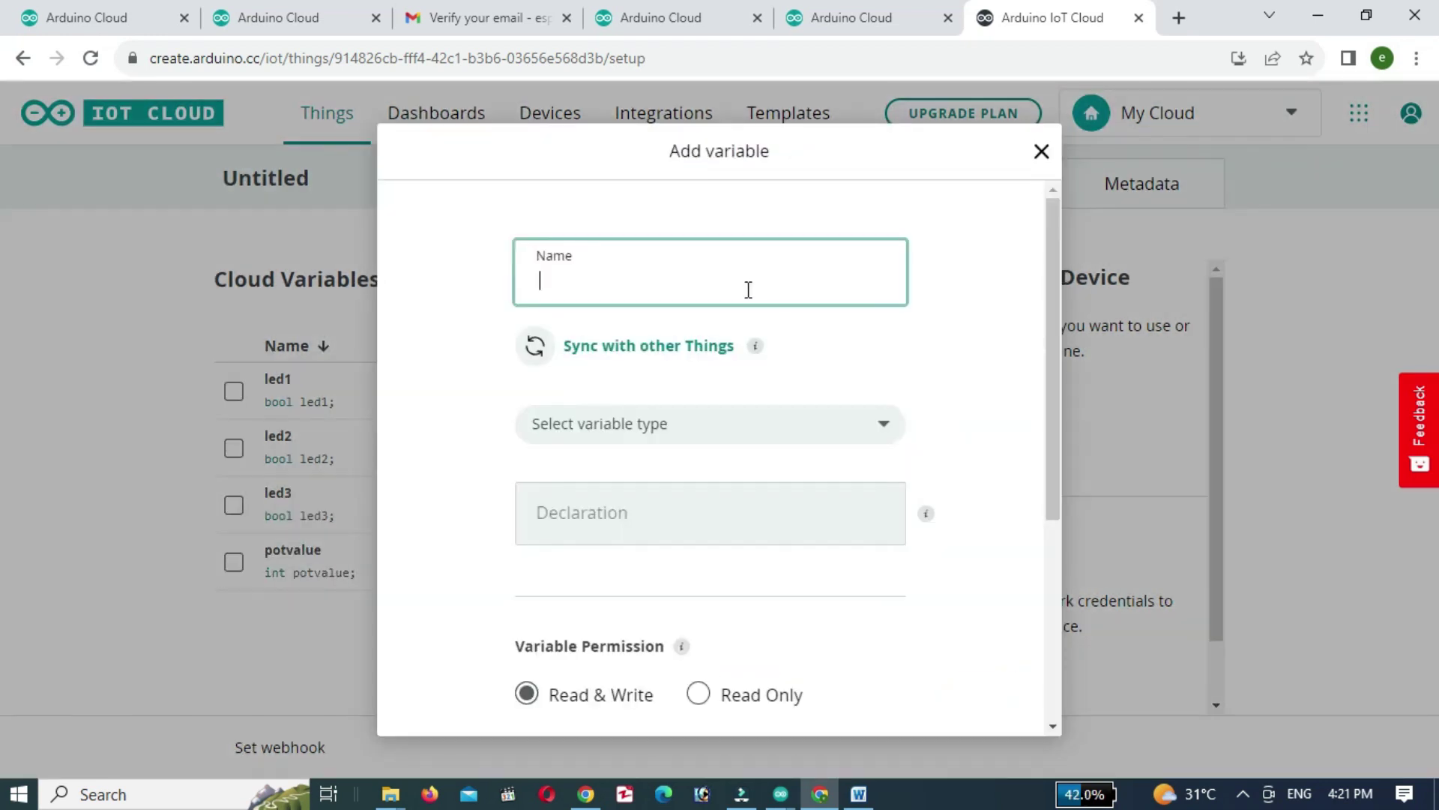
left_click(699, 431)
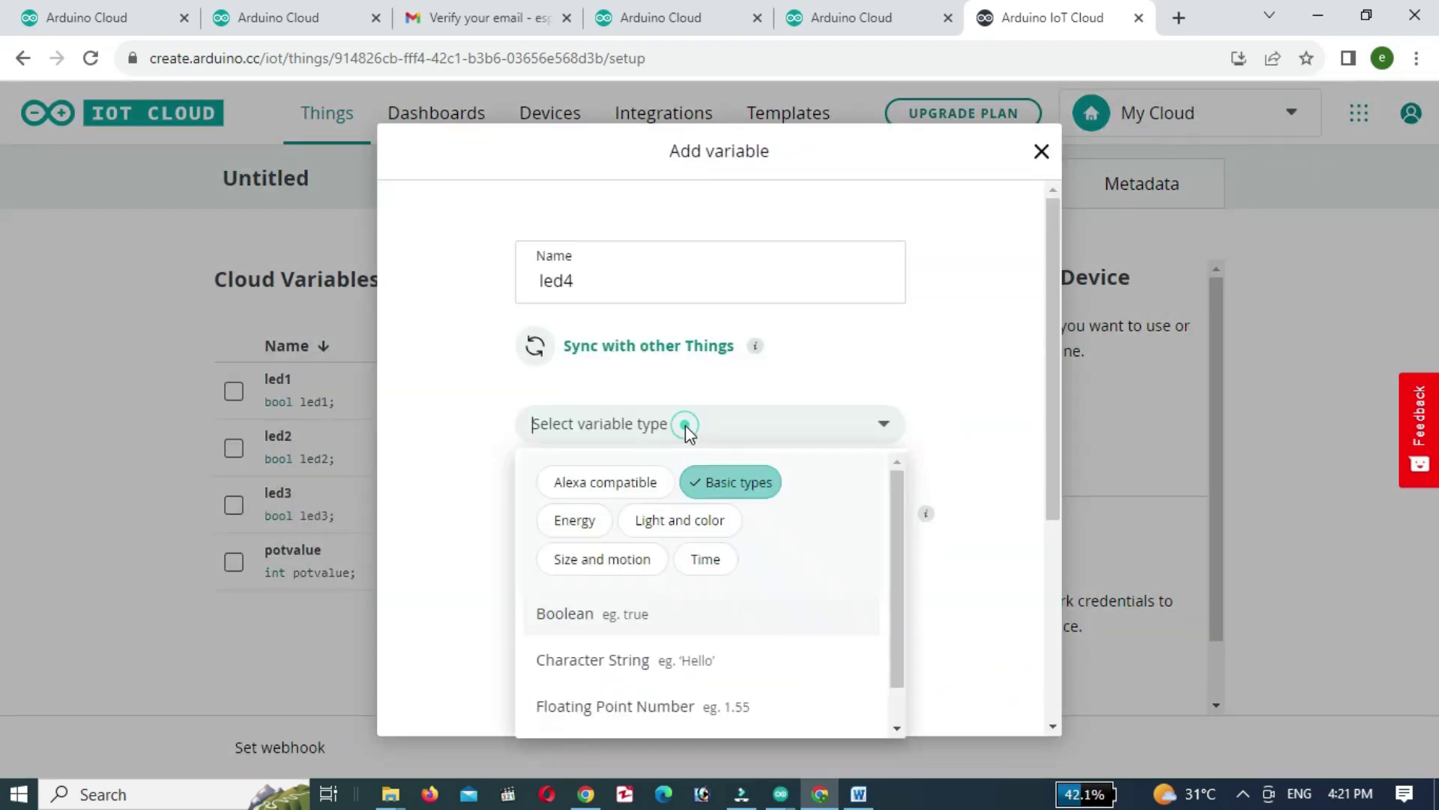
left_click(562, 611)
scroll(581, 601, "down", 3)
left_click(664, 649)
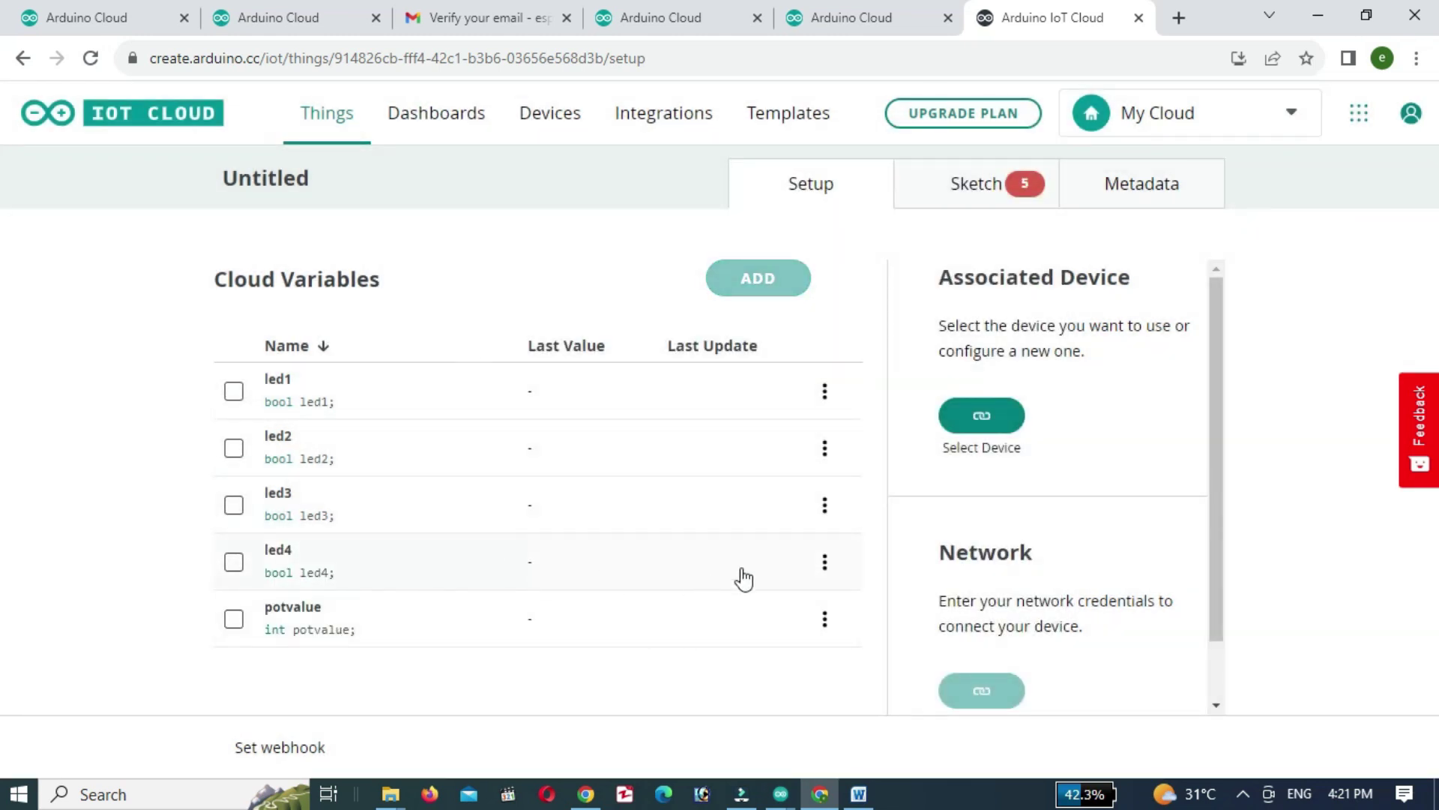
Start setting up a new third-party ESP8266 device for the Thing, choosing the NodeMCU 1.0 (ESP-12E Module) model.
left_click(978, 424)
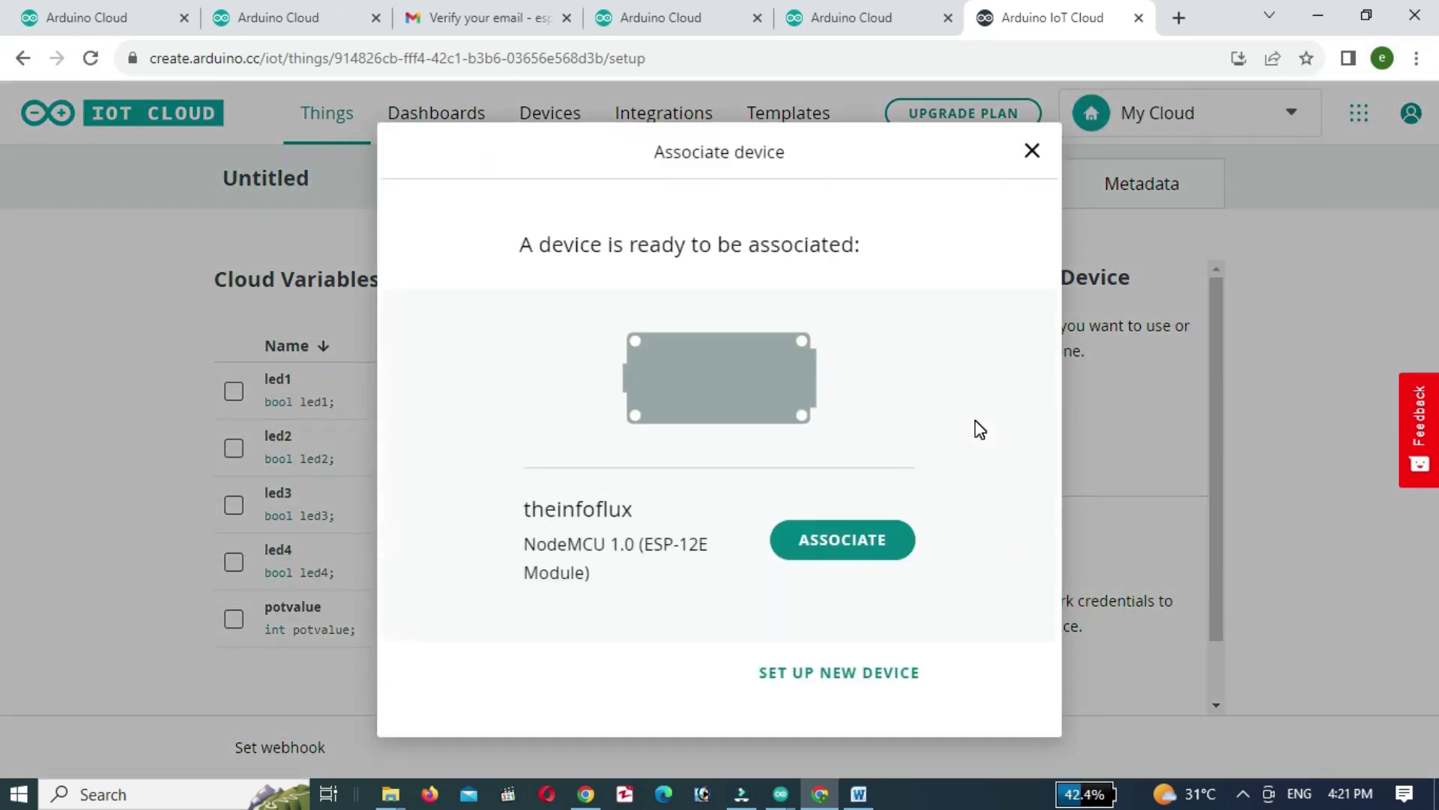
left_click(826, 674)
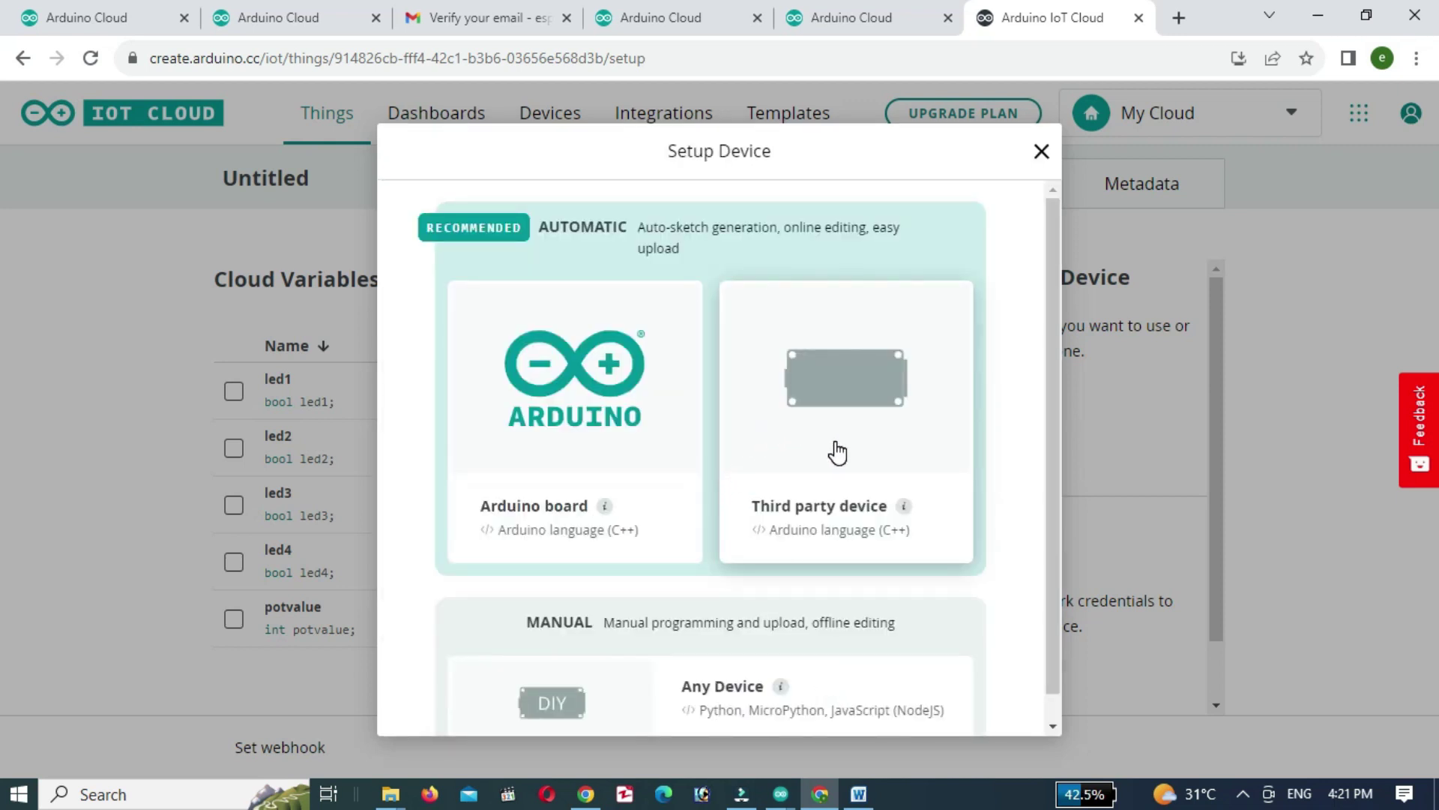
left_click(837, 452)
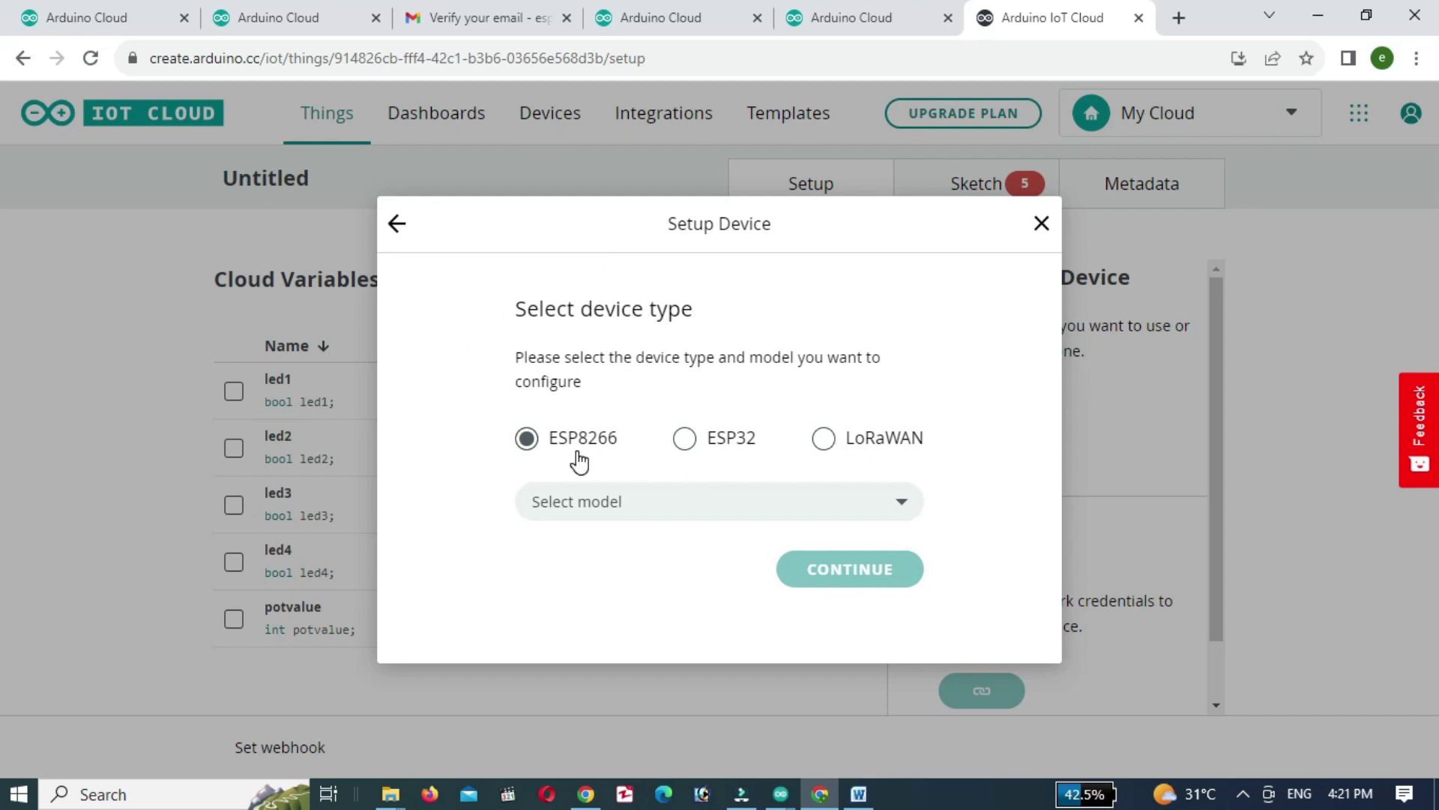
left_click(659, 507)
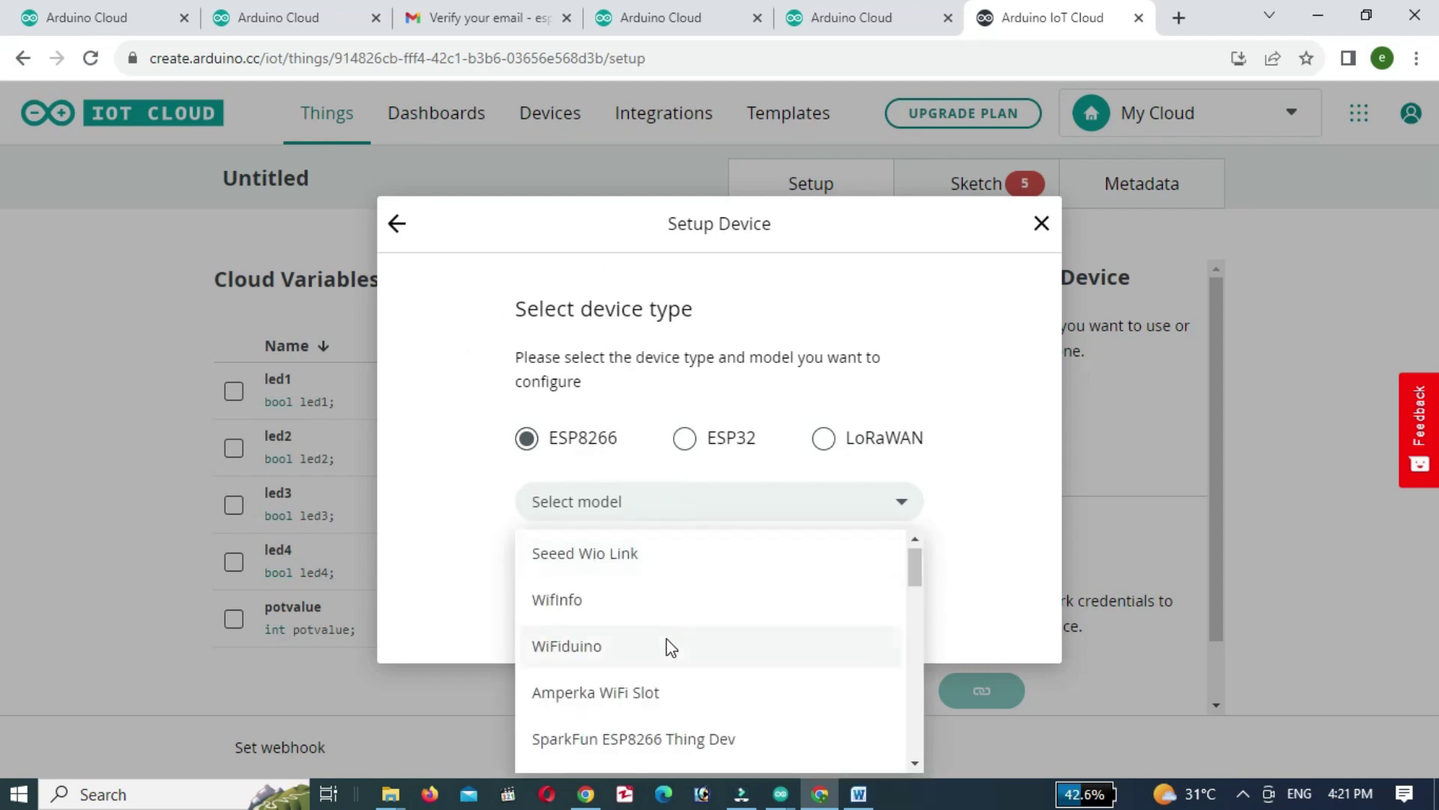
scroll(668, 645, "down", 3)
scroll(667, 641, "down", 1)
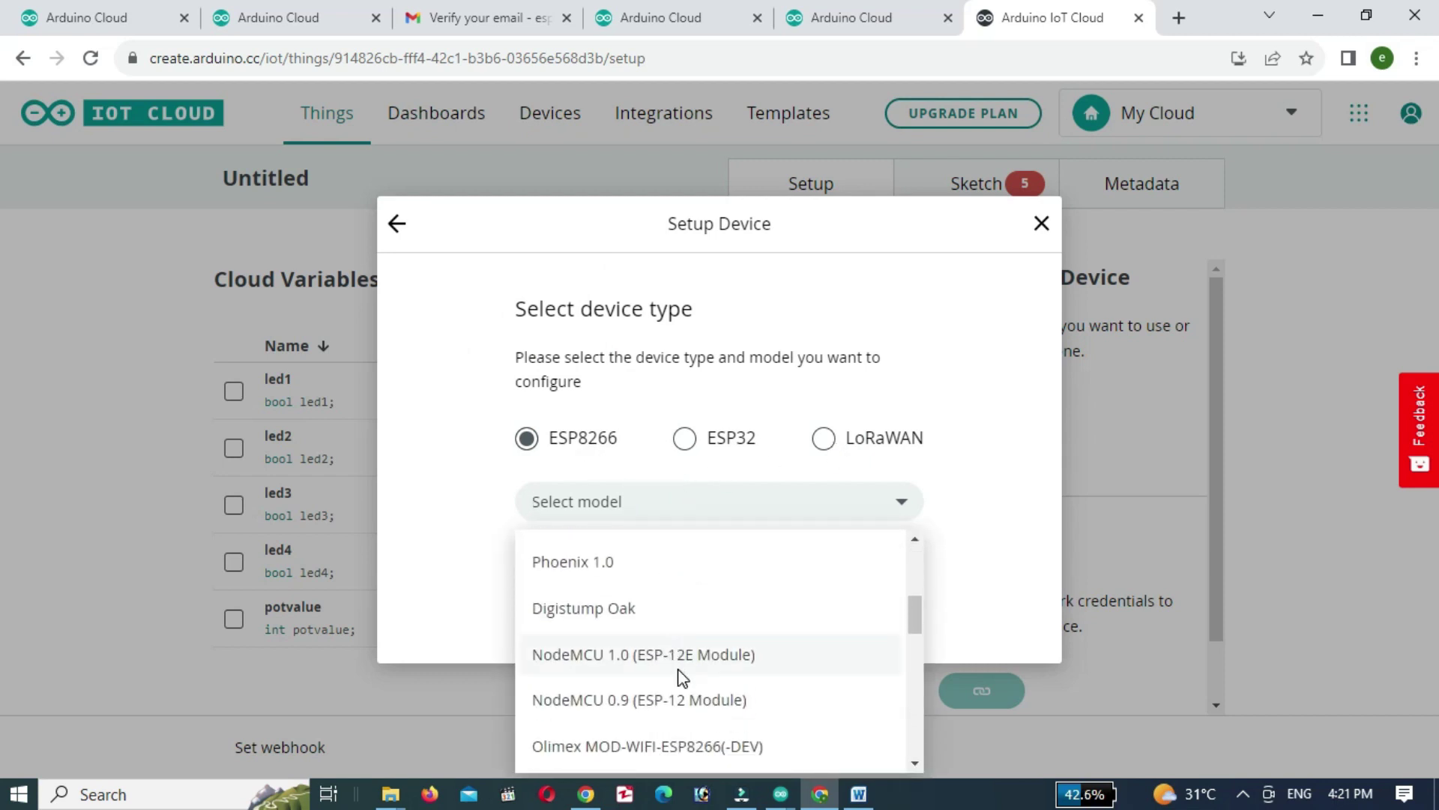
left_click(784, 657)
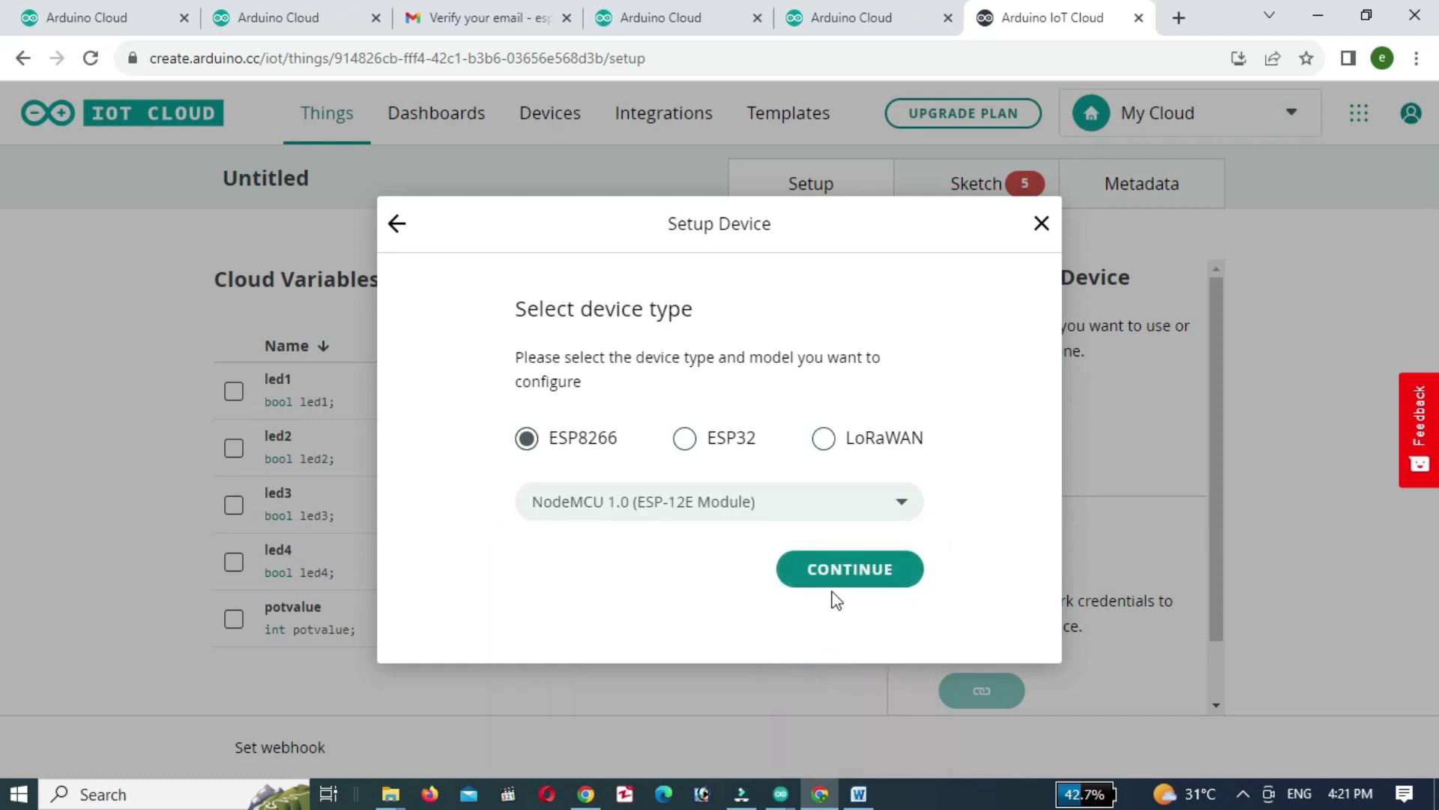
left_click(836, 581)
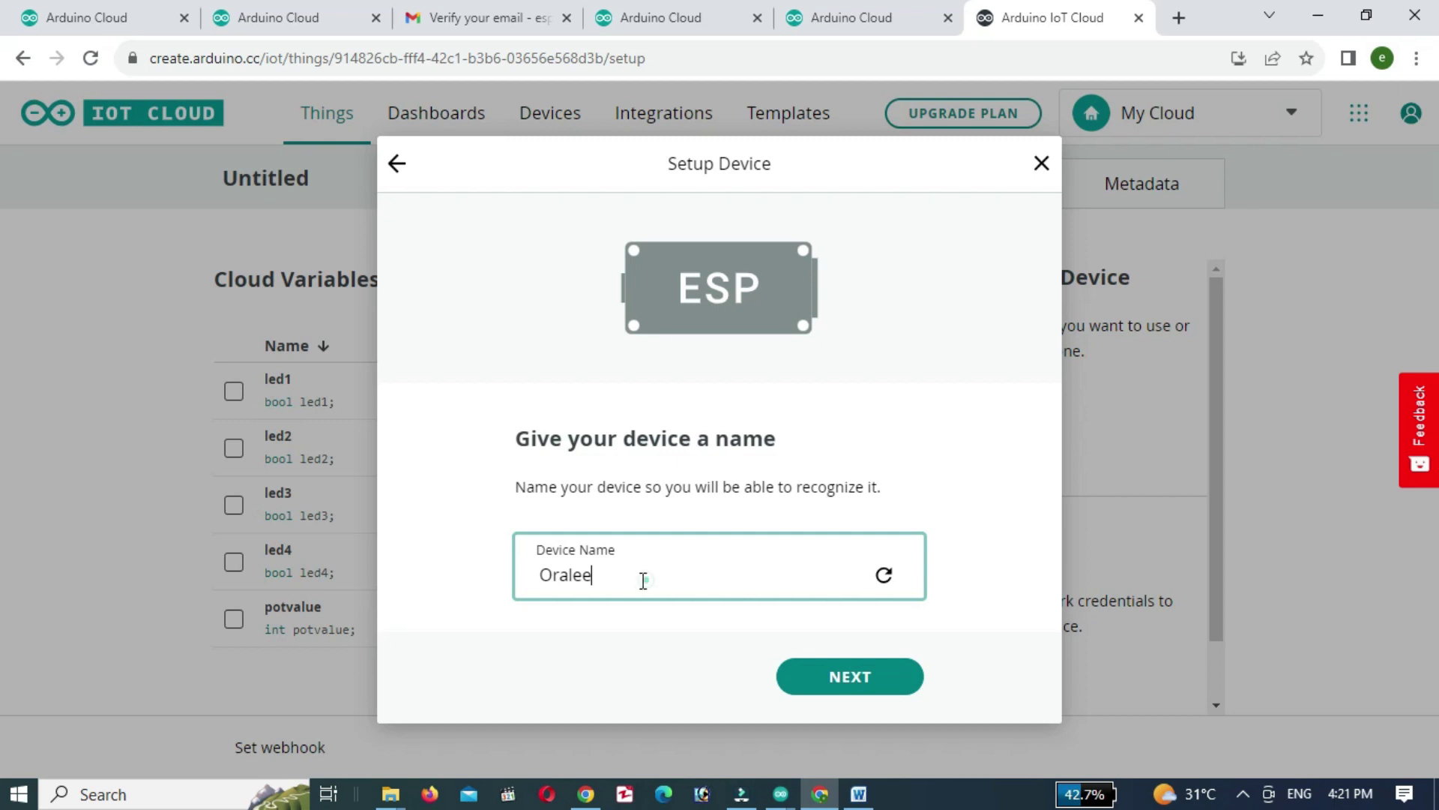
Name the new device Nodemcu and proceed to its credentials.
left_click_drag(644, 581, 529, 596)
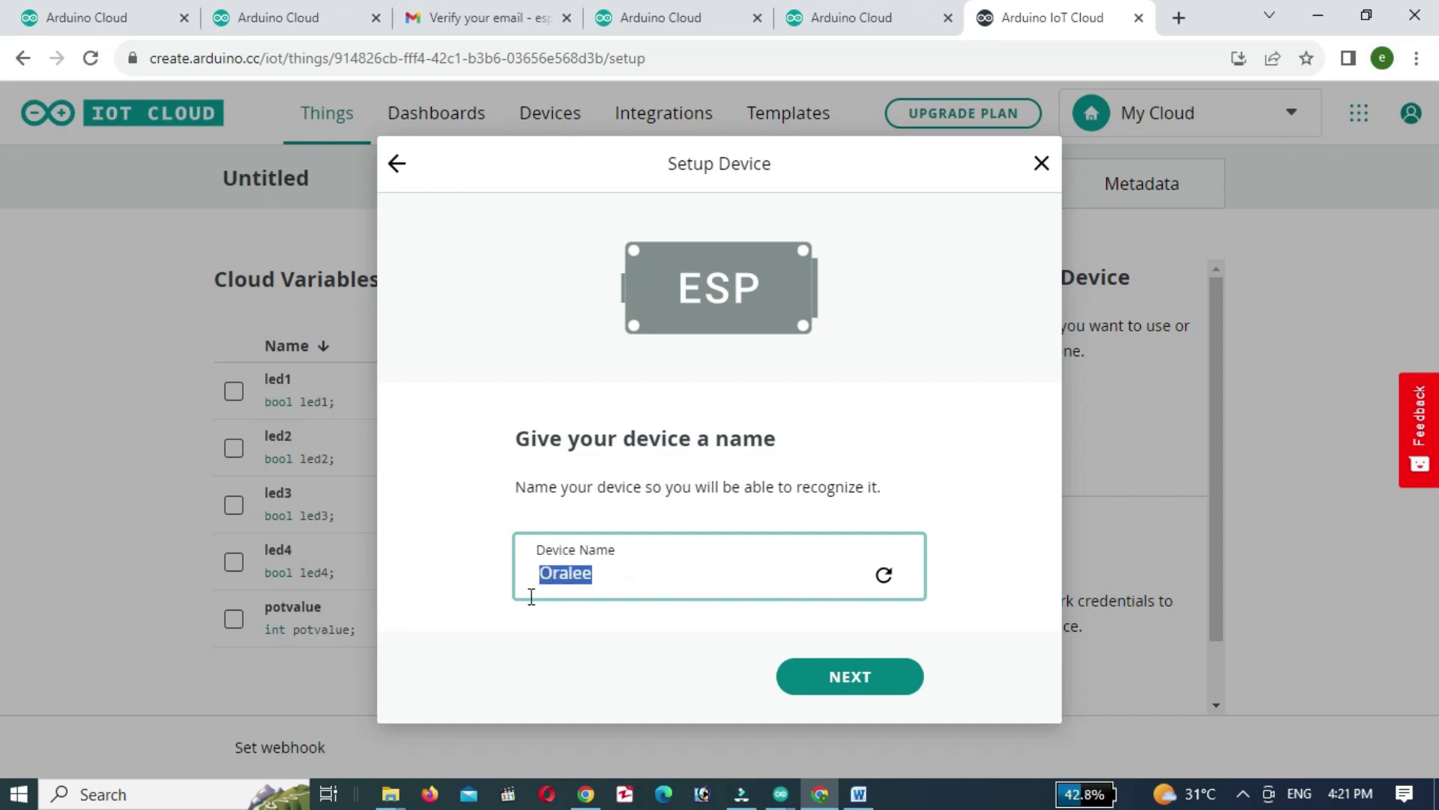
type("Nodem")
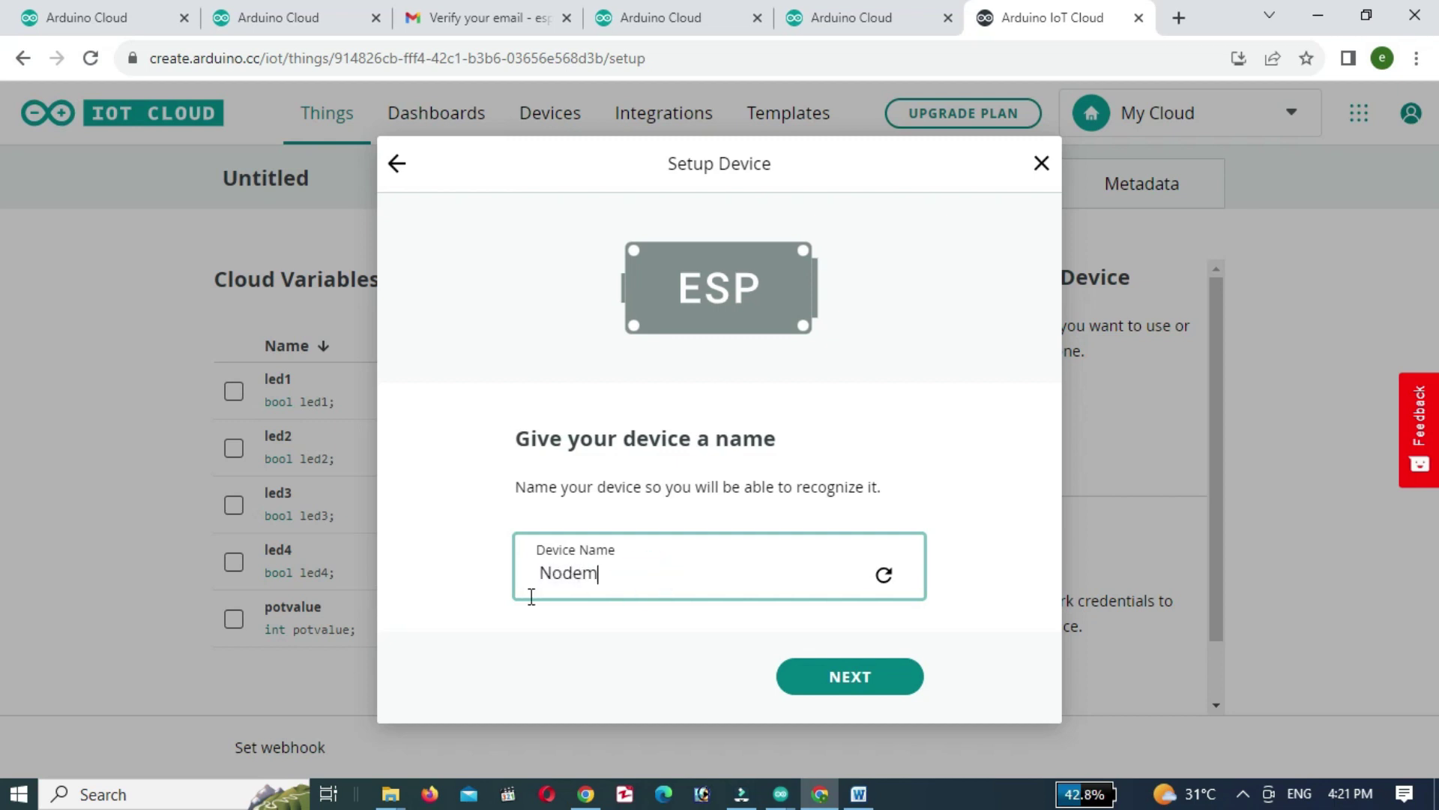
type("cu")
left_click(804, 685)
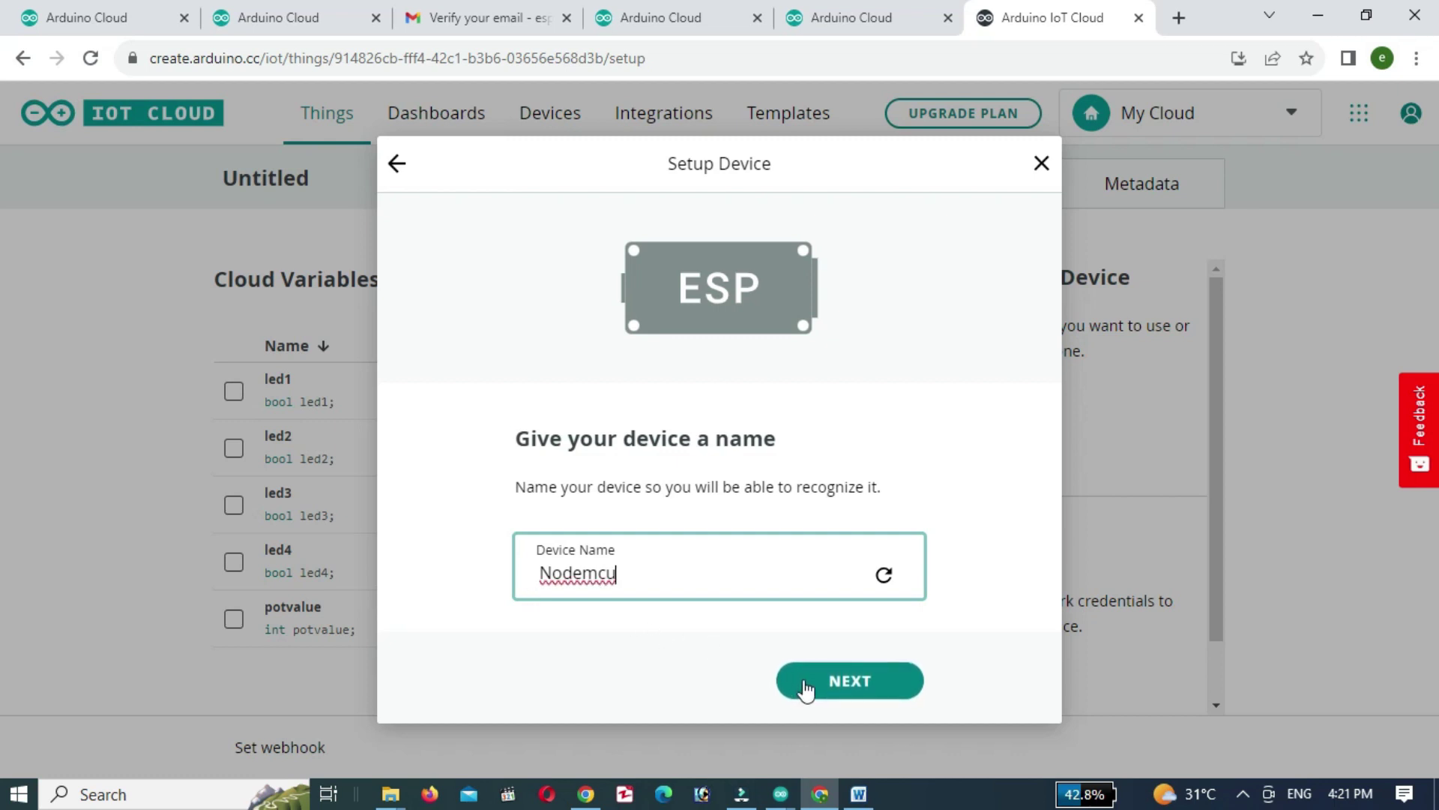
left_click(804, 686)
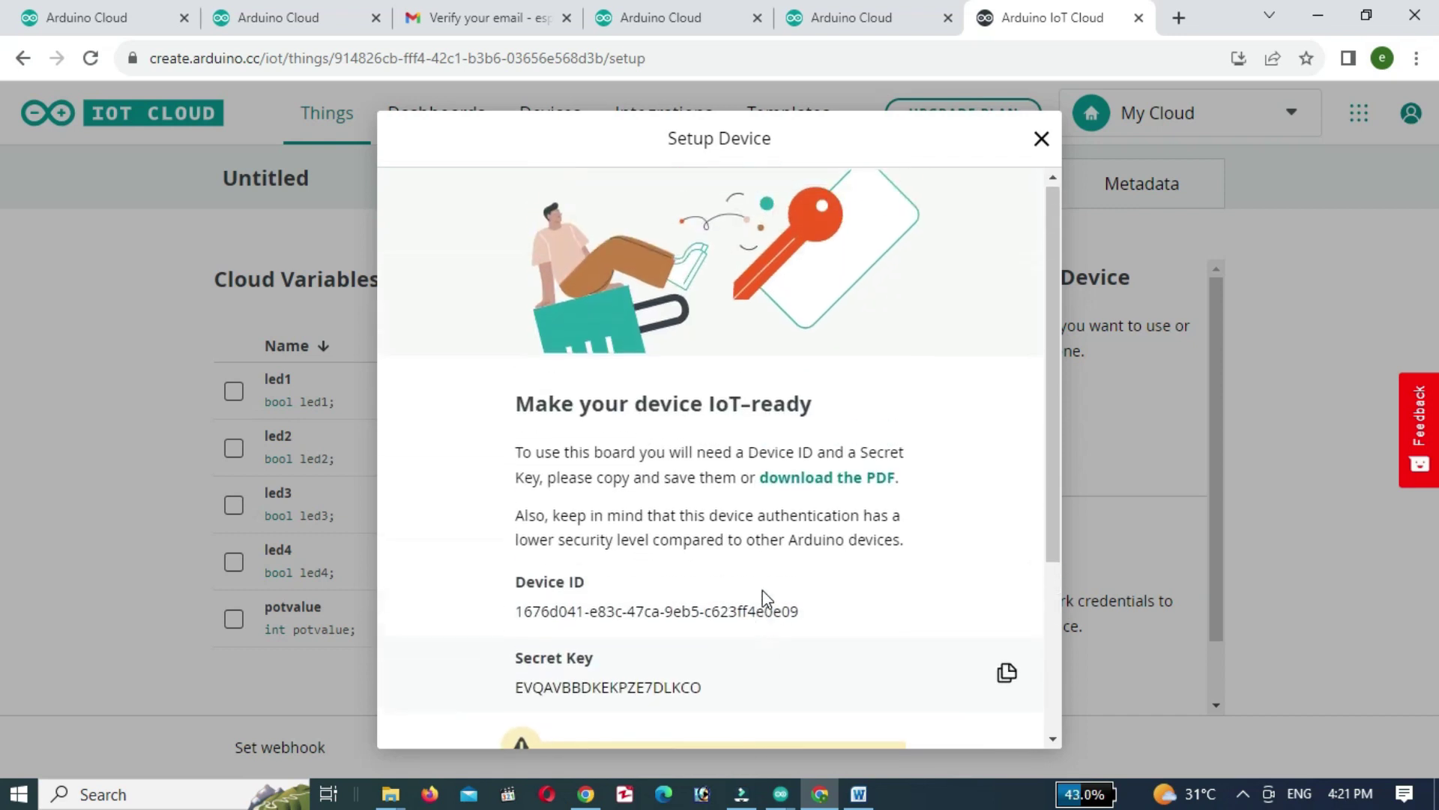
Download the PDF containing the device ID and secret key, and open the downloaded file.
scroll(764, 598, "down", 2)
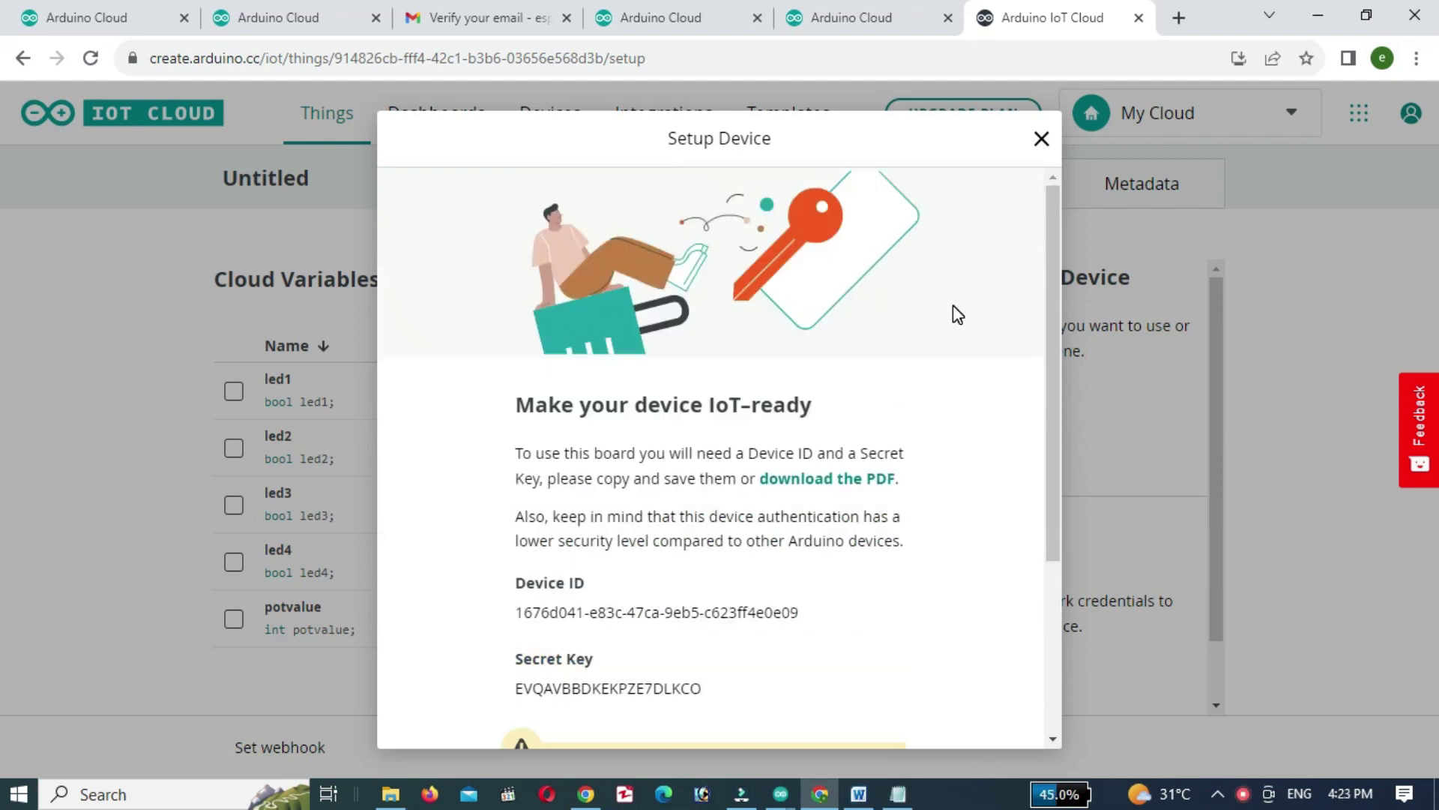
scroll(957, 314, "down", 2)
scroll(952, 304, "down", 2)
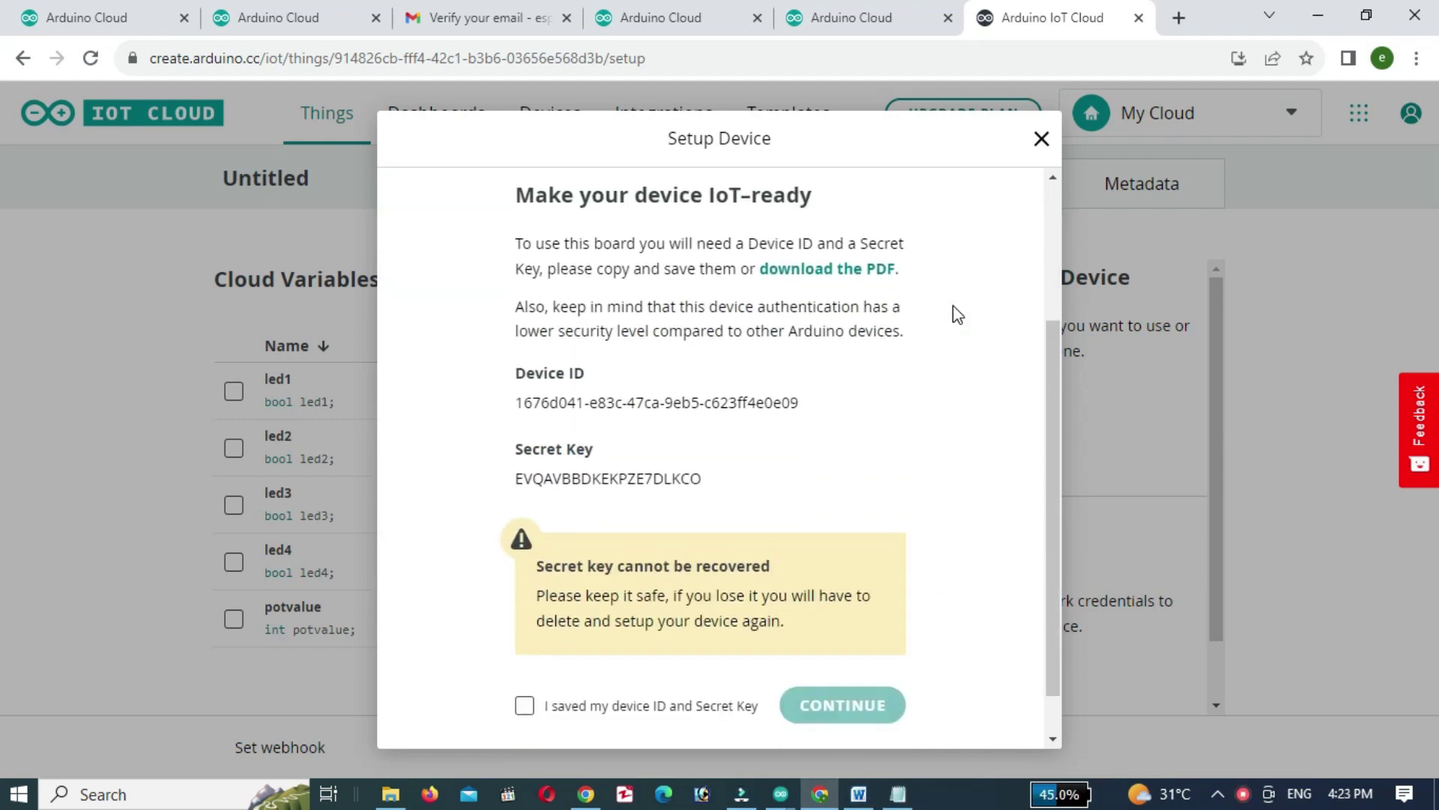
scroll(706, 361, "up", 3)
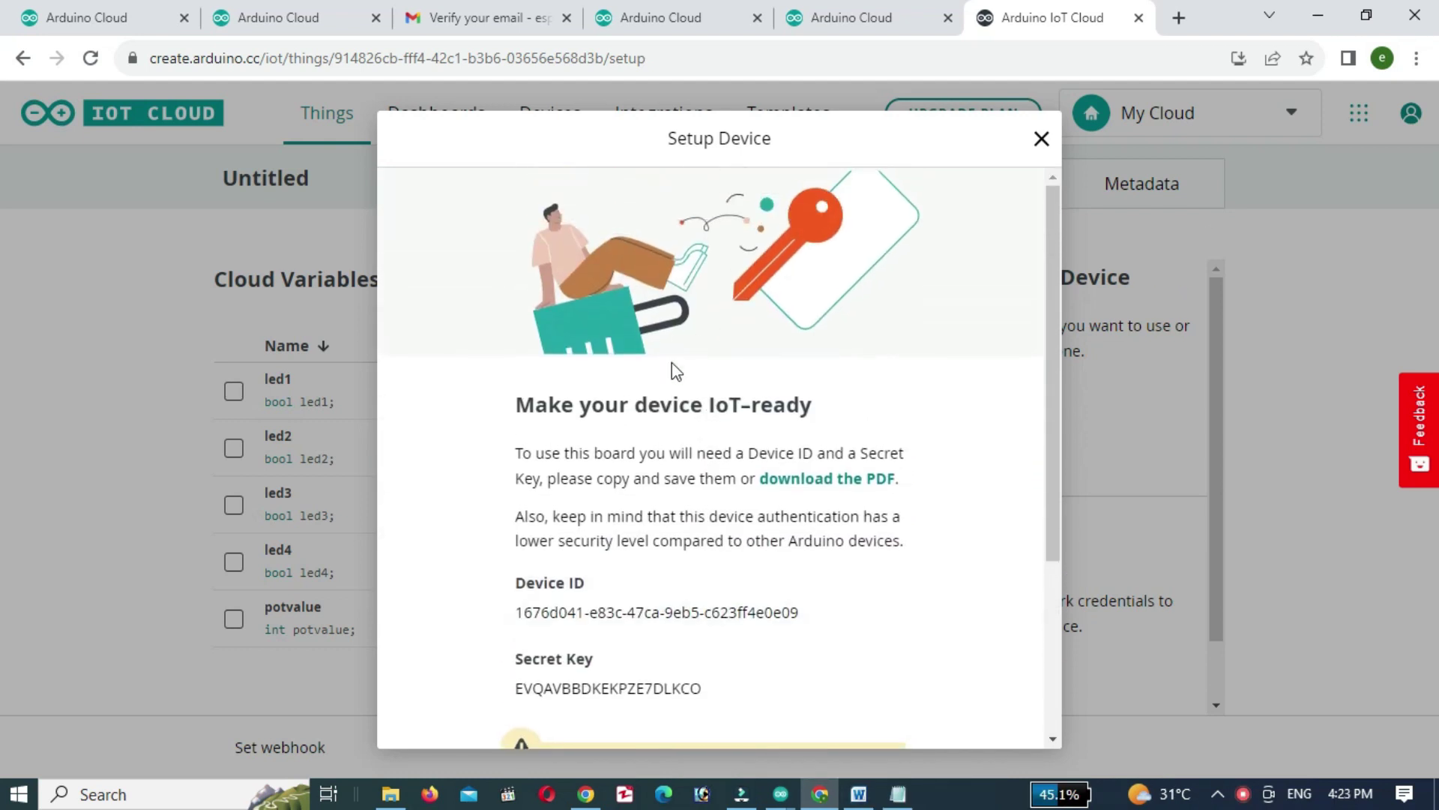
scroll(645, 678, "down", 3)
scroll(650, 678, "up", 1)
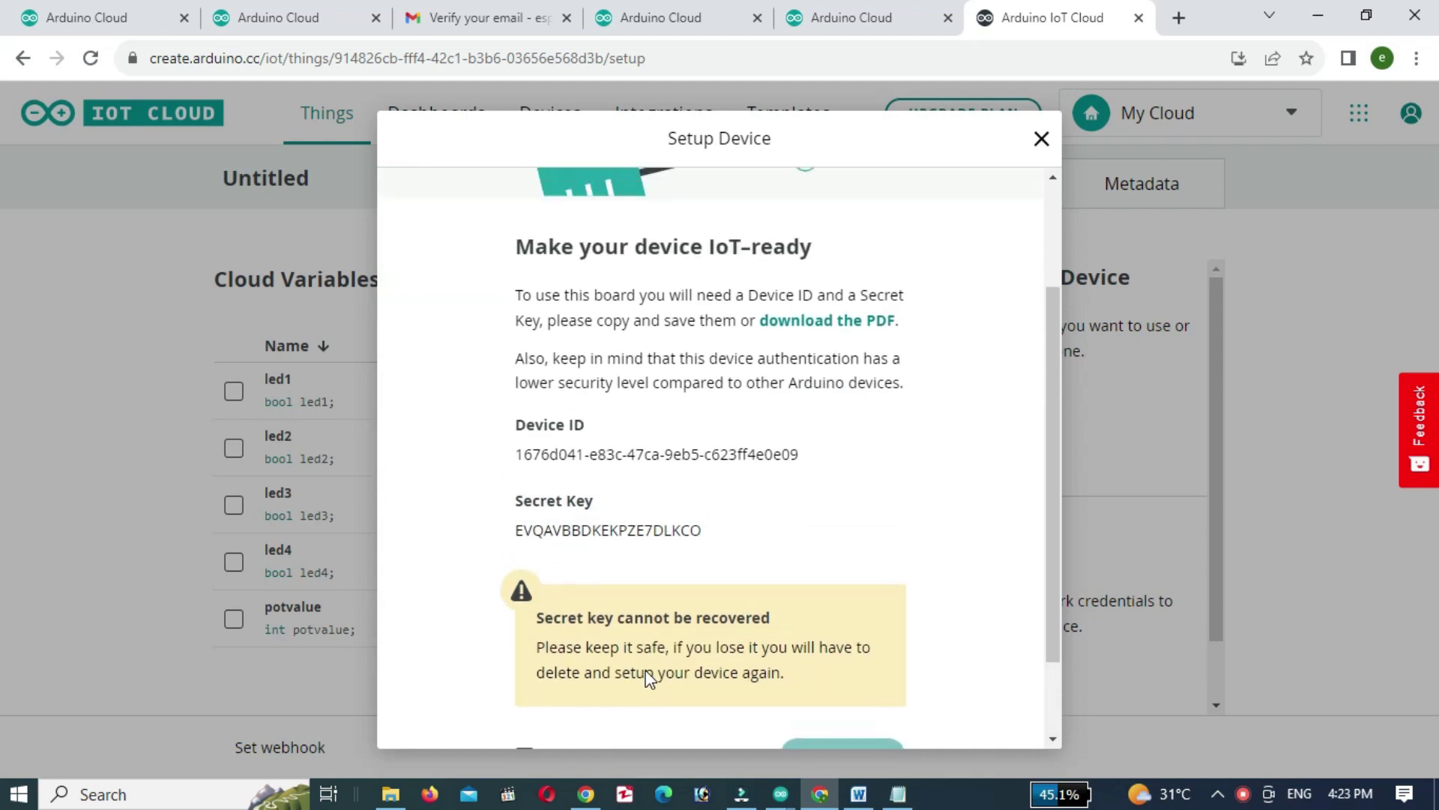
left_click(807, 321)
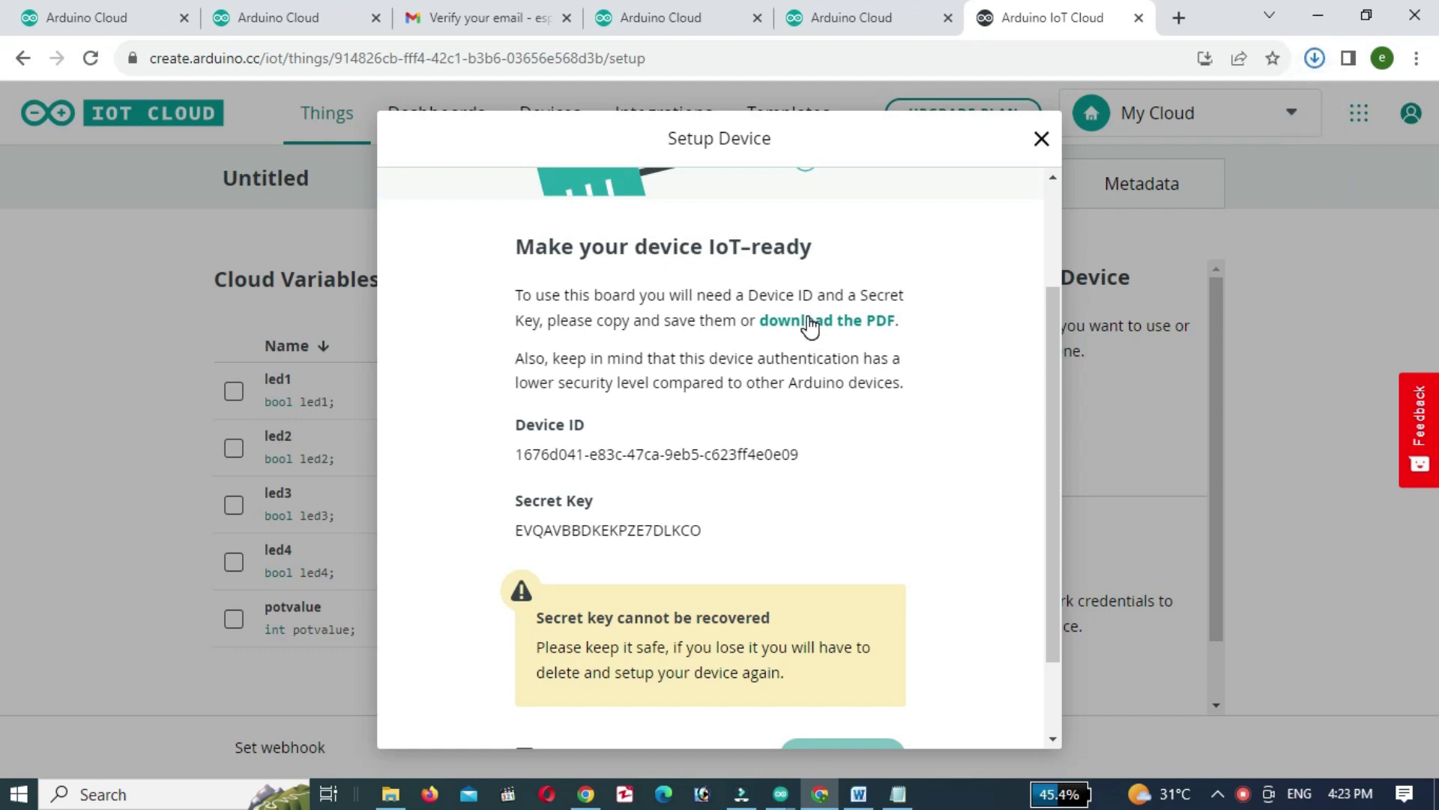
left_click(1314, 59)
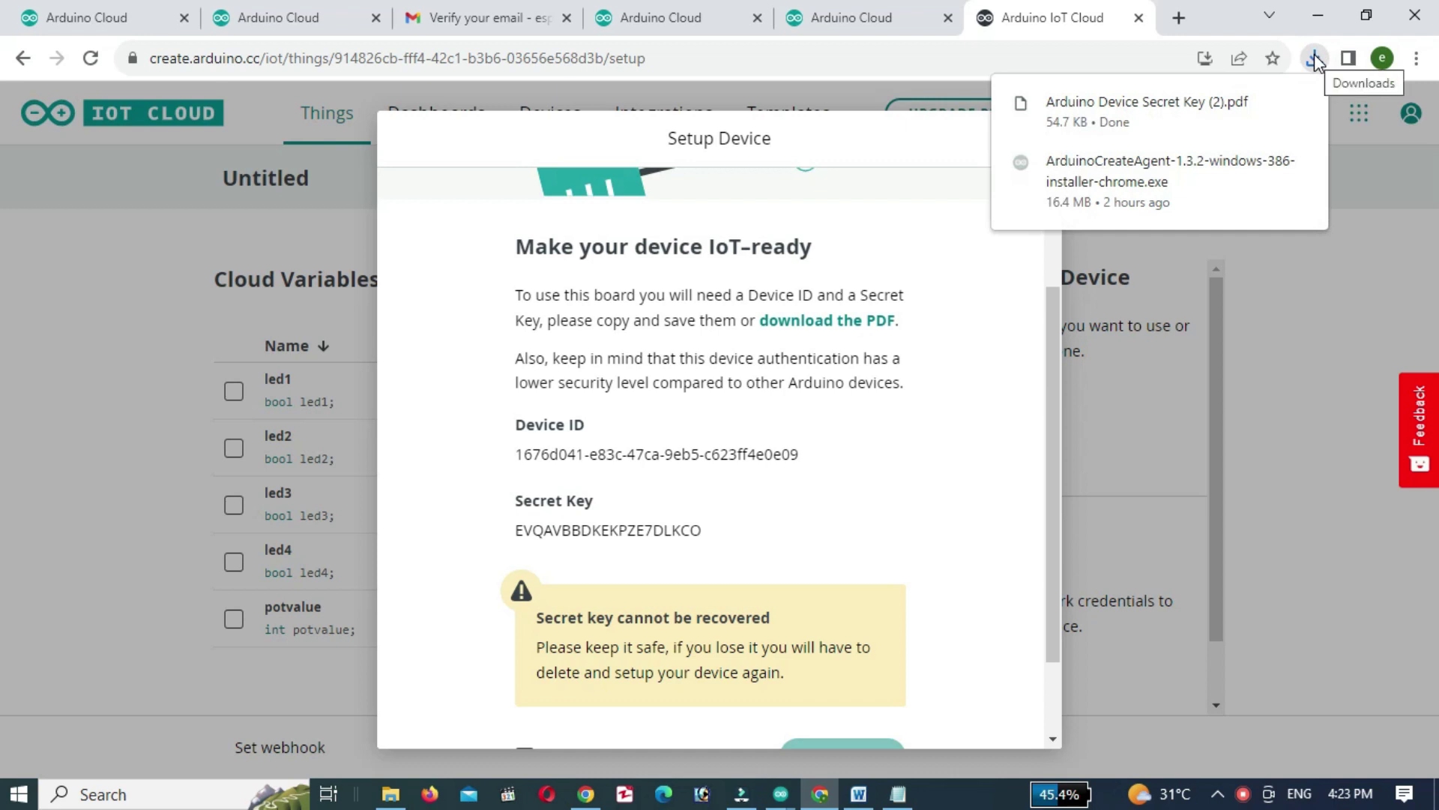
left_click(1167, 108)
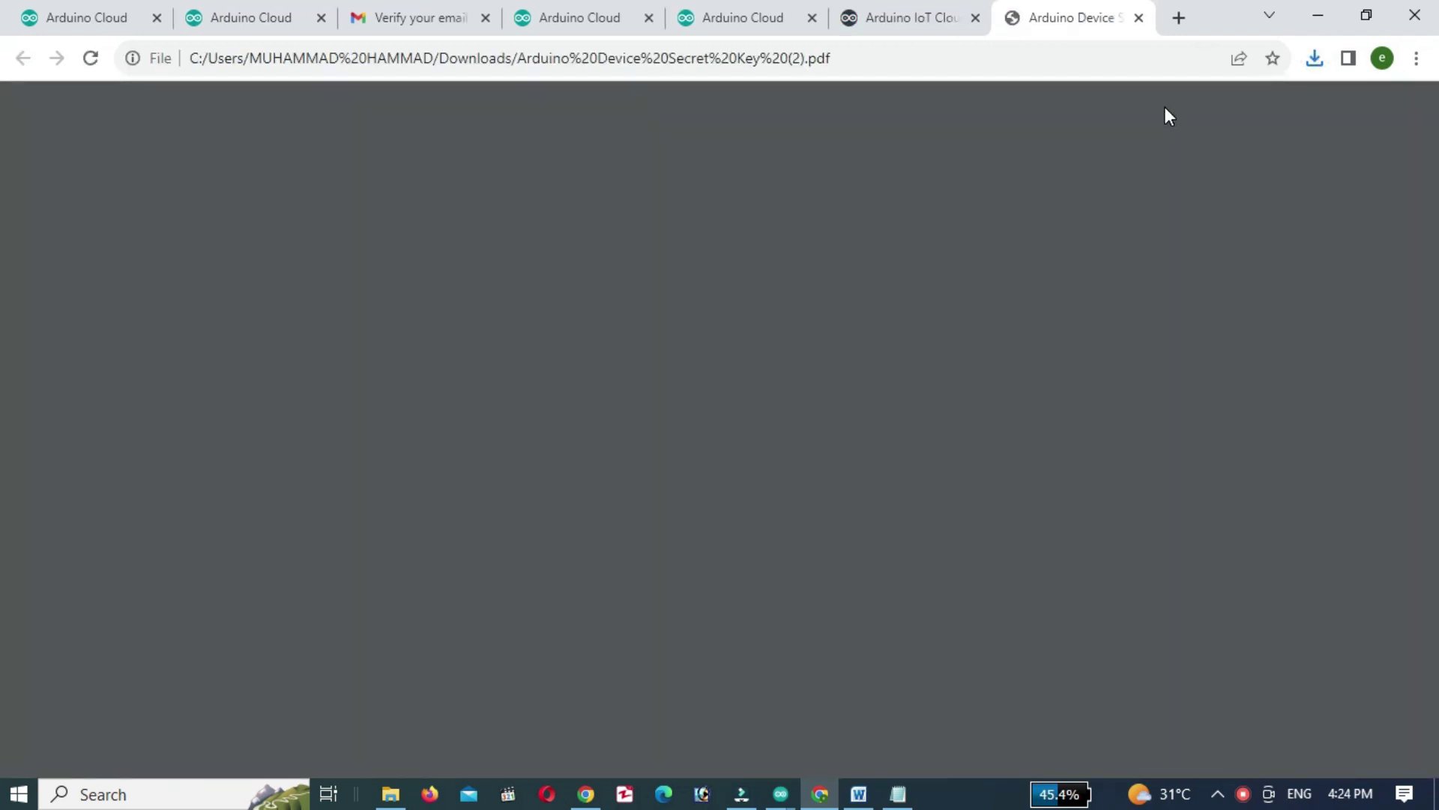
scroll(818, 375, "down", 3)
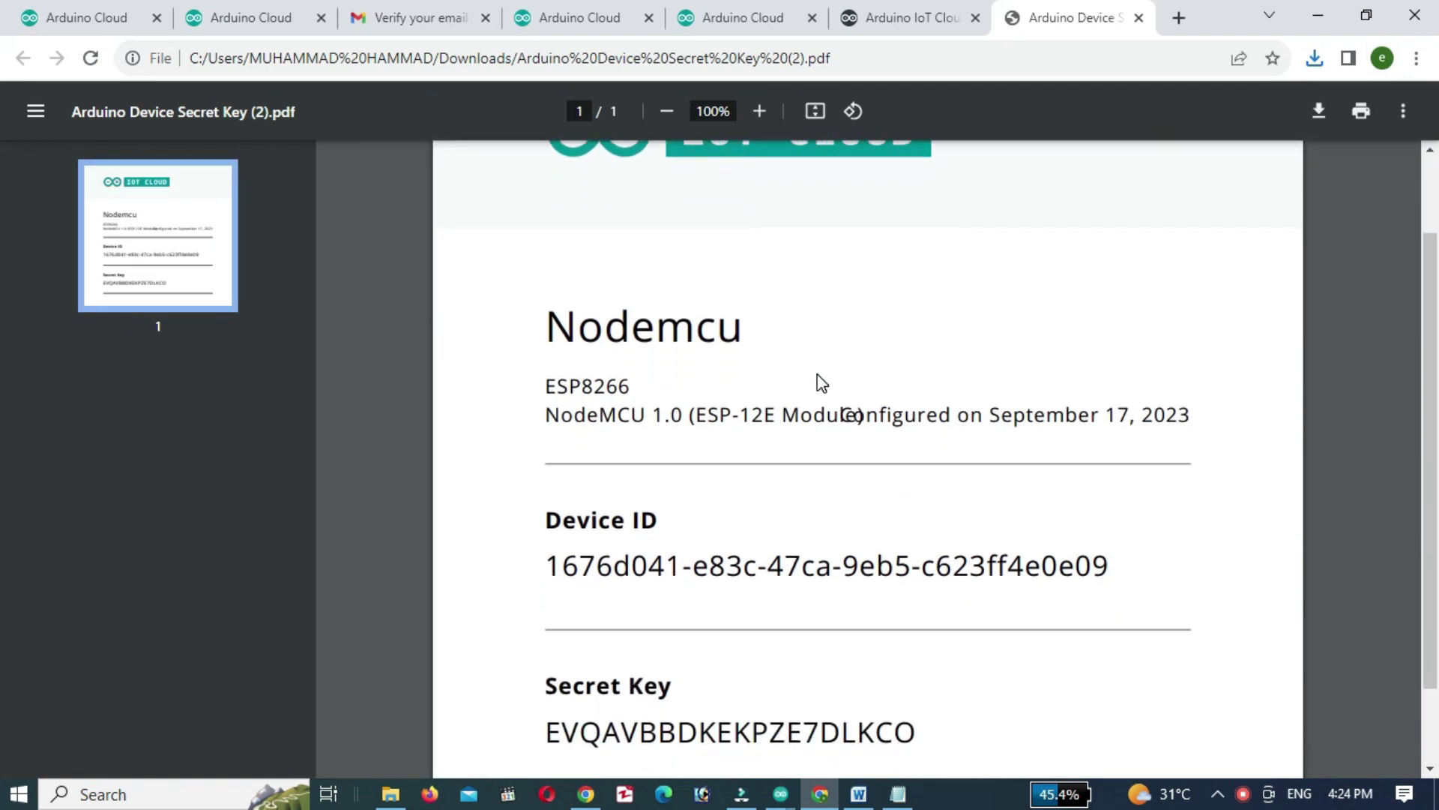
Return to the device setup, confirm that the device ID and secret key are saved, and finish the setup.
left_click(867, 18)
scroll(867, 455, "down", 1)
scroll(867, 454, "down", 1)
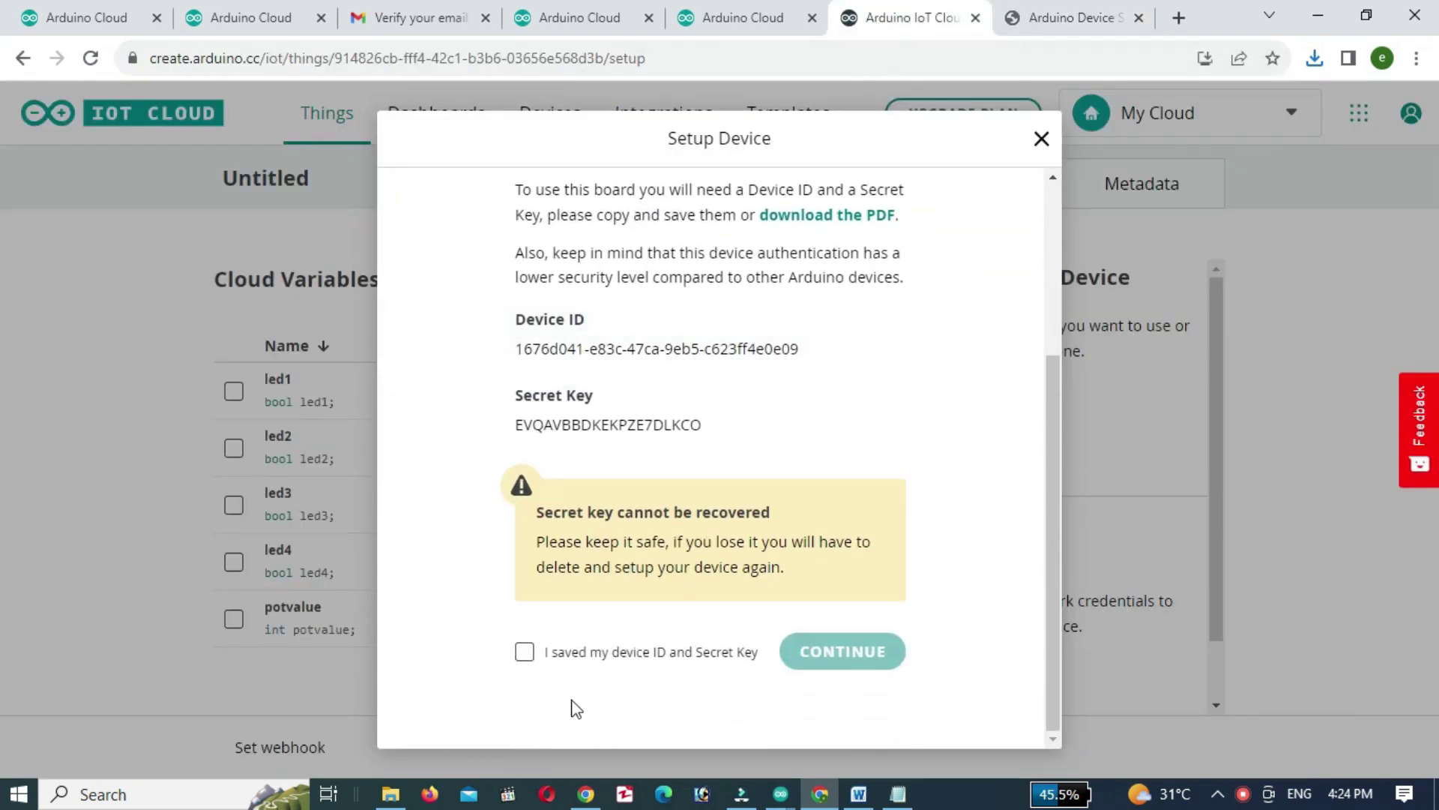
left_click(525, 652)
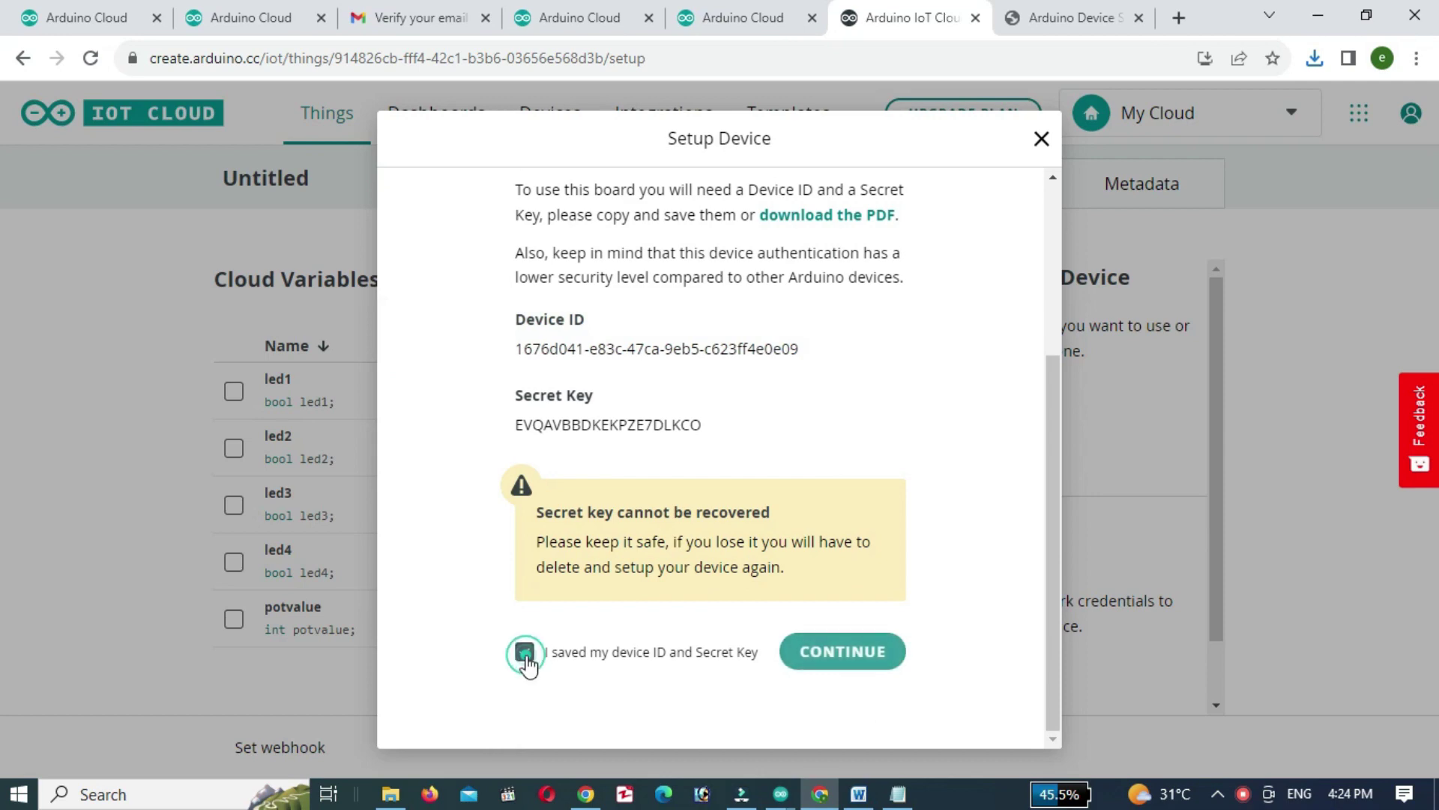
left_click(835, 668)
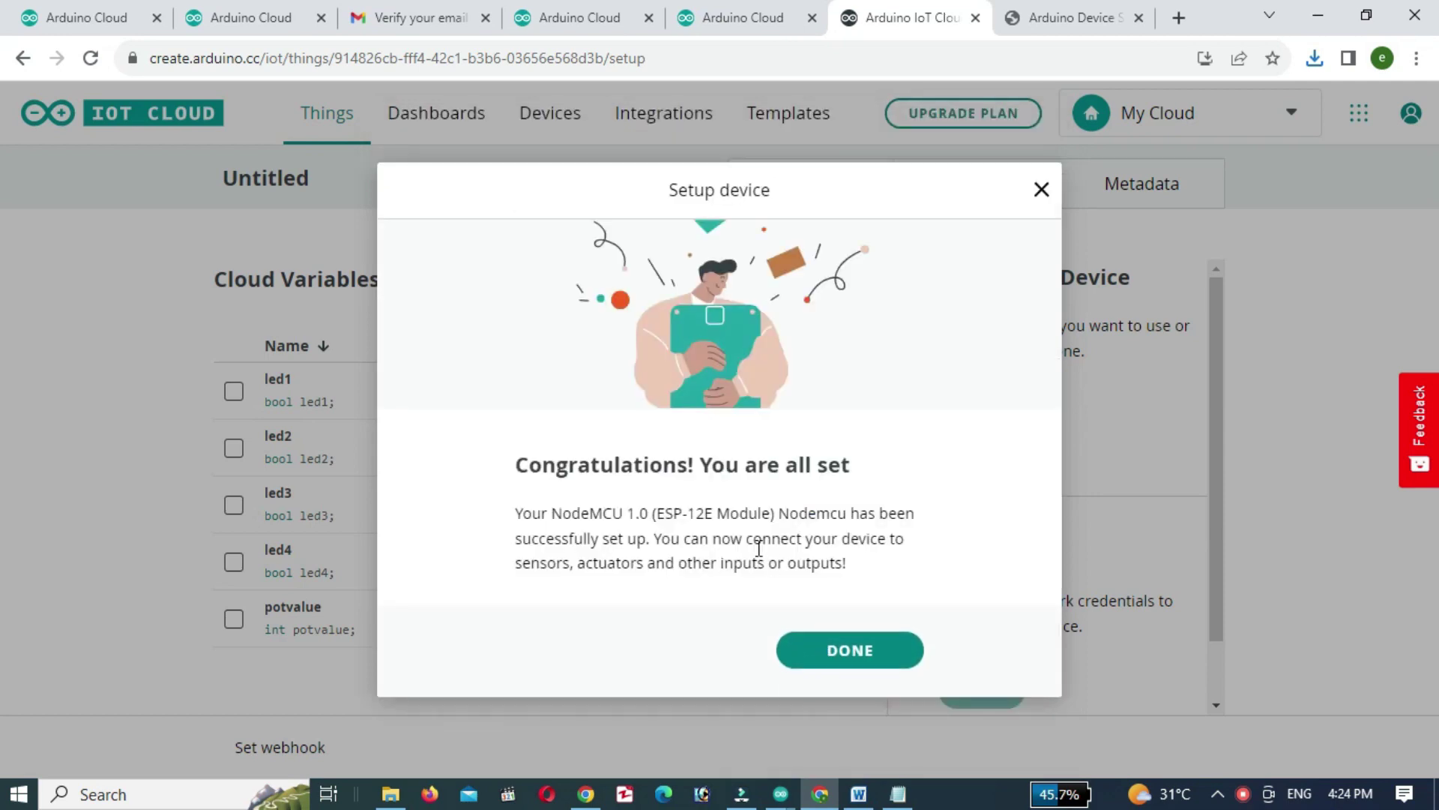
left_click(829, 652)
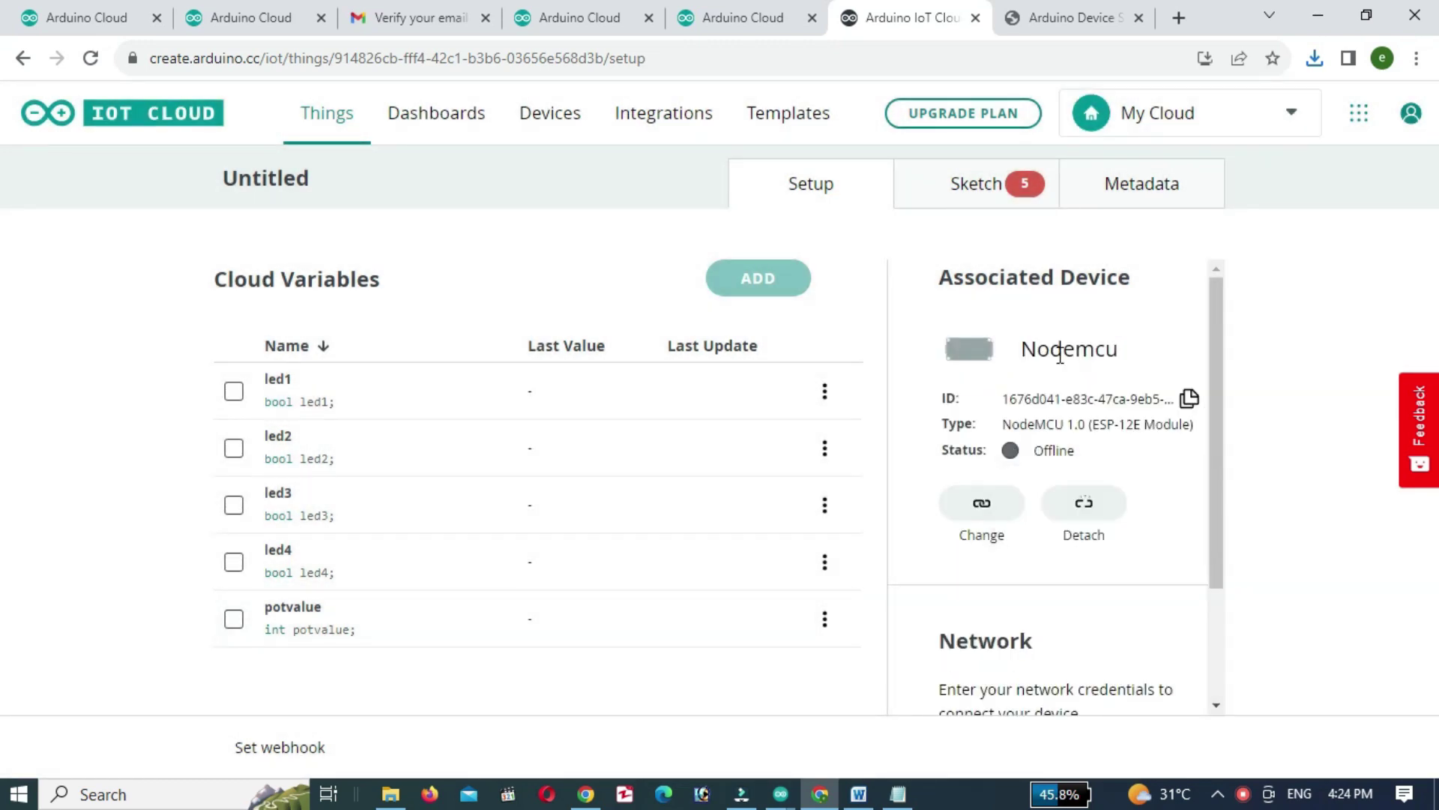
Open the Thing's network configuration and copy the device's secret key from the downloaded PDF.
scroll(1064, 412, "down", 2)
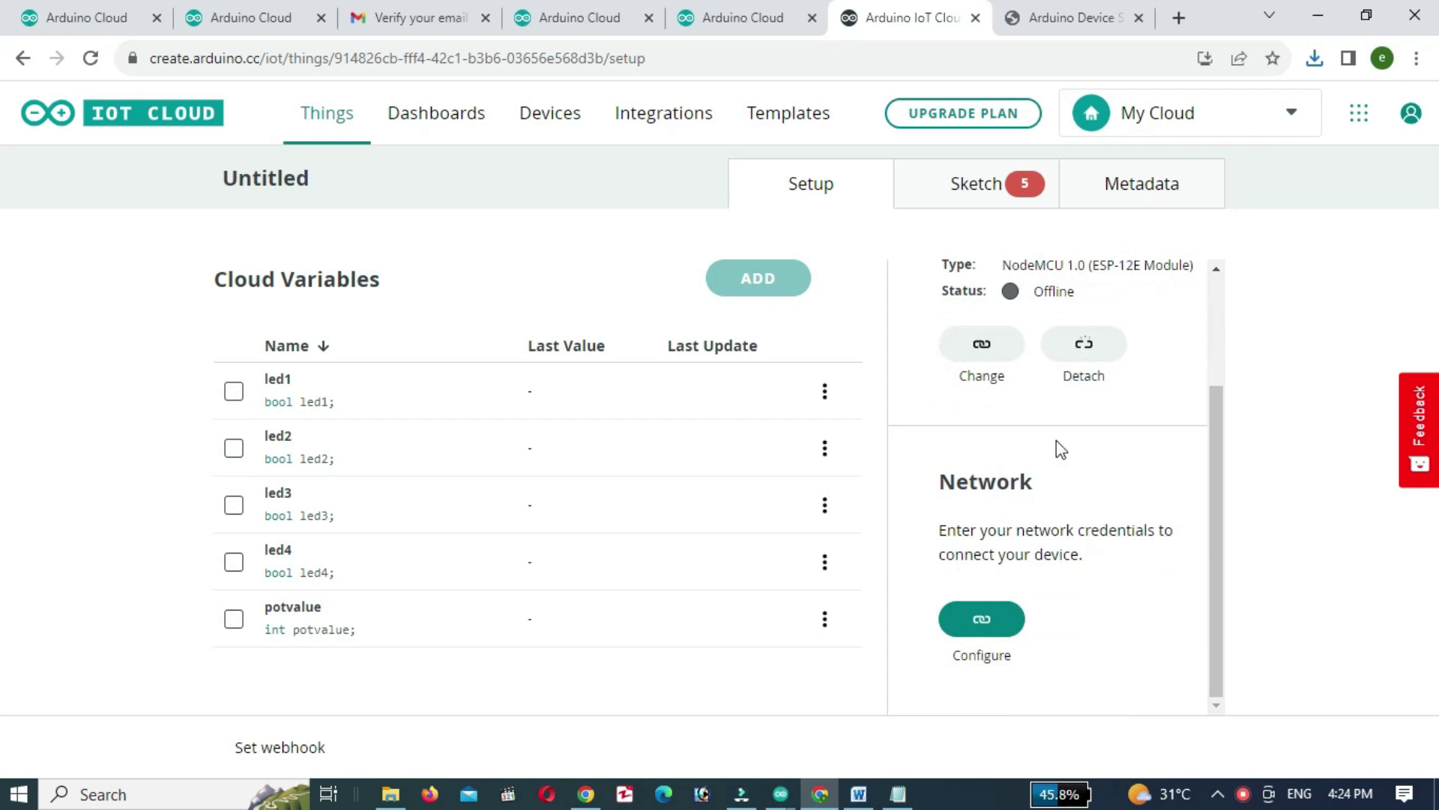
left_click(997, 626)
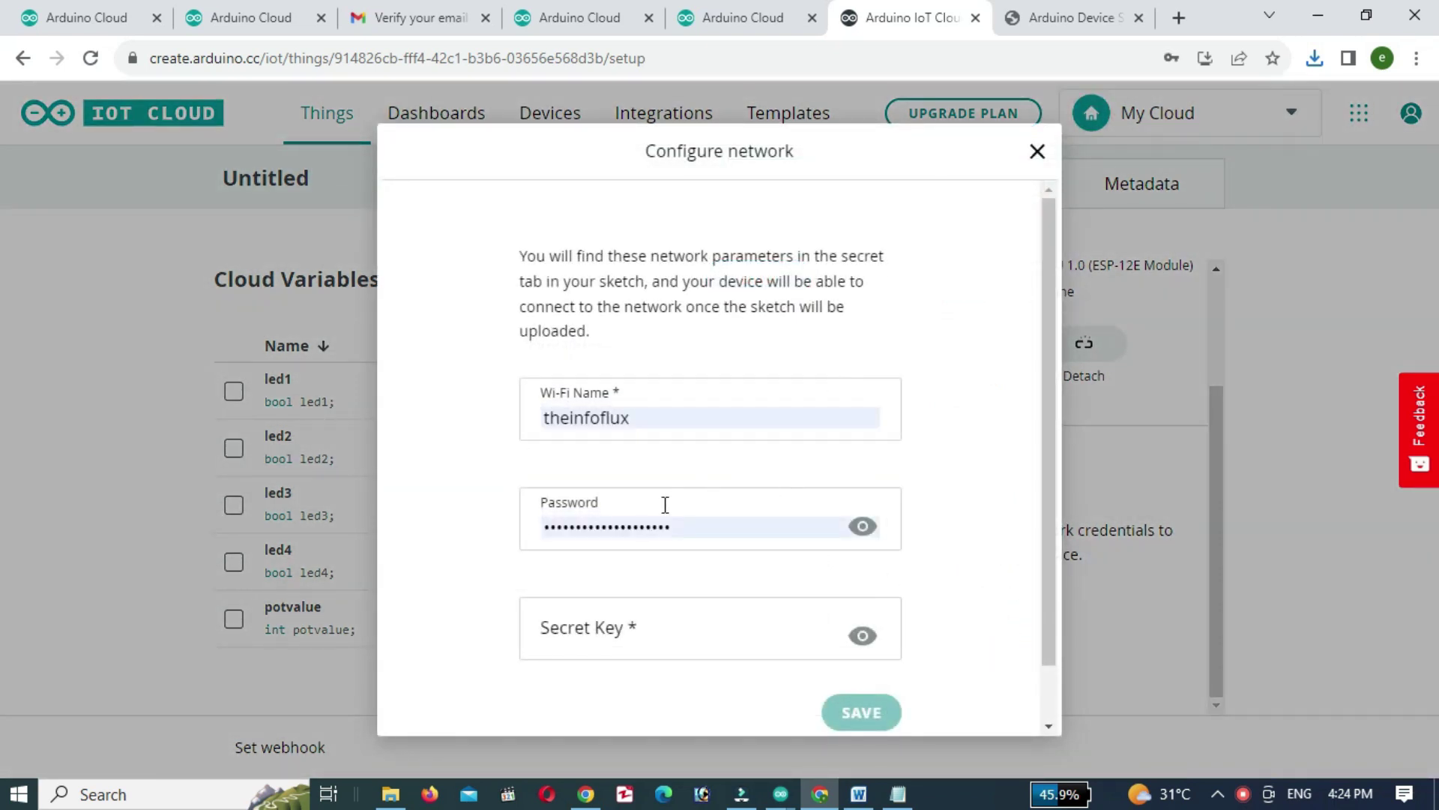
scroll(665, 504, "down", 1)
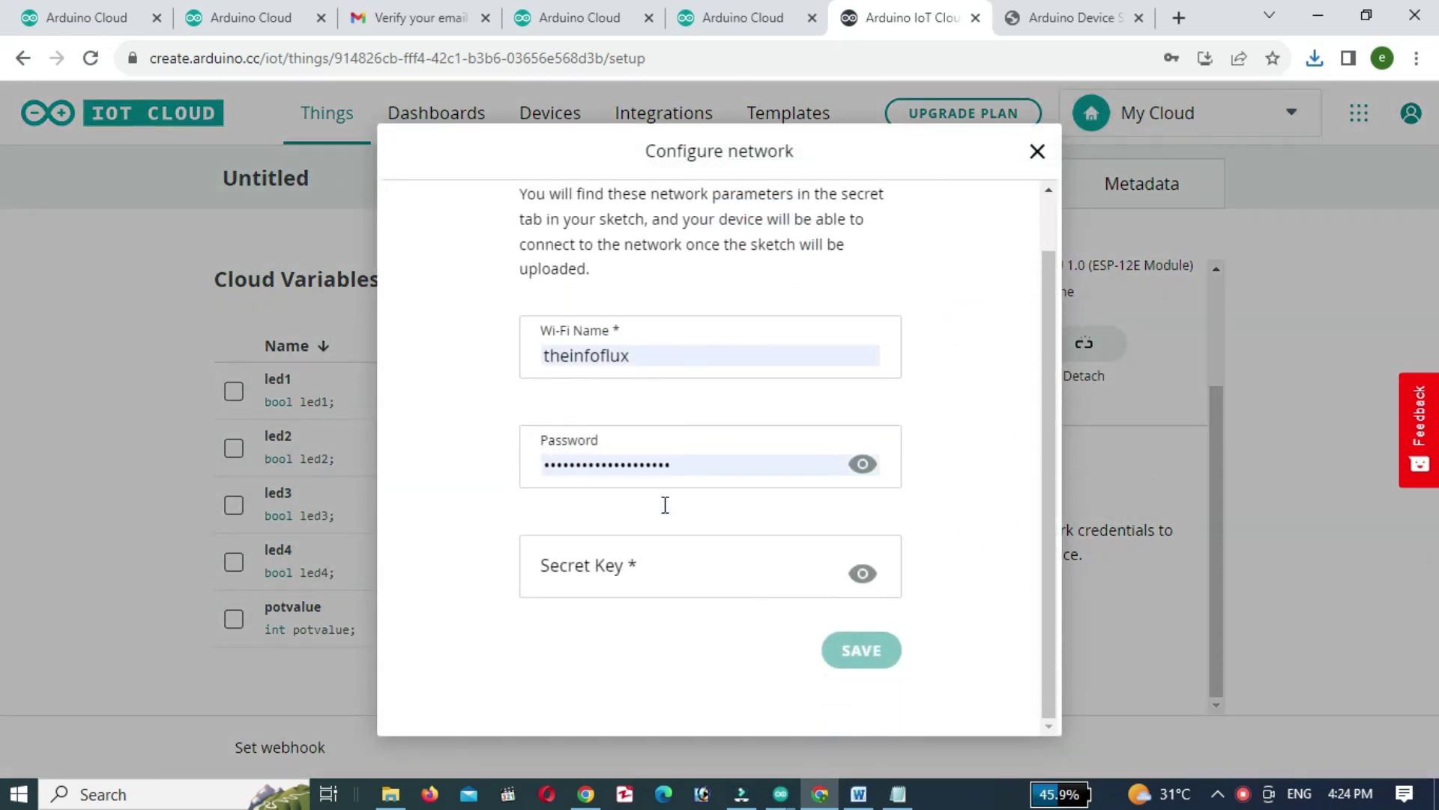
left_click(651, 568)
left_click(1072, 21)
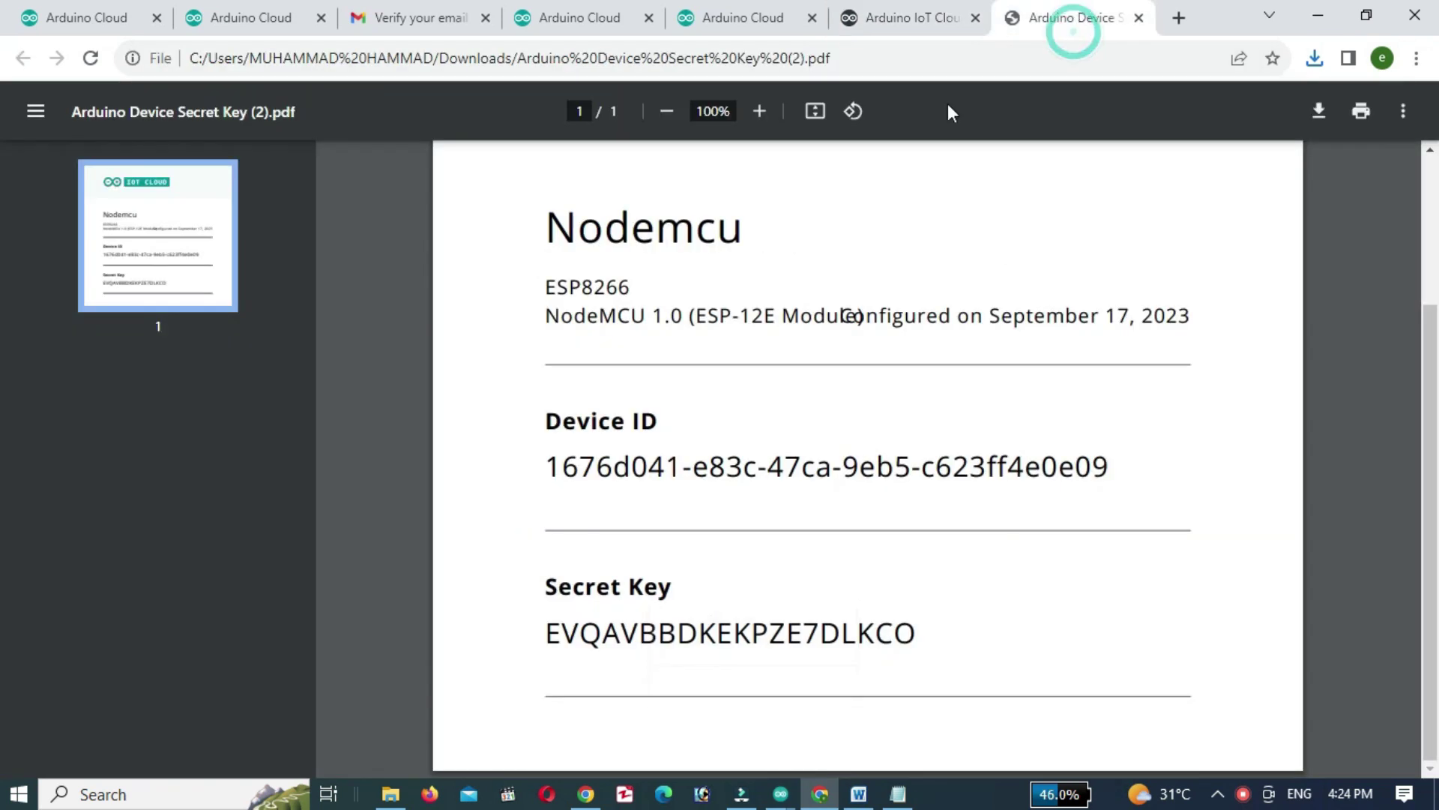
left_click(935, 633)
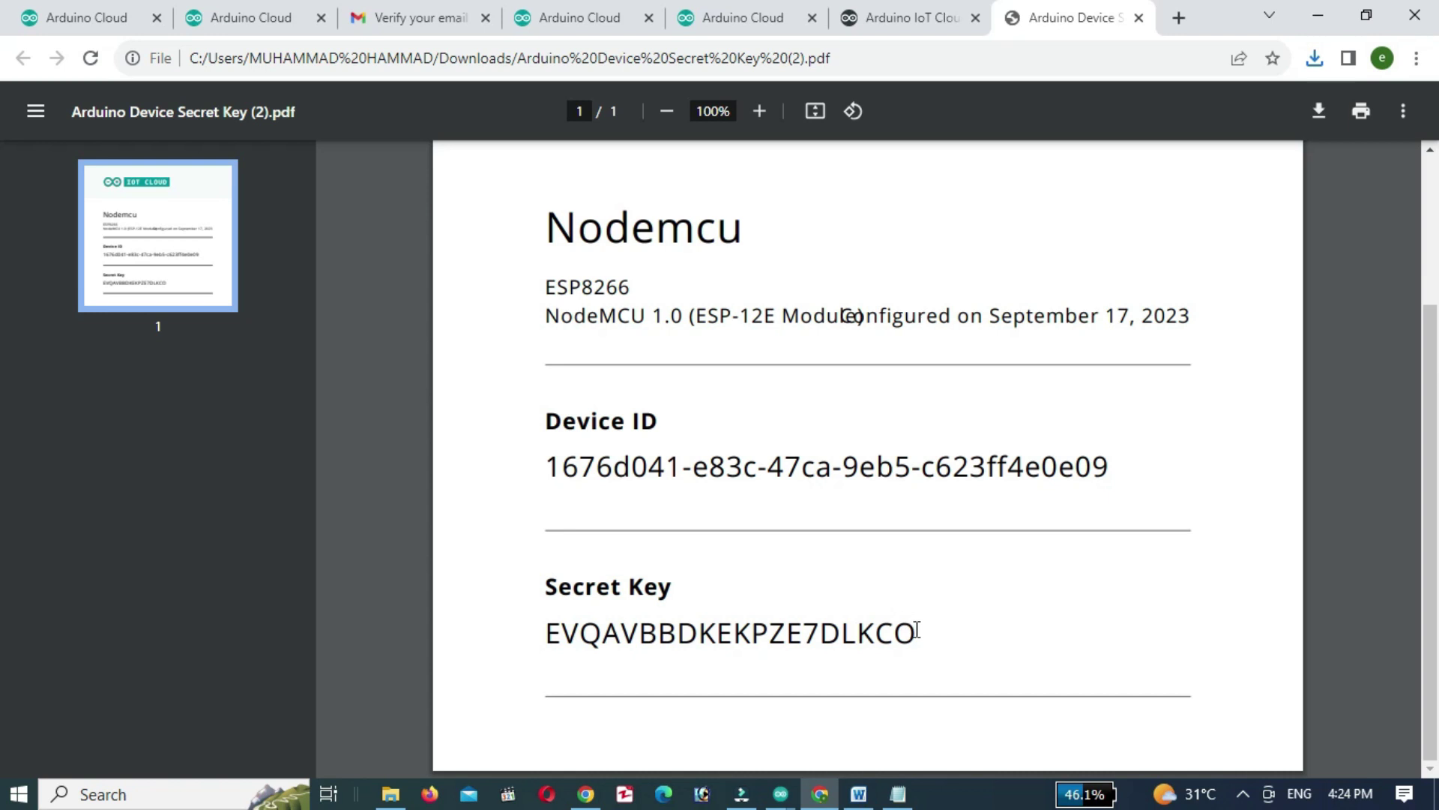
left_click_drag(916, 630, 549, 619)
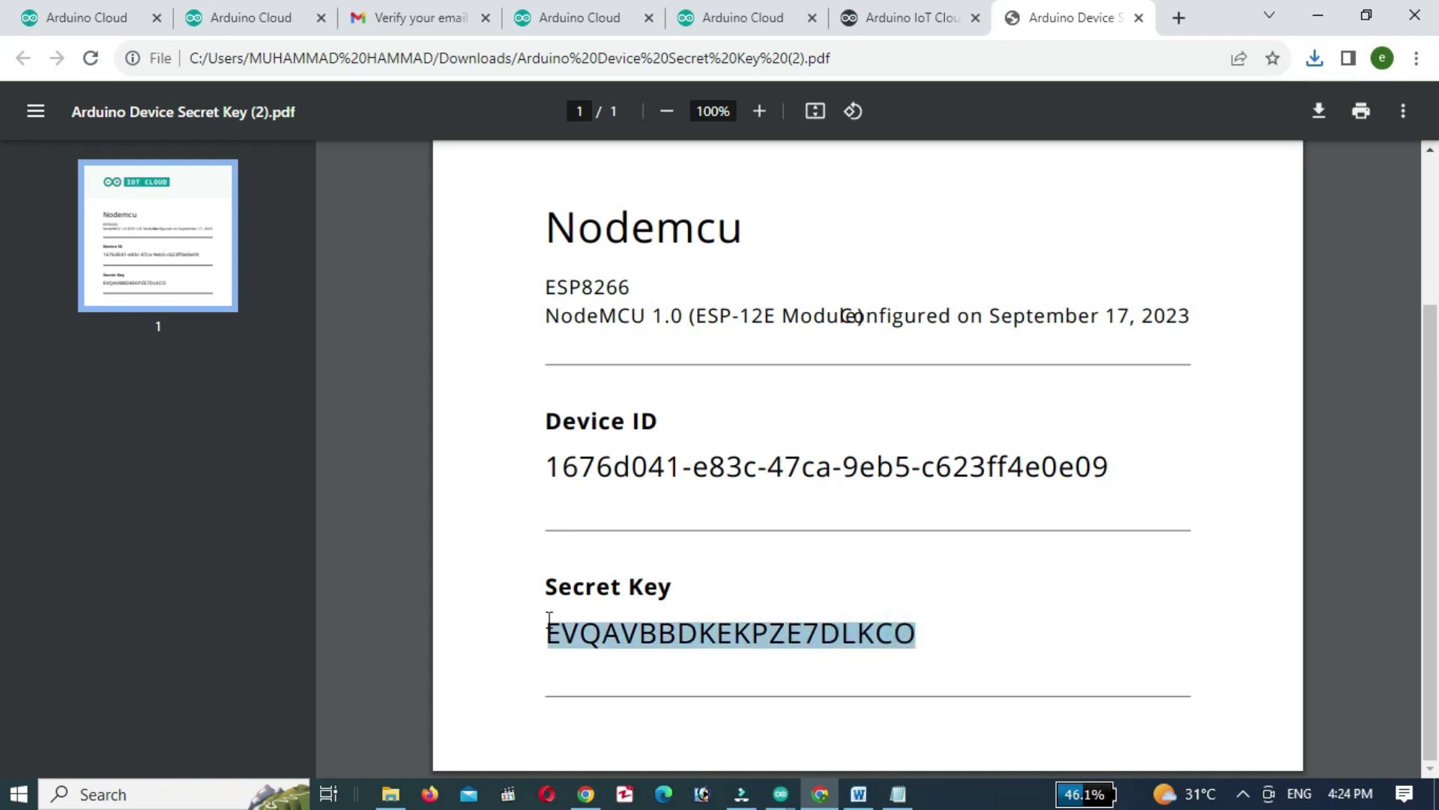
right_click(592, 633)
left_click(633, 445)
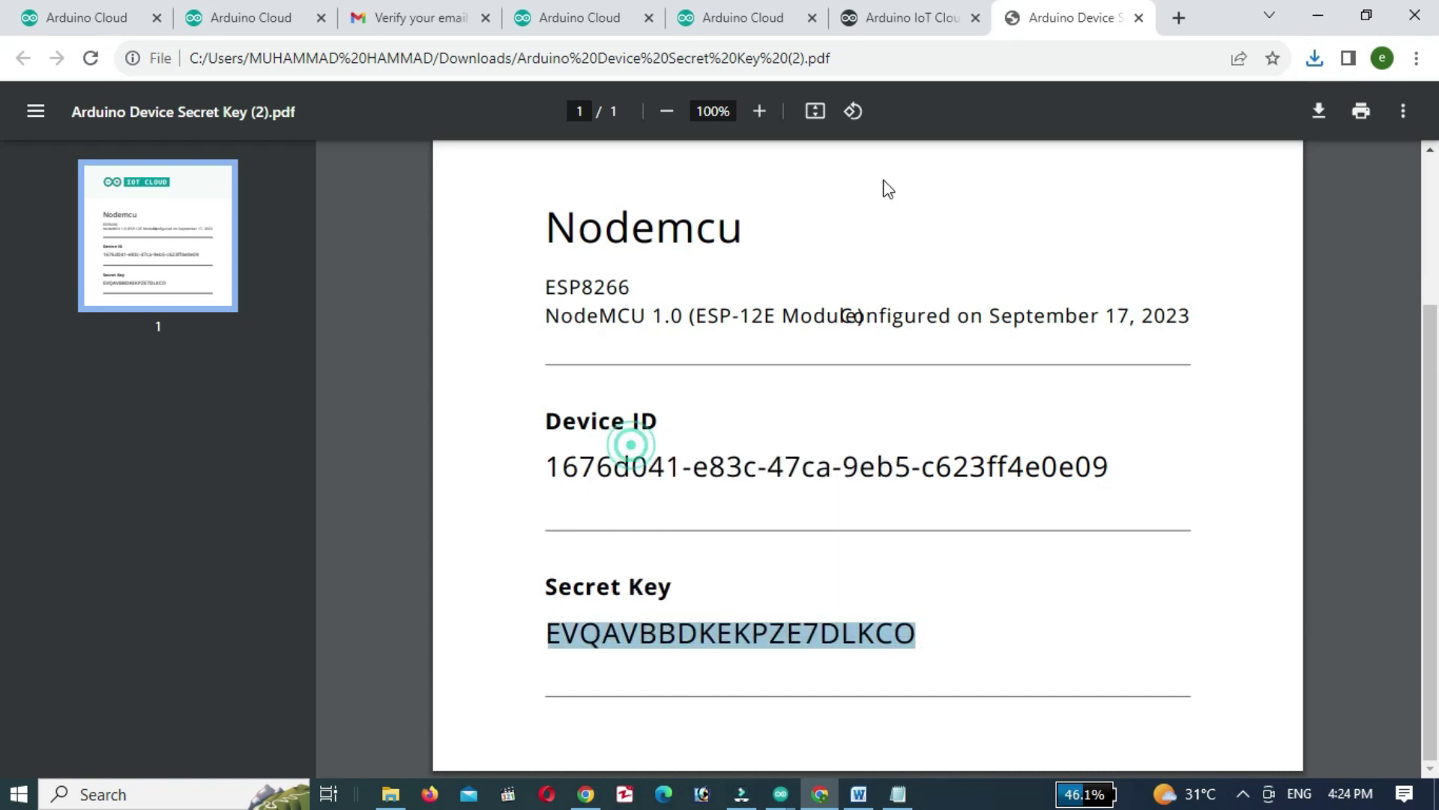
Paste the secret key into the network configuration, save it, and decline the browser's offer to update the password.
left_click(902, 15)
right_click(555, 577)
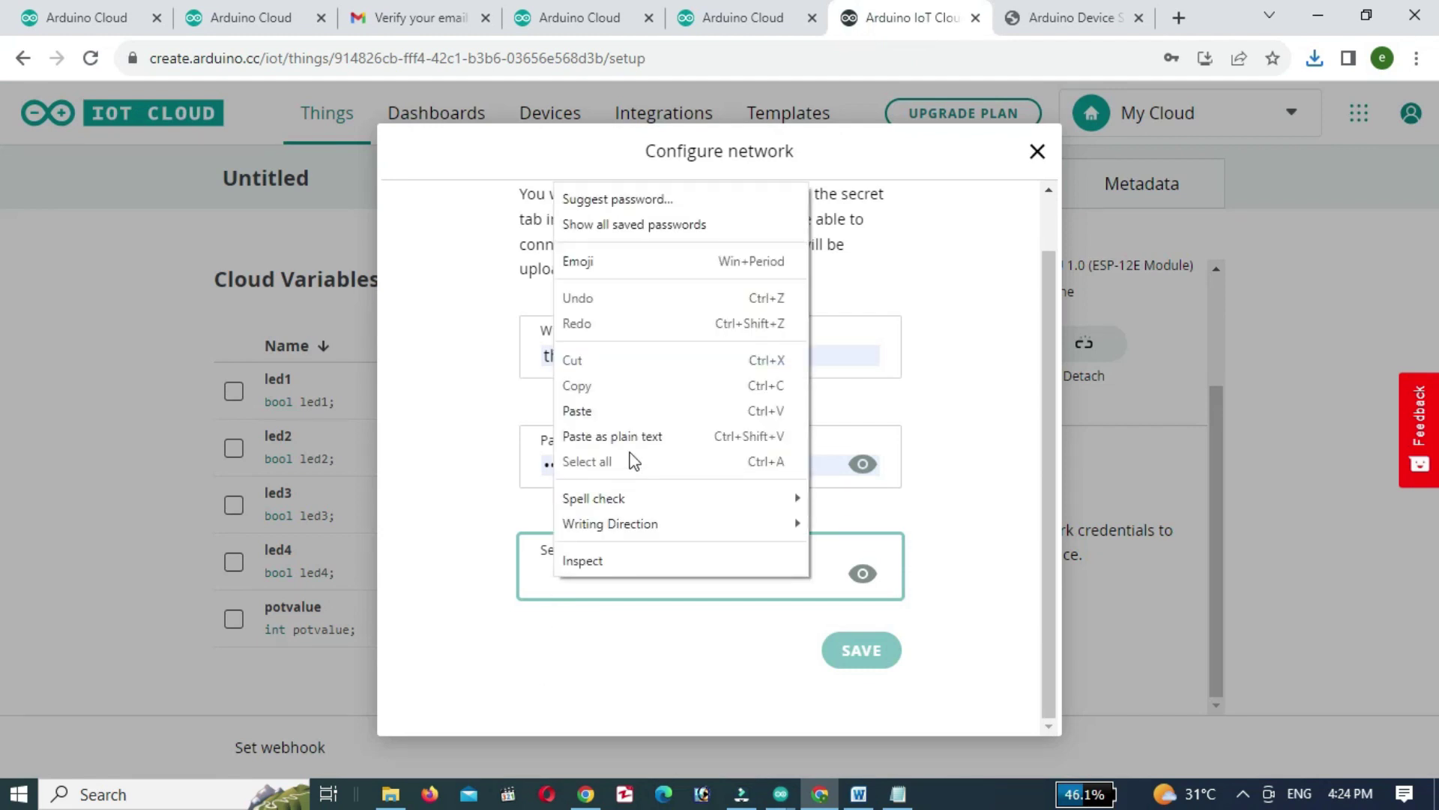
left_click(629, 412)
left_click(846, 671)
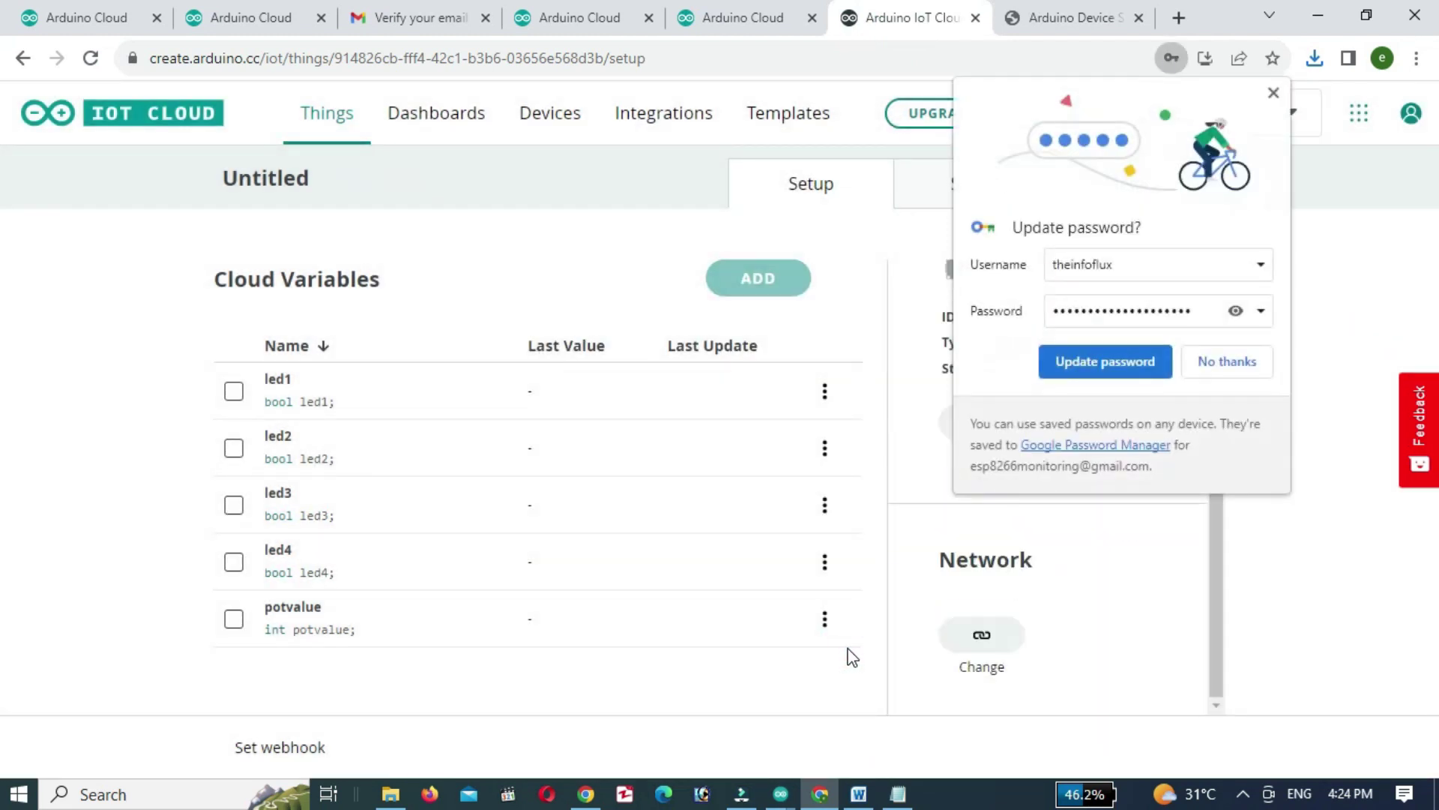
left_click(1222, 368)
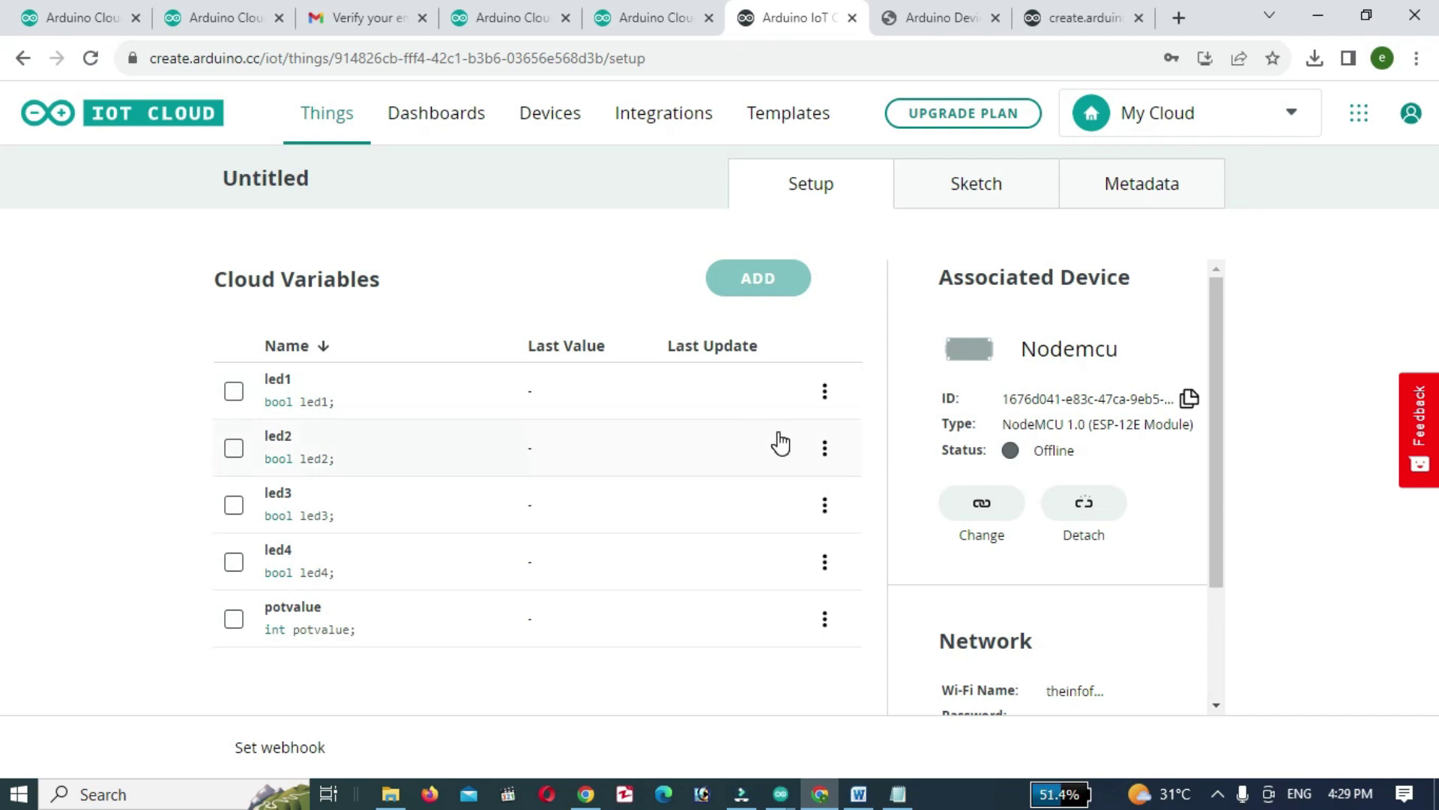
Open the Thing's sketch and download the Arduino Create Agent installer through the agent information dialog.
left_click(956, 199)
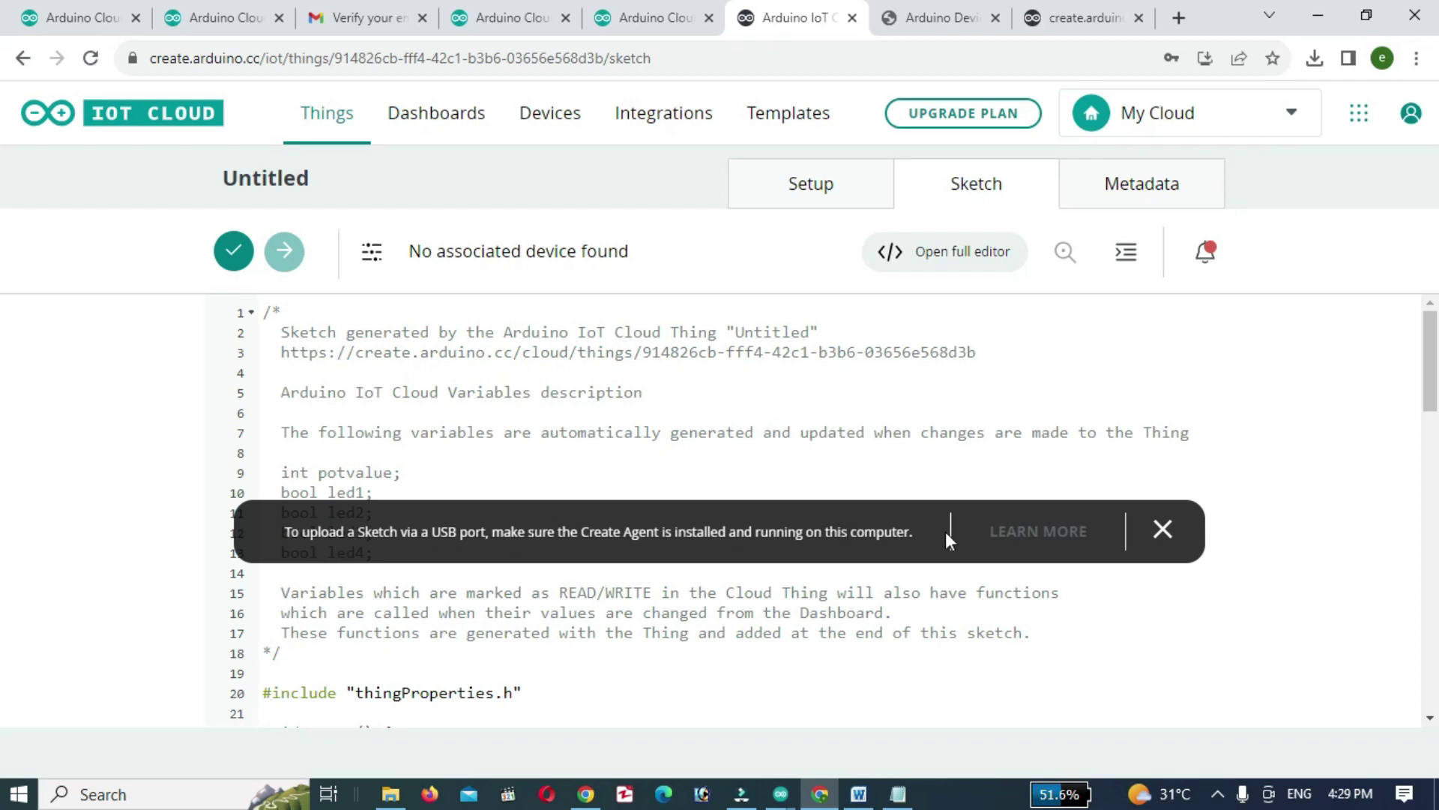
left_click(1017, 538)
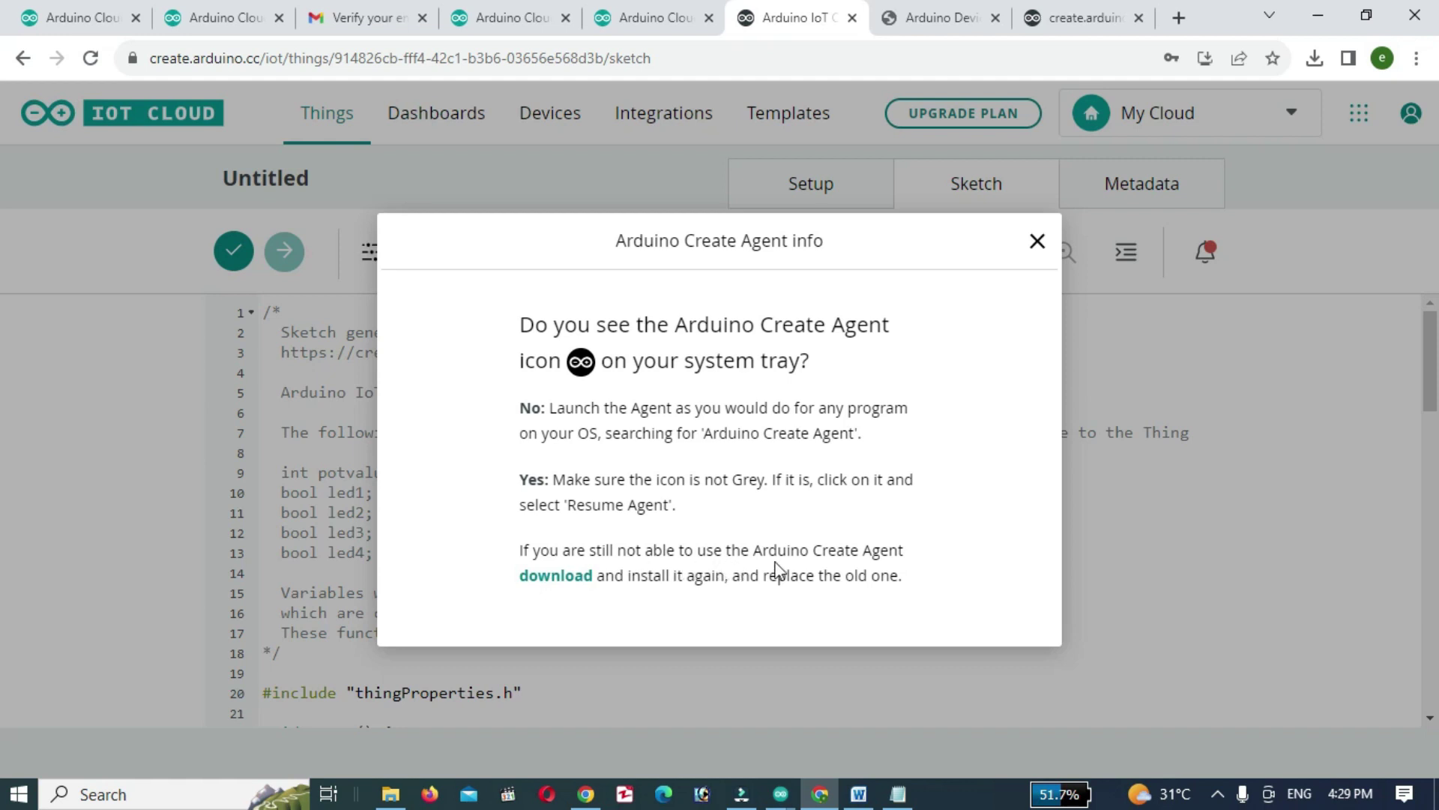
left_click(571, 579)
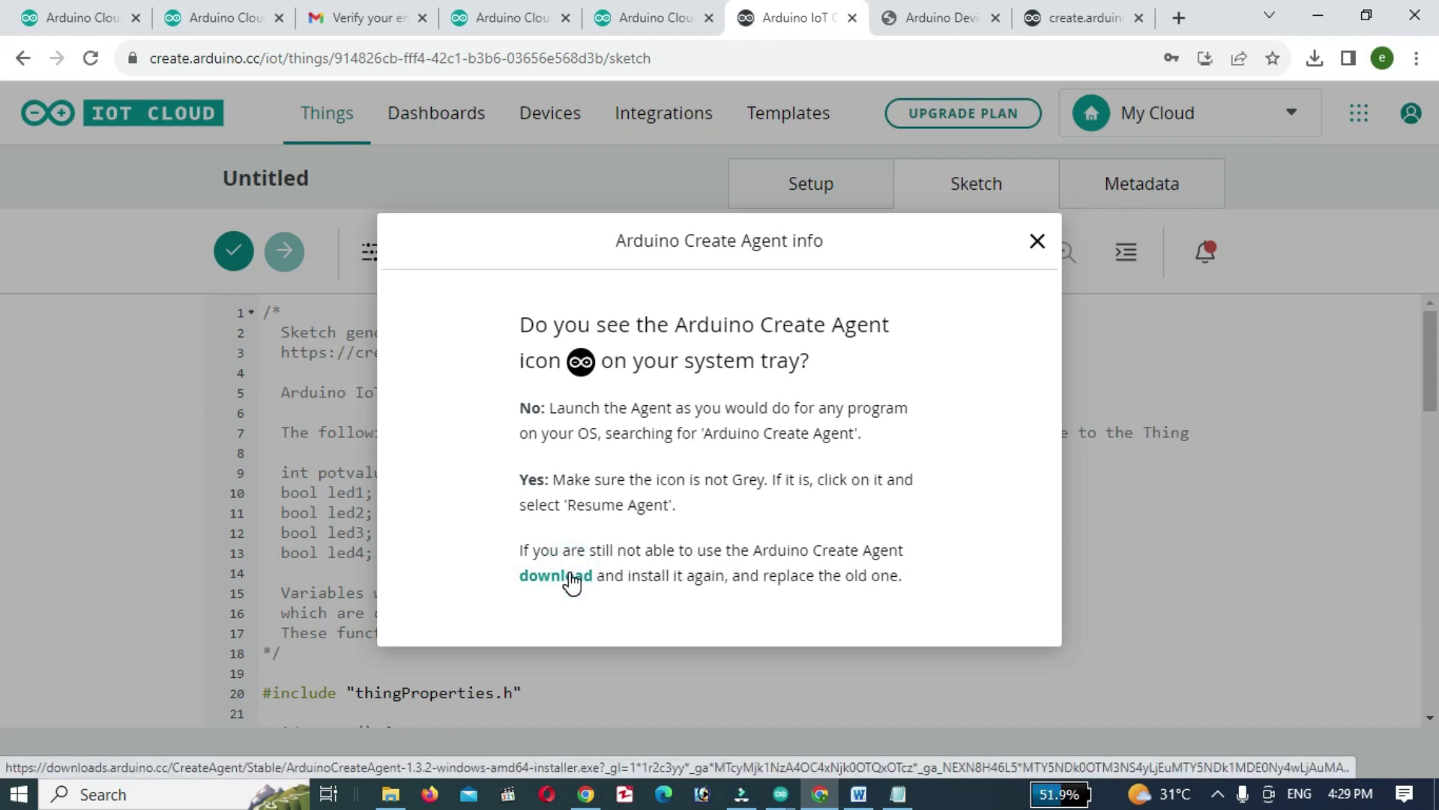
Locate the downloaded ArduinoCreateAgent-1.3.2 installer in its folder, run it, and close the agent information dialog in the browser.
left_click(1315, 57)
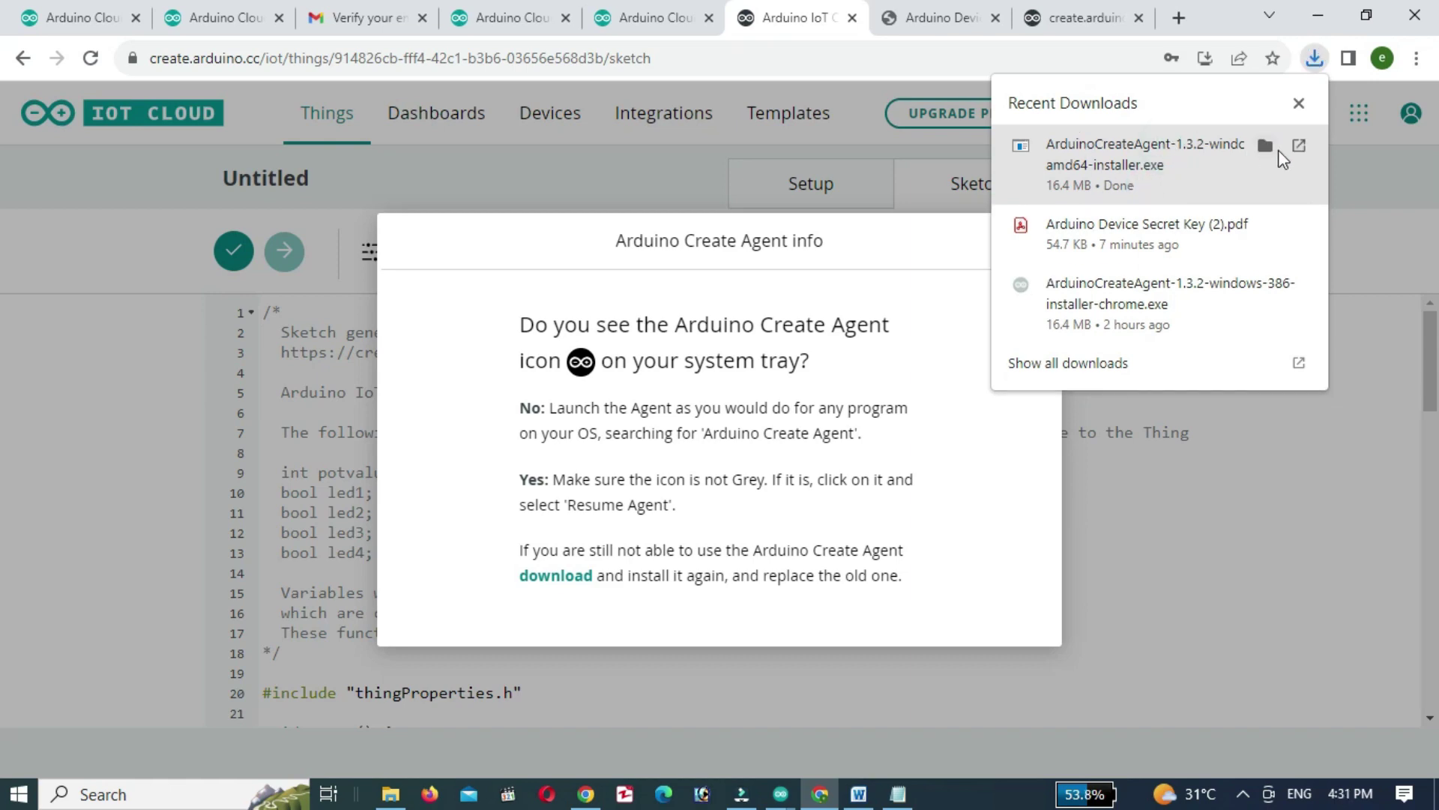
left_click(1265, 145)
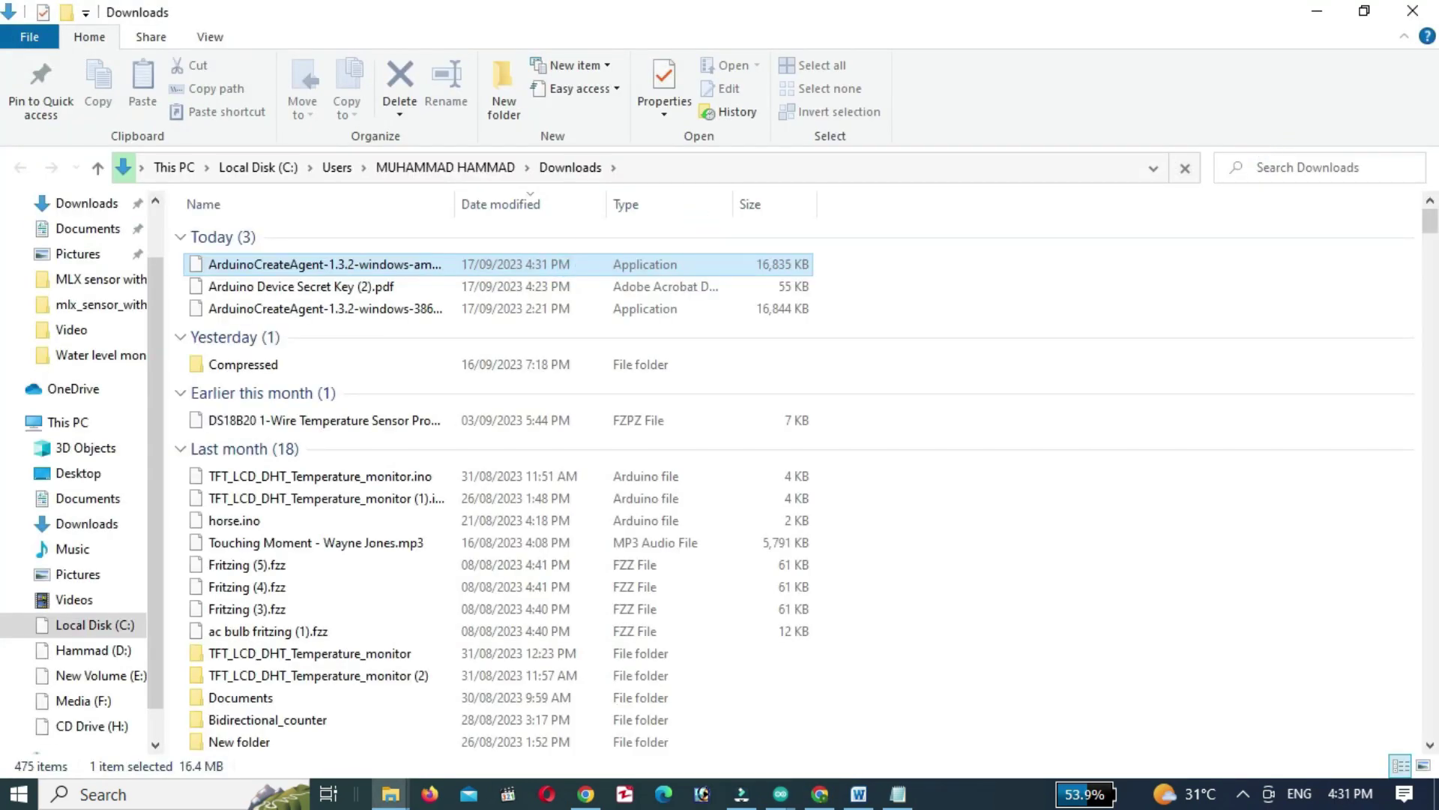
left_click(820, 794)
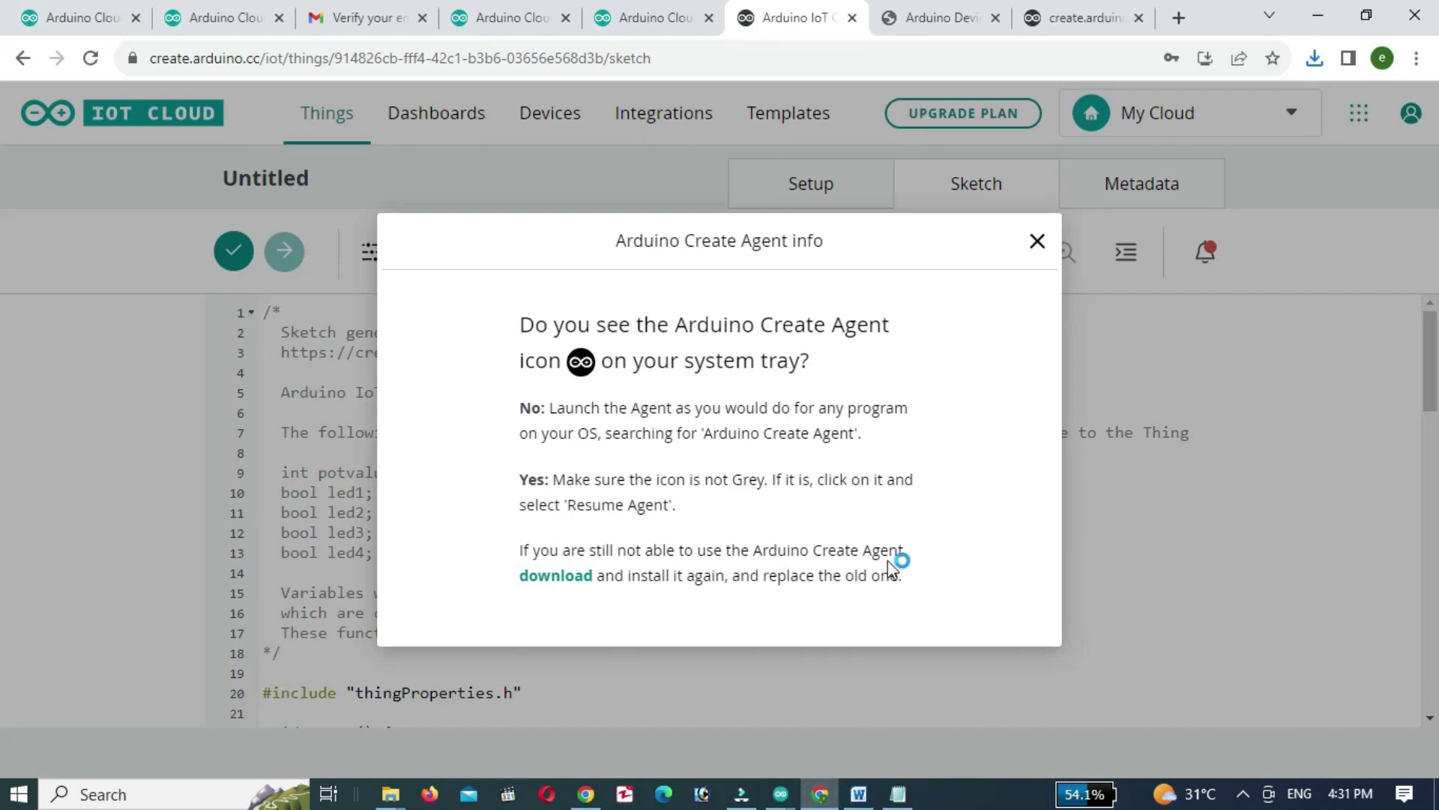
left_click(1037, 243)
Install arduino-create-agent, accepting the license agreement and keeping the default installation directory, and finish the setup wizard.
mouse_move(937, 787)
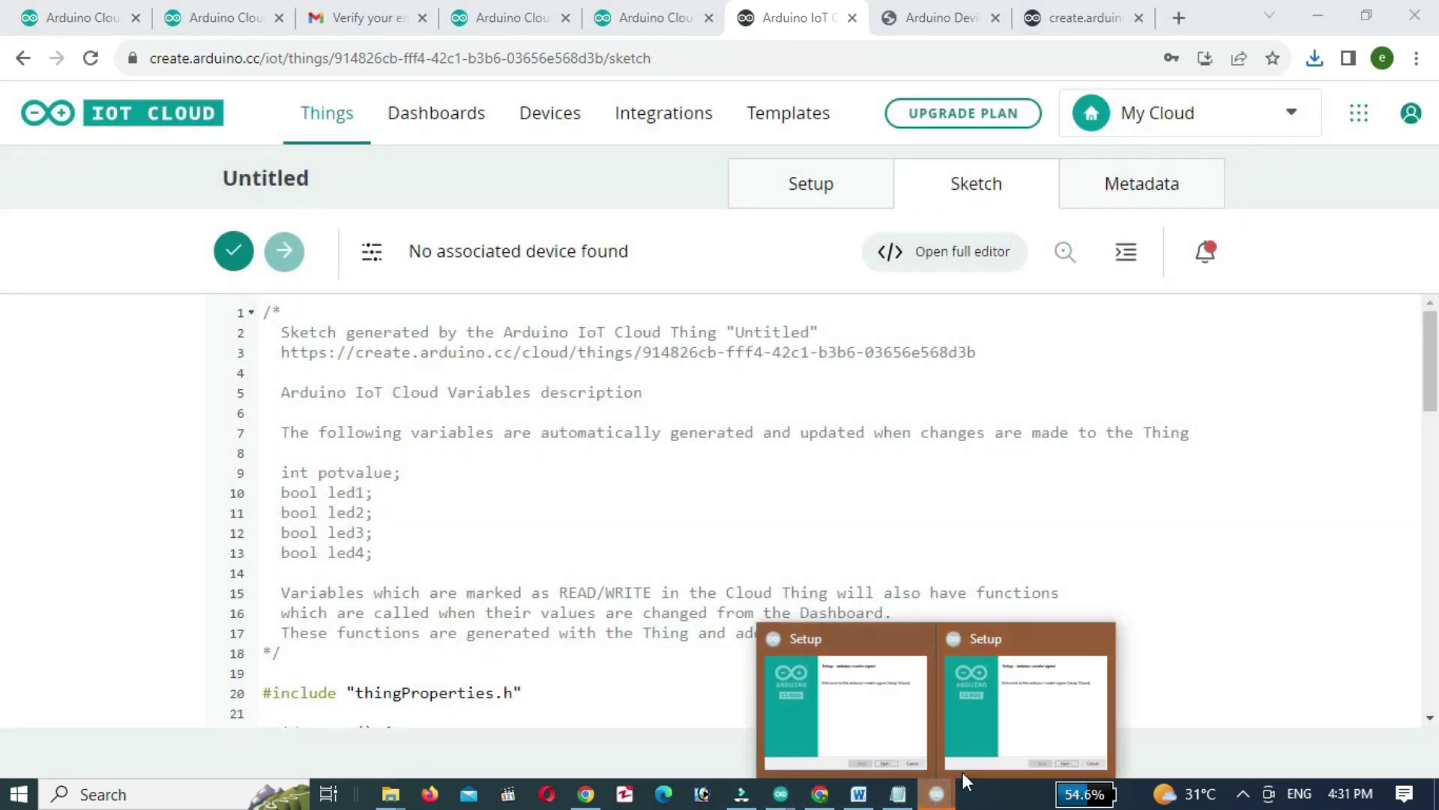
left_click(988, 735)
left_click(827, 582)
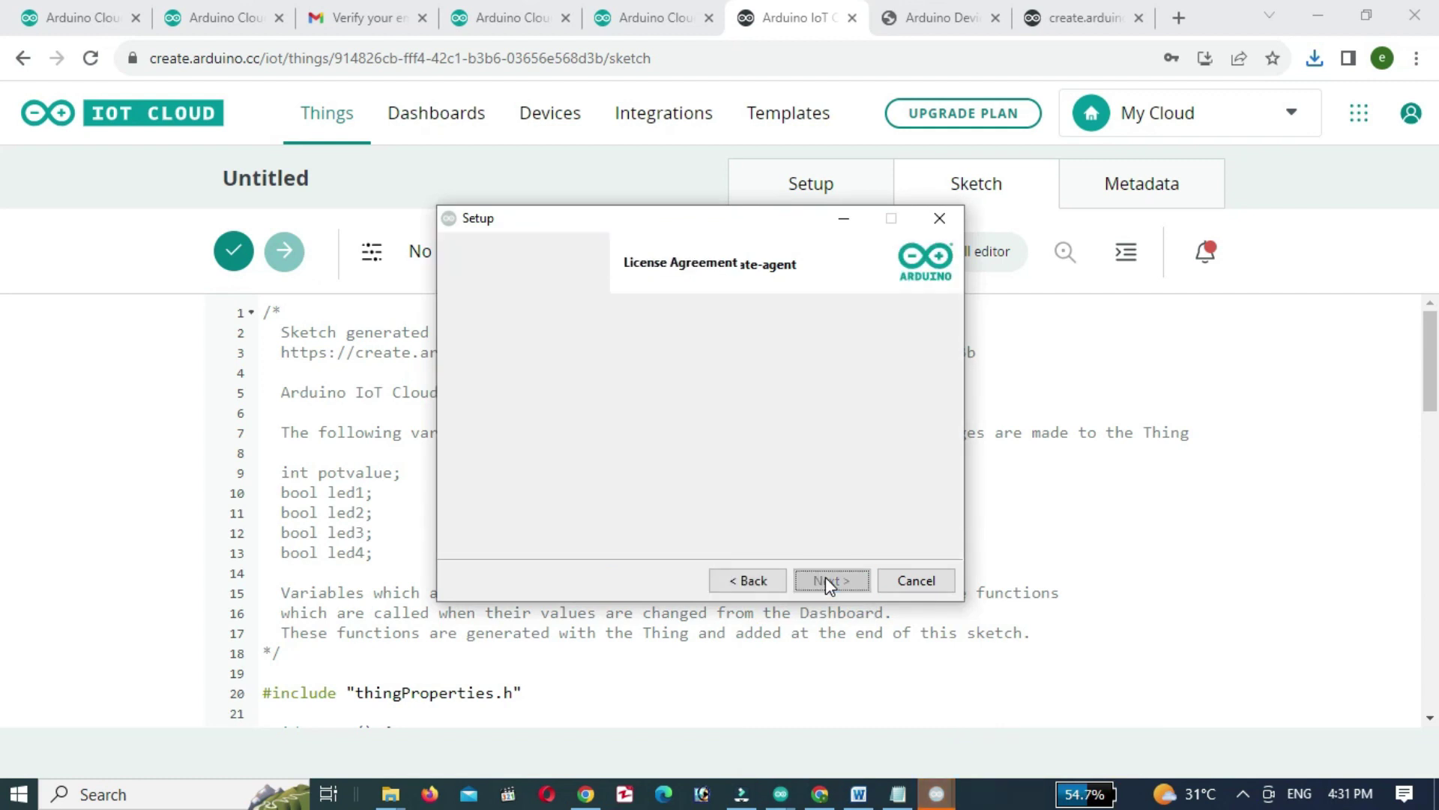
left_click(731, 509)
left_click(814, 582)
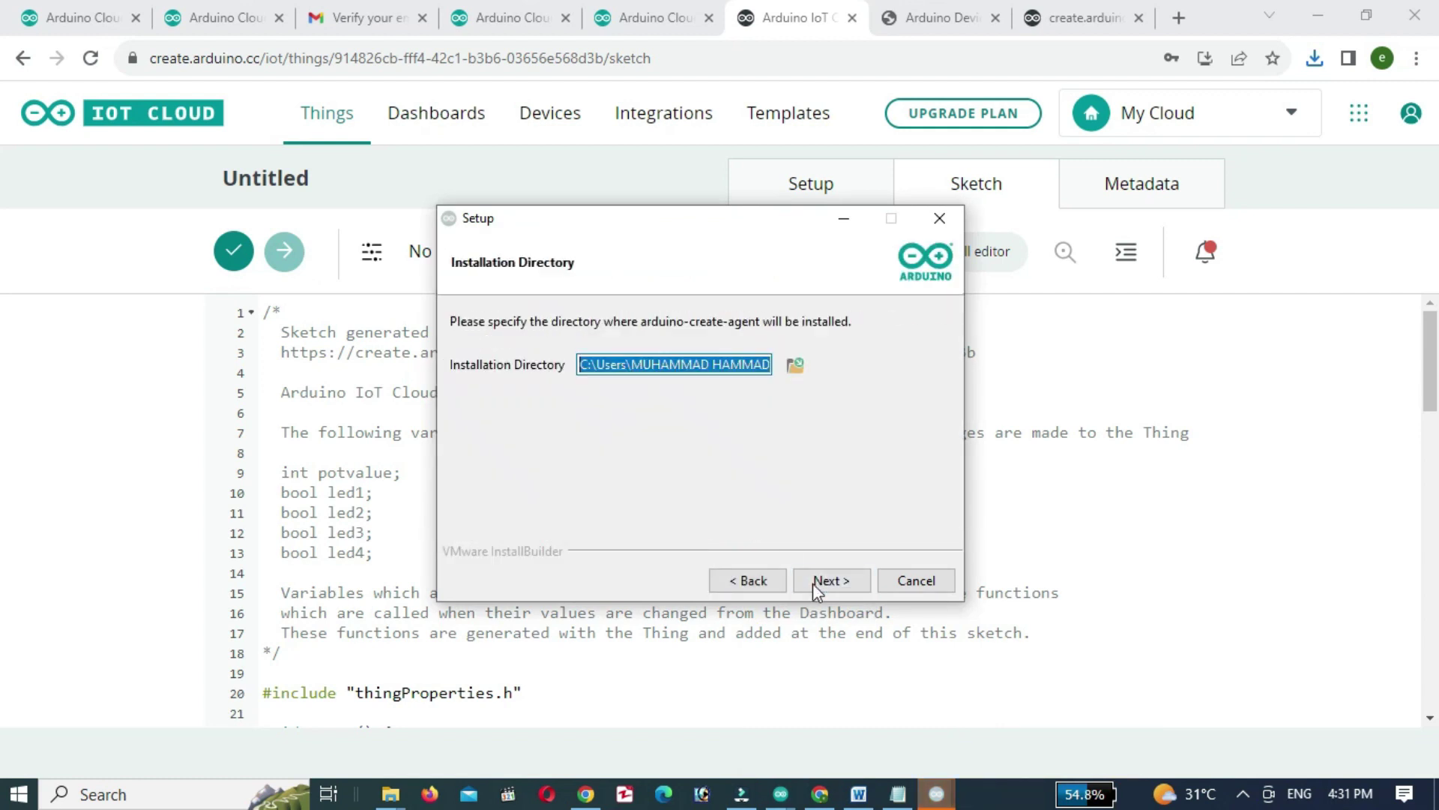
left_click(814, 583)
left_click(814, 583)
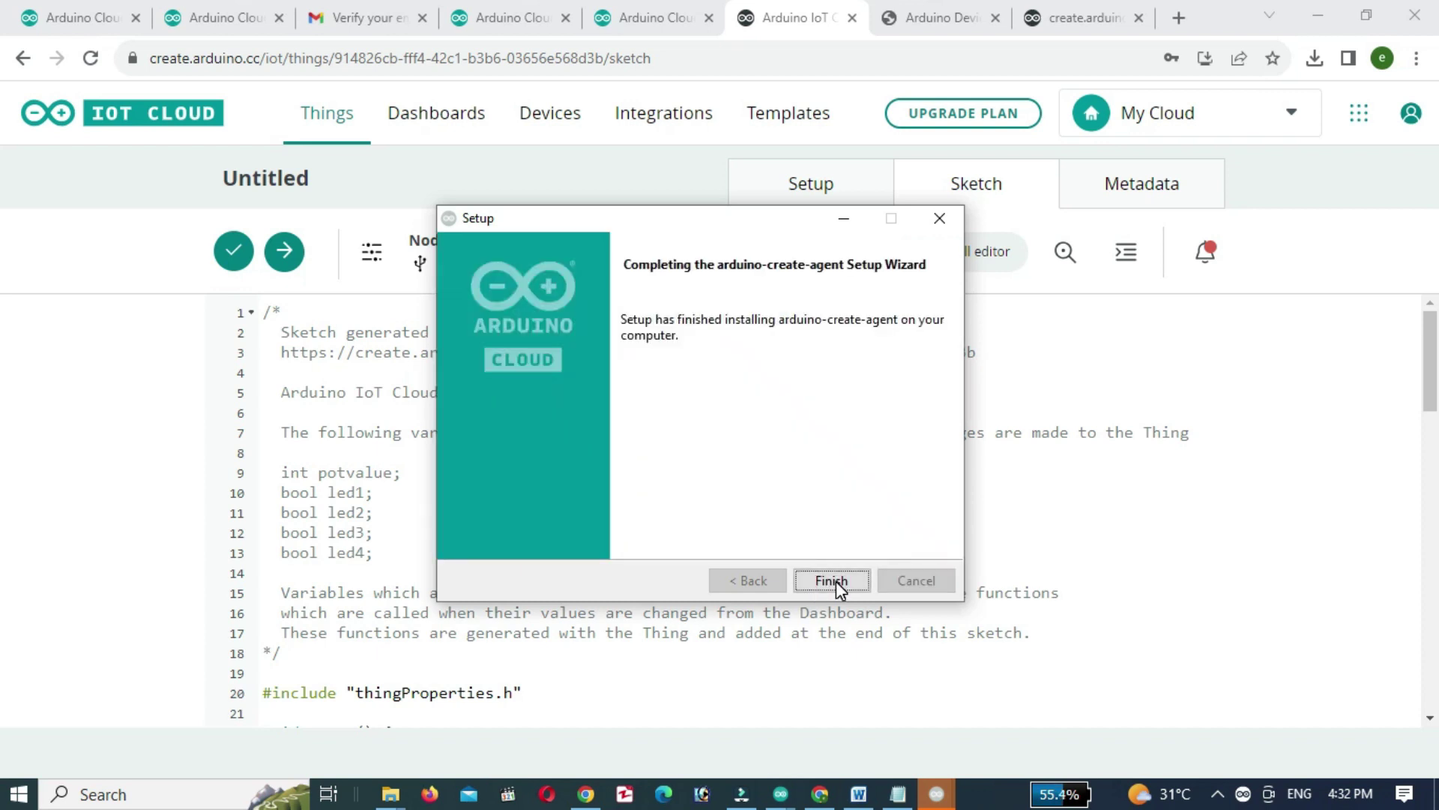
left_click(832, 580)
Declare the variable int device1=d2; on a new line directly below the thingProperties.h include.
scroll(835, 583, "down", 1)
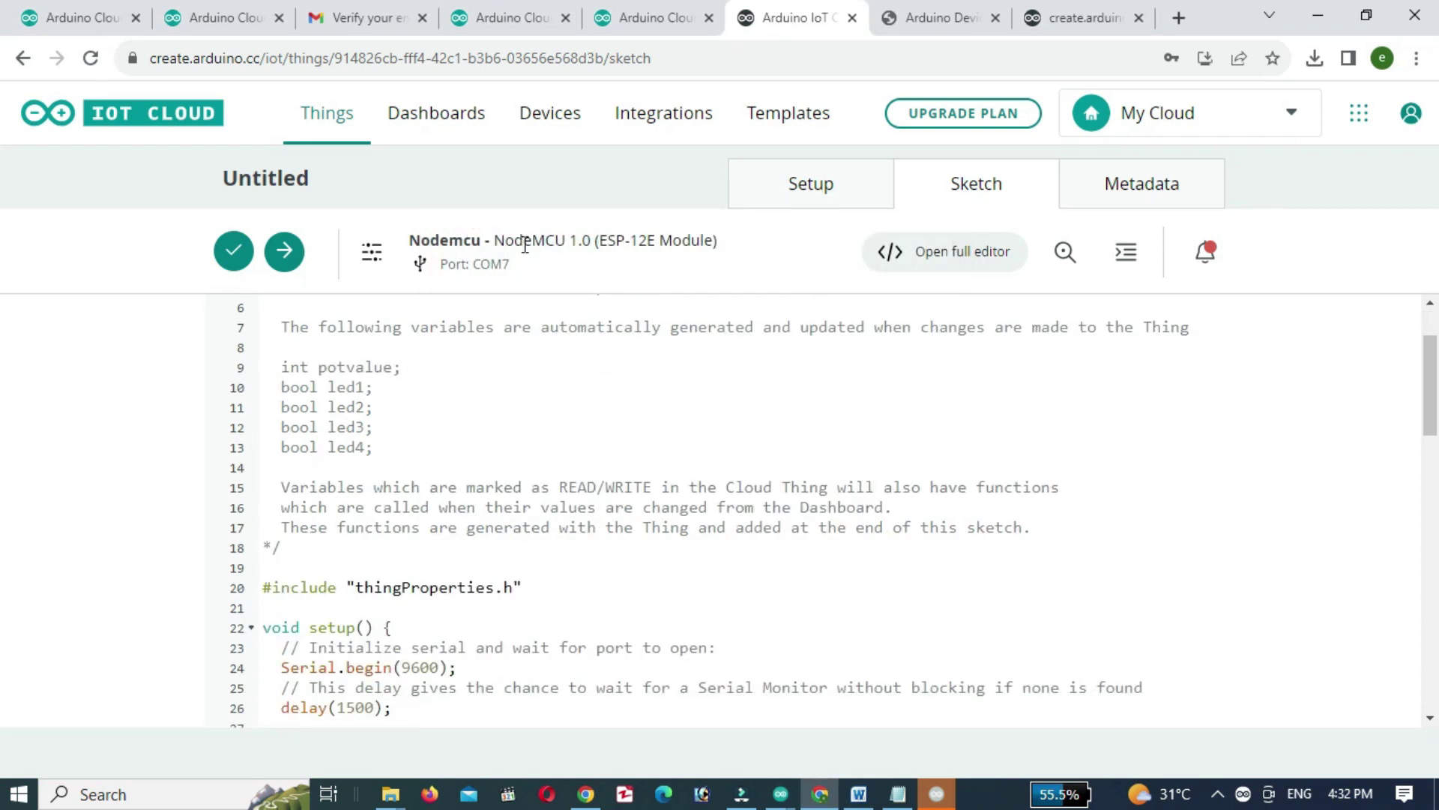
scroll(482, 578, "down", 1)
scroll(524, 581, "up", 1)
left_click(553, 585)
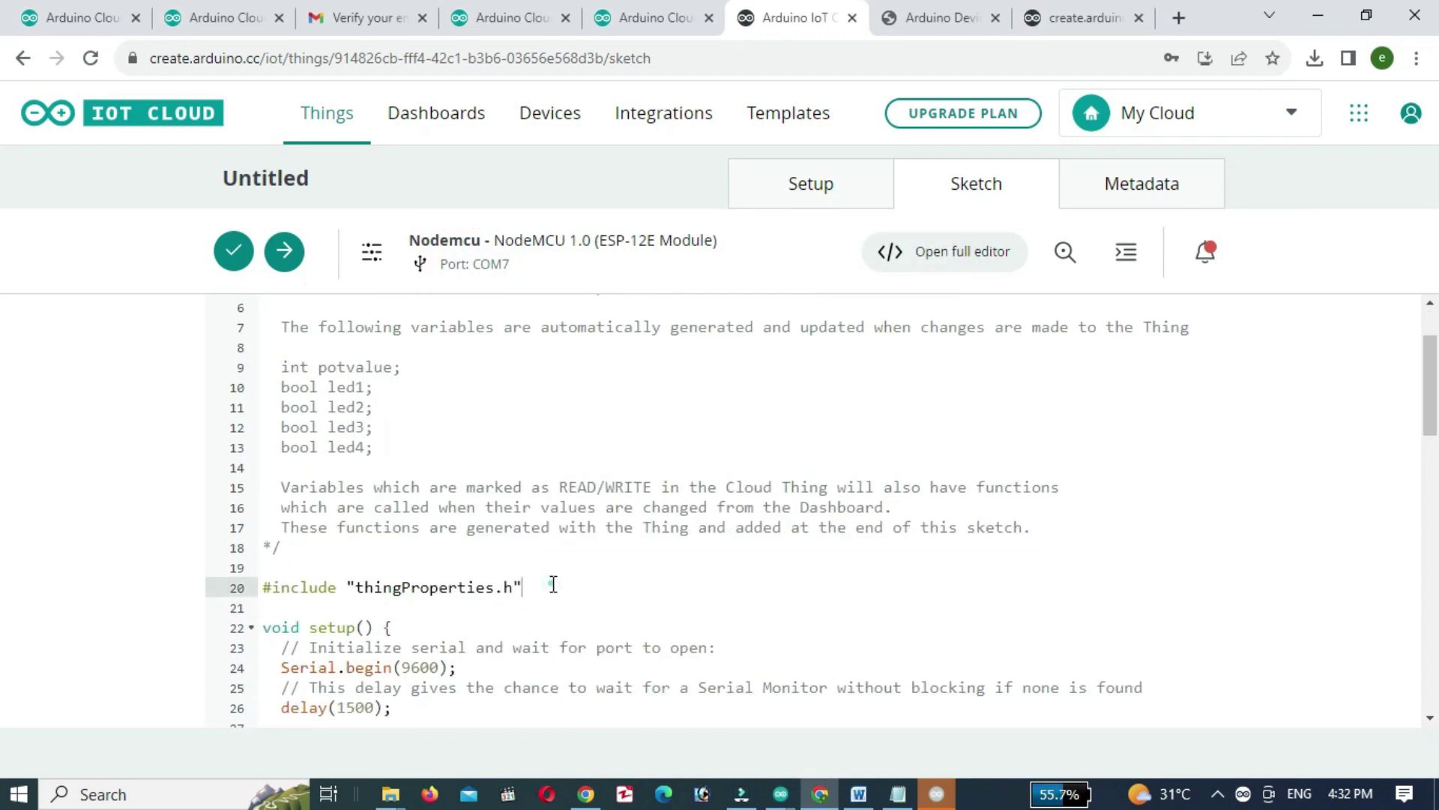
key("Return")
type("int devic")
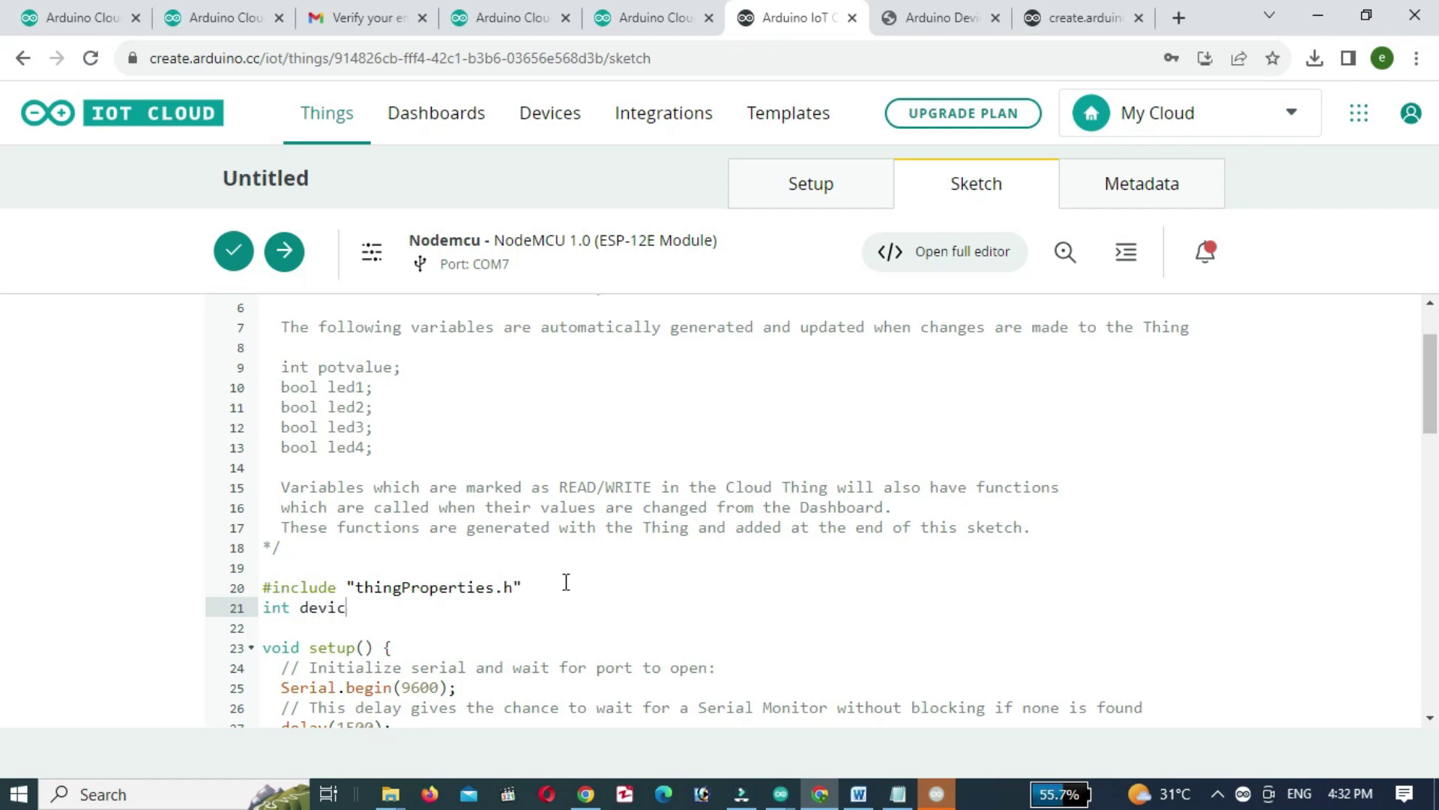
type("e1=d2;")
key("Return")
Declare int device2=D3; below device1 and correct the pin name of device1 to uppercase D2.
type("int")
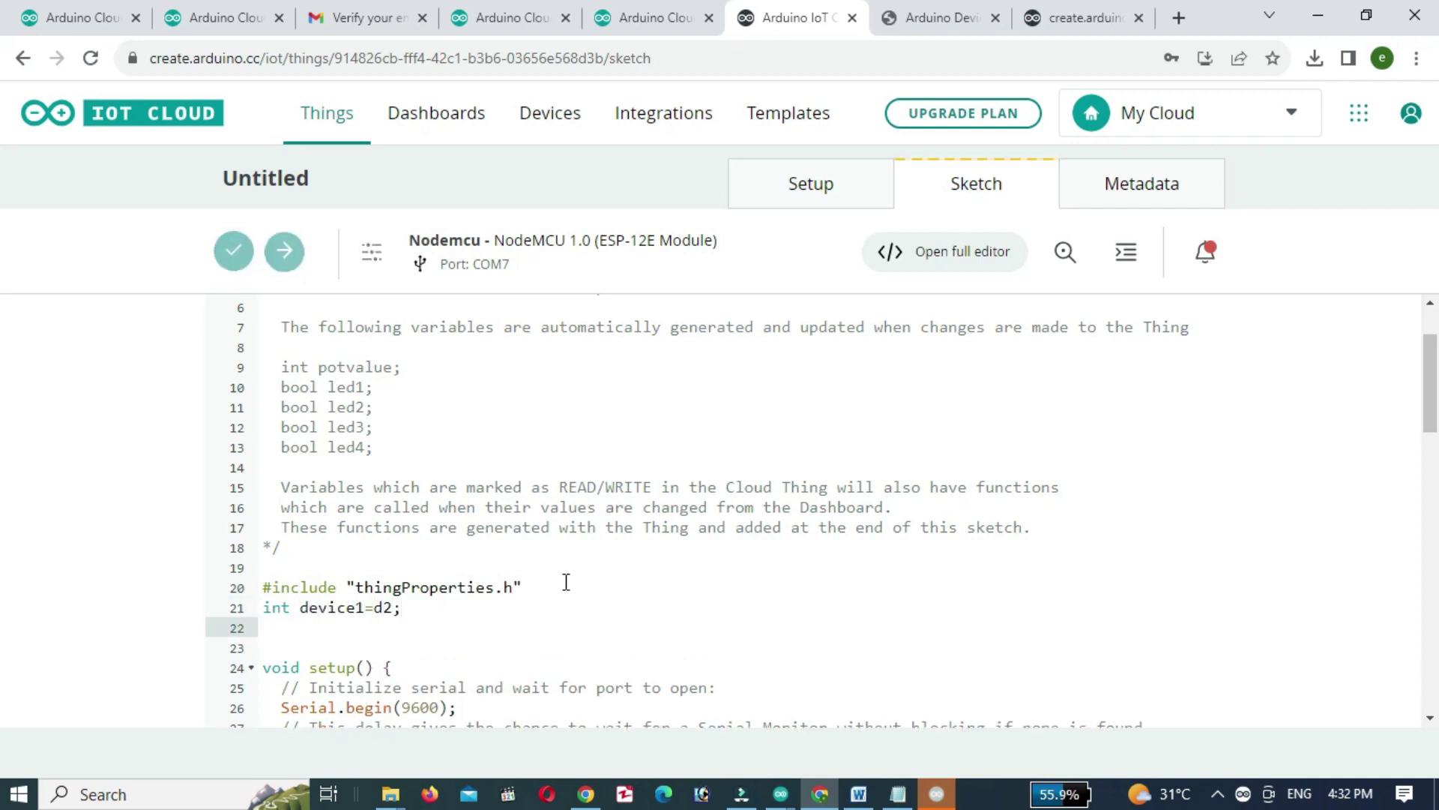
type(" device")
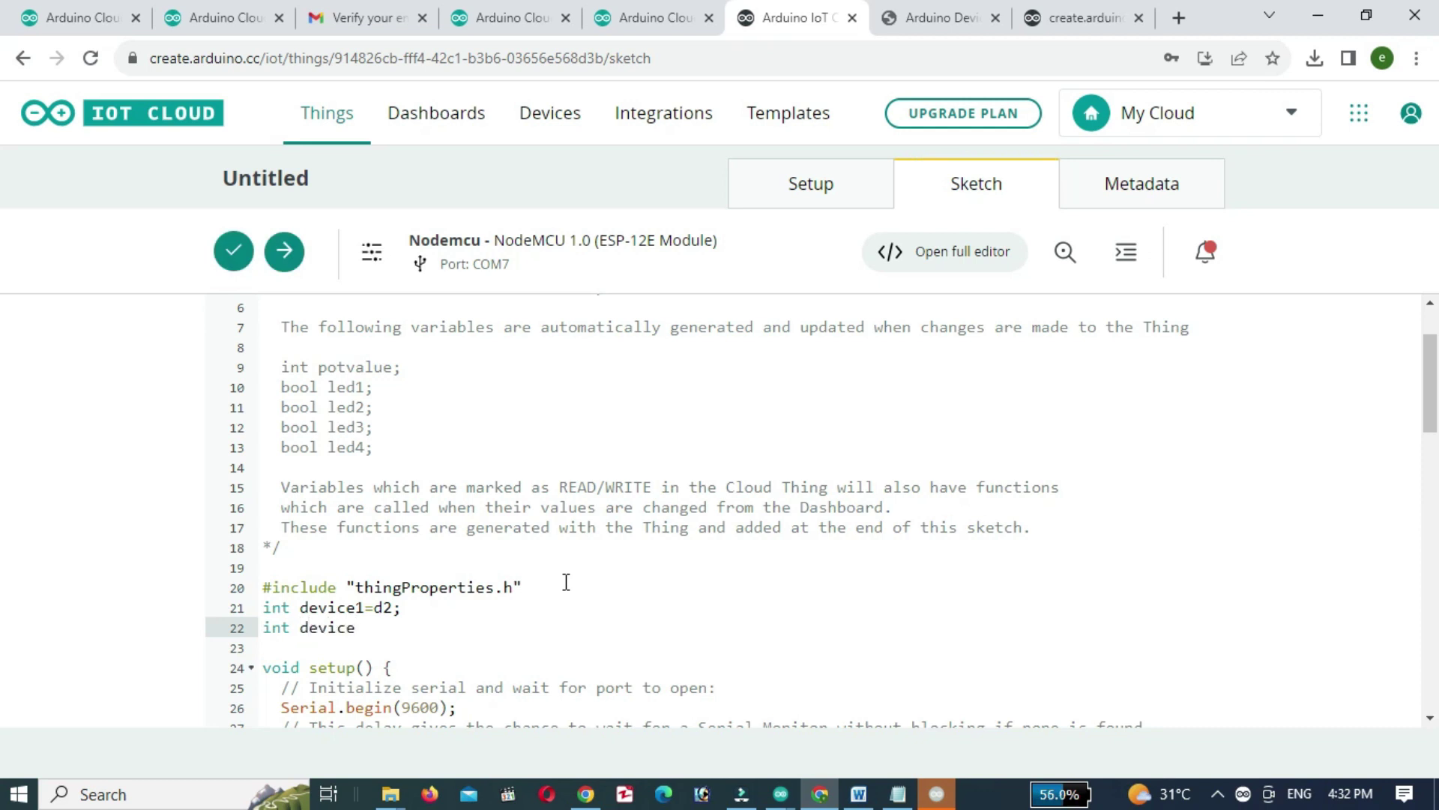
type("2=3")
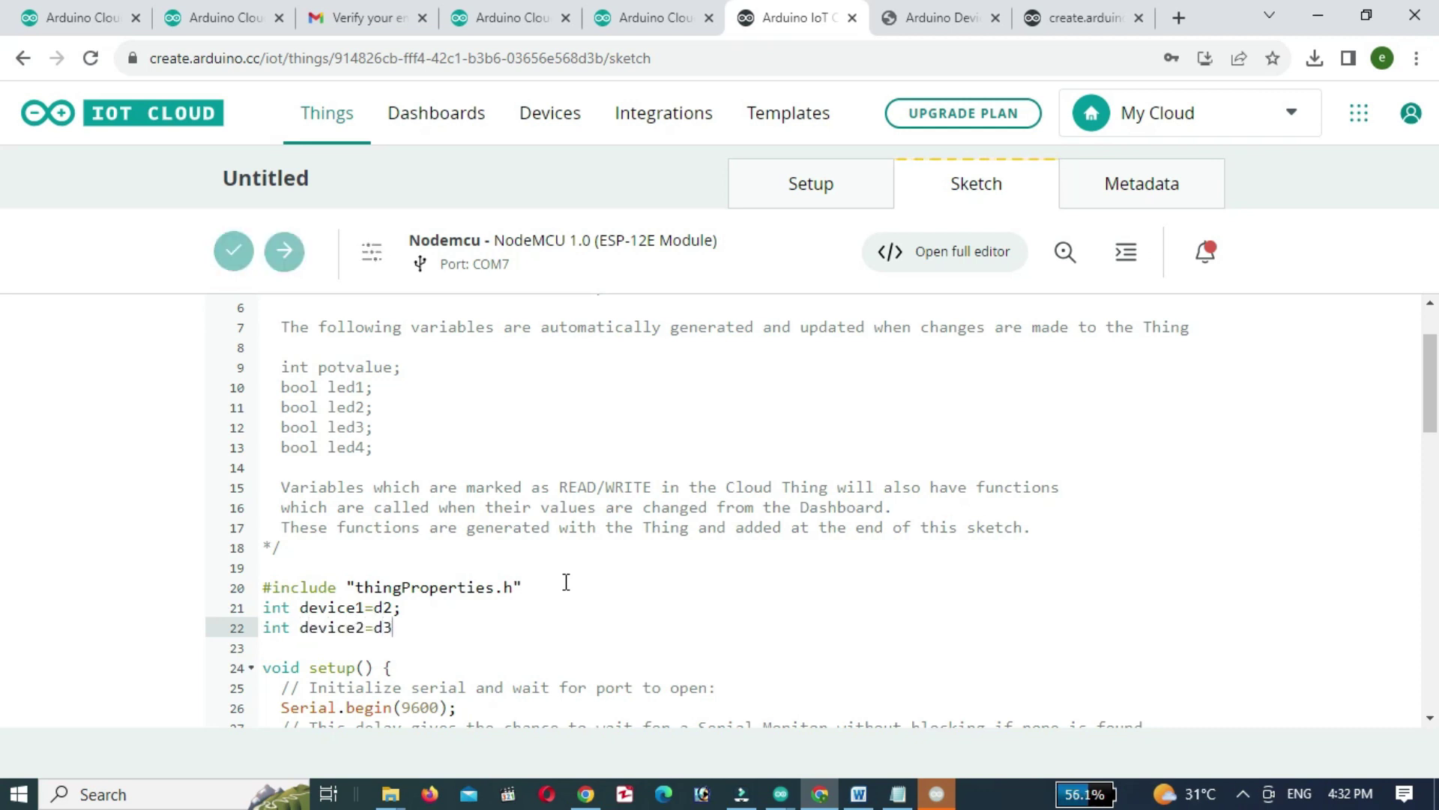
key("BackSpace")
type("D3;")
key("Up")
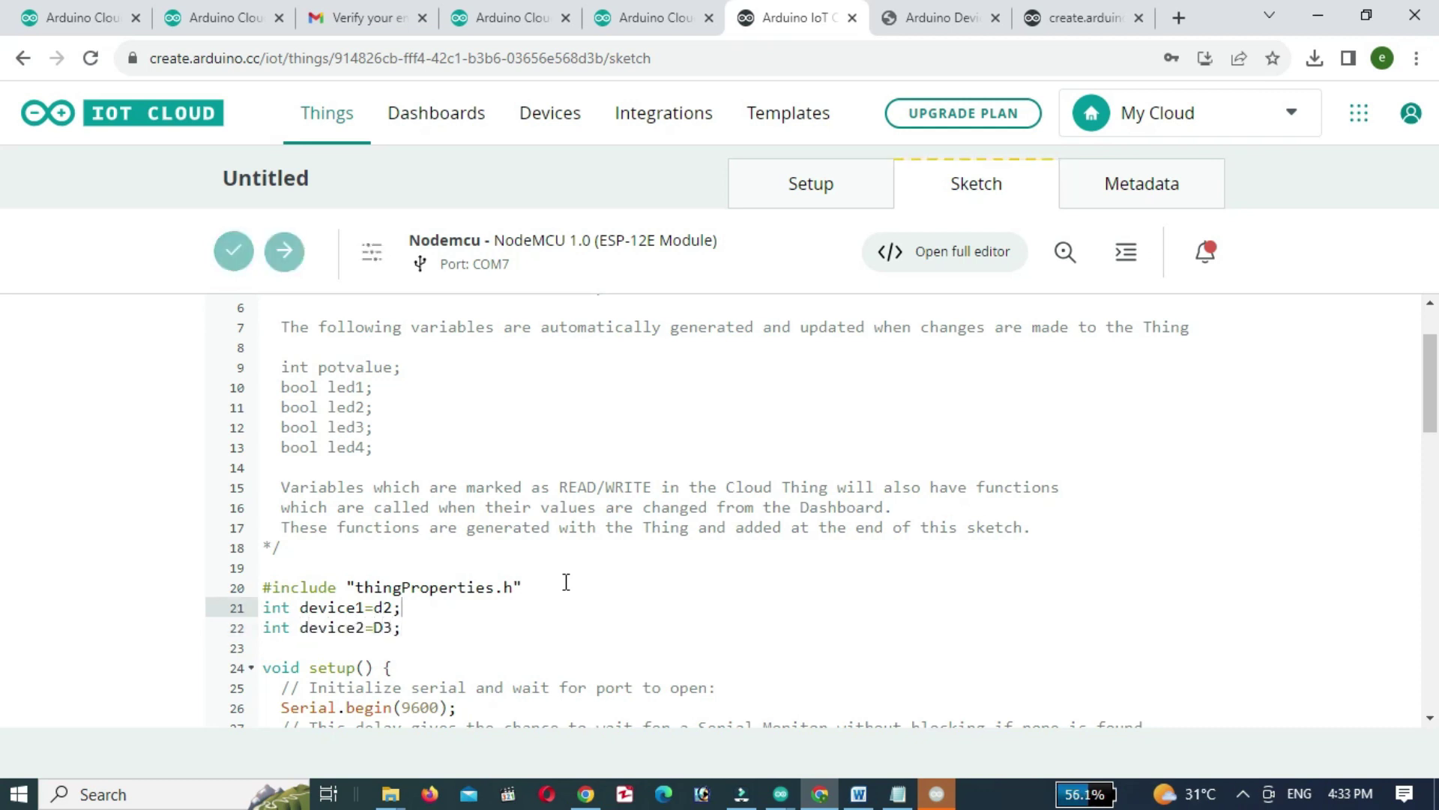
key("Left")
key("Left")
key("BackSpace")
type("D")
key("Down")
key("End")
Add the declarations int device3=D4; and int device4=D5; below the device2 line.
key("Return")
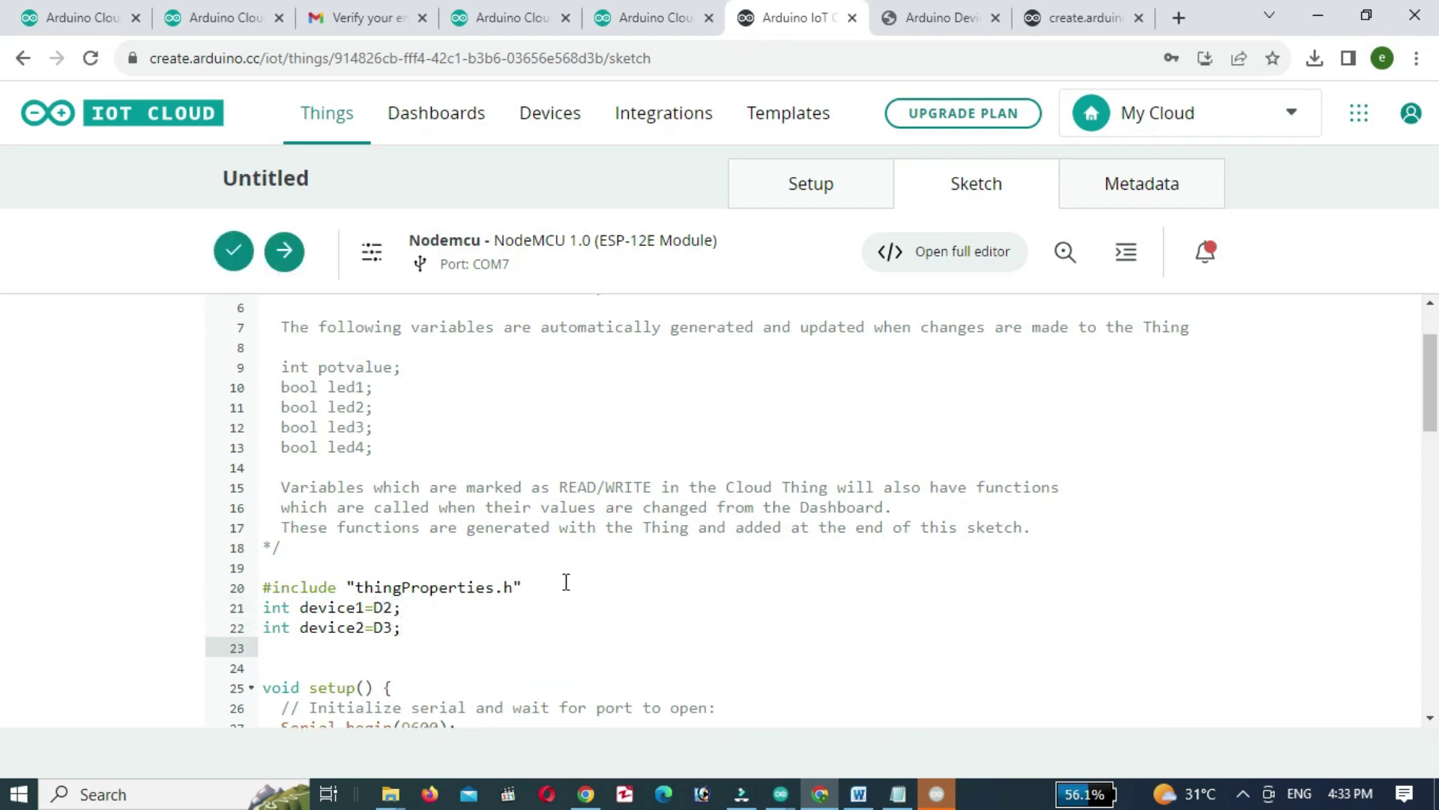
type("int device3")
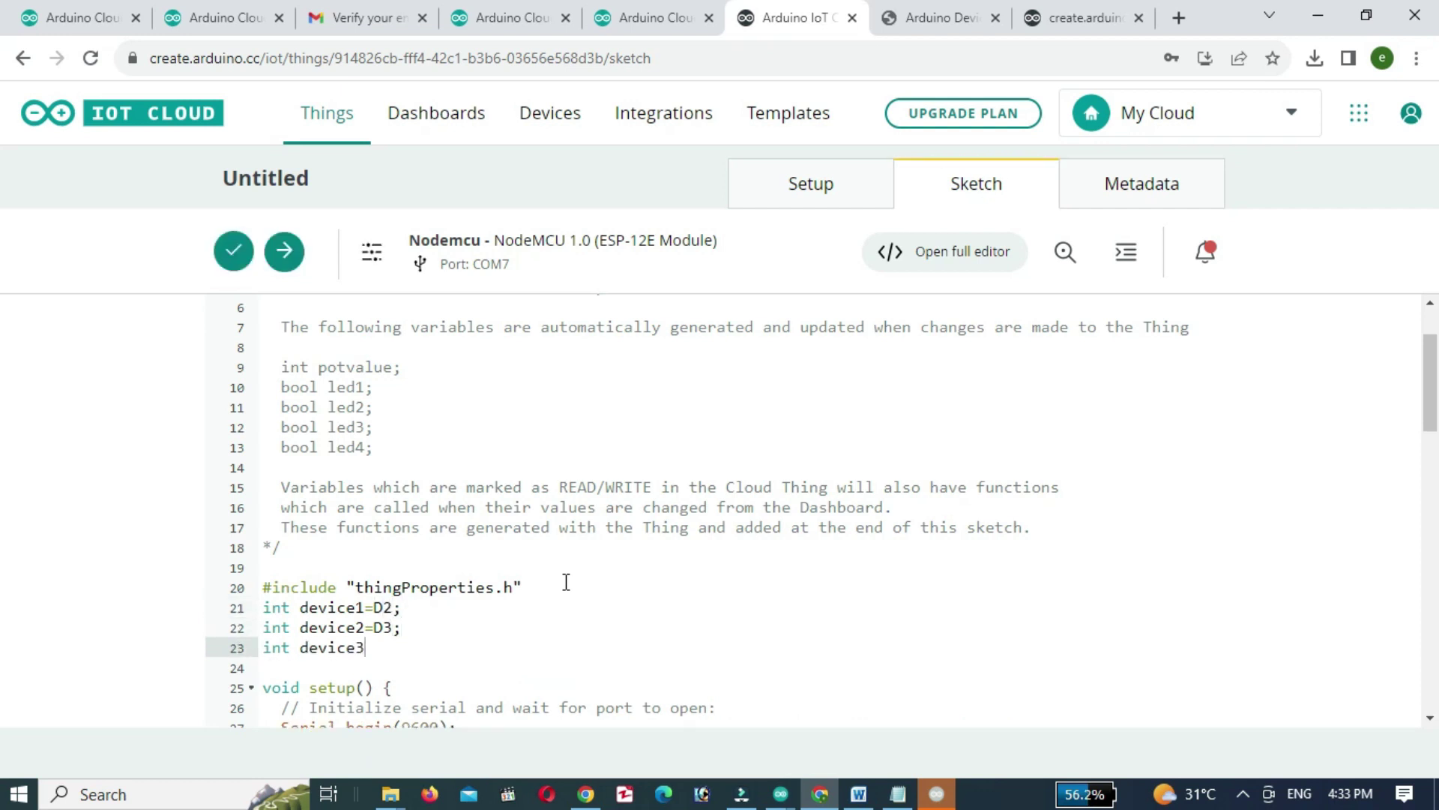
type("=D4;")
key("Return")
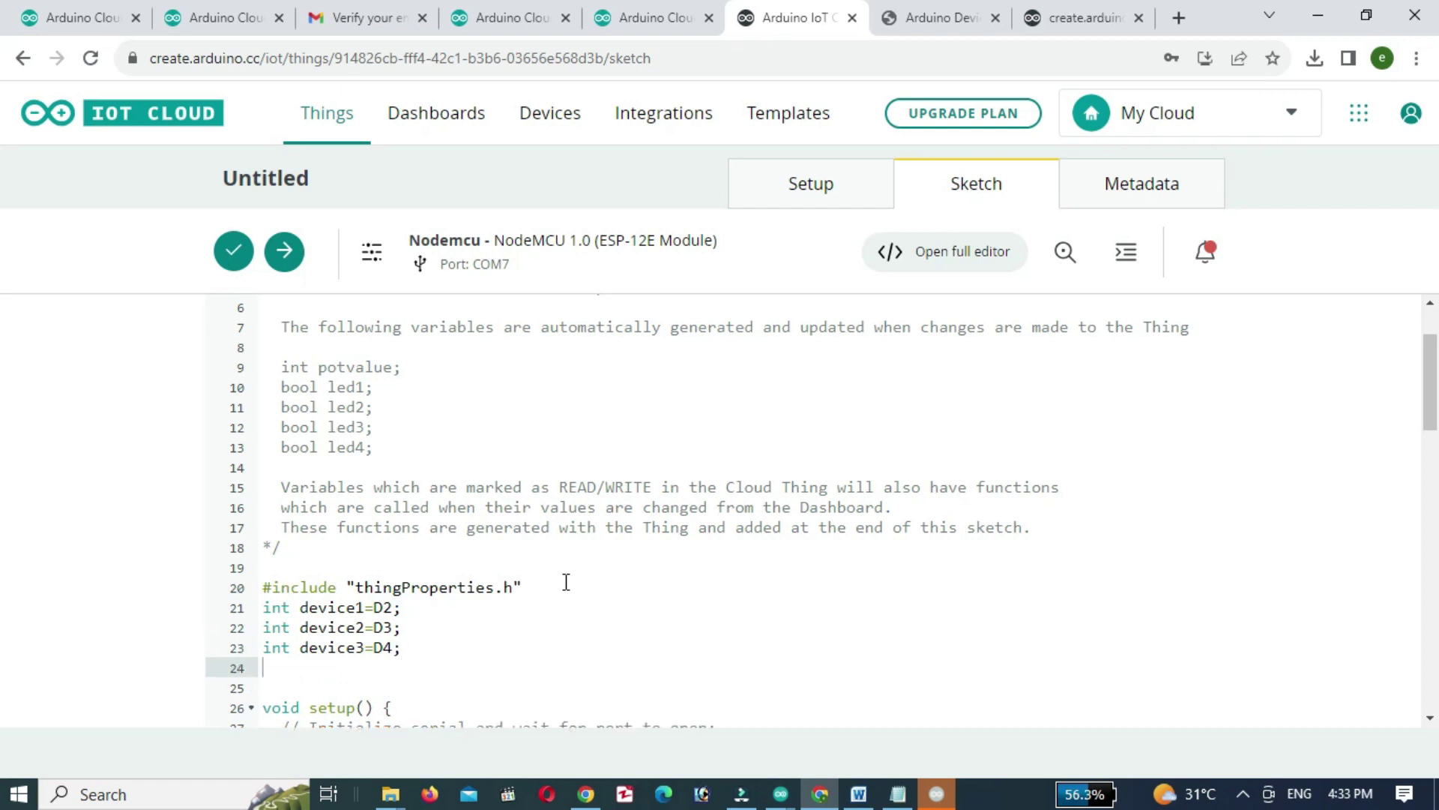
type("int device4=D5;")
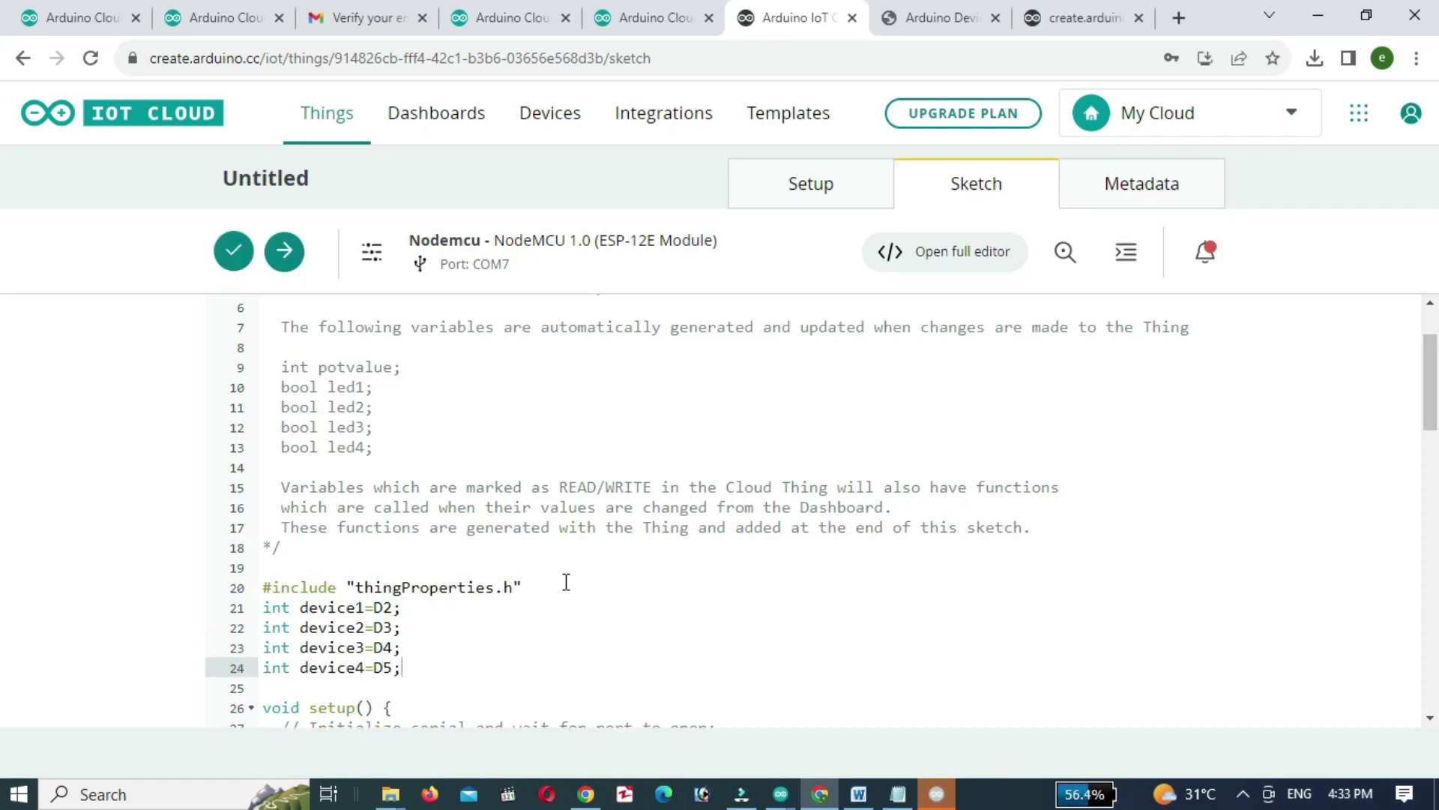
scroll(566, 582, "down", 1)
type("5;")
Declare the potentiometer pin as int pot=A0; below the device4 line.
key("Return")
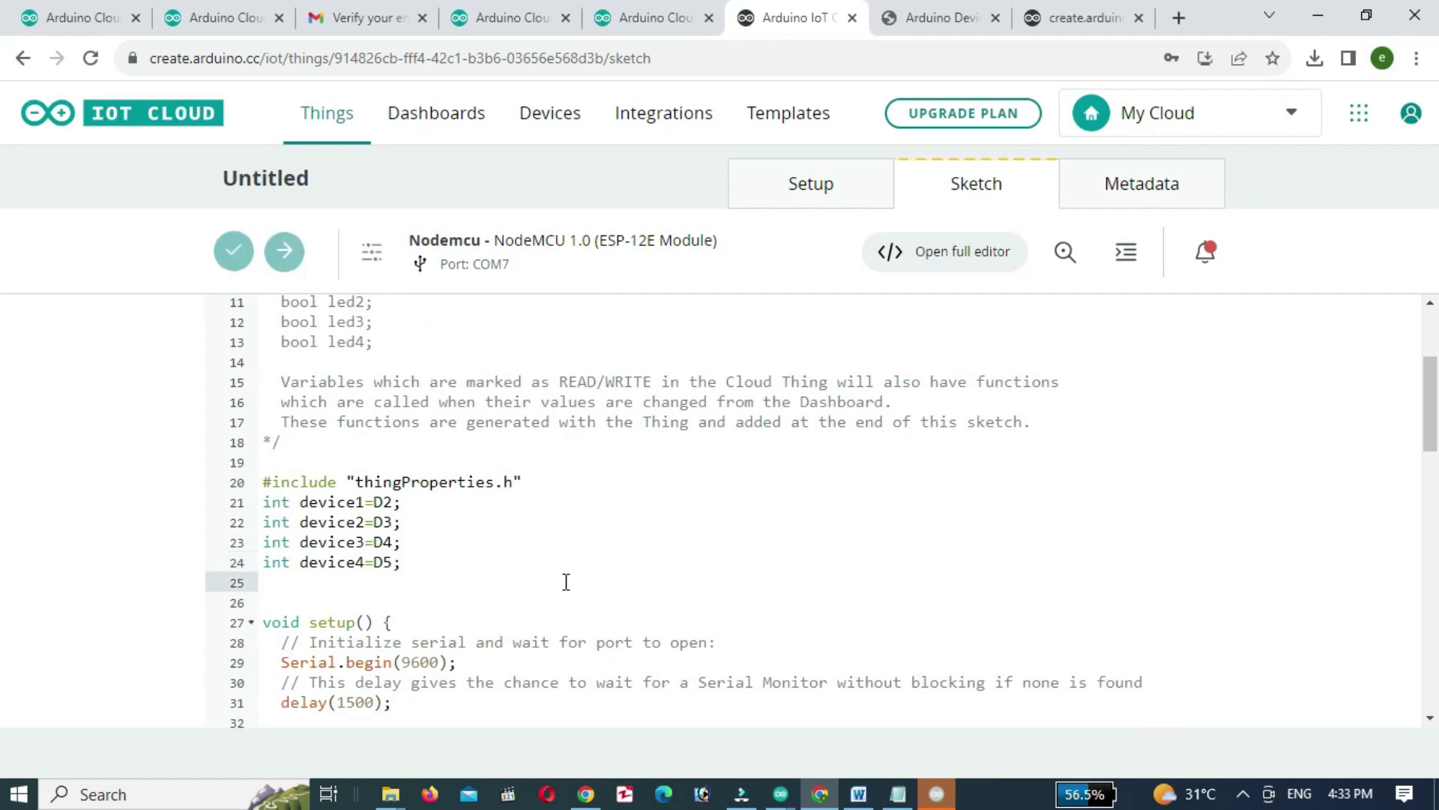
type("int pot=")
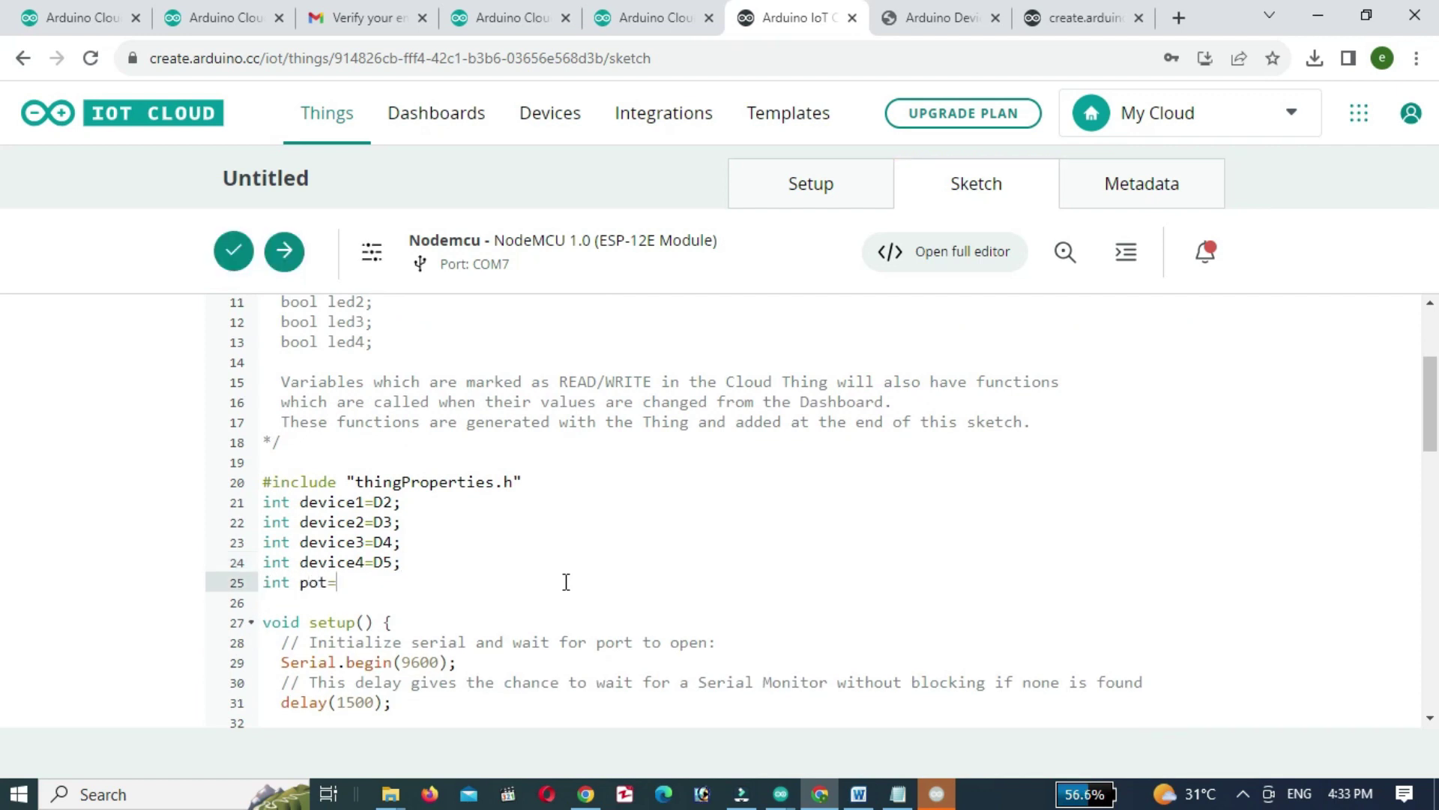
type("A0;")
Add pinMode(device1,OUTPUT); after the delay(1500); line in setup().
scroll(566, 582, "down", 3)
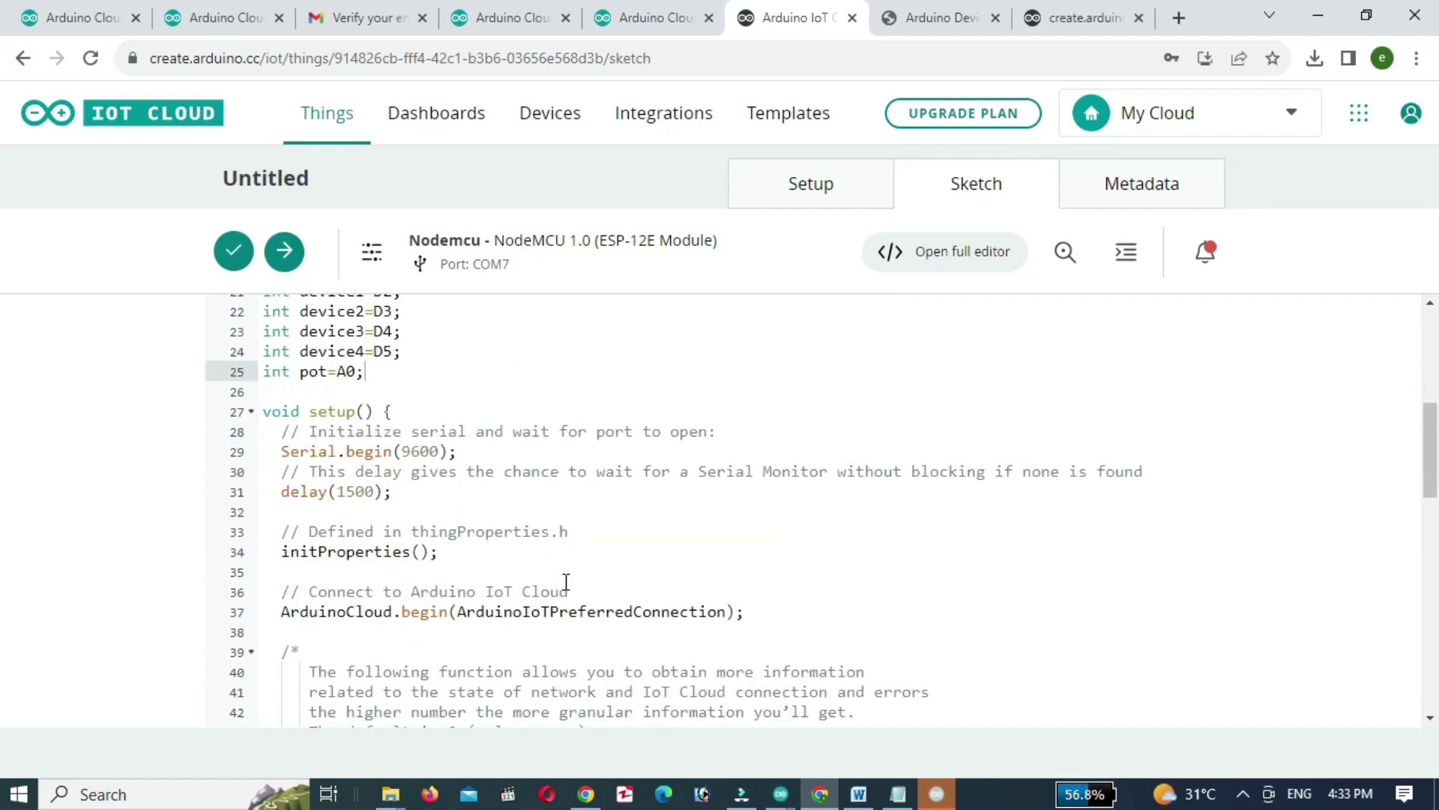
left_click(442, 497)
key("Return")
type("pi")
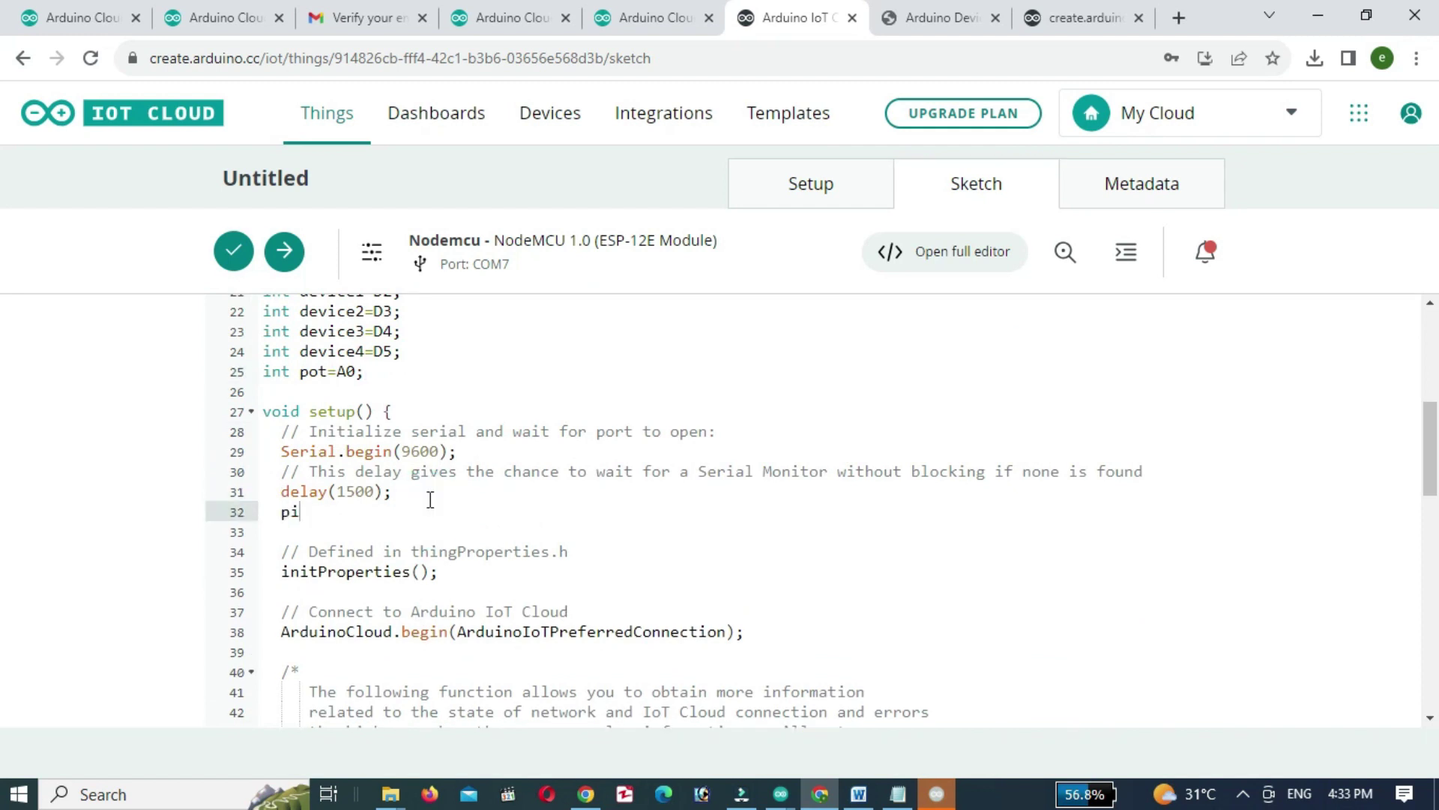
type("nMode")
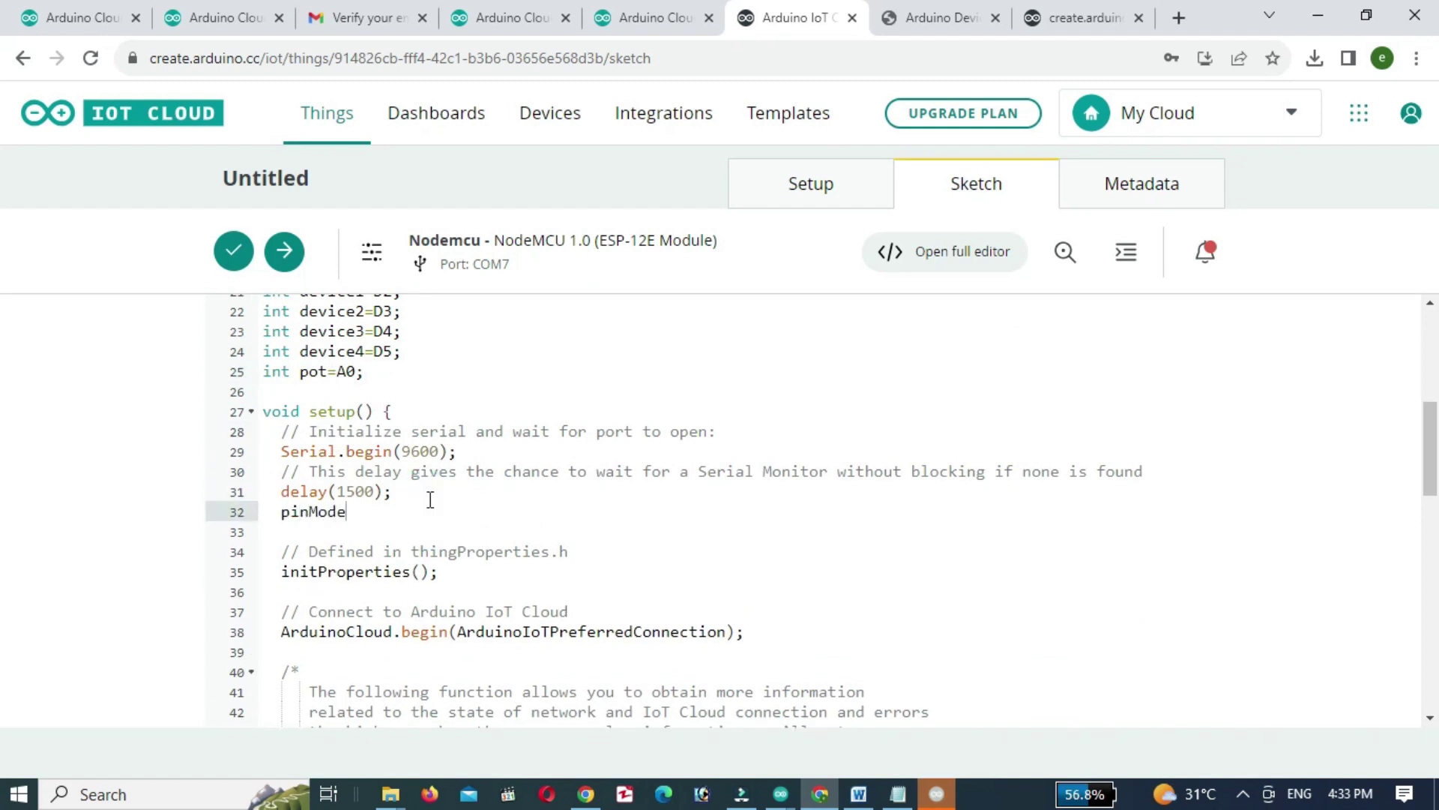
type("(")
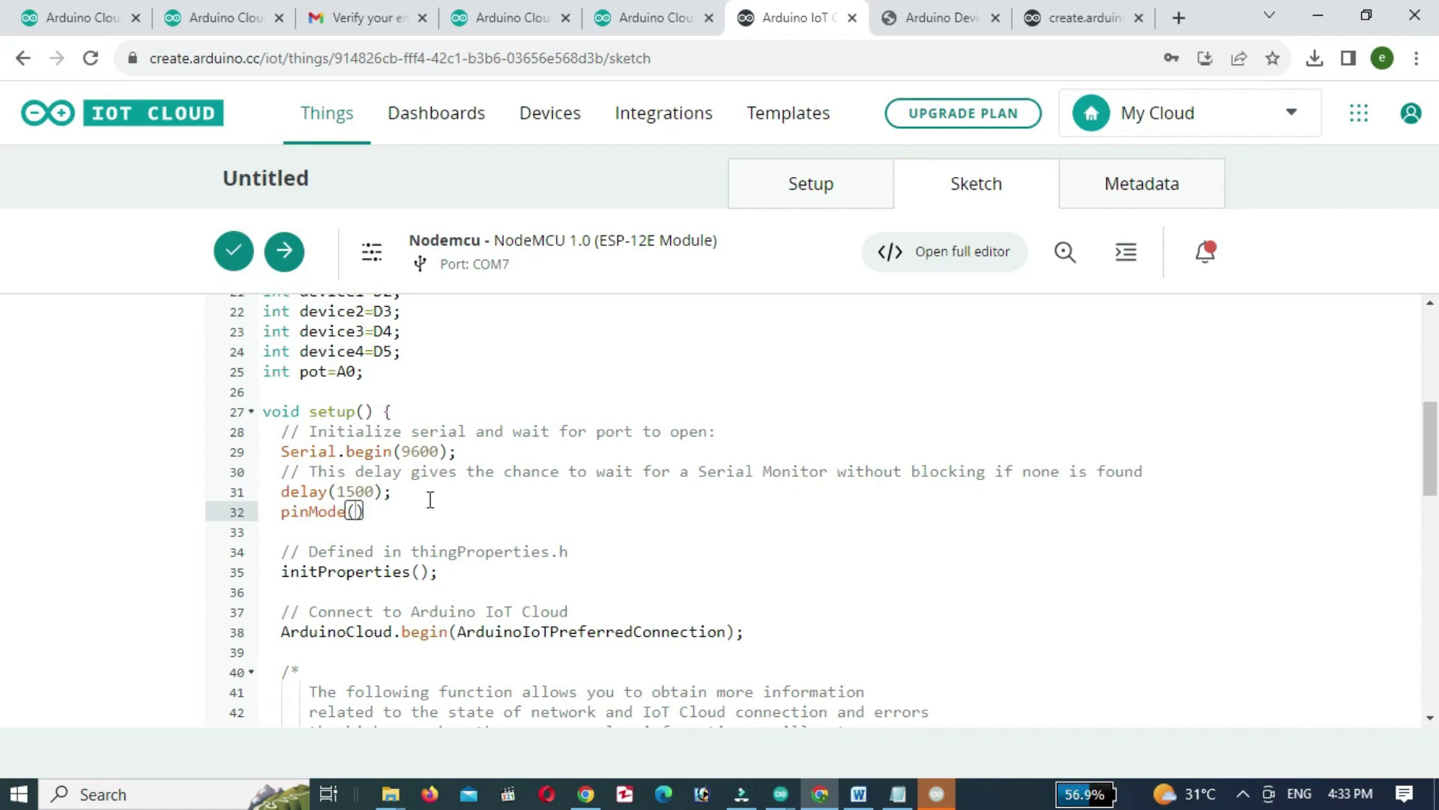
type("device1,OUTPU")
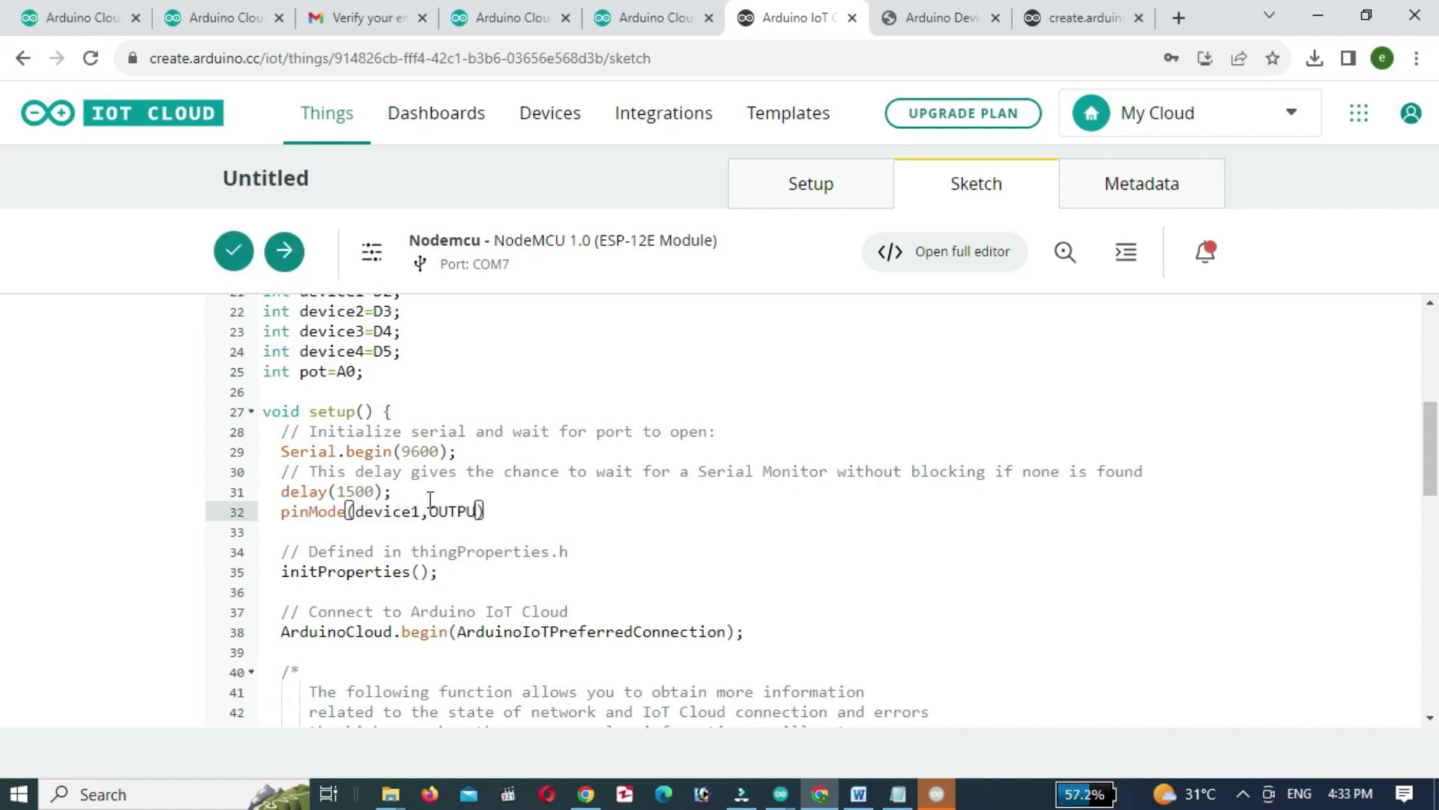
type("T);")
Copy the device1 pinMode line and paste three copies of it directly below.
triple_click(438, 516)
key("ctrl+c")
left_click(544, 515)
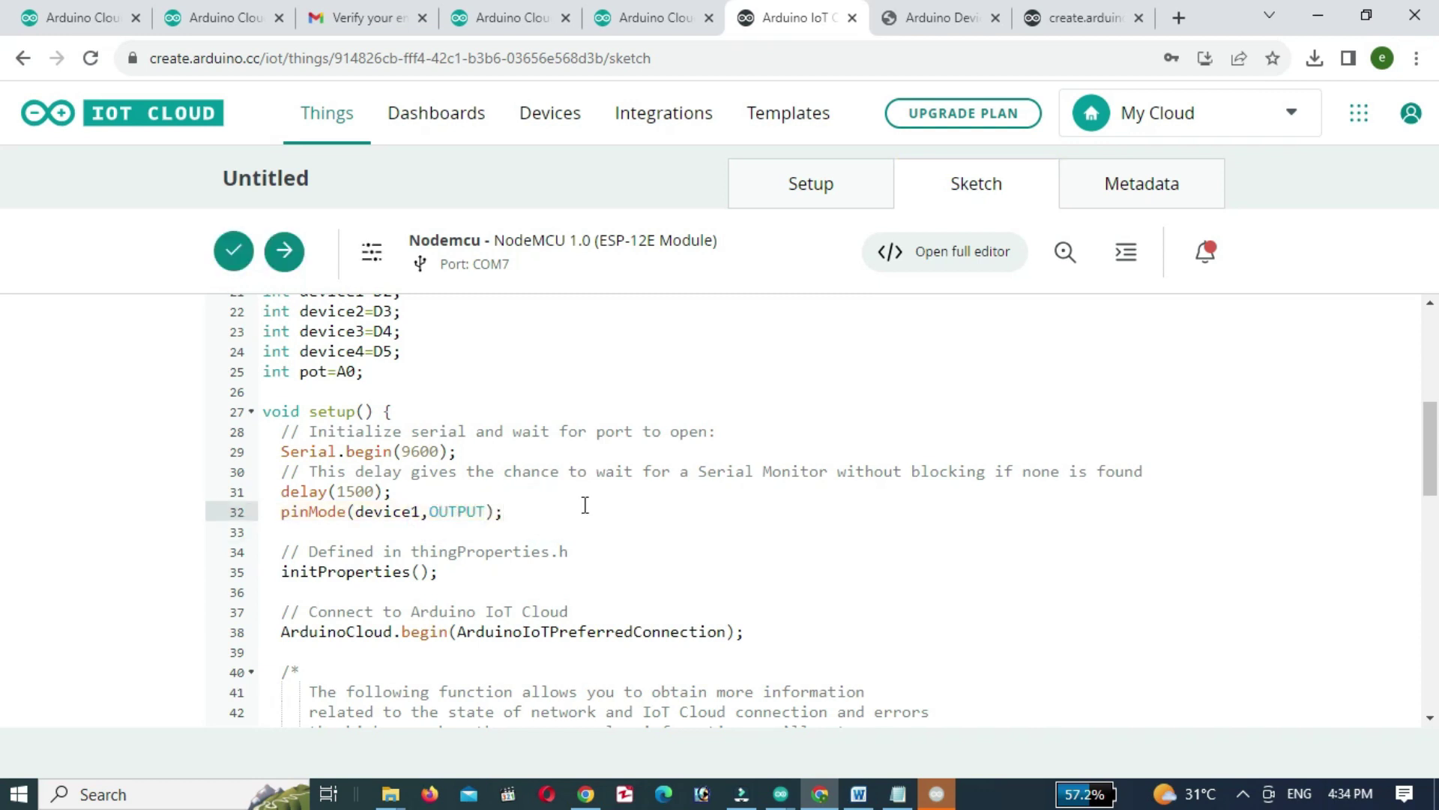
key("Return")
key("ctrl+v")
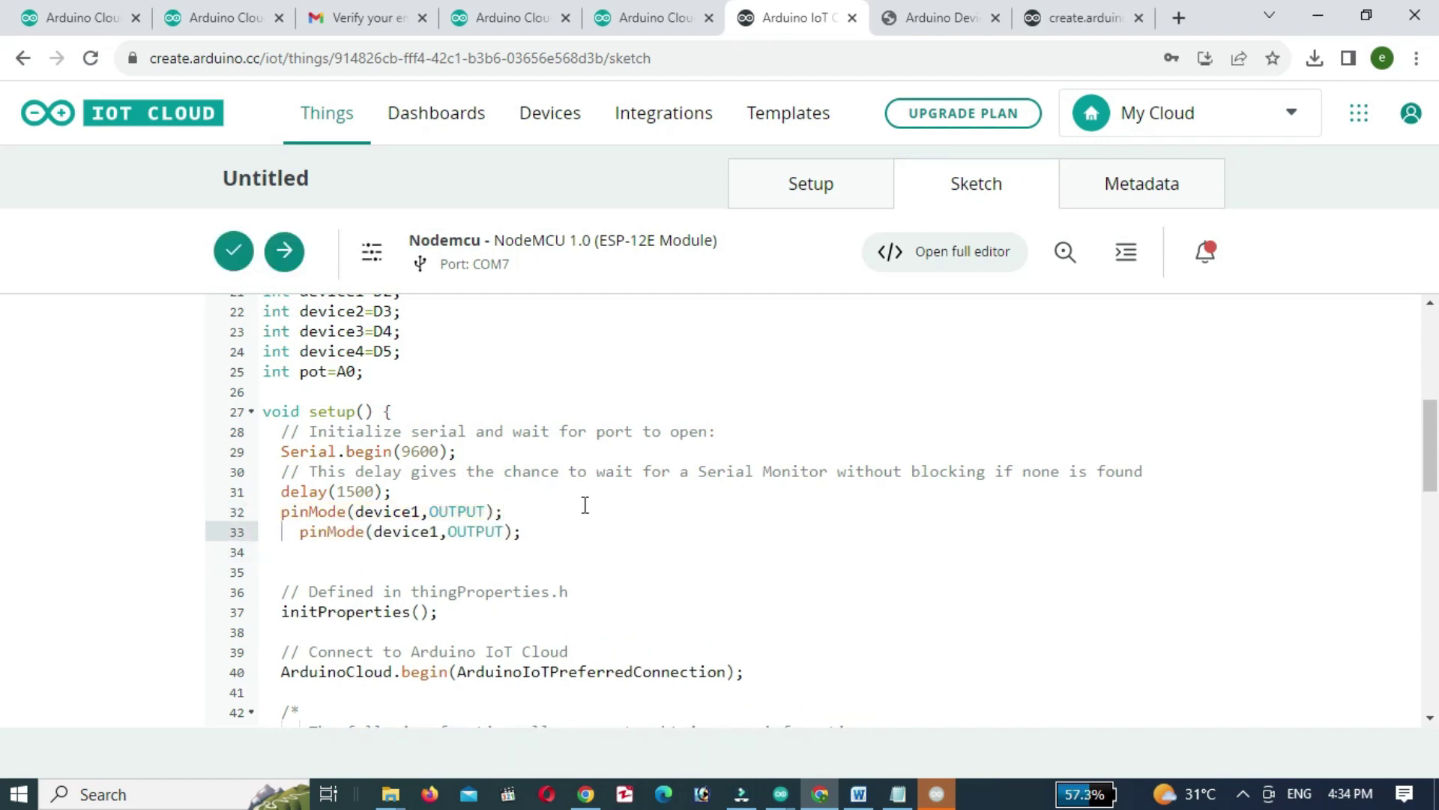
key("ctrl+v")
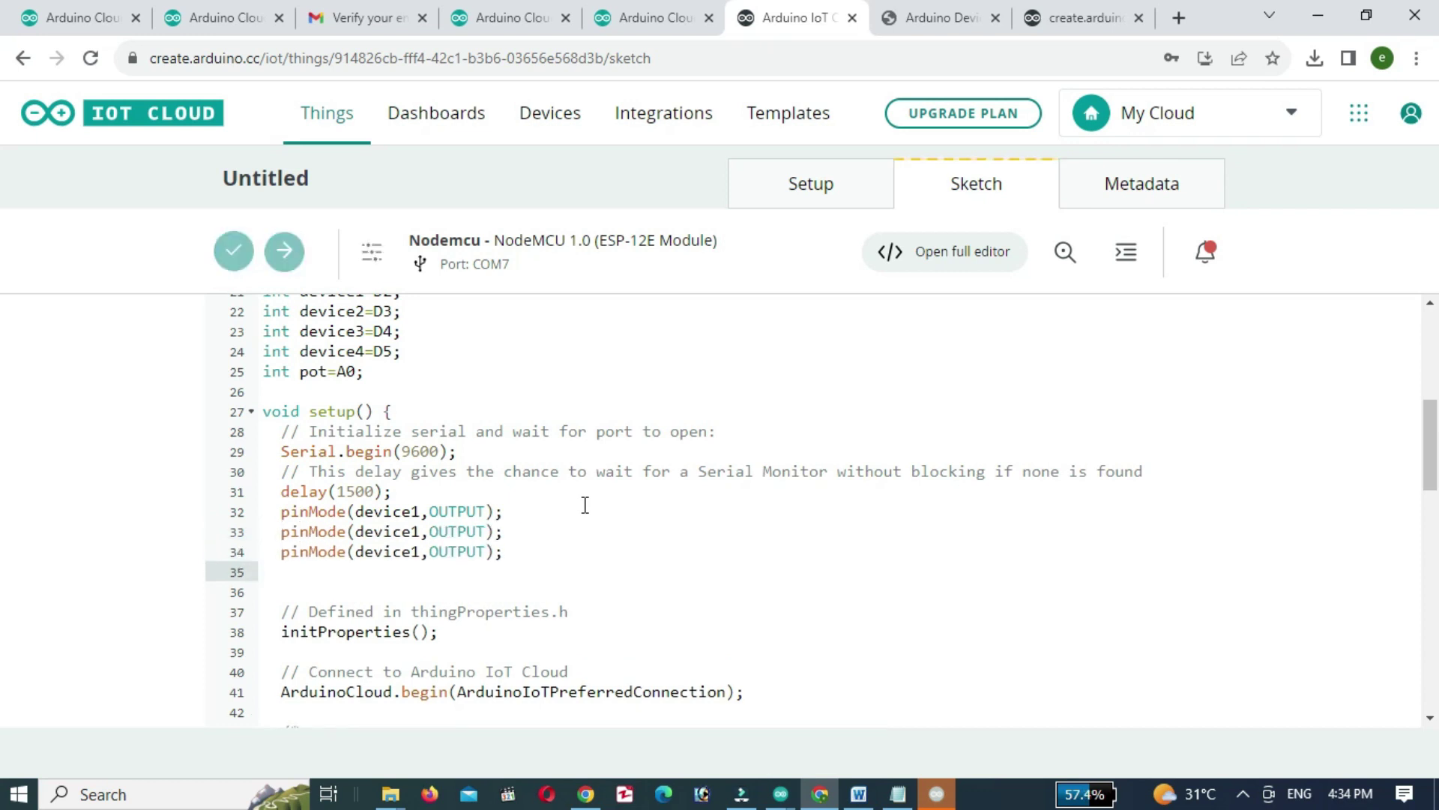
key("ctrl+v")
Change the device names in the three pasted pinMode lines to device2, device3 and device4.
left_click(421, 533)
key("BackSpace")
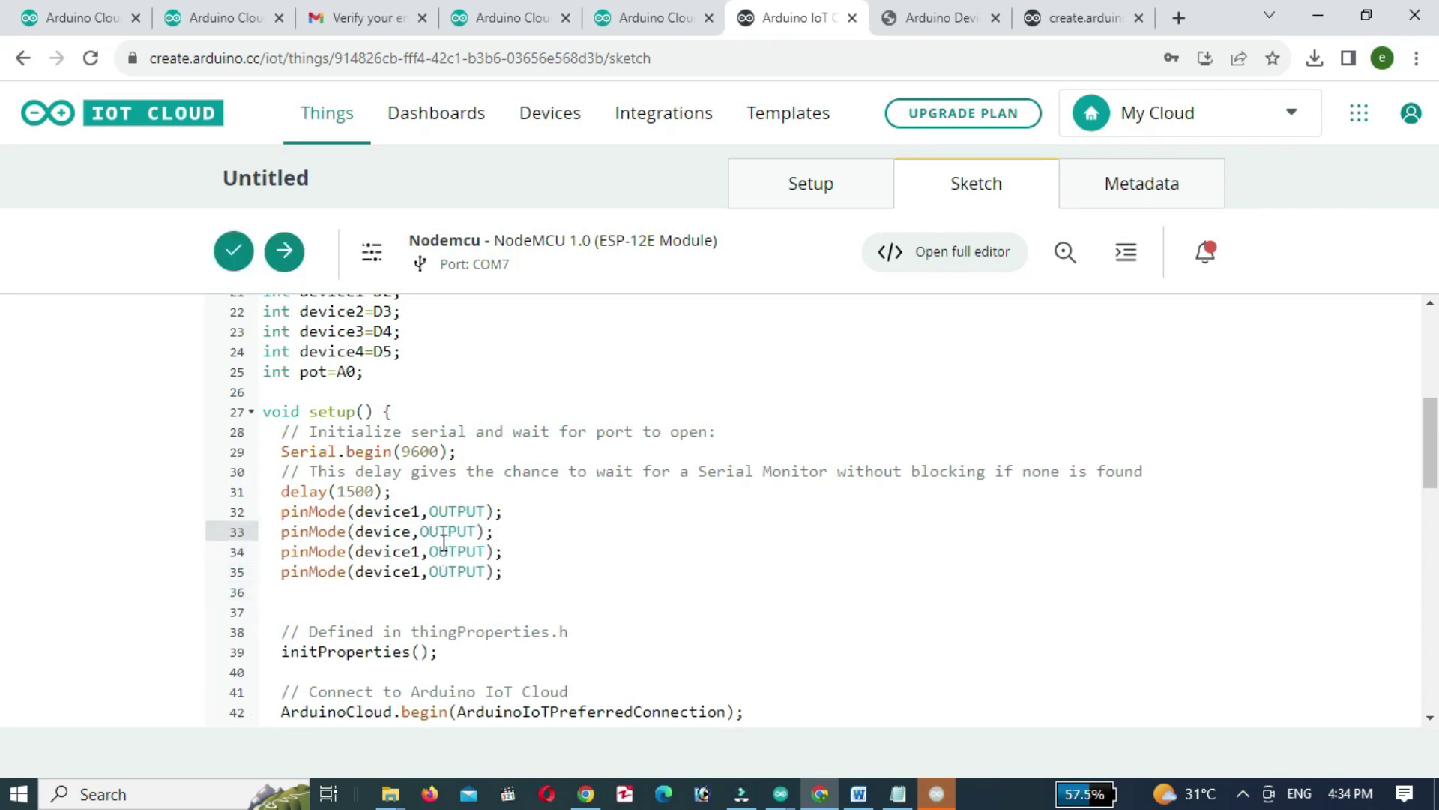
type("2")
key("Down")
key("BackSpace")
type("3")
key("Down")
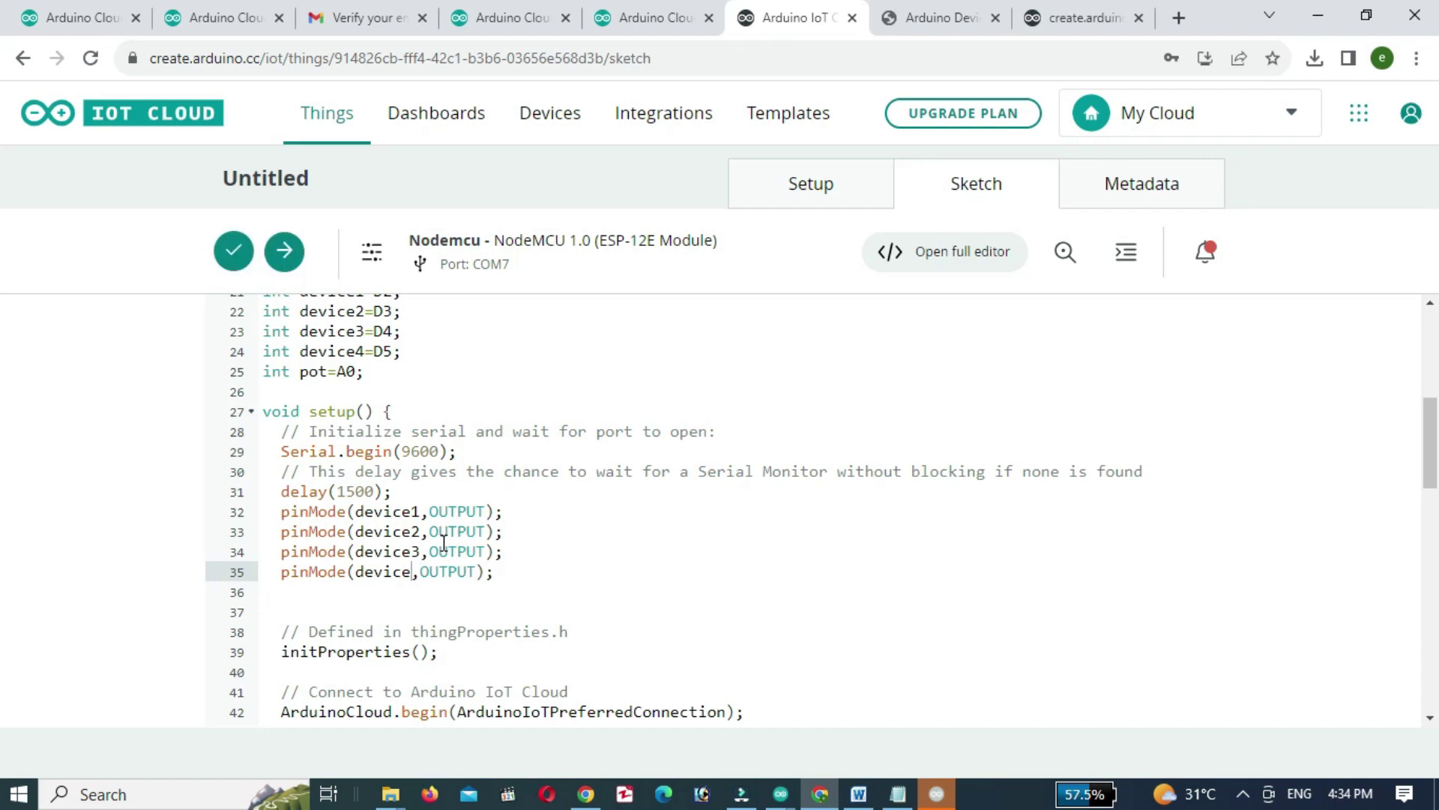
key("BackSpace")
type("4")
Add pinMode(pot,INPUT); below the device4 pinMode line in setup(), indented to match the lines above.
scroll(443, 541, "down", 2)
left_click(286, 489)
type("p")
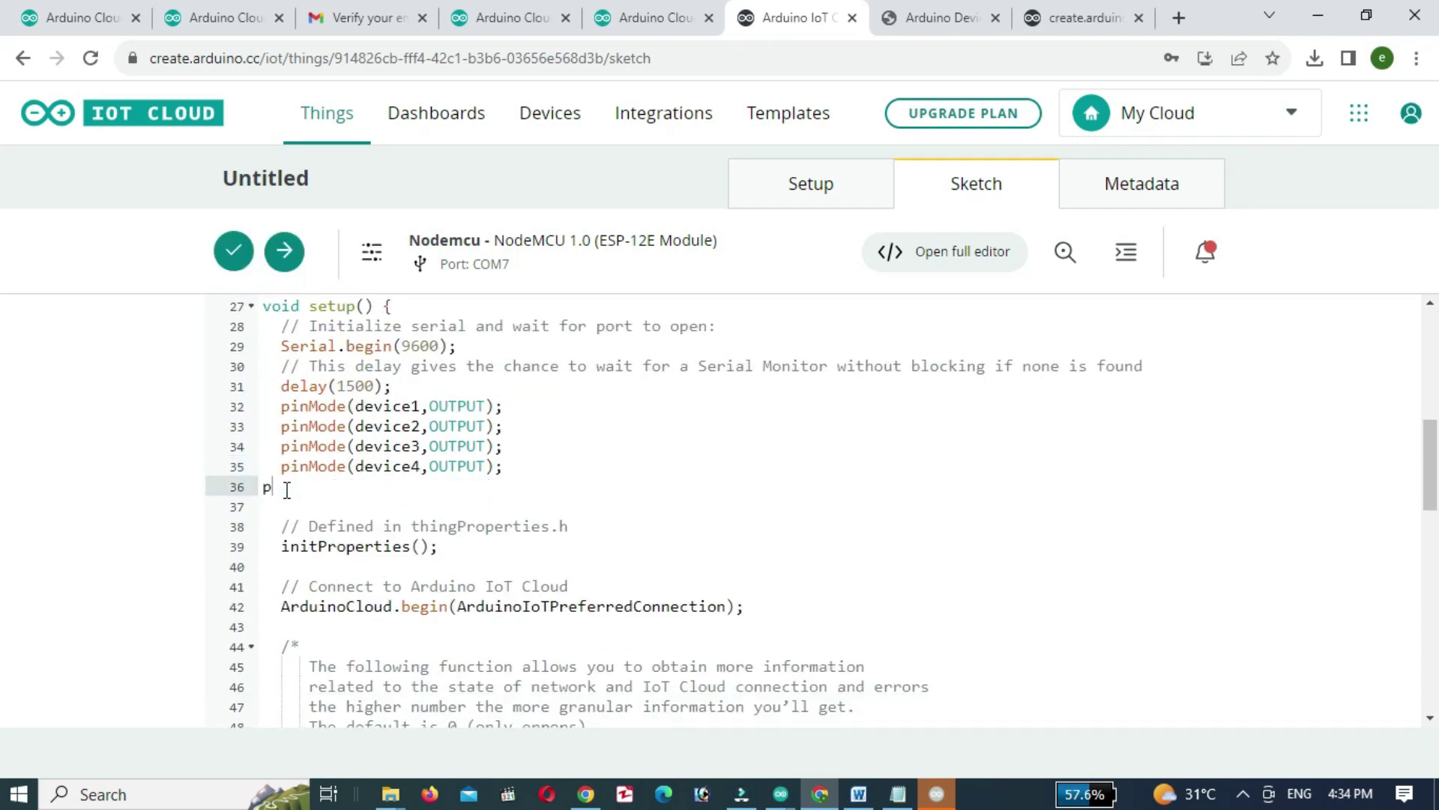
type("inMode(pot")
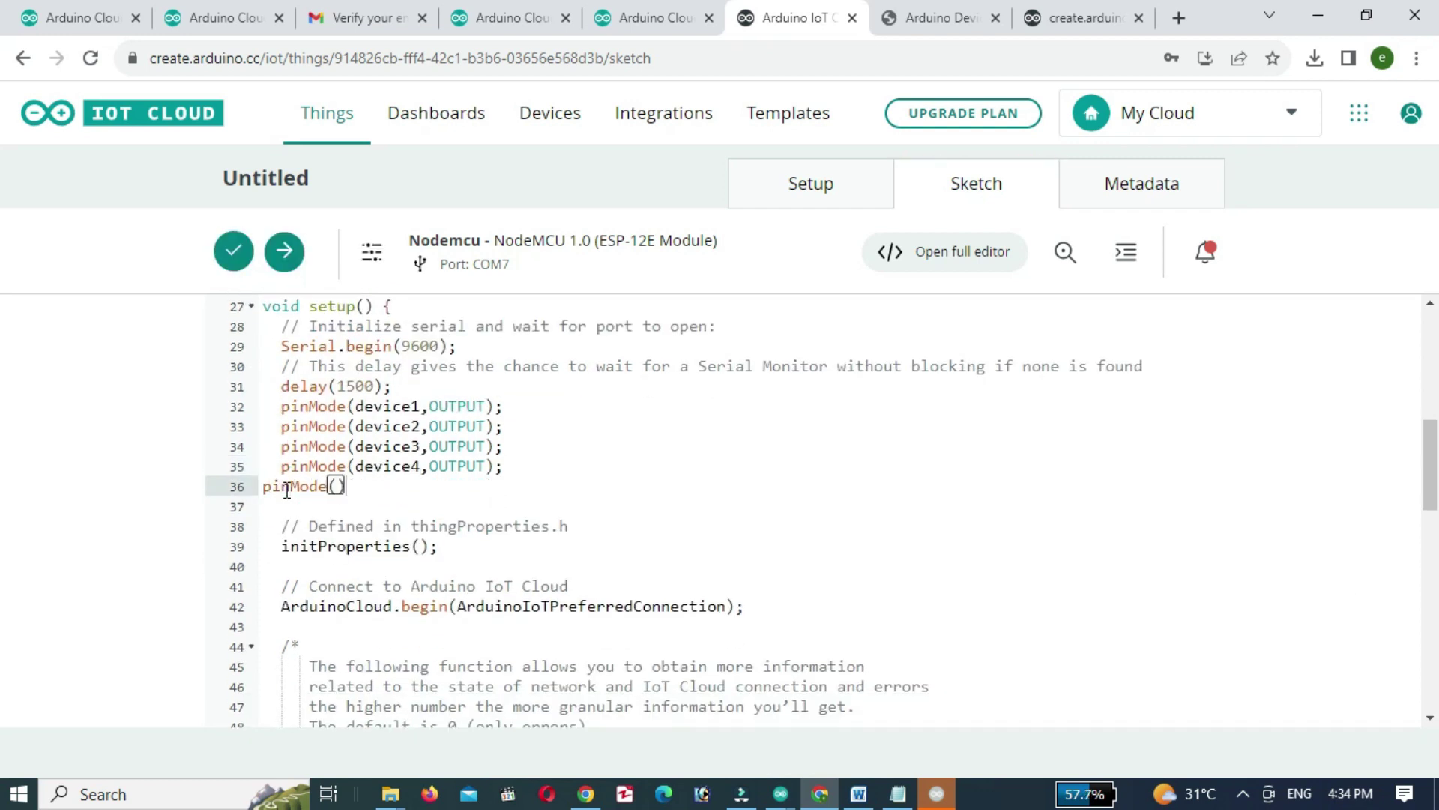
type(",INPUT)")
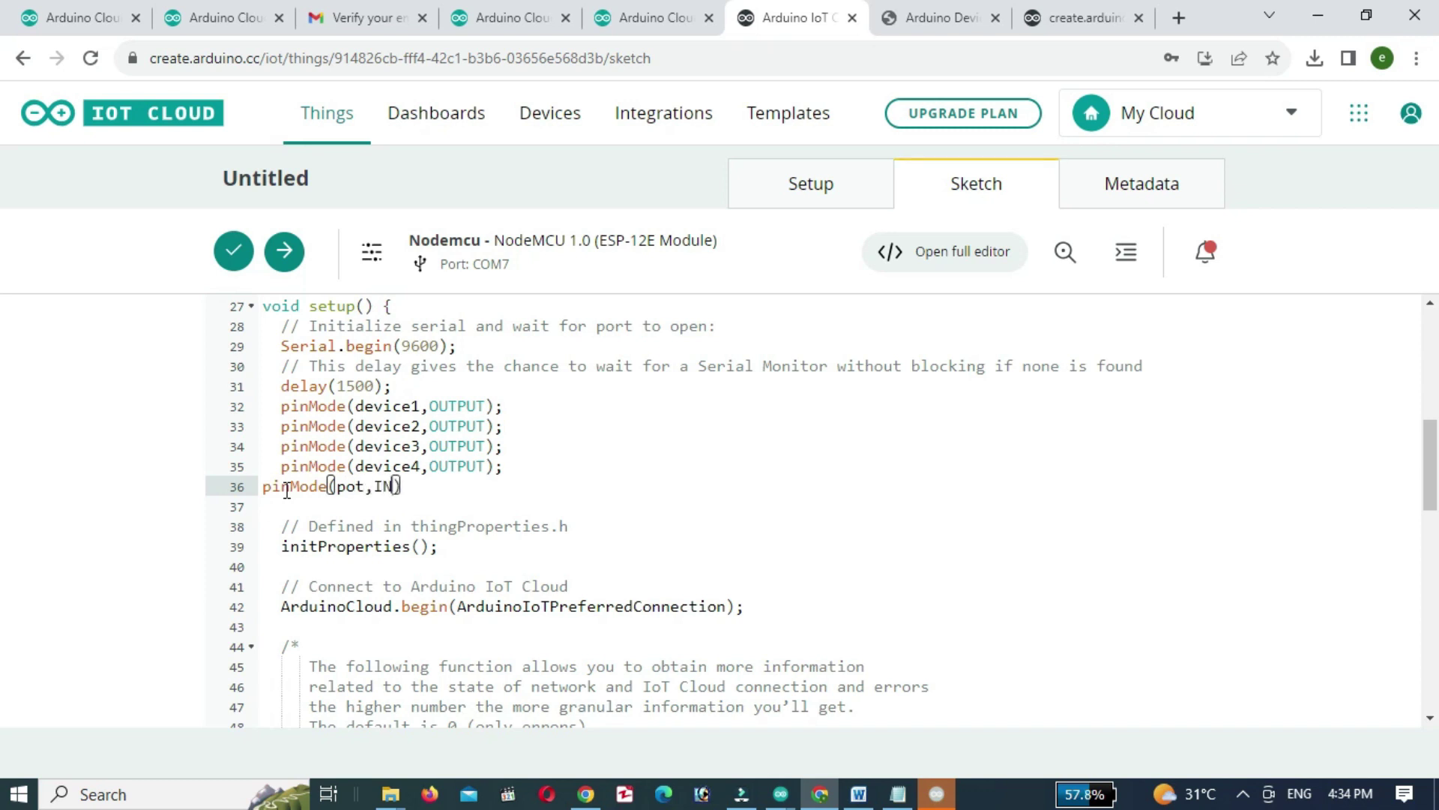
type(";")
left_click(265, 486)
key("Tab")
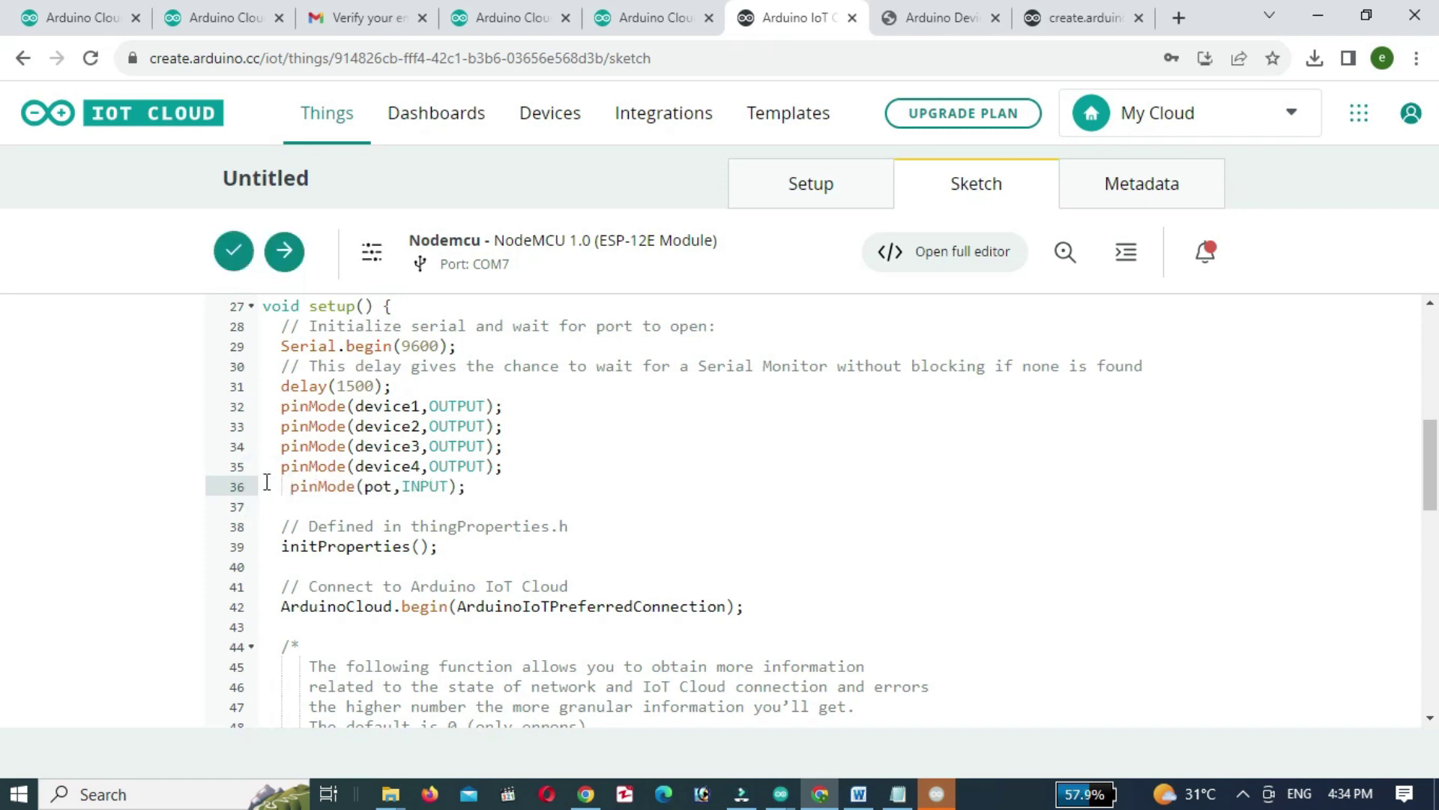
Start an if(led1) block with braces below the comment in the onLed1Change() function.
scroll(344, 470, "up", 3)
scroll(344, 471, "down", 6)
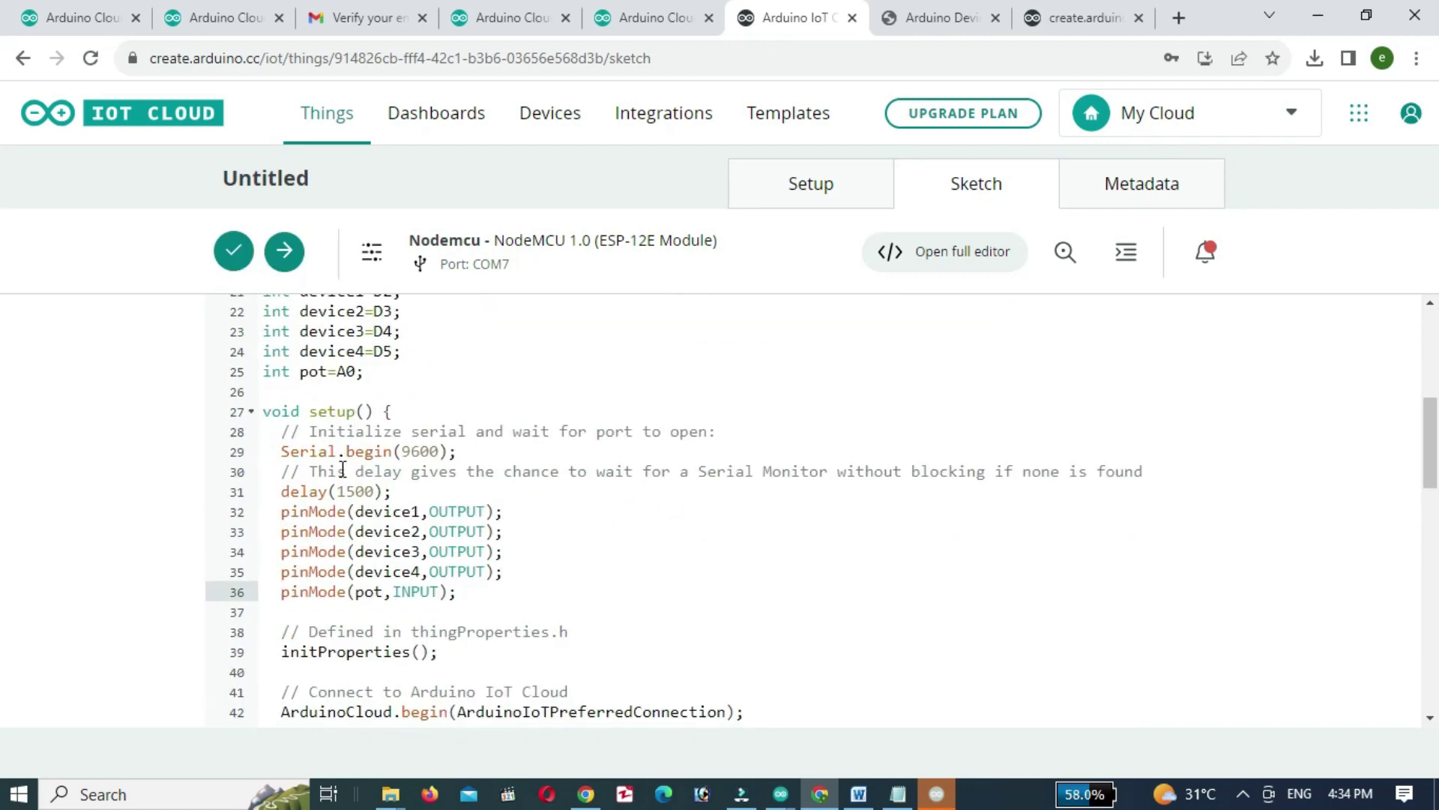
scroll(342, 469, "down", 5)
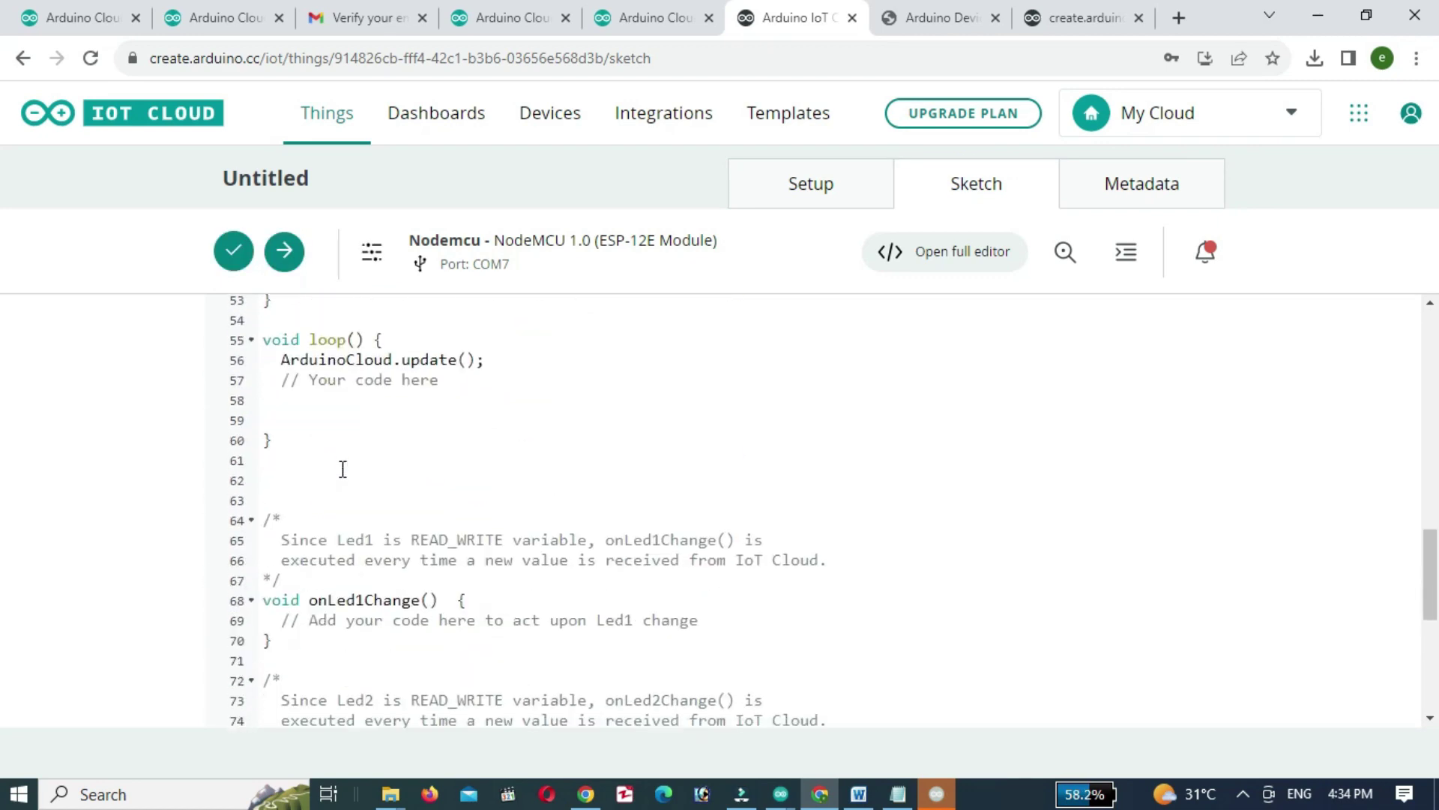
scroll(342, 469, "down", 4)
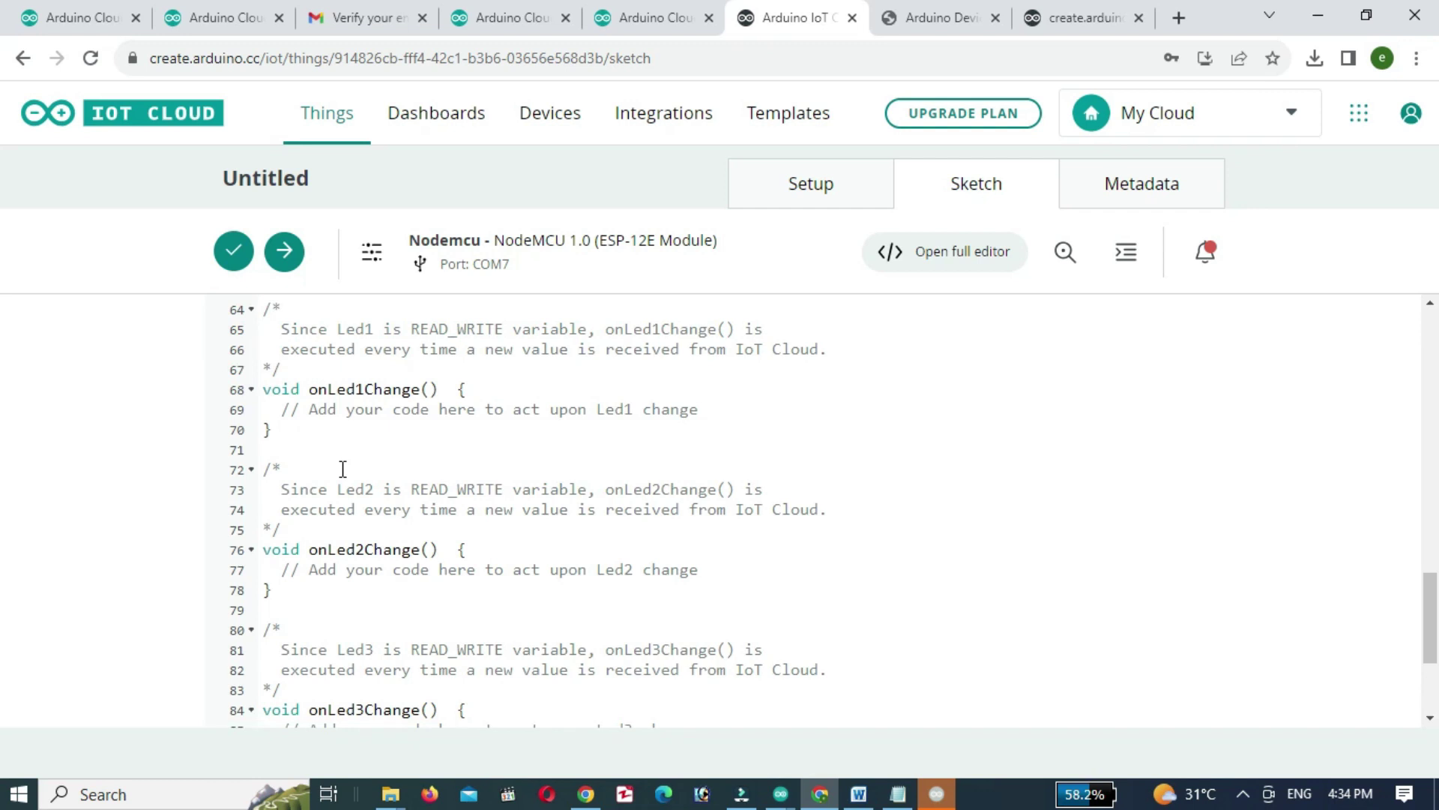
left_click(321, 437)
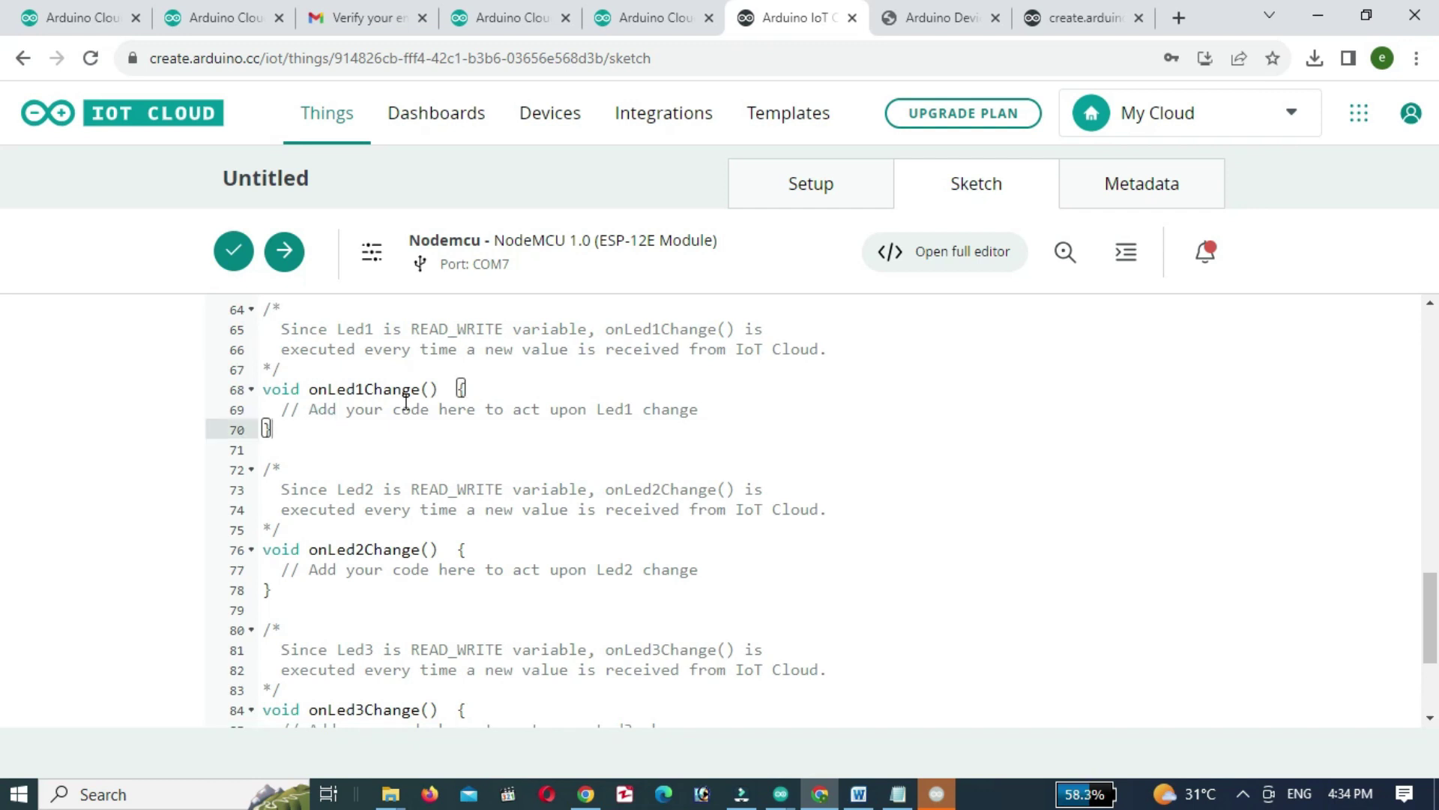
left_click(765, 408)
key("Return")
type("if")
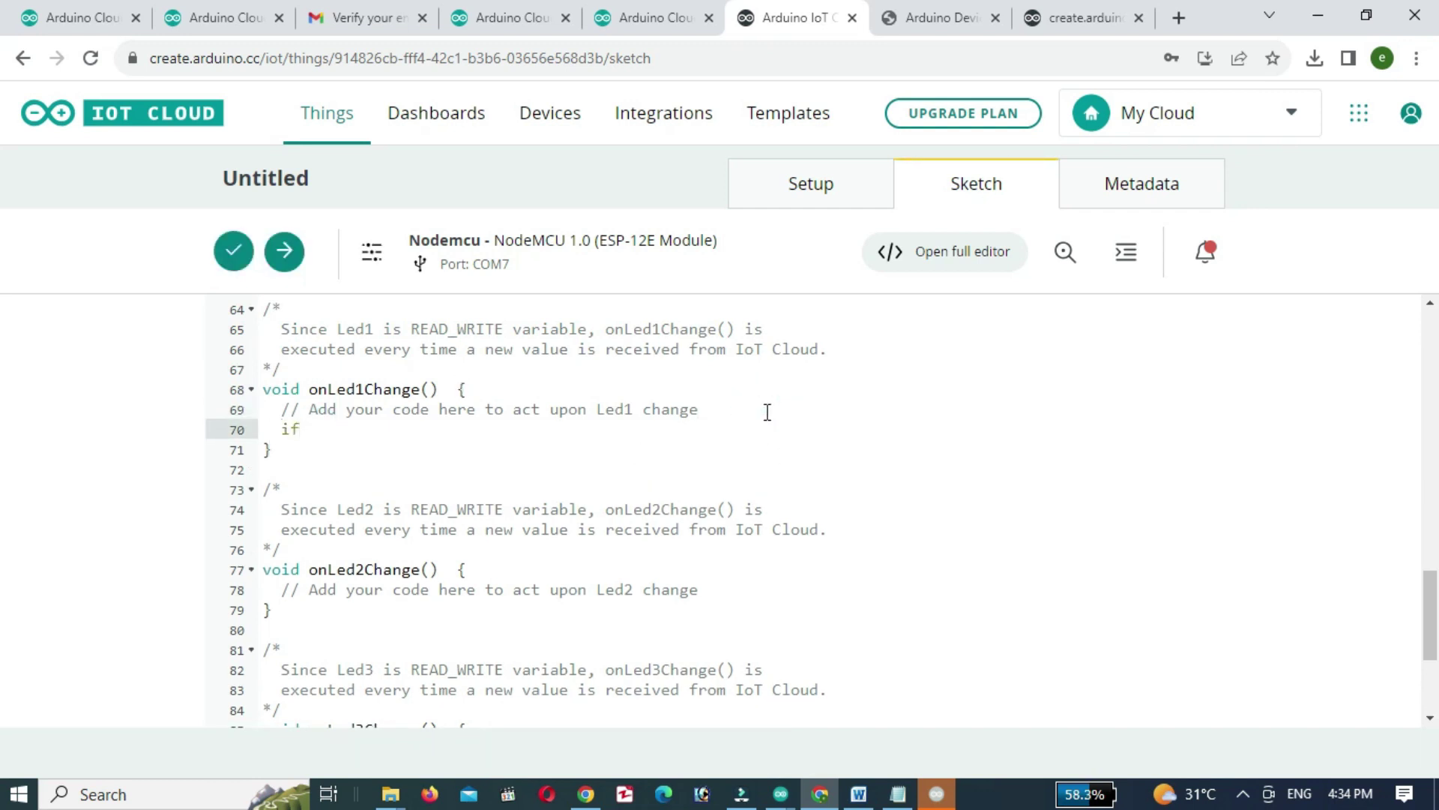
type("(")
key("BackSpace")
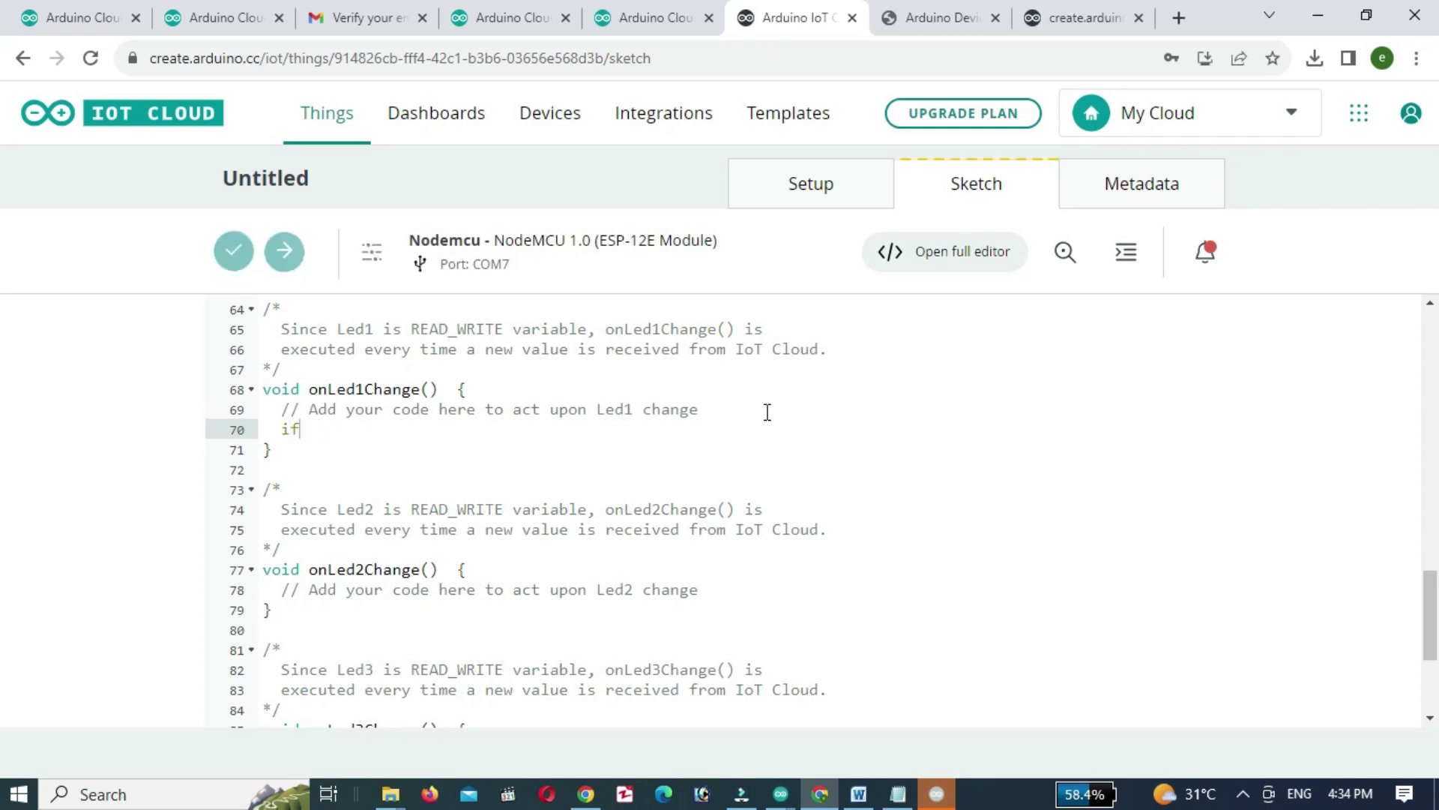
key("BackSpace")
key("BackSpace")
type("if(led")
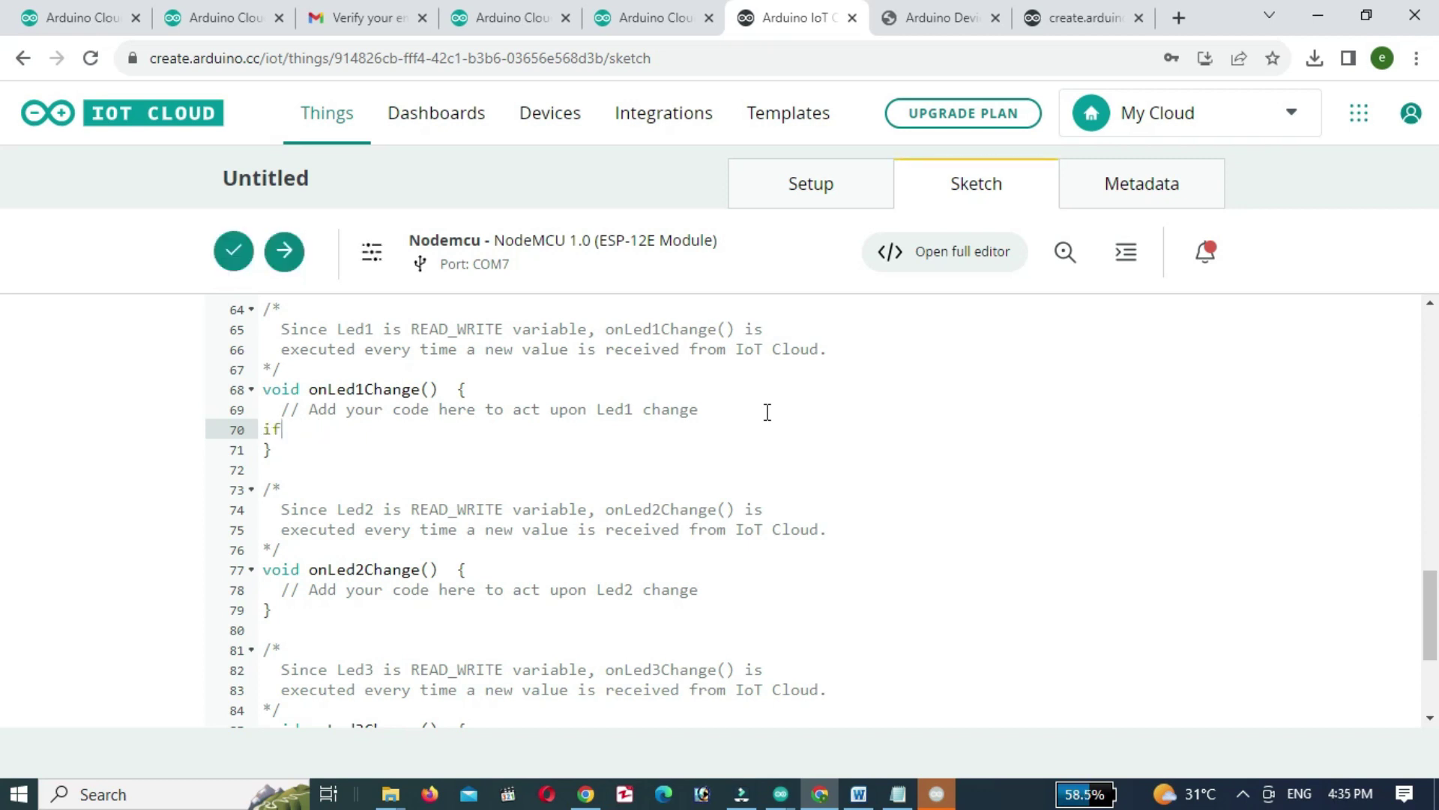
type("1)")
key("Return")
type("{")
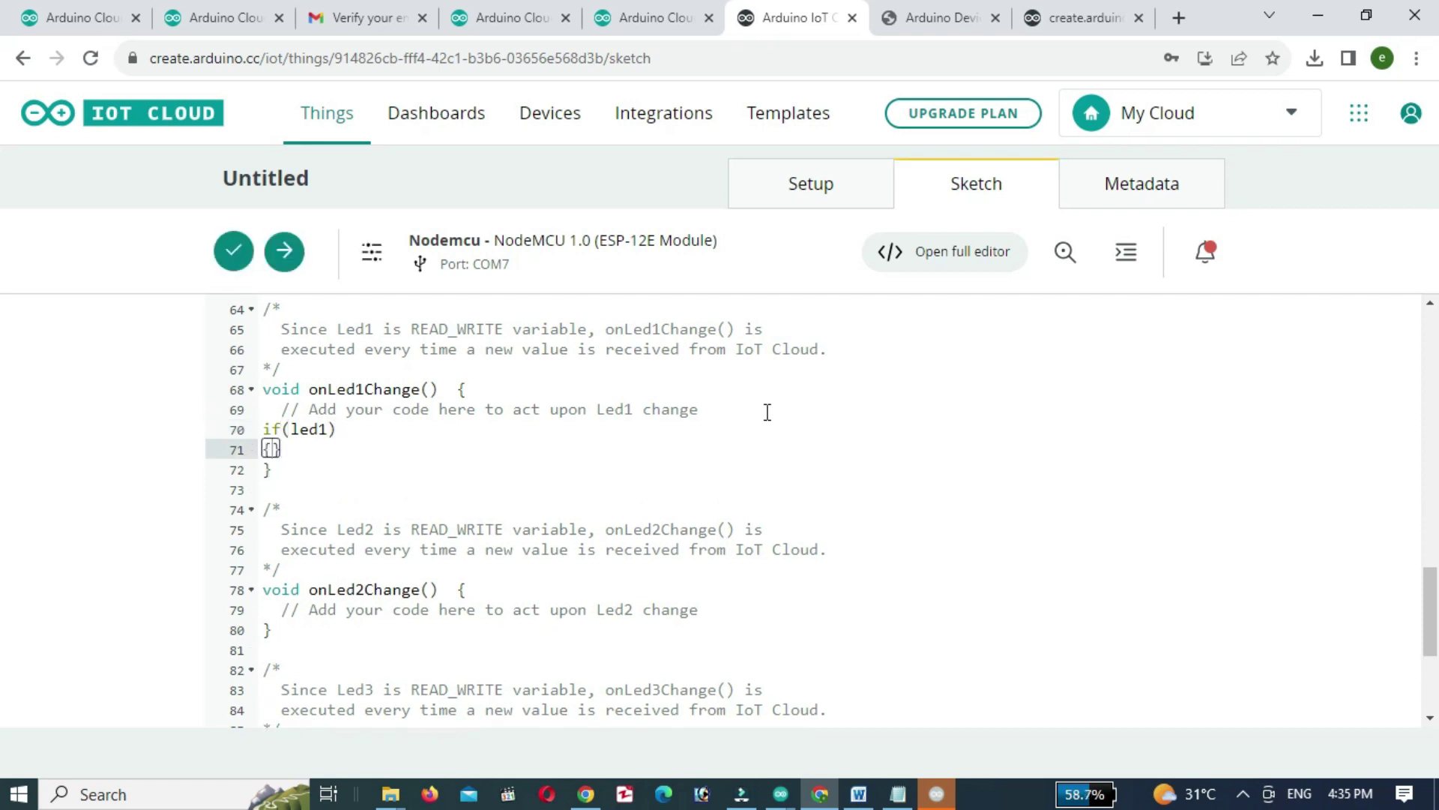
Write digitalWrite(device1,HIGH); inside the if(led1) block.
key("Return")
type("digitalWri")
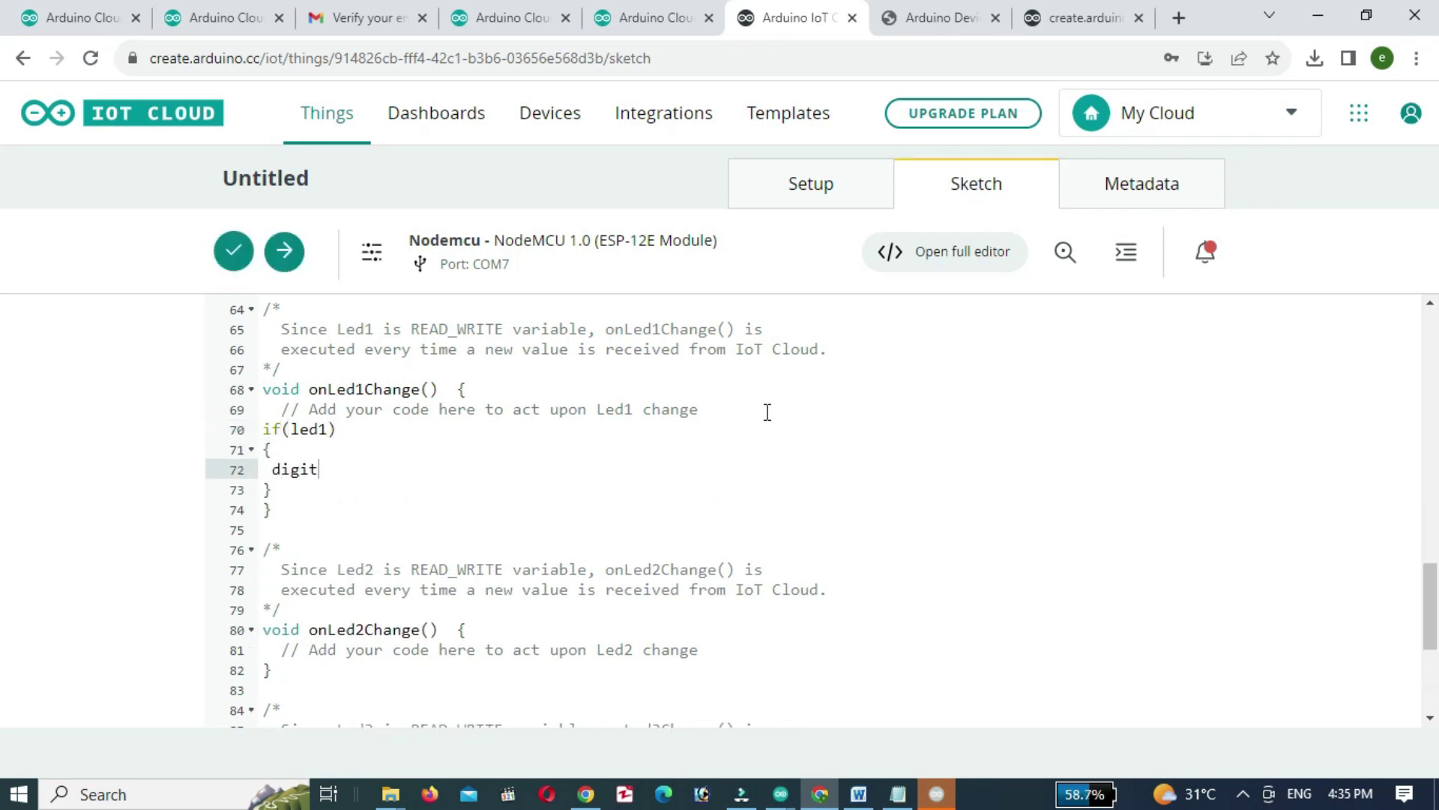
type("()")
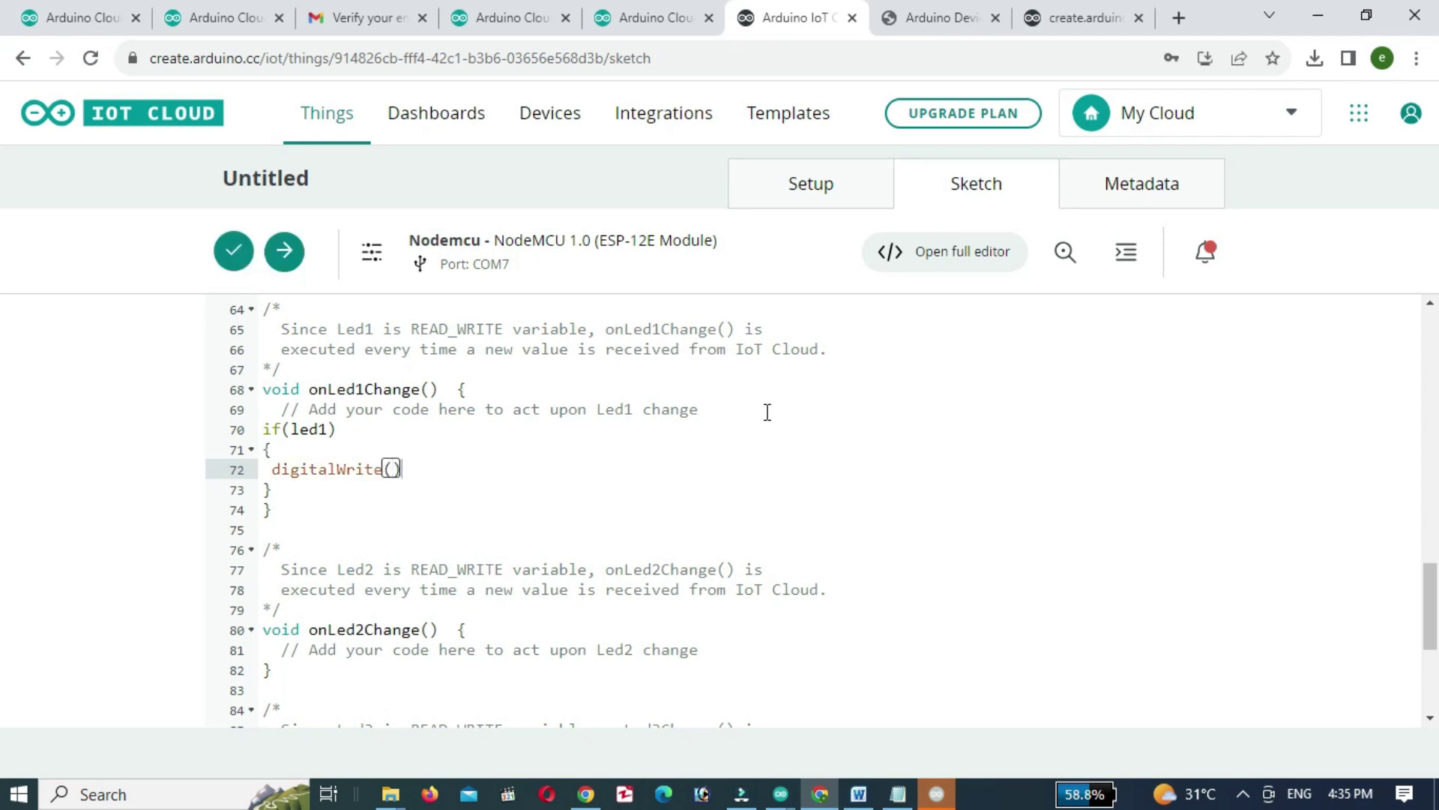
type("device,")
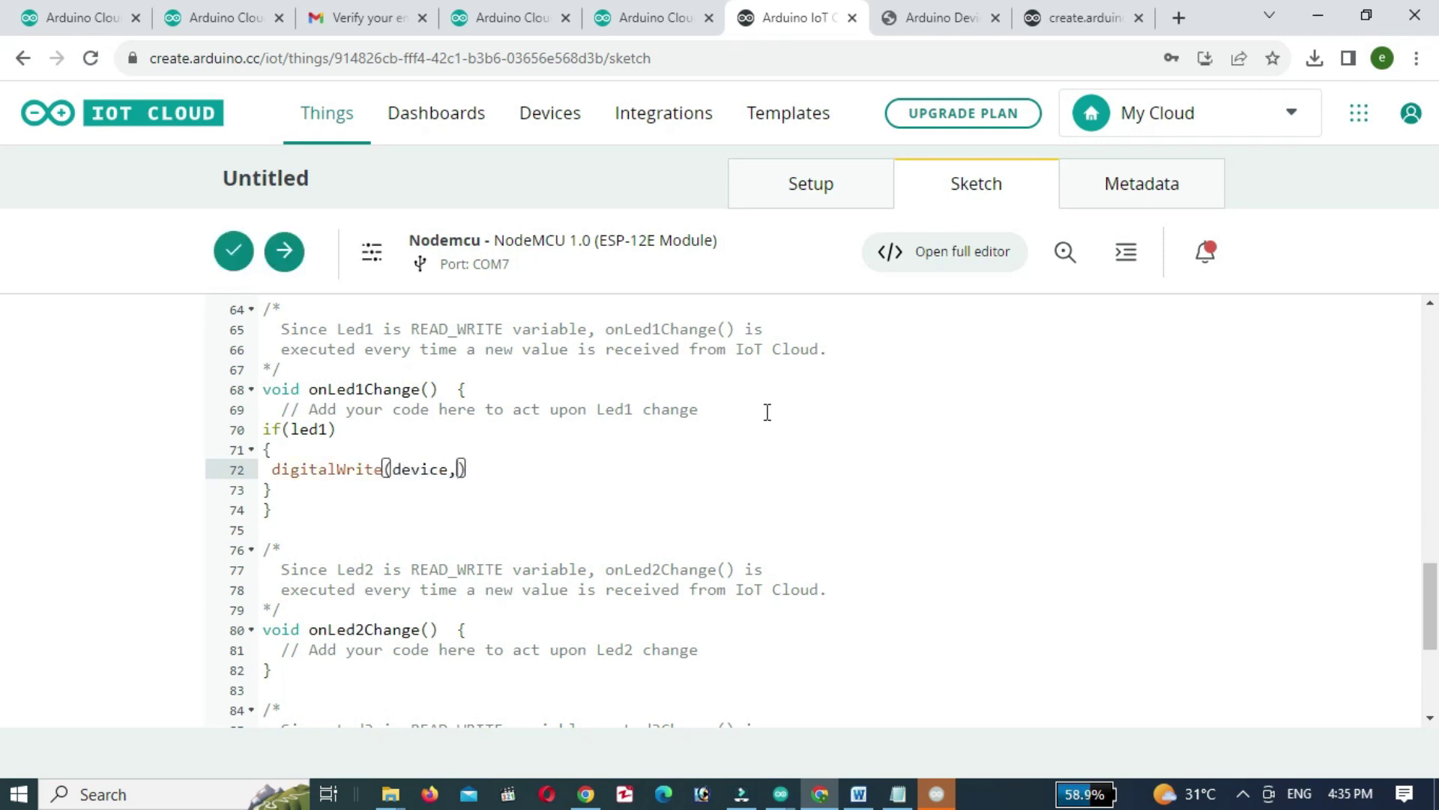
type("1")
key("Right")
type("HIGH);")
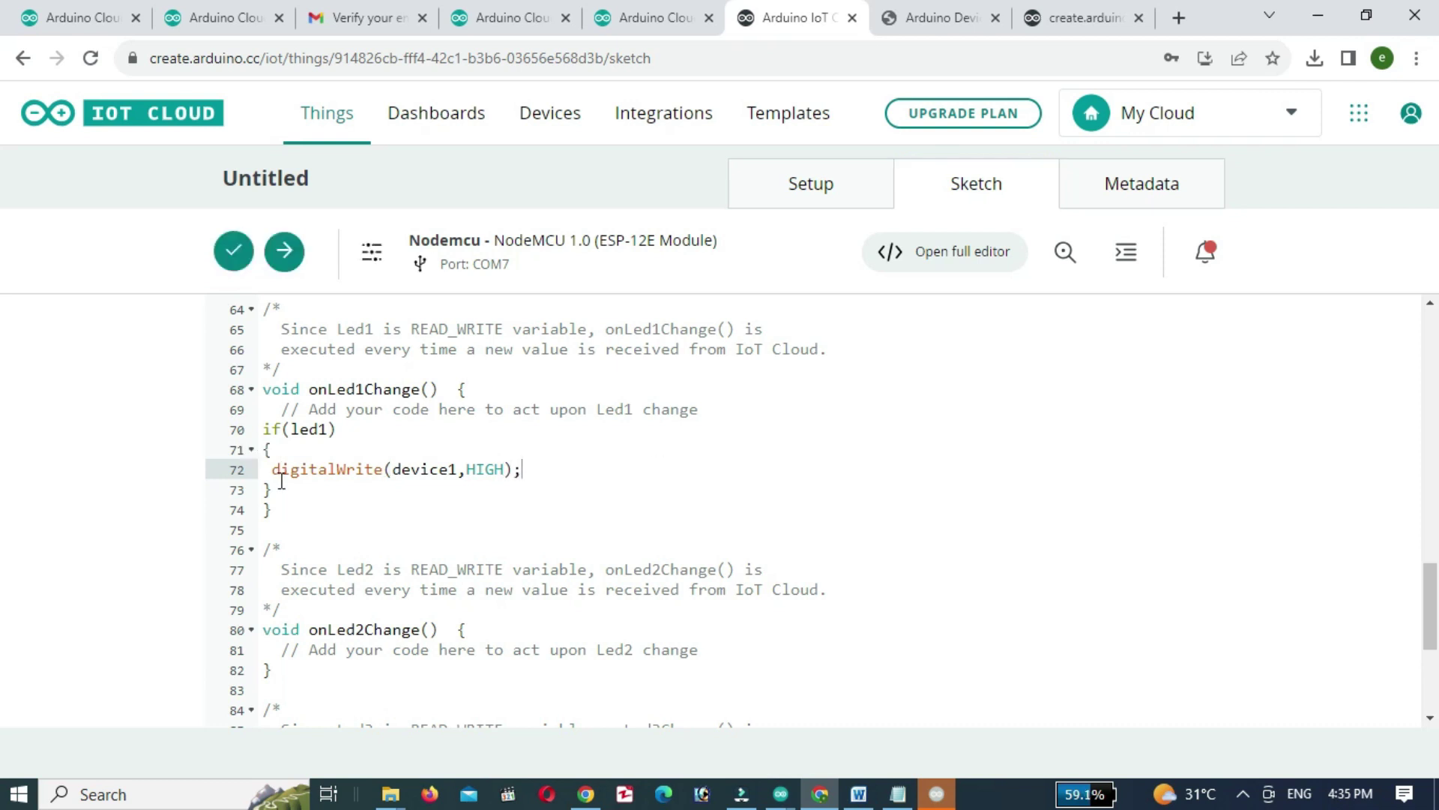
Add an else block containing digitalWrite(device1,LOW); after the if(led1) block in onLed1Change().
left_click_drag(275, 488, 259, 426)
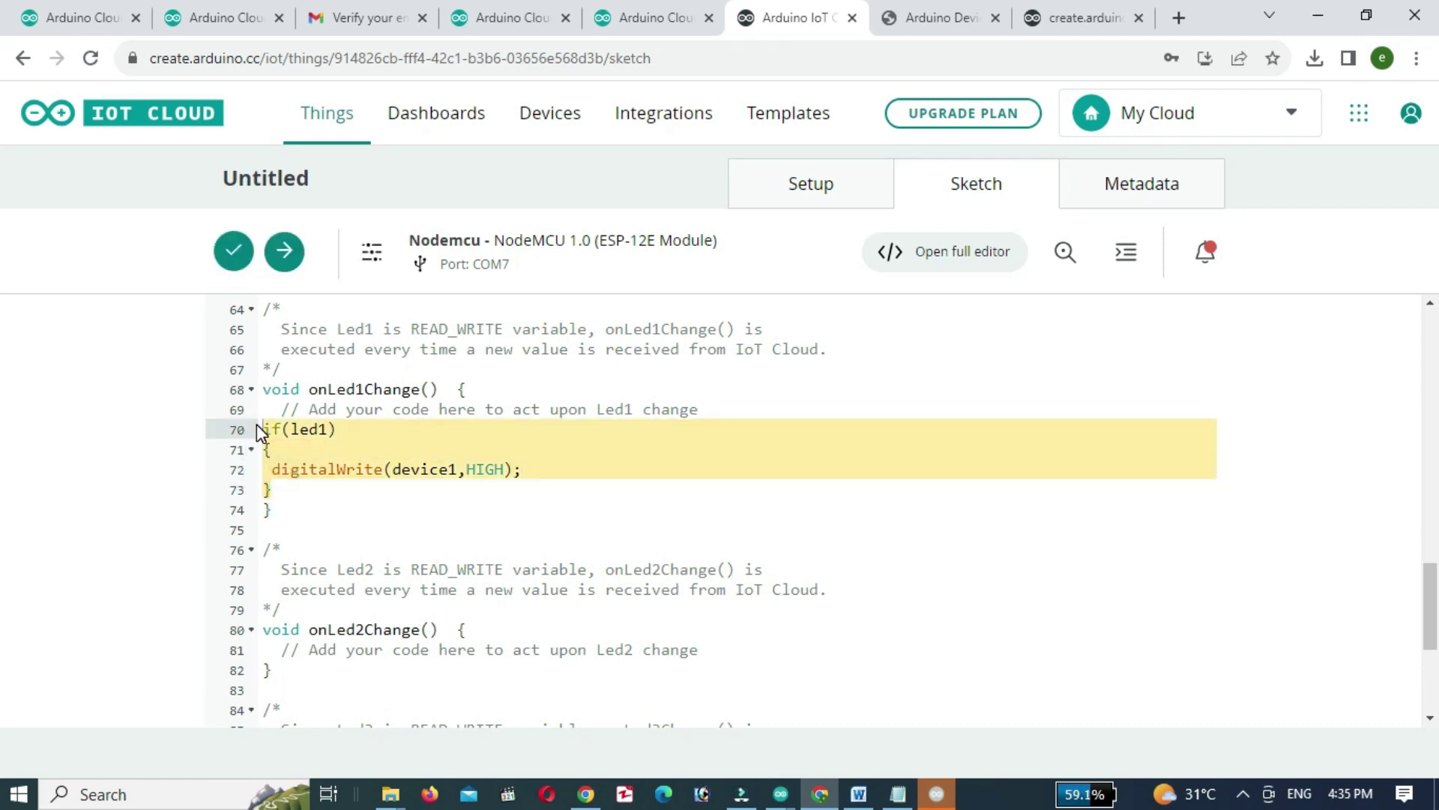
left_click(295, 485)
key("Return")
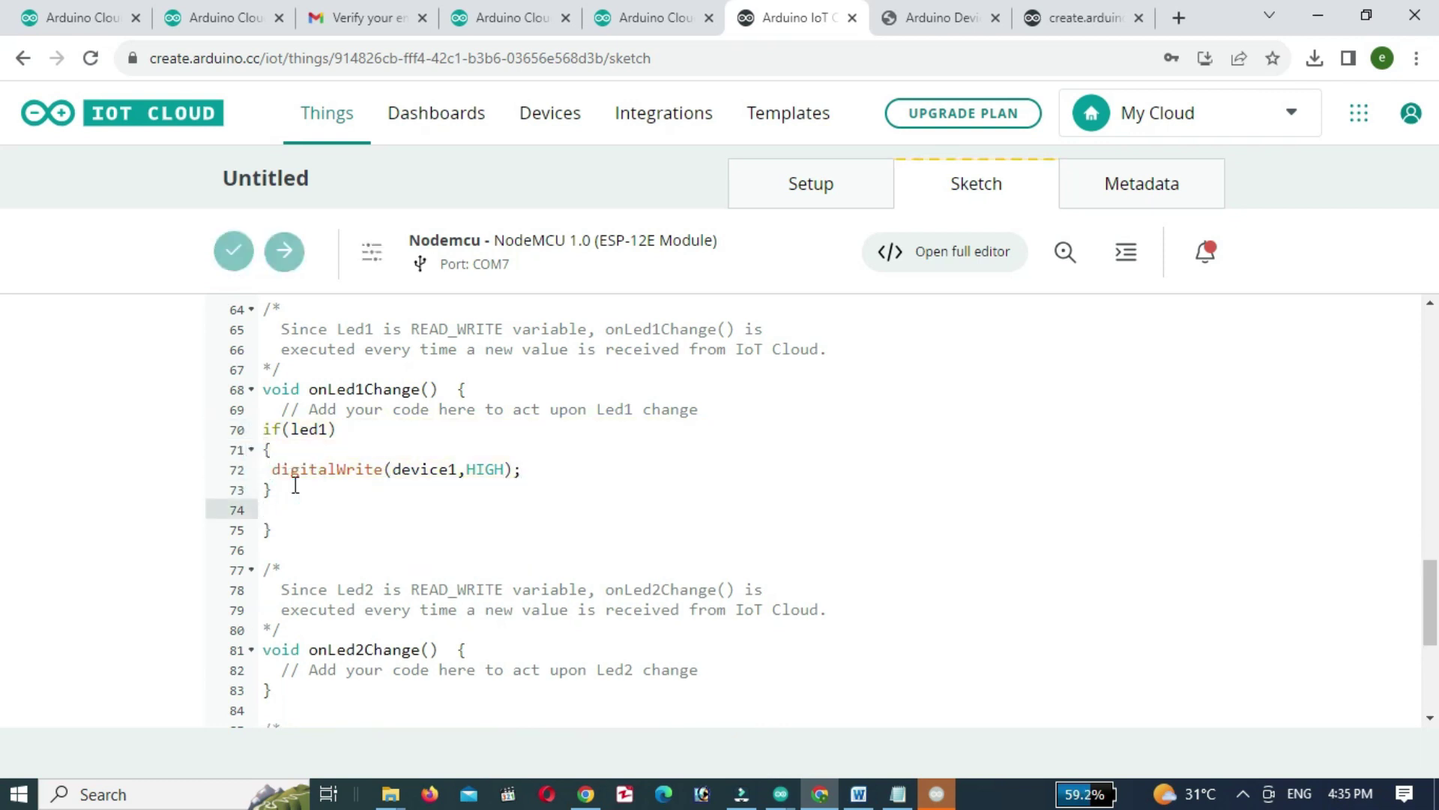
type("else{}")
key("Left")
key("Return")
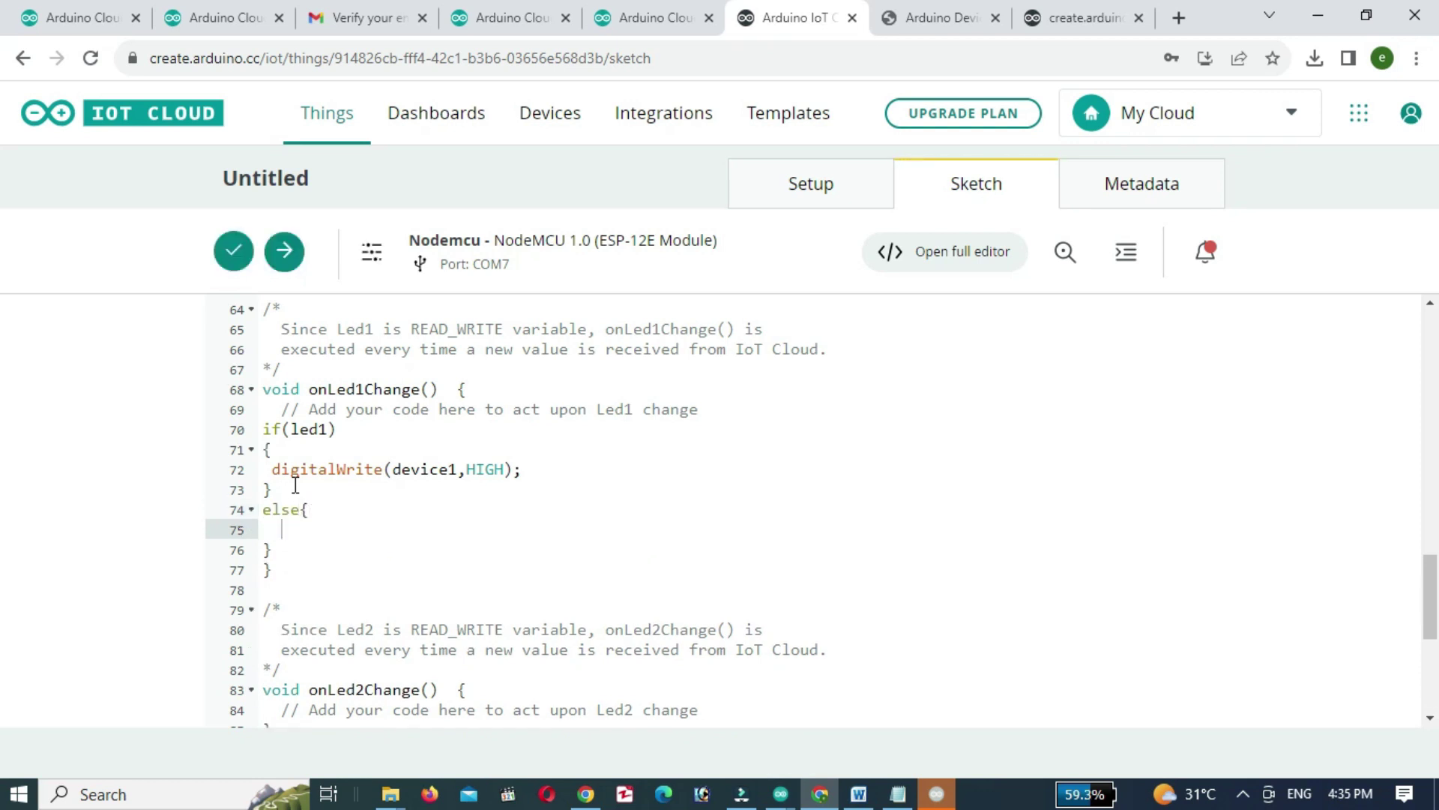
type("digitalWrite")
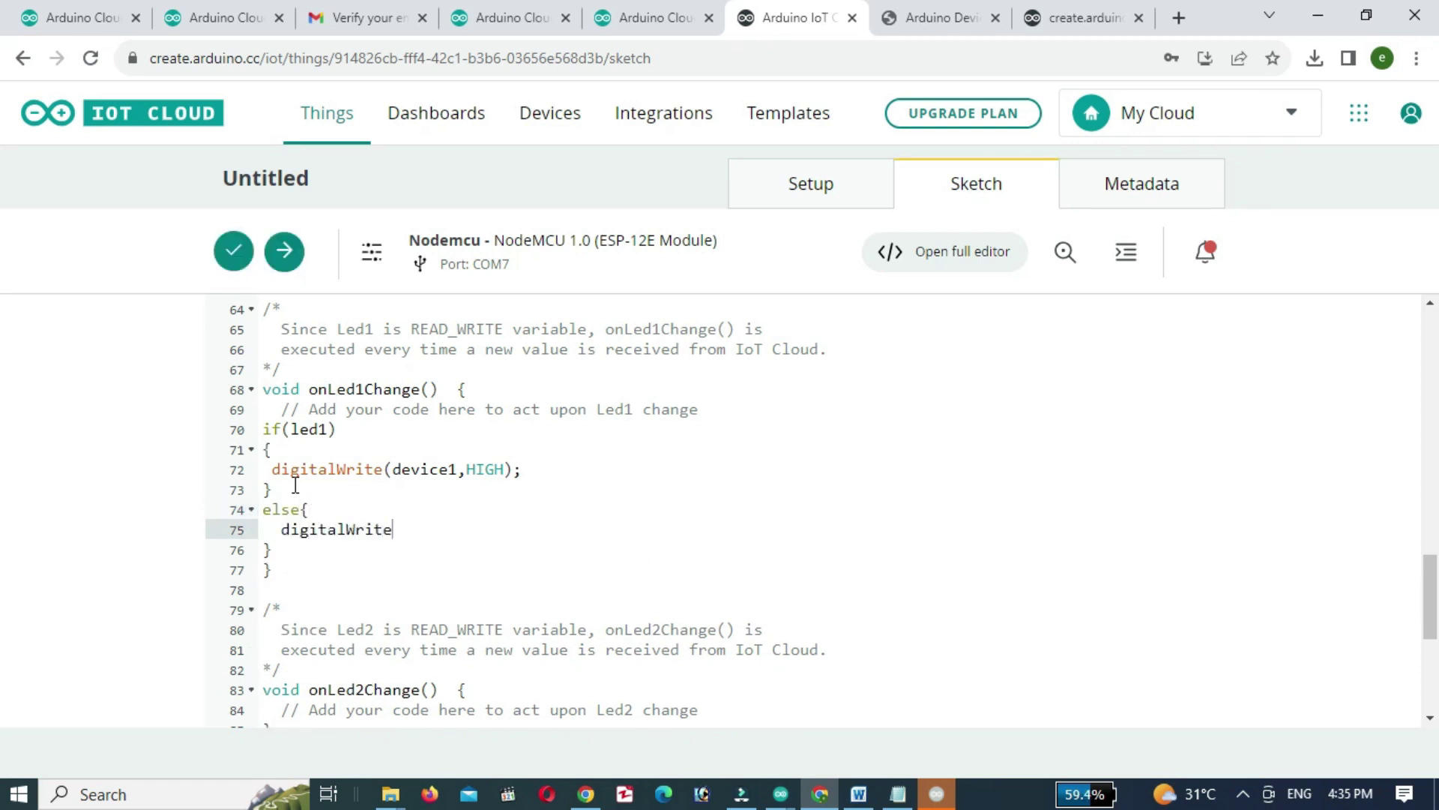
type("(de")
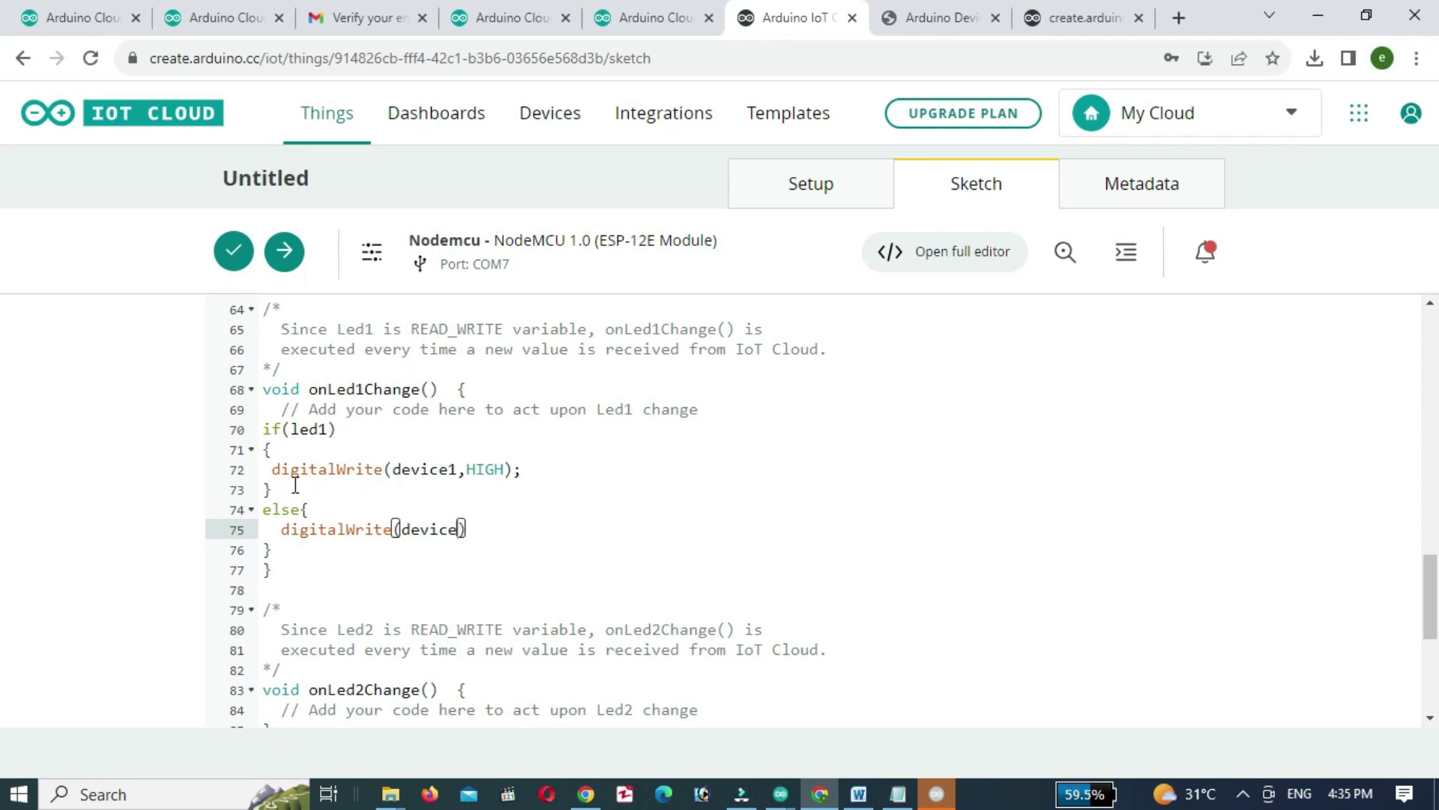
type("vice1,LOW)")
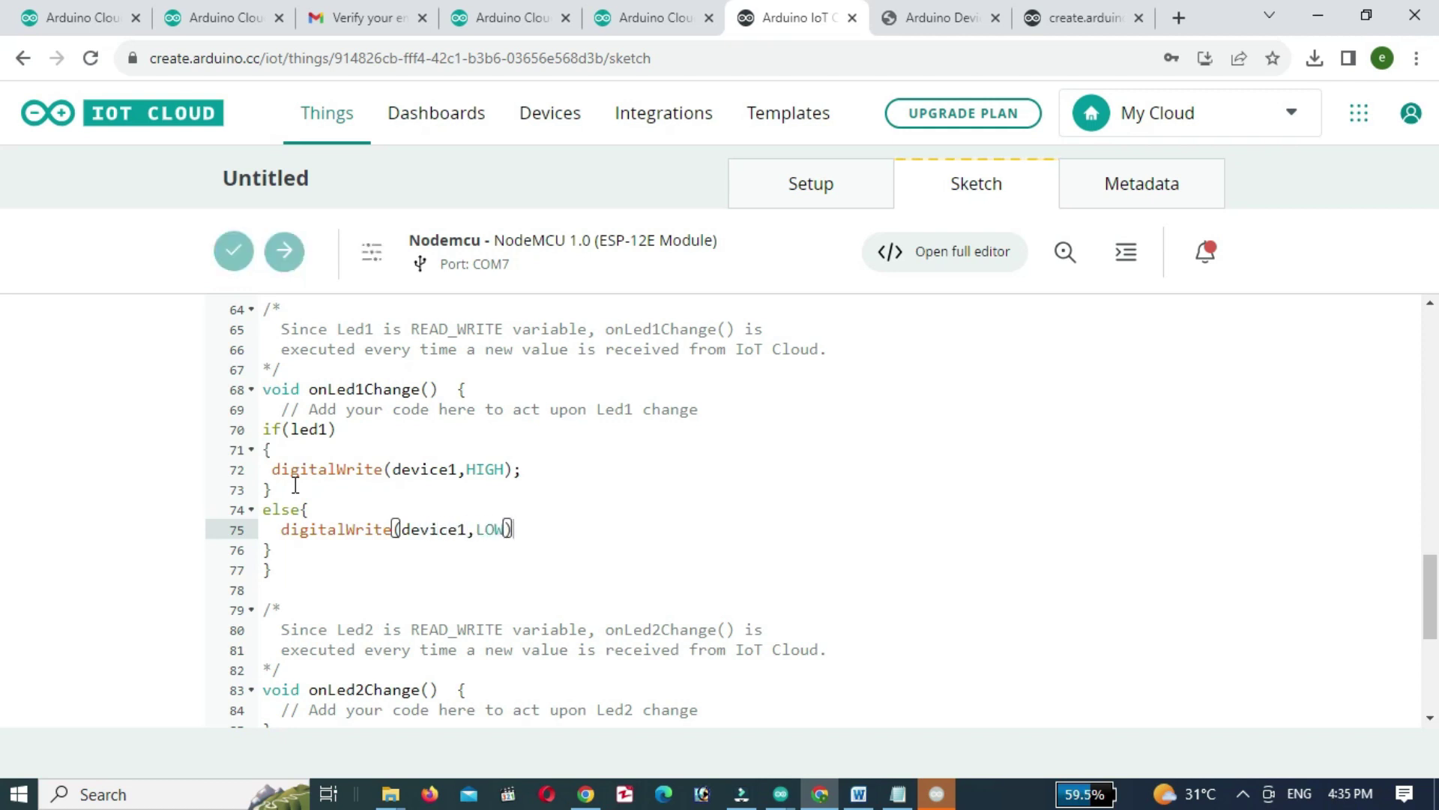
type(";")
Copy the whole if/else block from onLed1Change() and paste it below the comment in onLed2Change().
left_click(269, 549)
left_click_drag(268, 549, 254, 432)
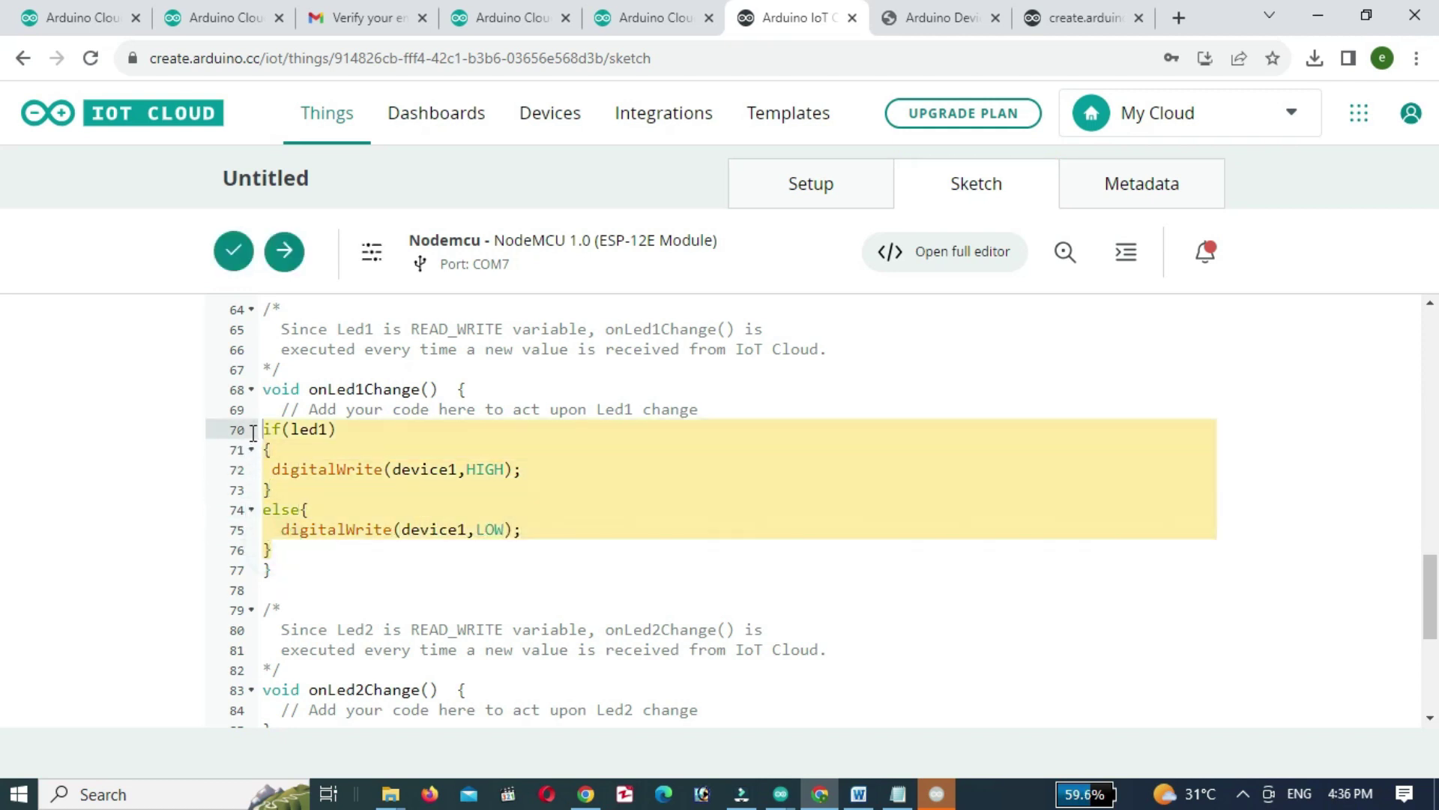
scroll(399, 471, "down", 3)
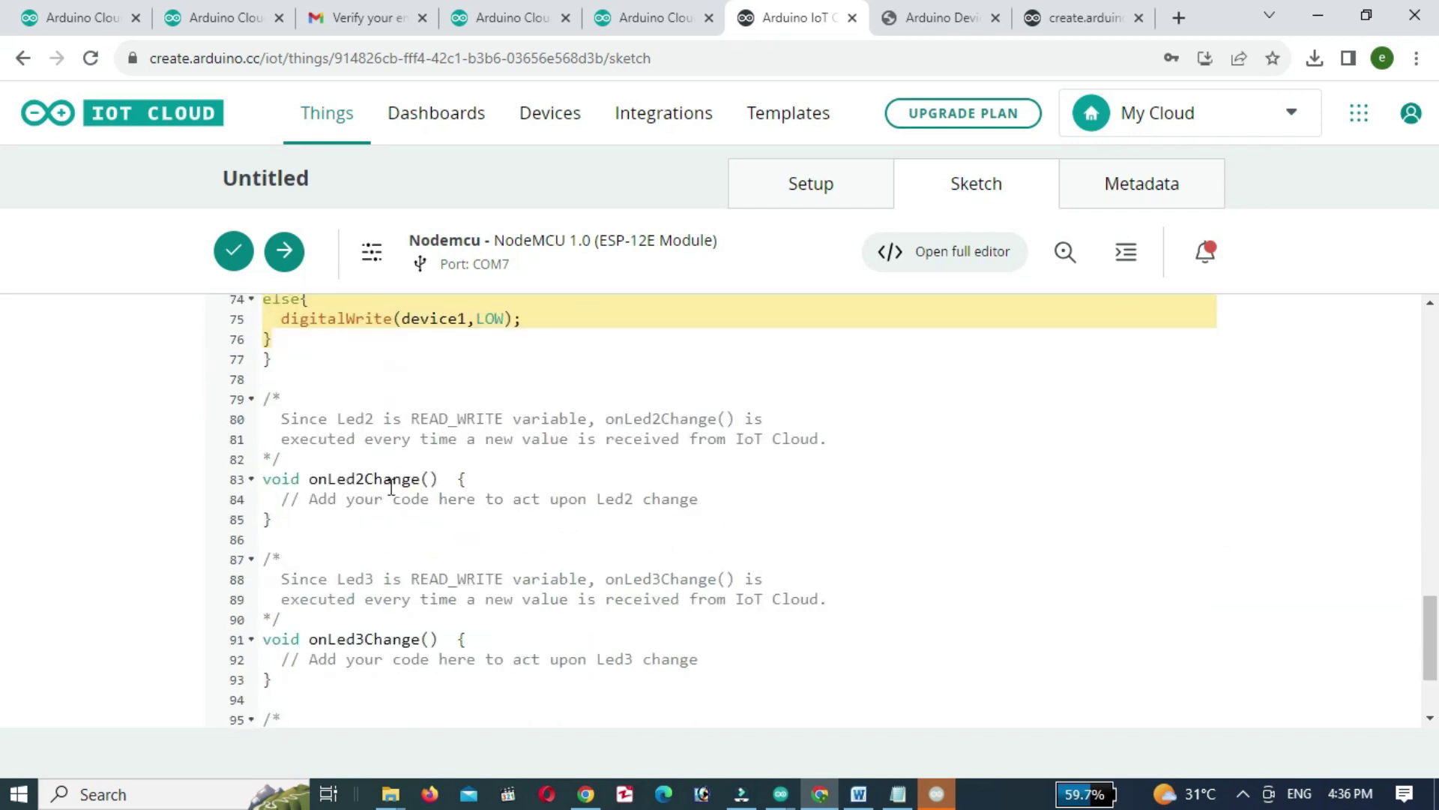
left_click(740, 490)
key("Return")
type("if(led1) {  digitalWrite(device1,HIGH); } else{   digitalWrite(device1,LOW); }")
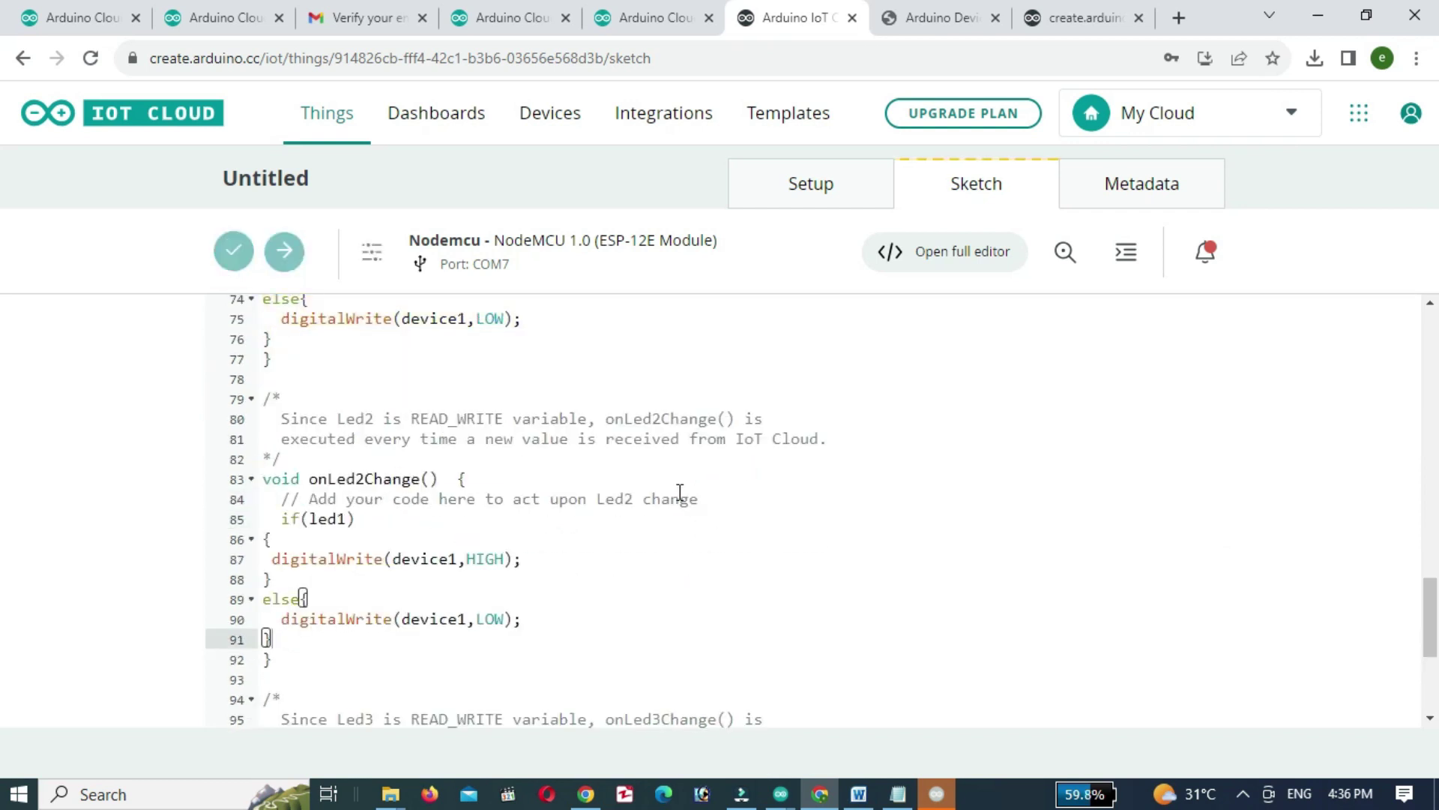
Change the pasted block in onLed2Change() to use led2 in the condition and device2 in both digitalWrite lines.
left_click(350, 519)
key("BackSpace")
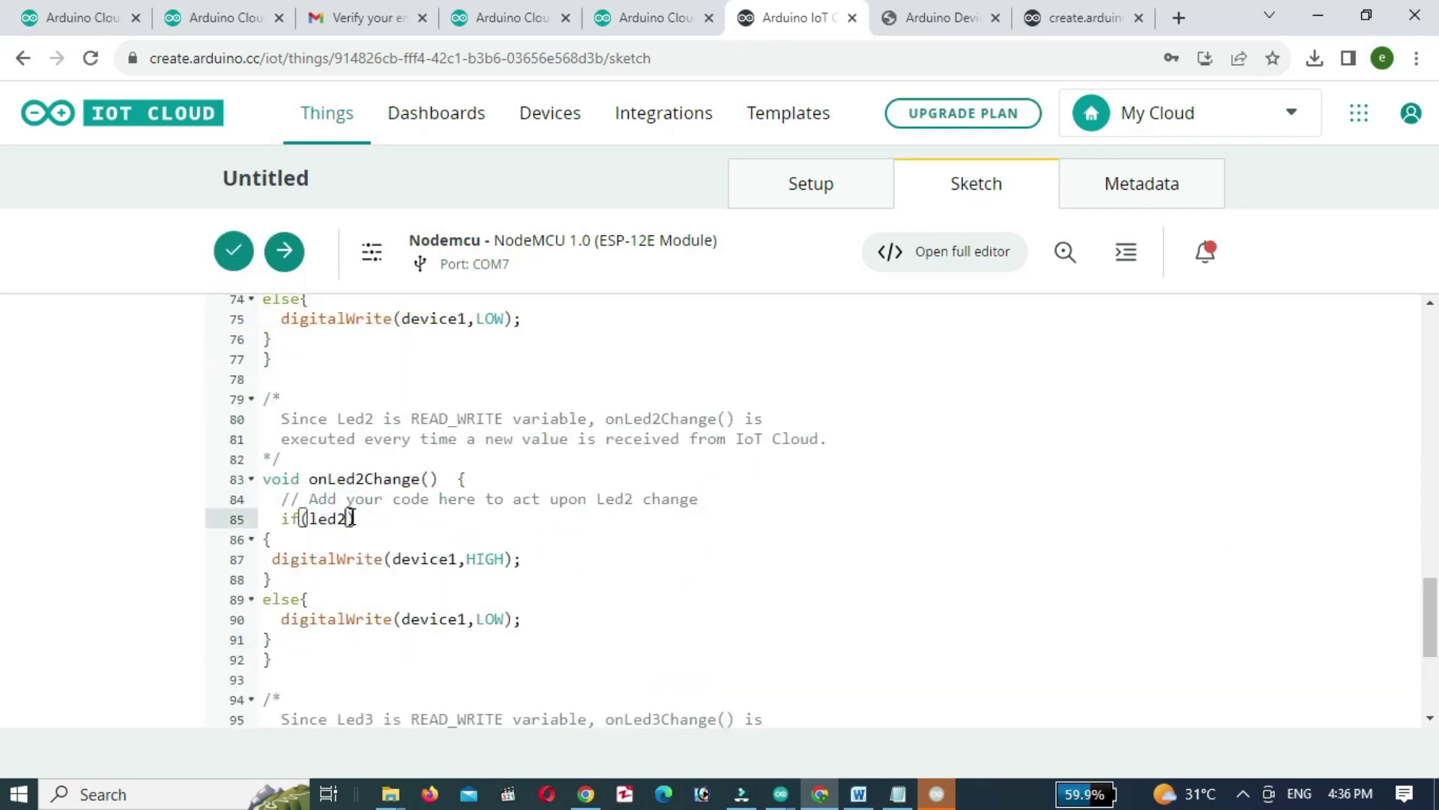
left_click(465, 558)
key("BackSpace")
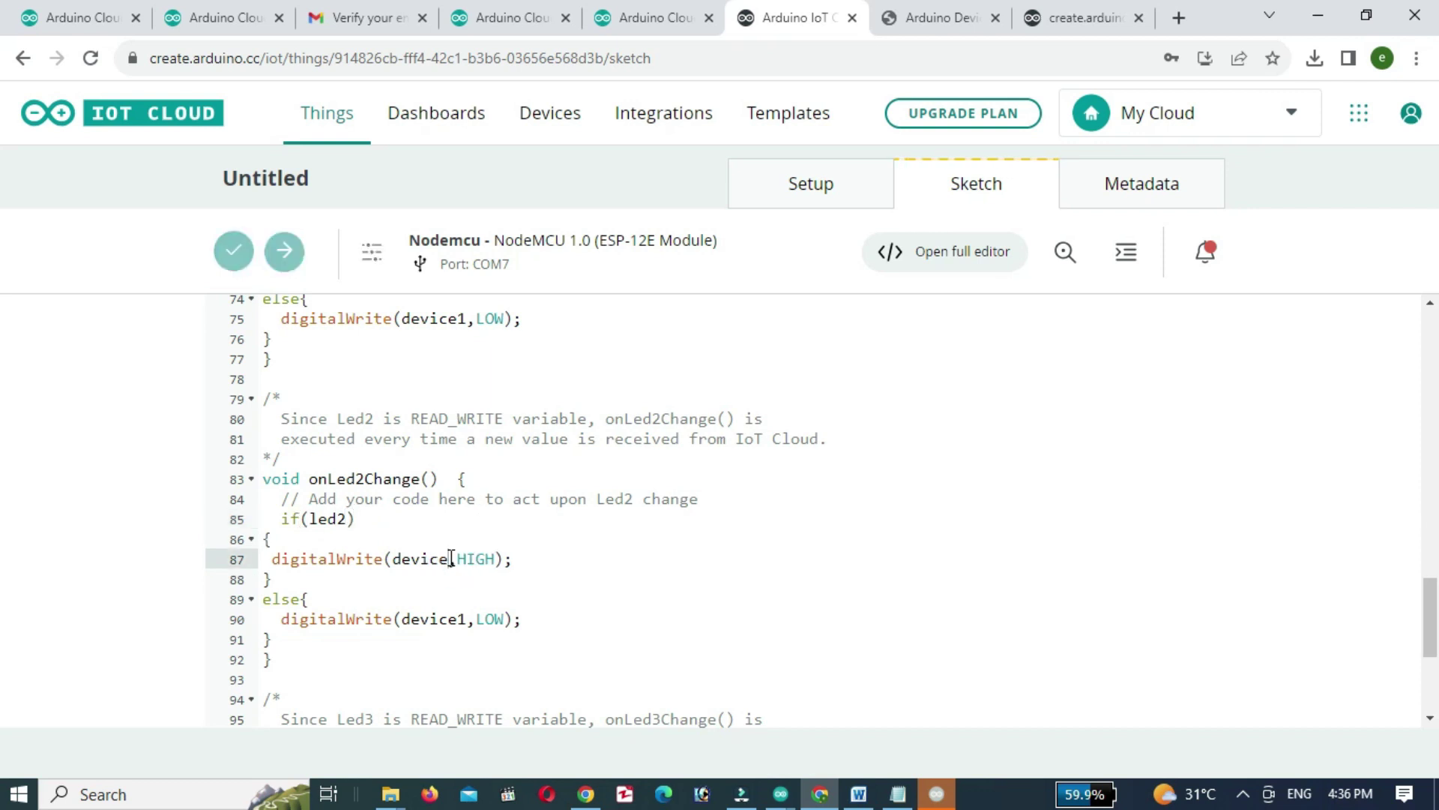
type("2")
key("Down")
key("Down")
key("Down")
key("Delete")
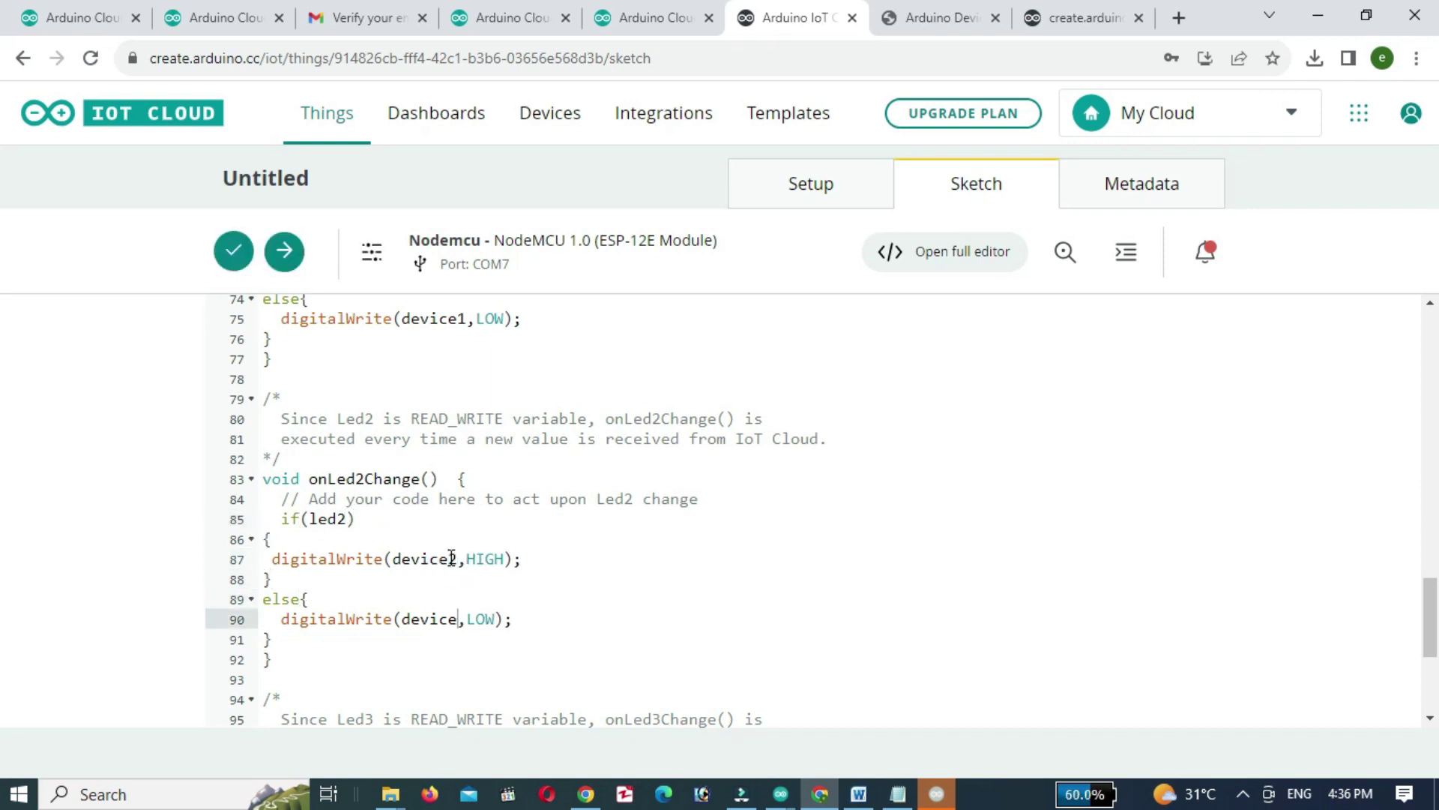
Paste the copied if/else block below the comment in onLed3Change().
scroll(451, 559, "down", 4)
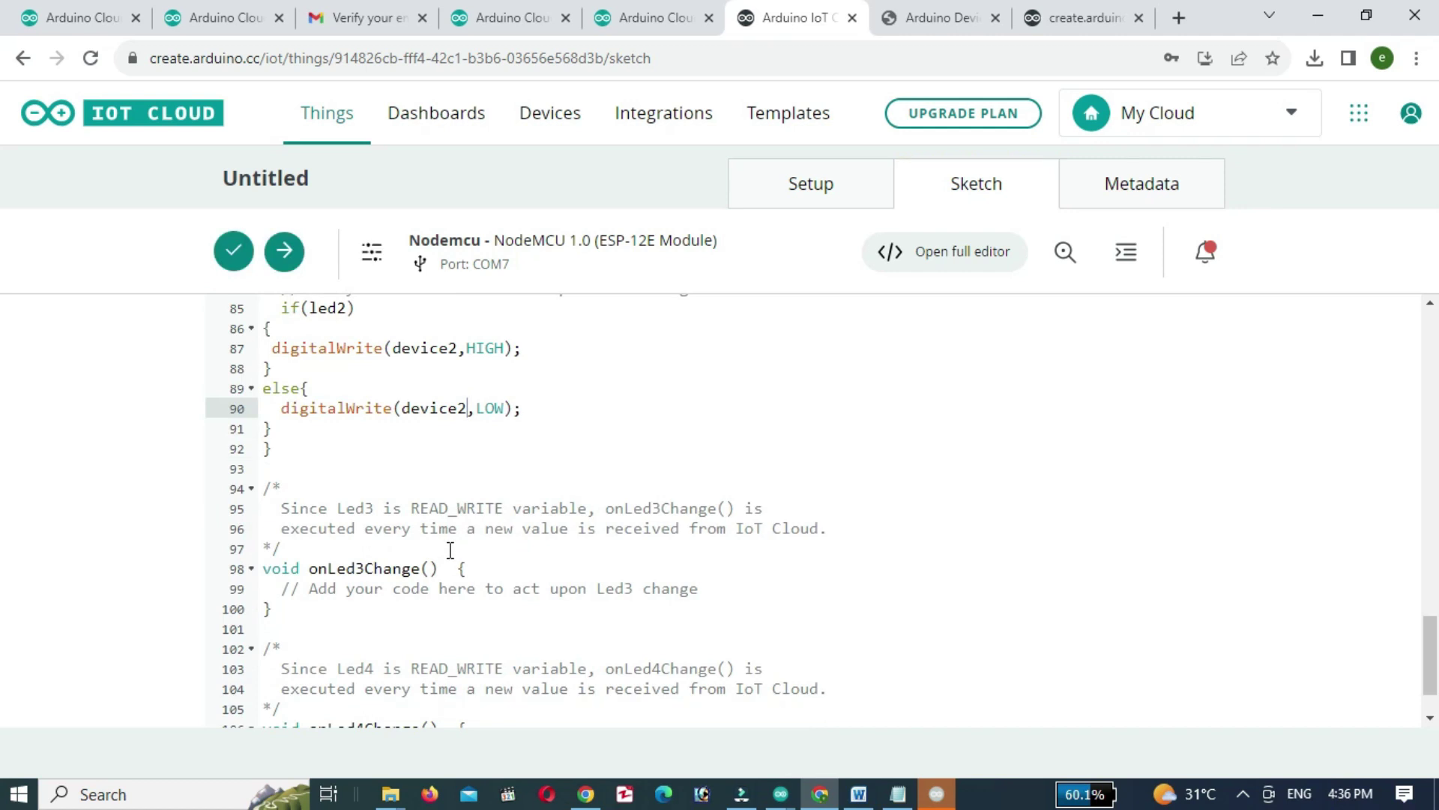
left_click(732, 509)
key("Return")
type("if(led1) {  digitalWrite(device1,HIGH); } else{   digitalWrite(device1,LOW); }")
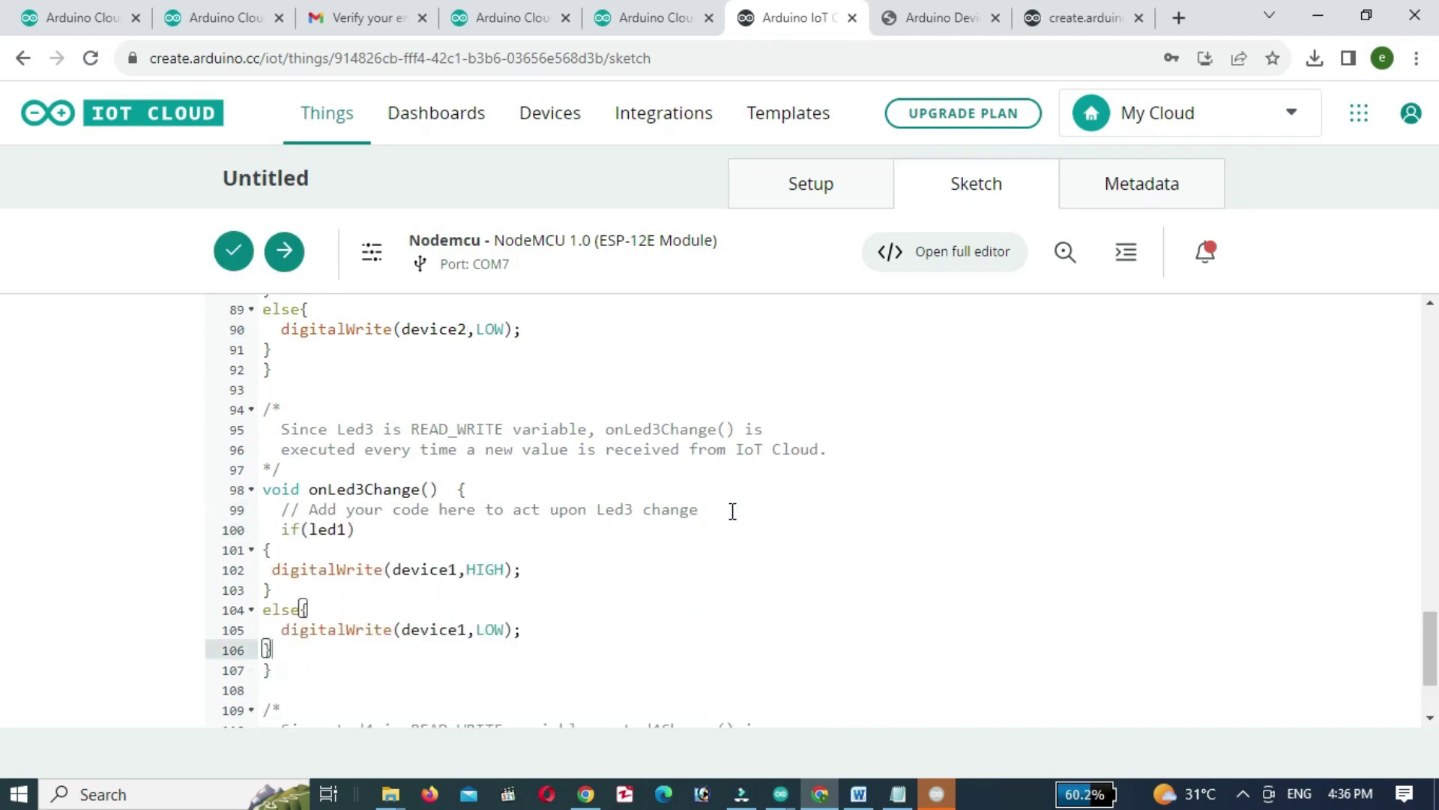
Change the pasted block in onLed3Change() to use led3 in the condition and device3 in both digitalWrite lines.
left_click(343, 529)
key("BackSpace")
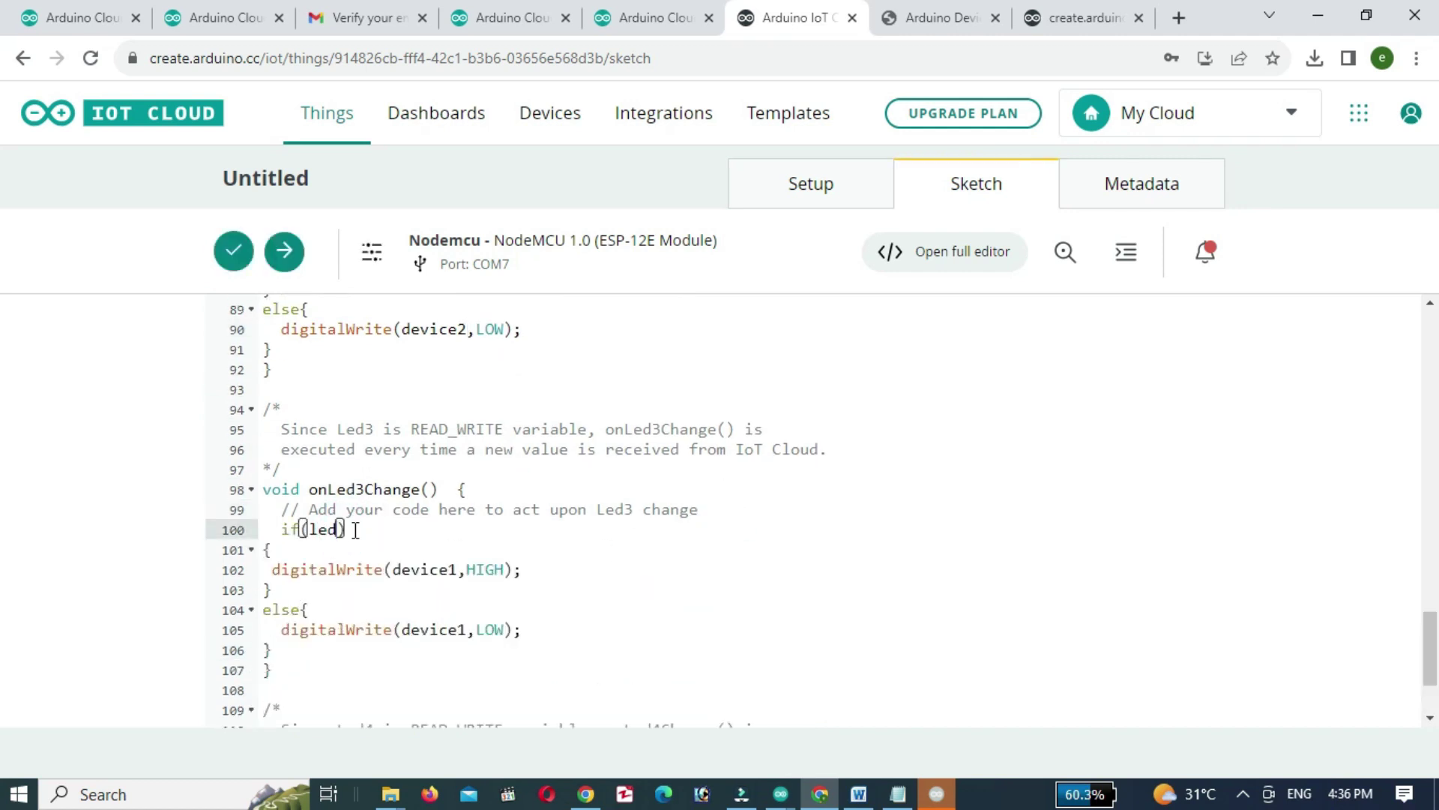
type("3")
left_click(459, 569)
key("BackSpace")
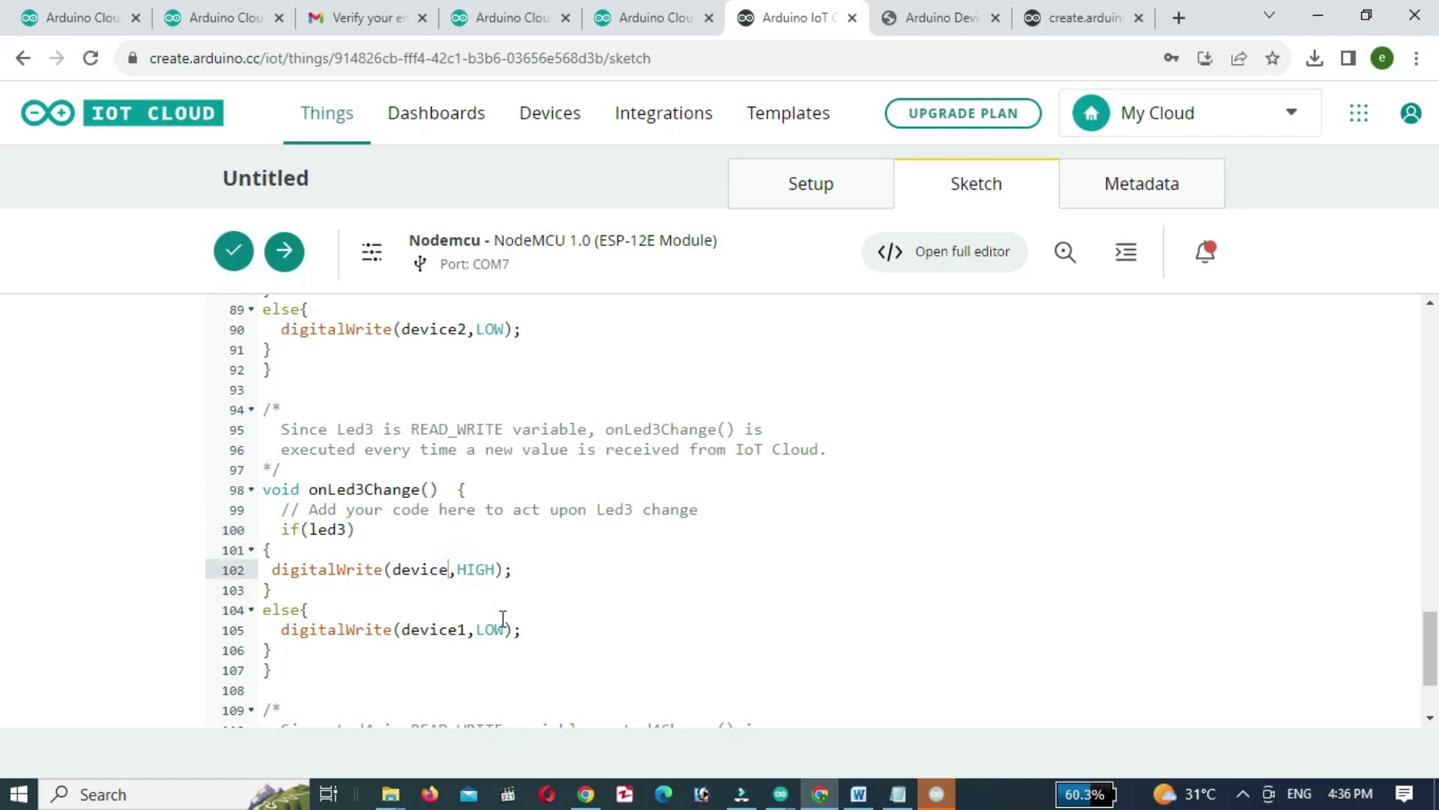
type("3")
key("Down")
key("Down")
key("Down")
key("Delete")
type("3")
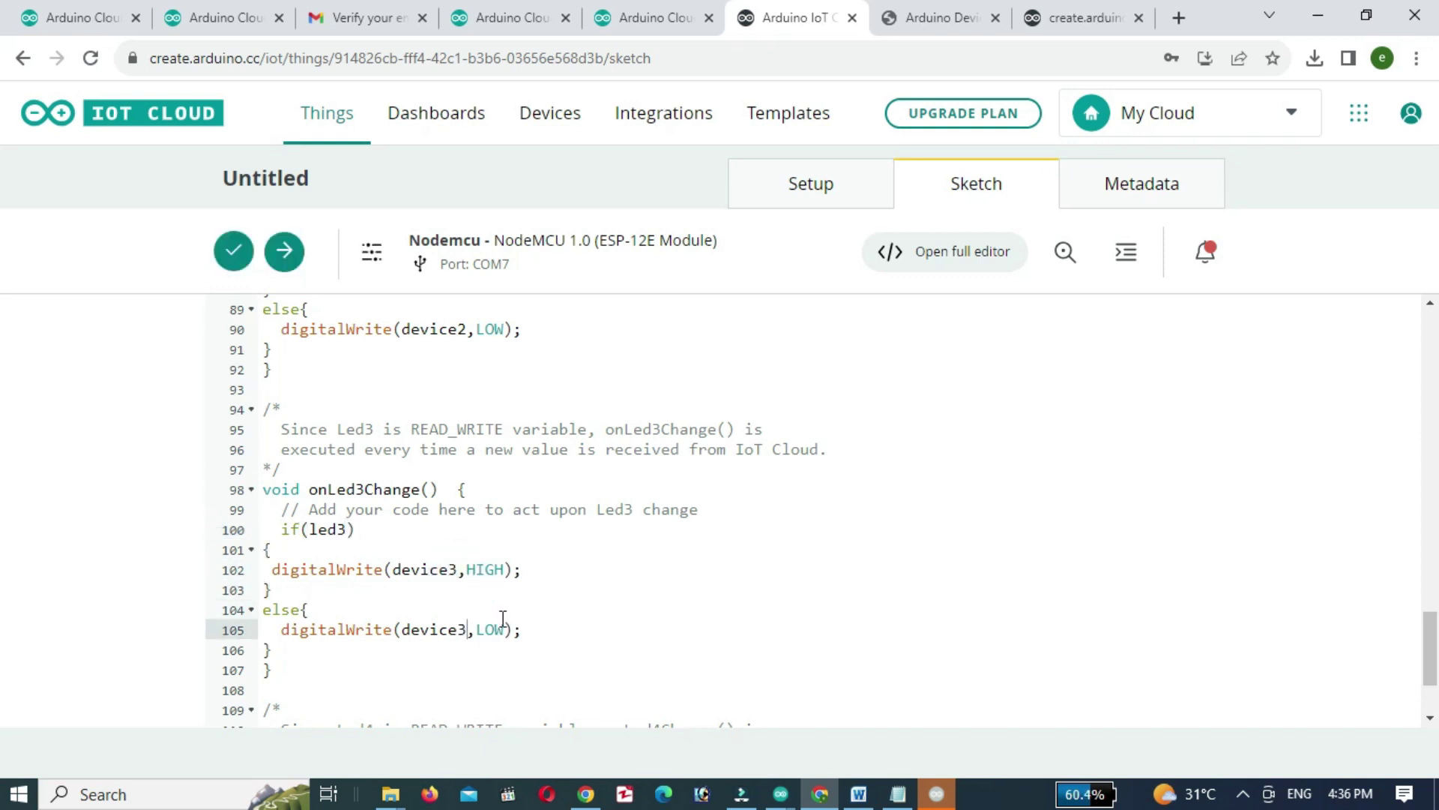
Paste the copied if/else block below the comment in onLed4Change().
scroll(509, 618, "down", 2)
left_click(722, 669)
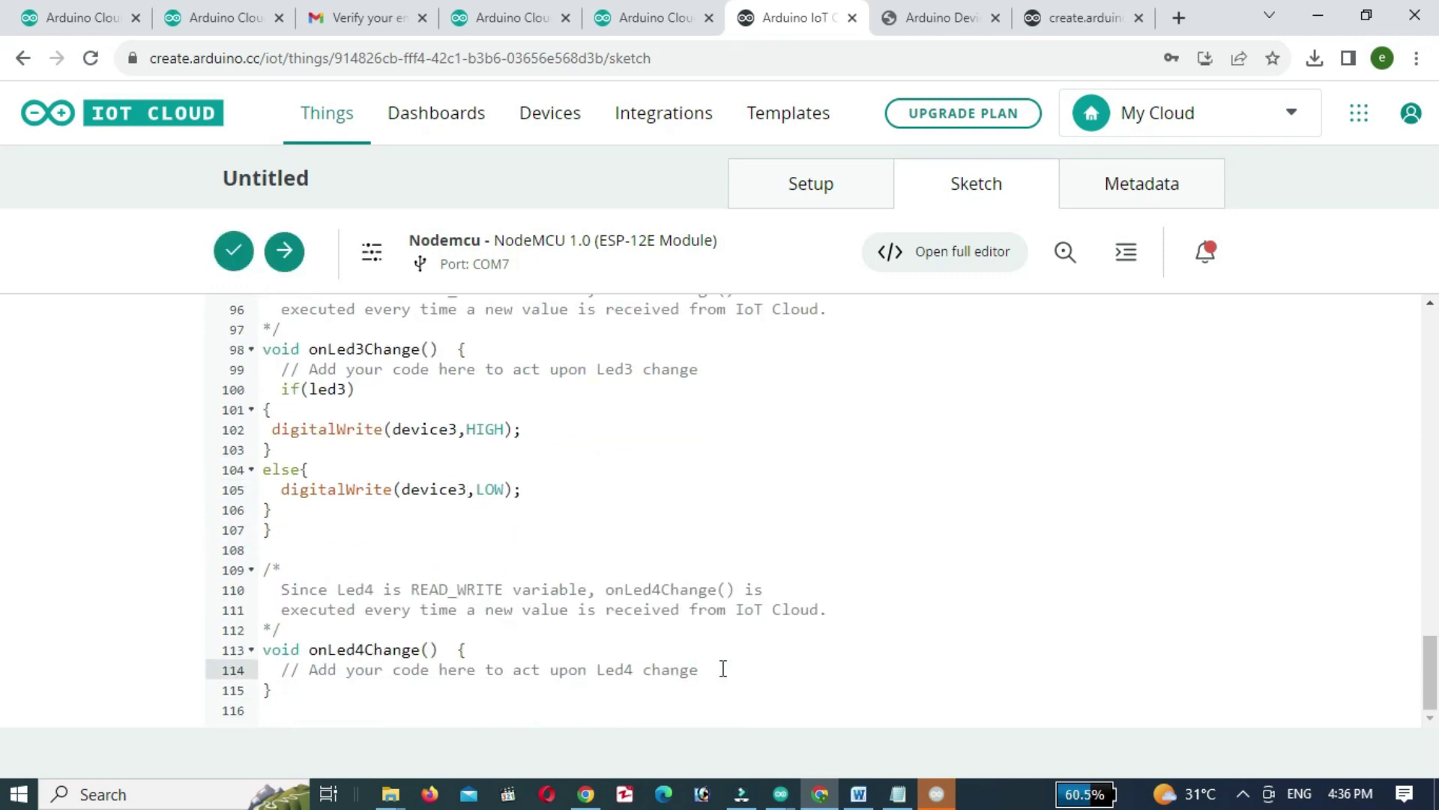
key("Return")
type("if(led1) {  digitalWrite(device1,HIGH); } else{   digitalWrite(device1,LOW); }")
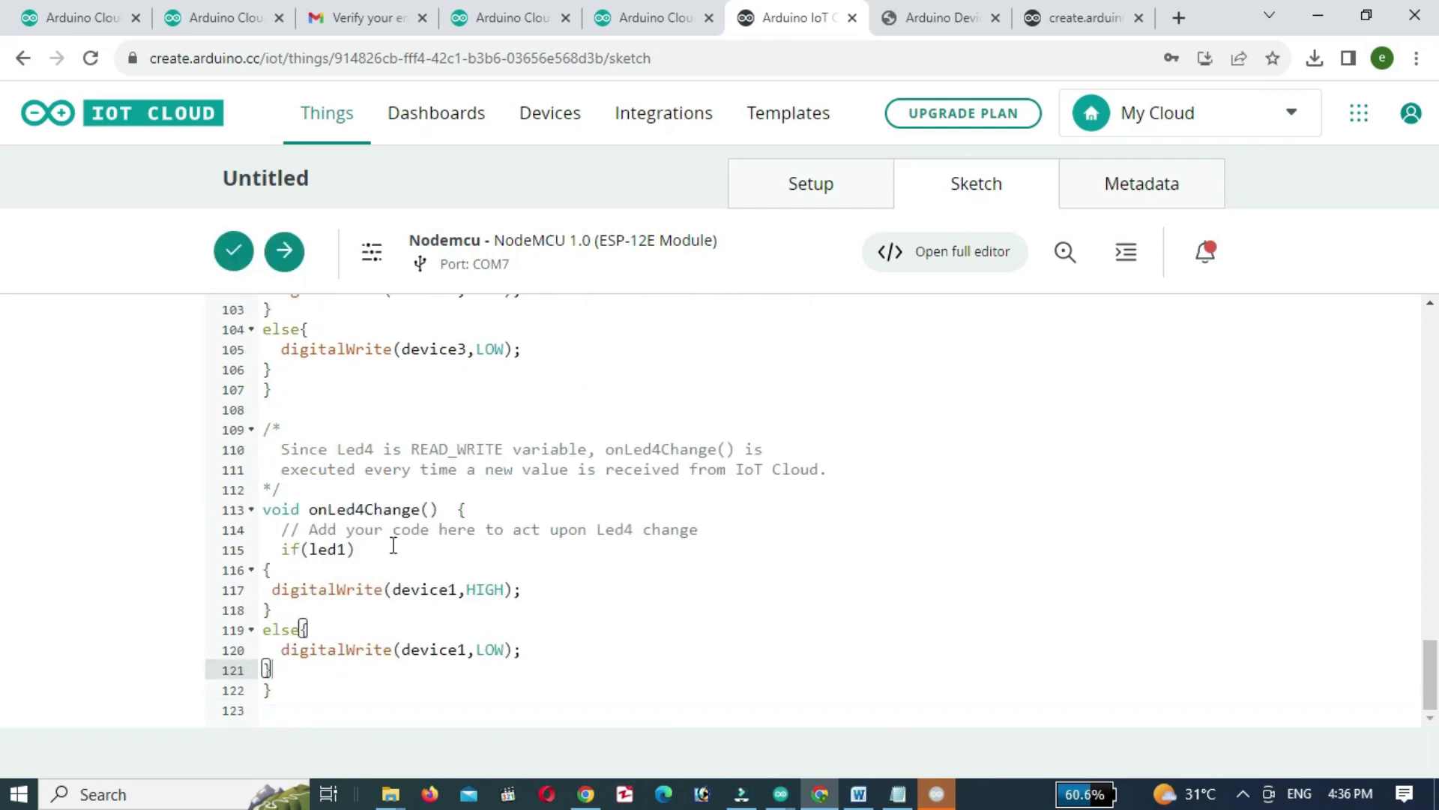
Change the pasted block in onLed4Change() to use led4 in the condition and device4 in both digitalWrite lines.
left_click(352, 549)
key("BackSpace")
type("4")
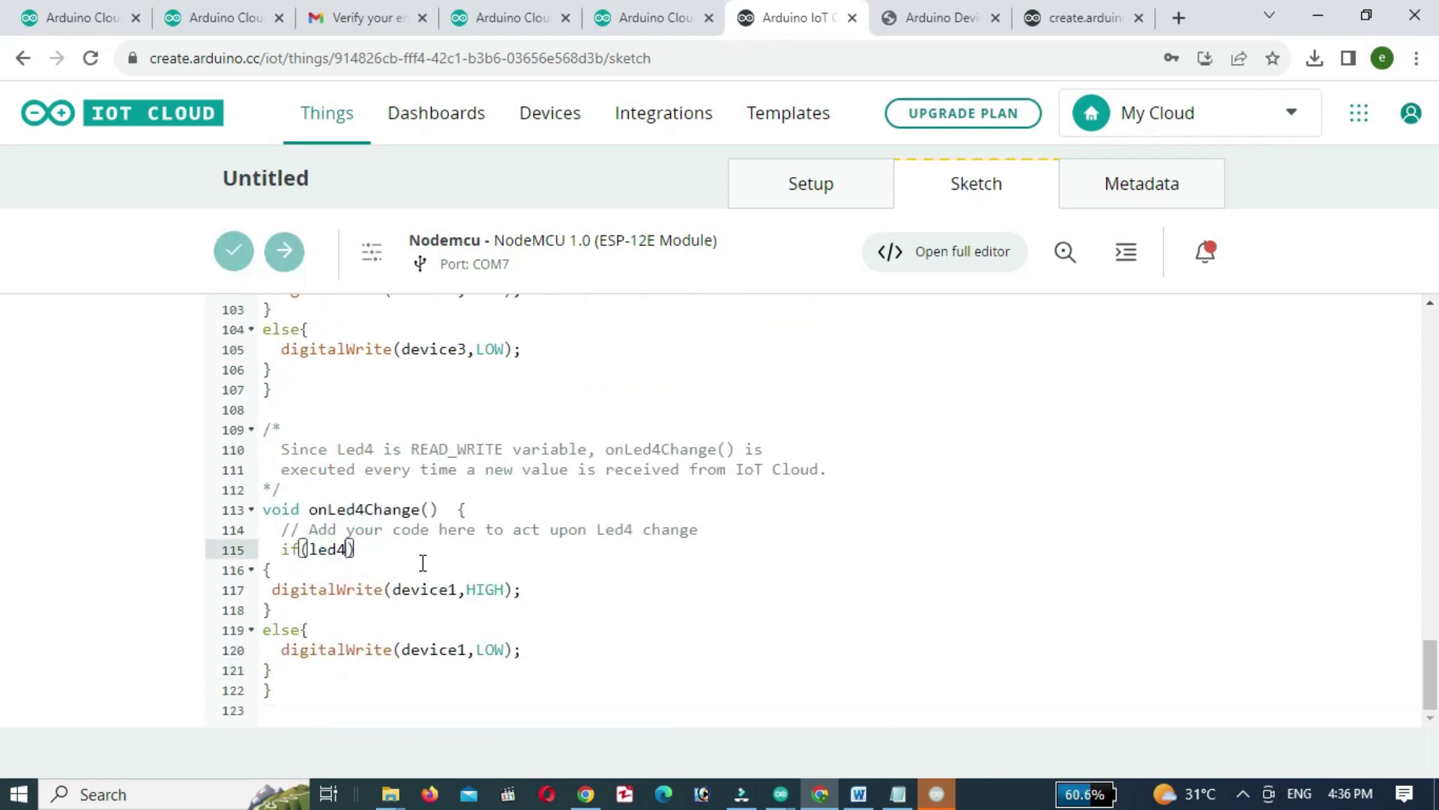
left_click(454, 589)
key("BackSpace")
type("4")
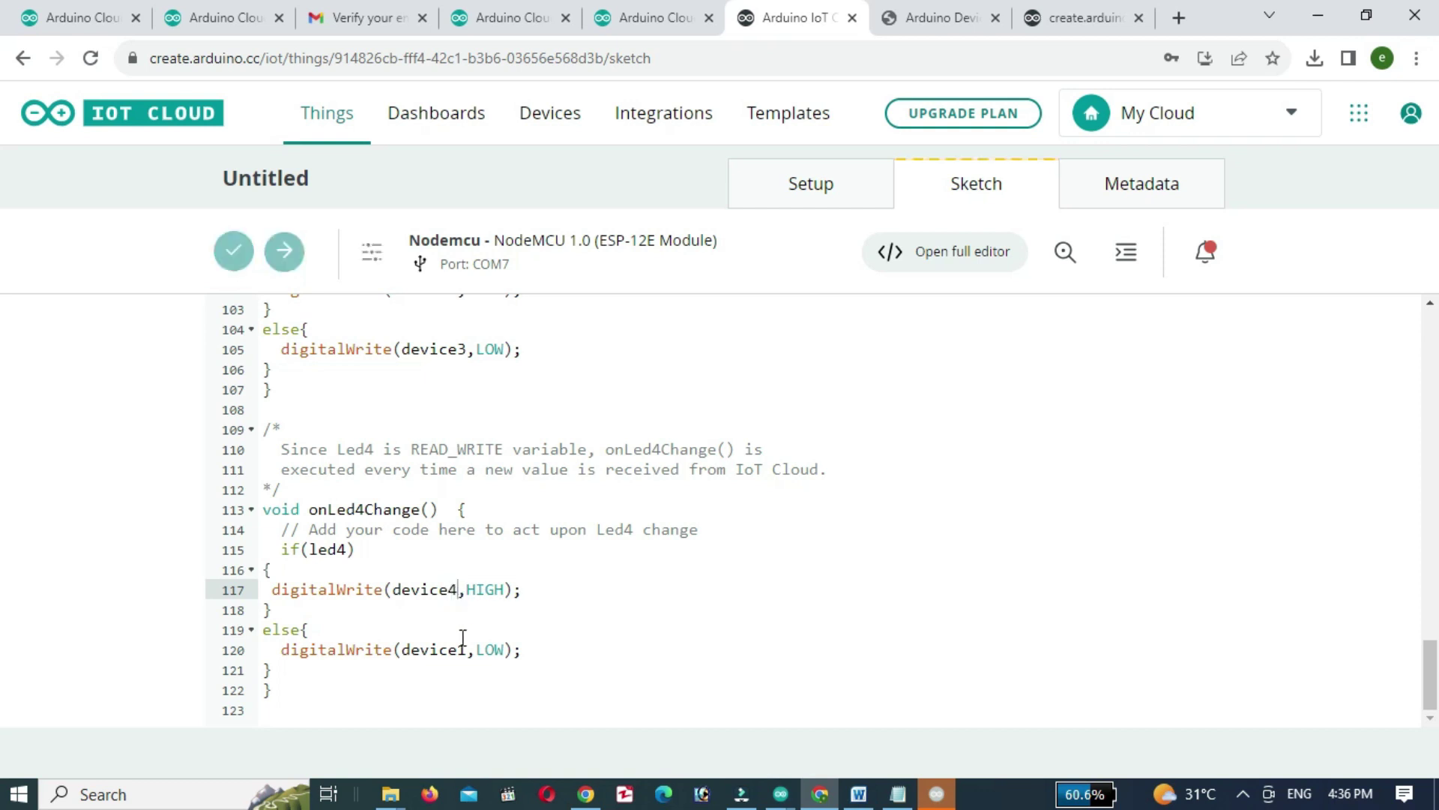
left_click(465, 649)
key("BackSpace")
Add the line potvalue=analogRead(pot); below the "Your code here" comment in loop().
scroll(504, 615, "up", 10)
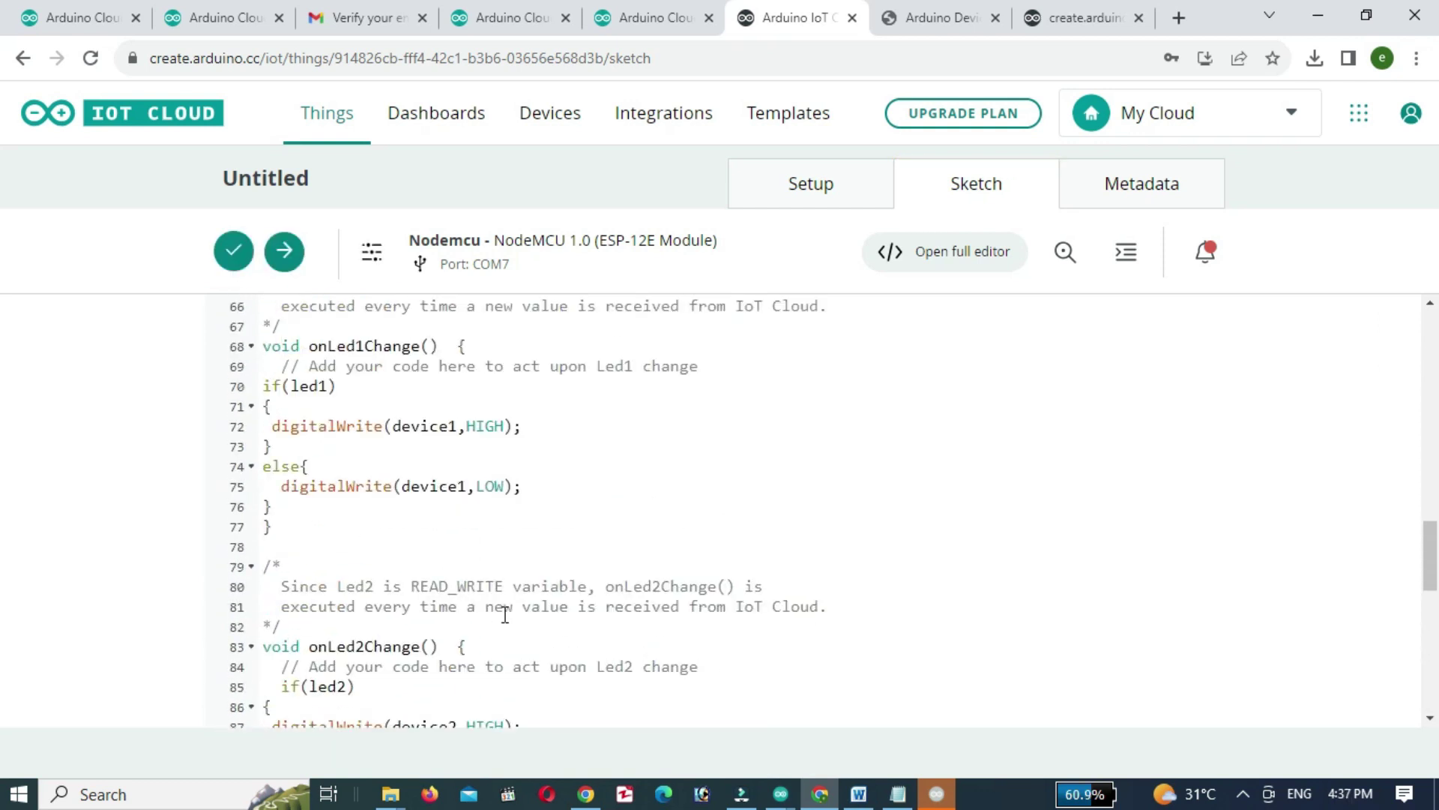
scroll(505, 615, "up", 4)
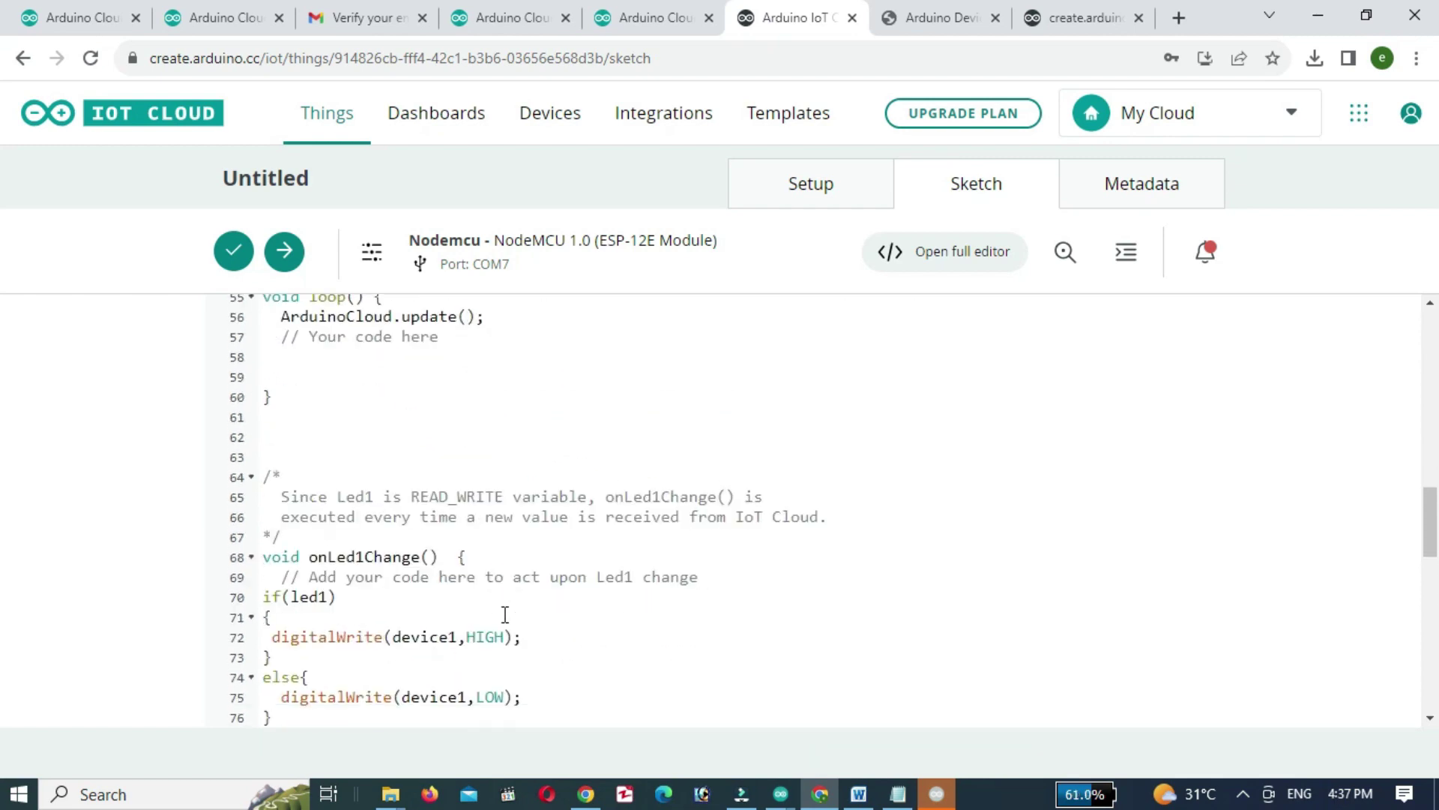
scroll(505, 615, "down", 10)
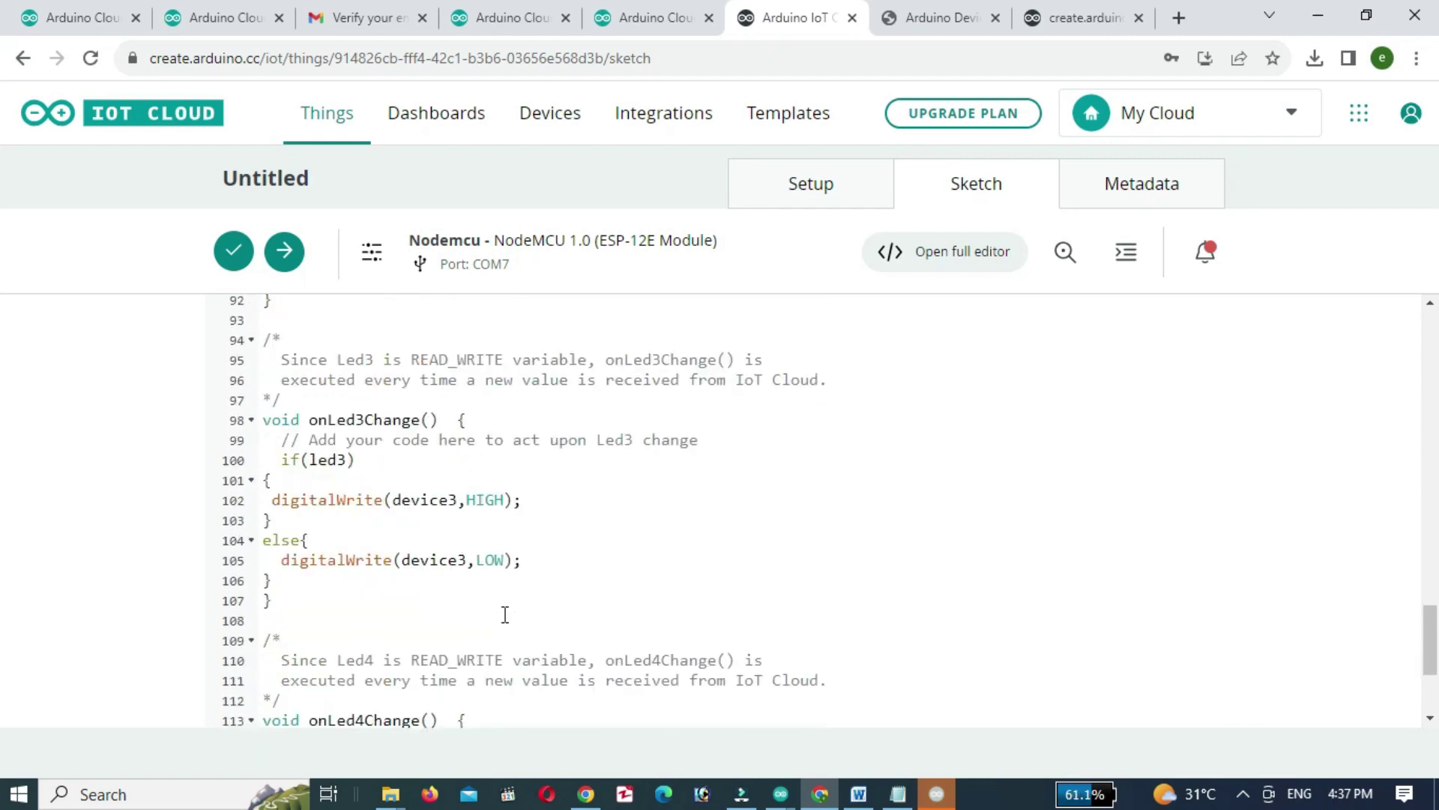
scroll(504, 615, "down", 3)
scroll(504, 614, "up", 20)
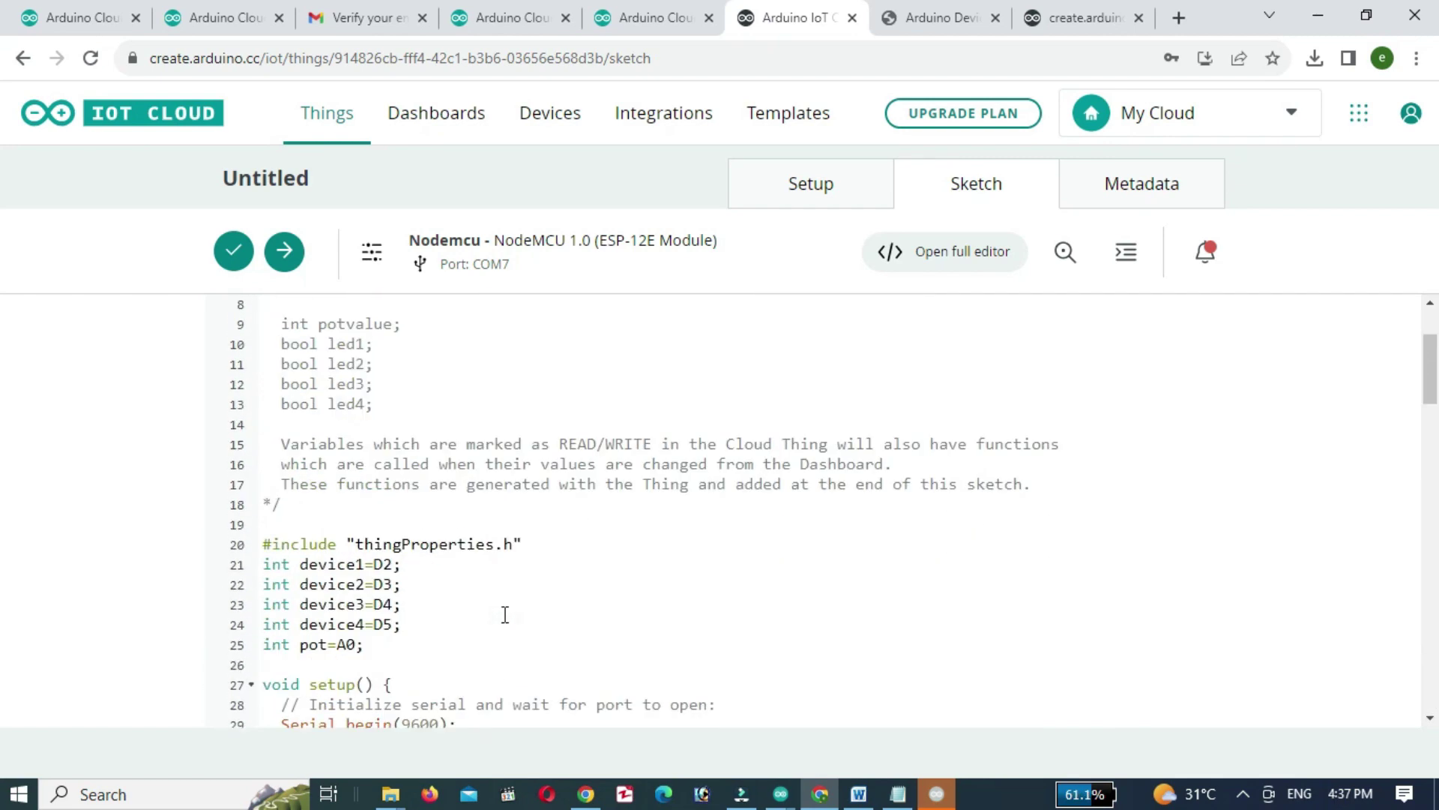
scroll(504, 615, "up", 2)
scroll(504, 614, "down", 13)
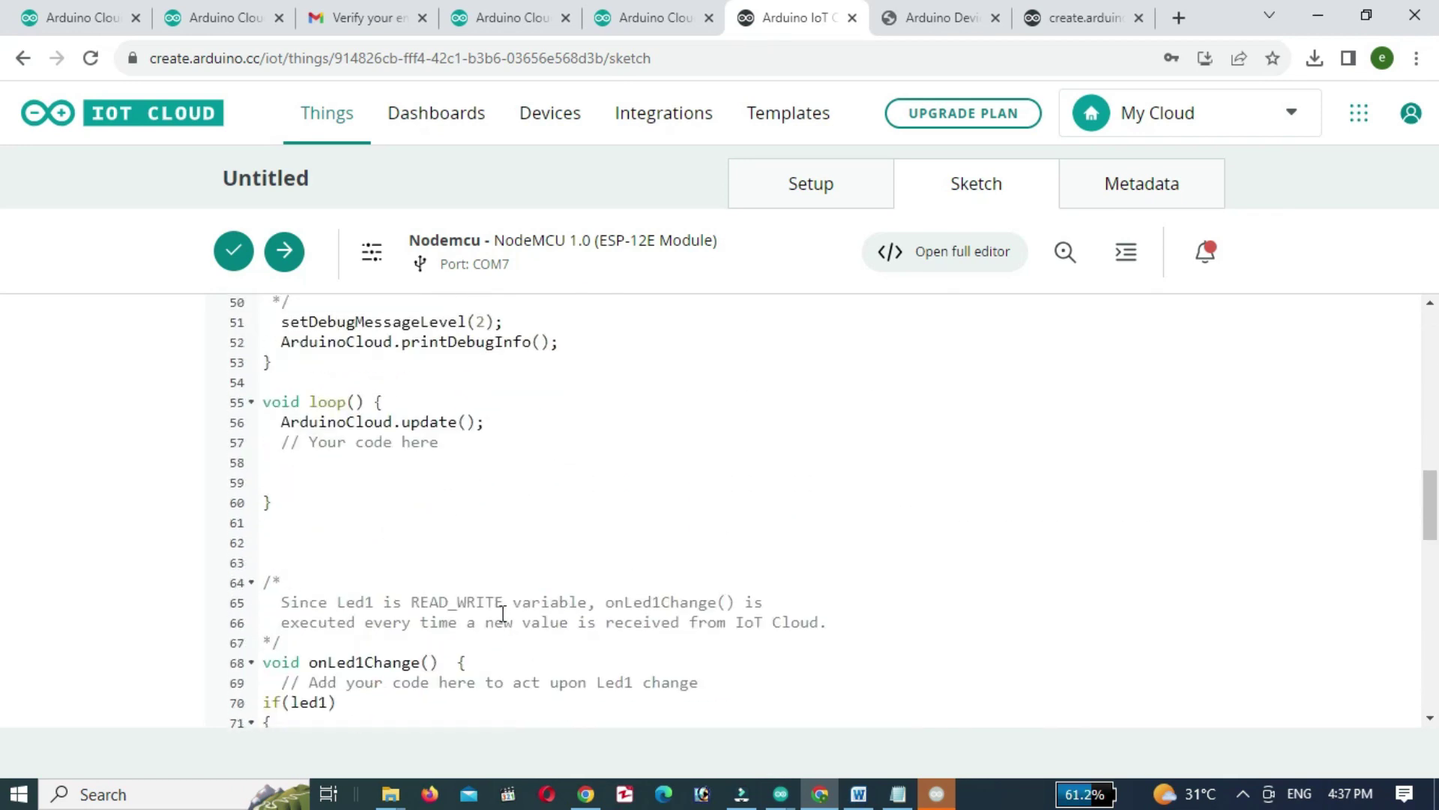
left_click(279, 481)
type("potv")
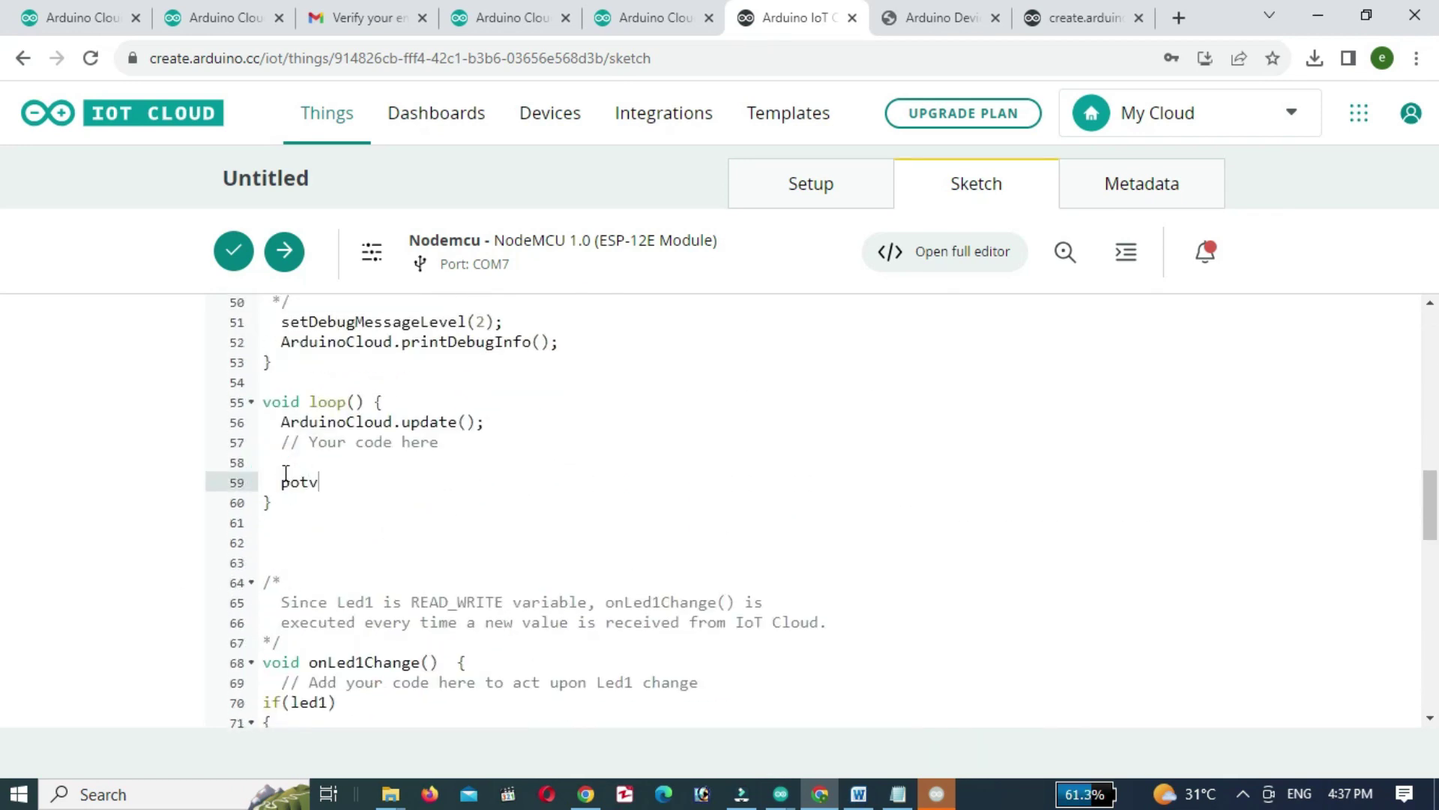
type("aluea=")
key("Left")
type("a")
key("Right")
type("analog")
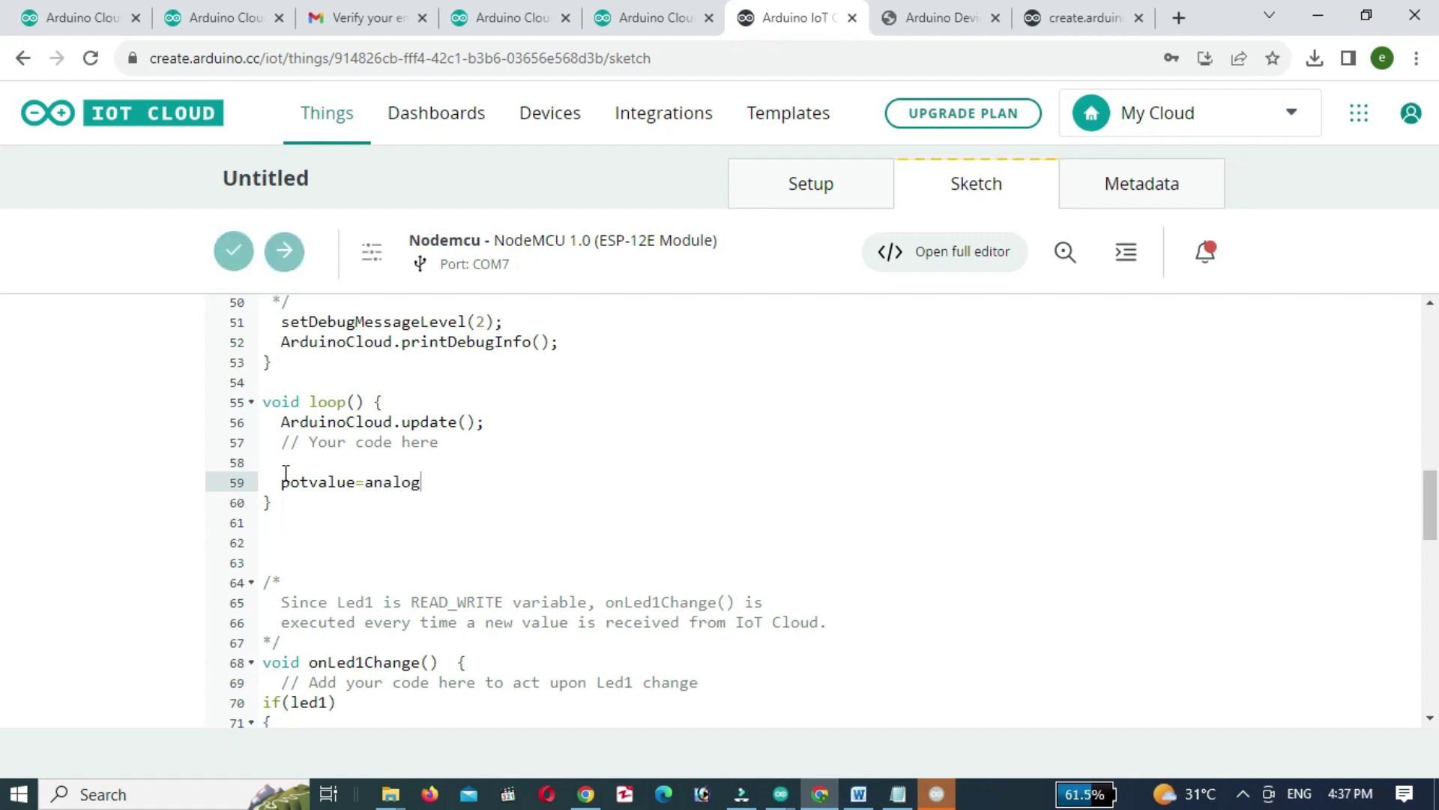
type("Read(pot")
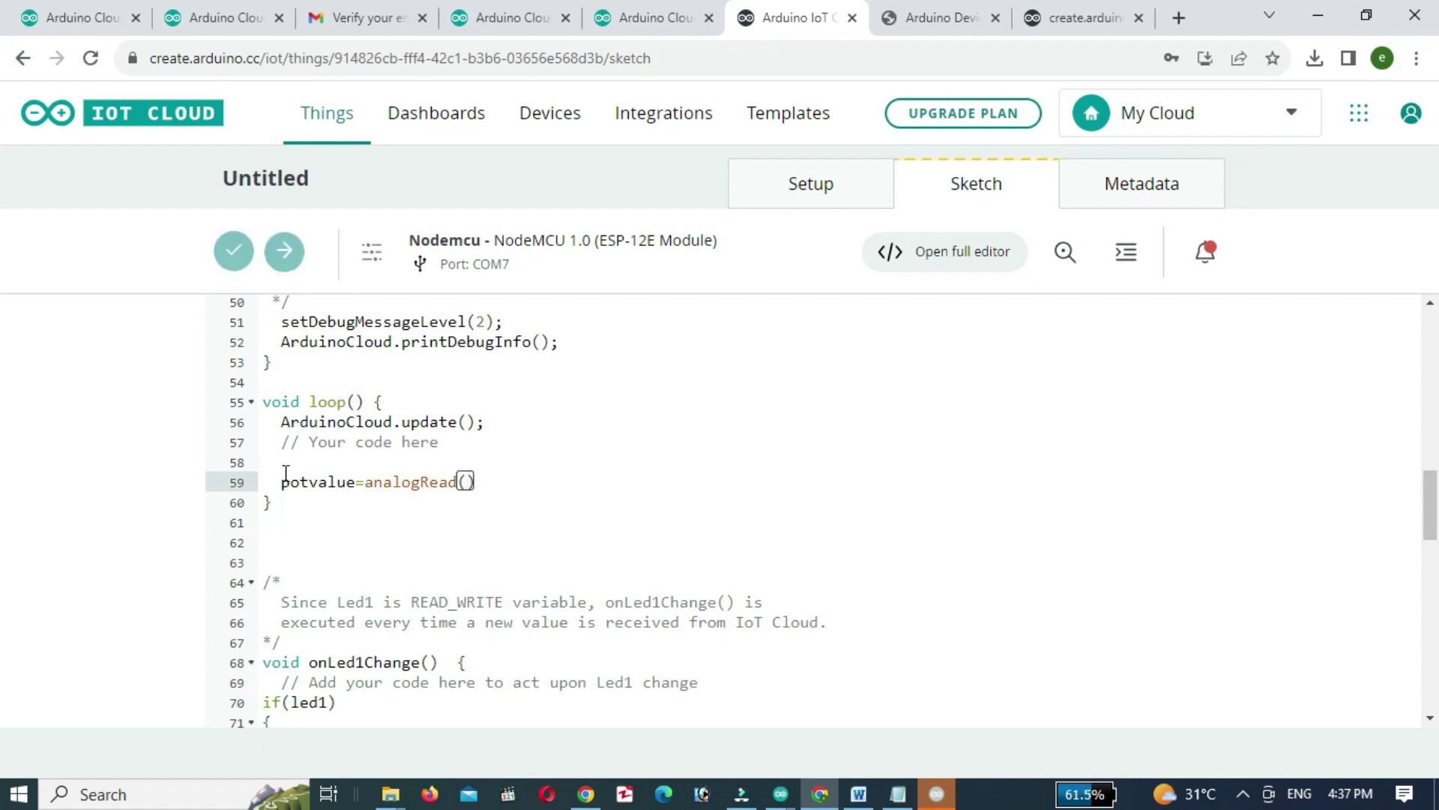
type(");")
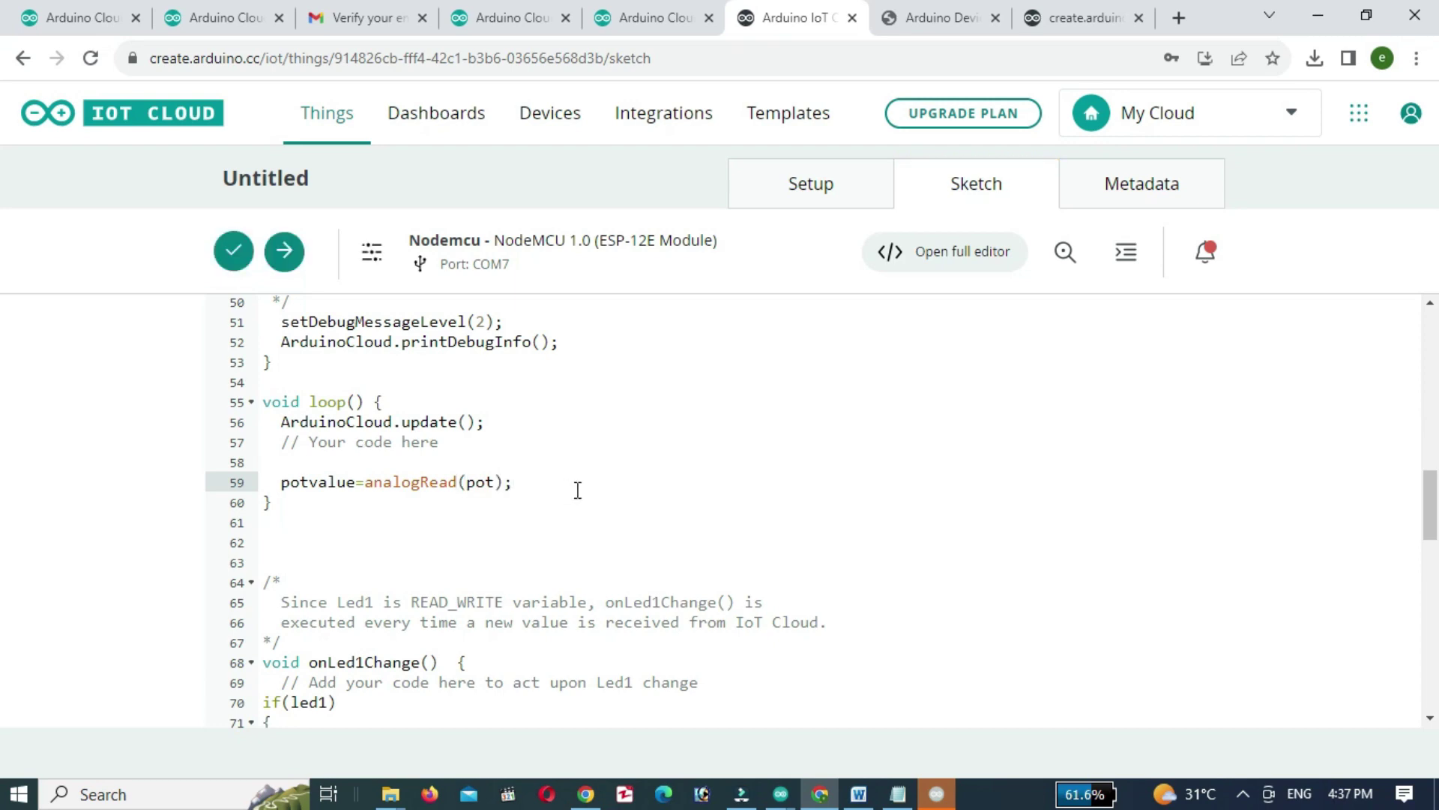
Check through the finished sketch and upload it to the NodeMCU board on COM7.
scroll(578, 489, "down", 1)
scroll(578, 489, "down", 9)
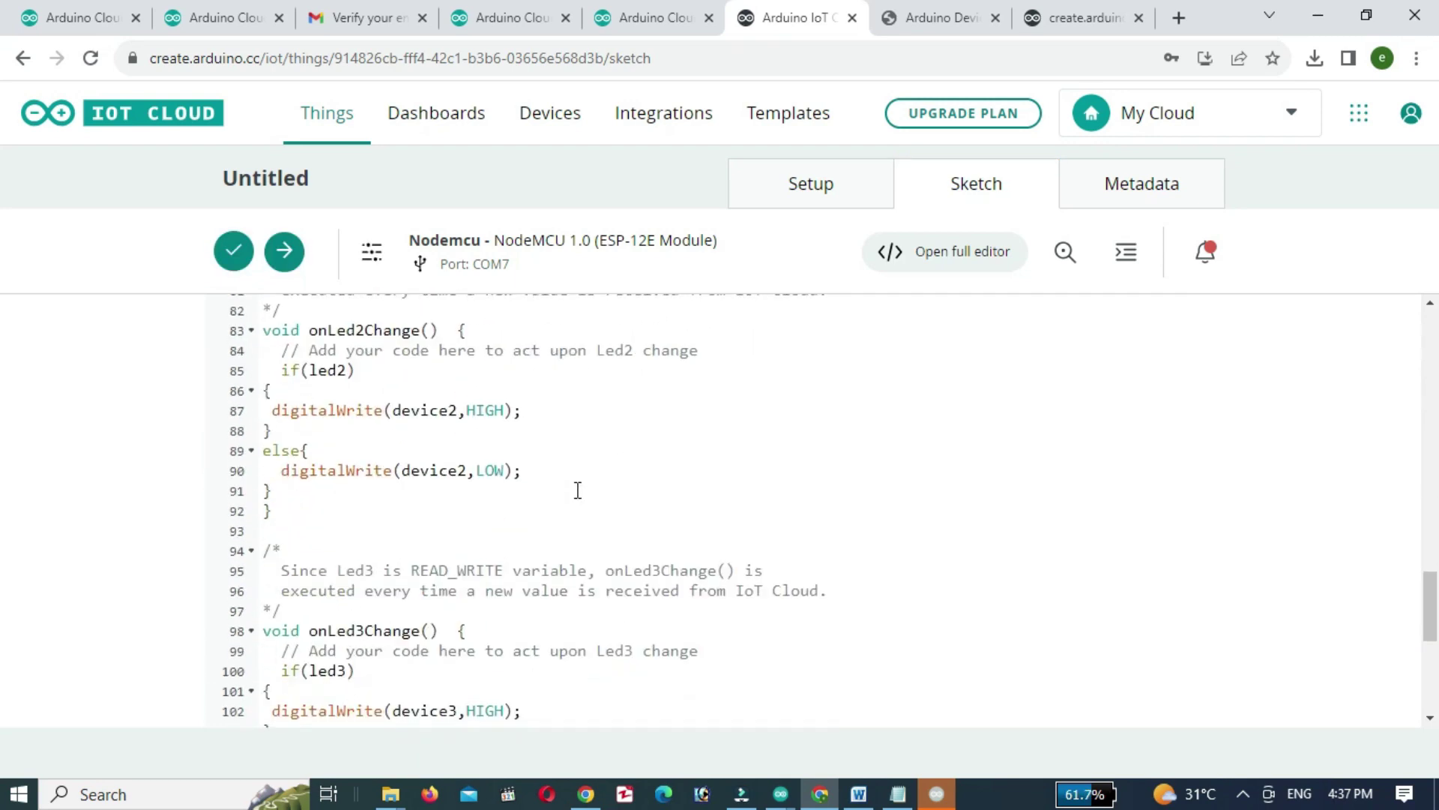
scroll(576, 487, "up", 12)
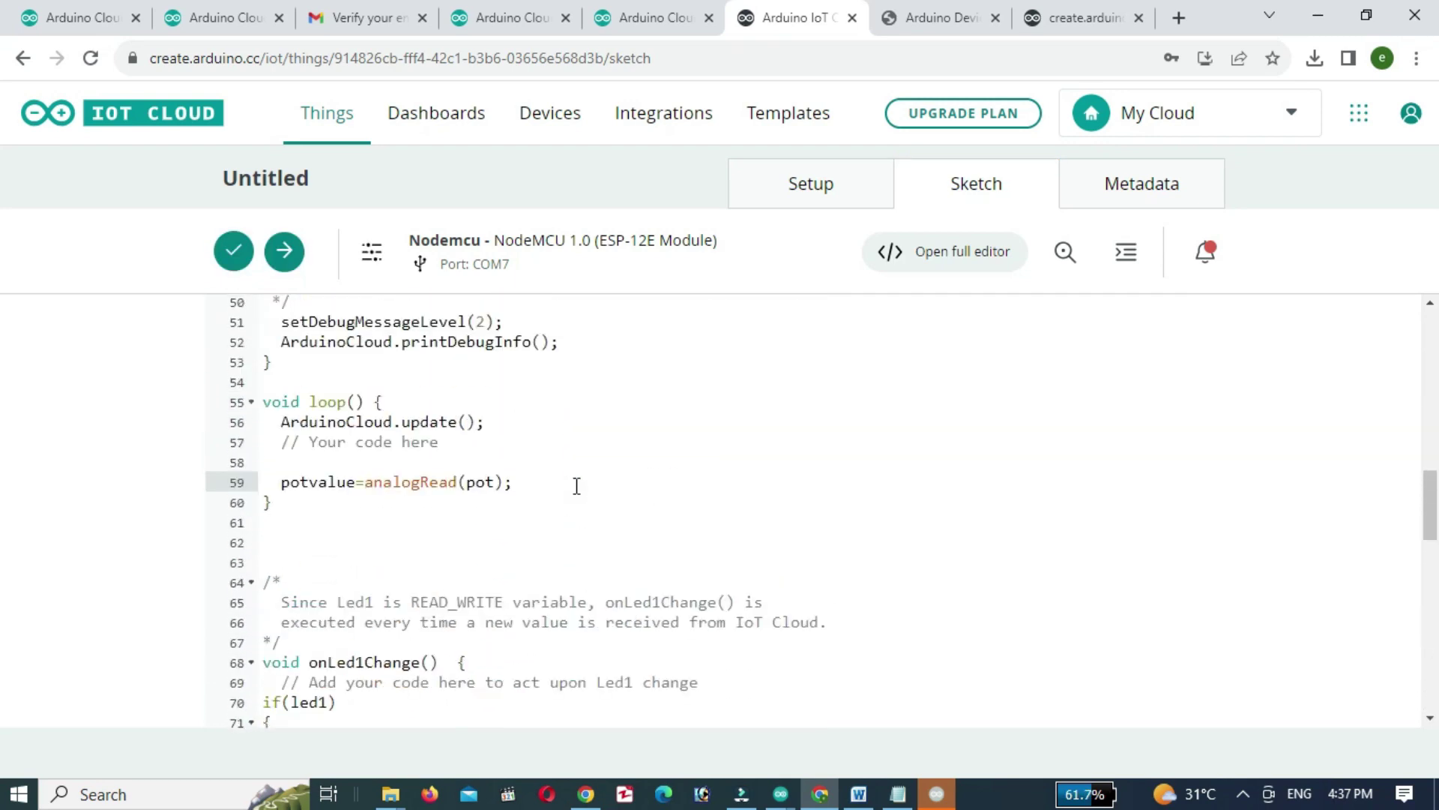
scroll(577, 487, "up", 11)
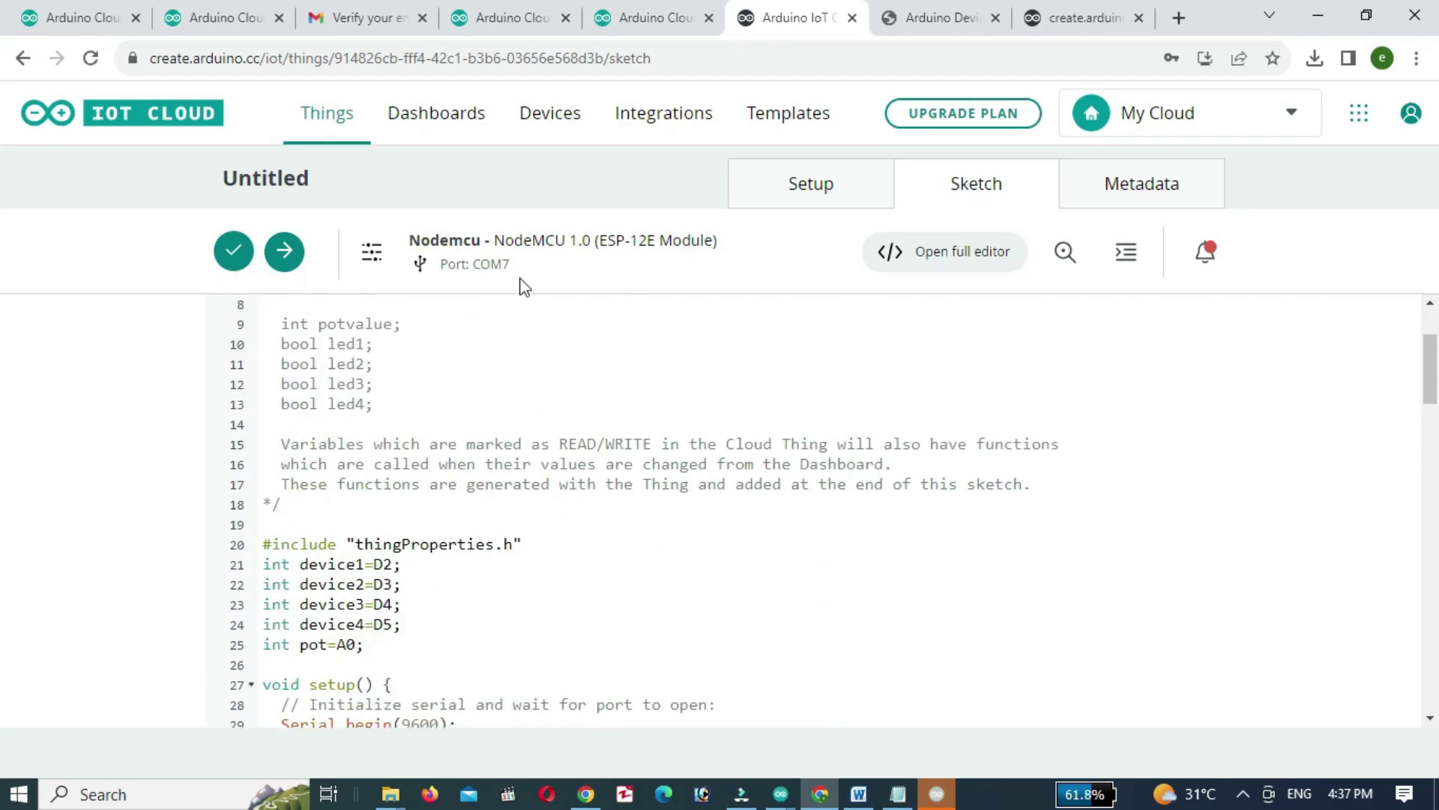
left_click(284, 255)
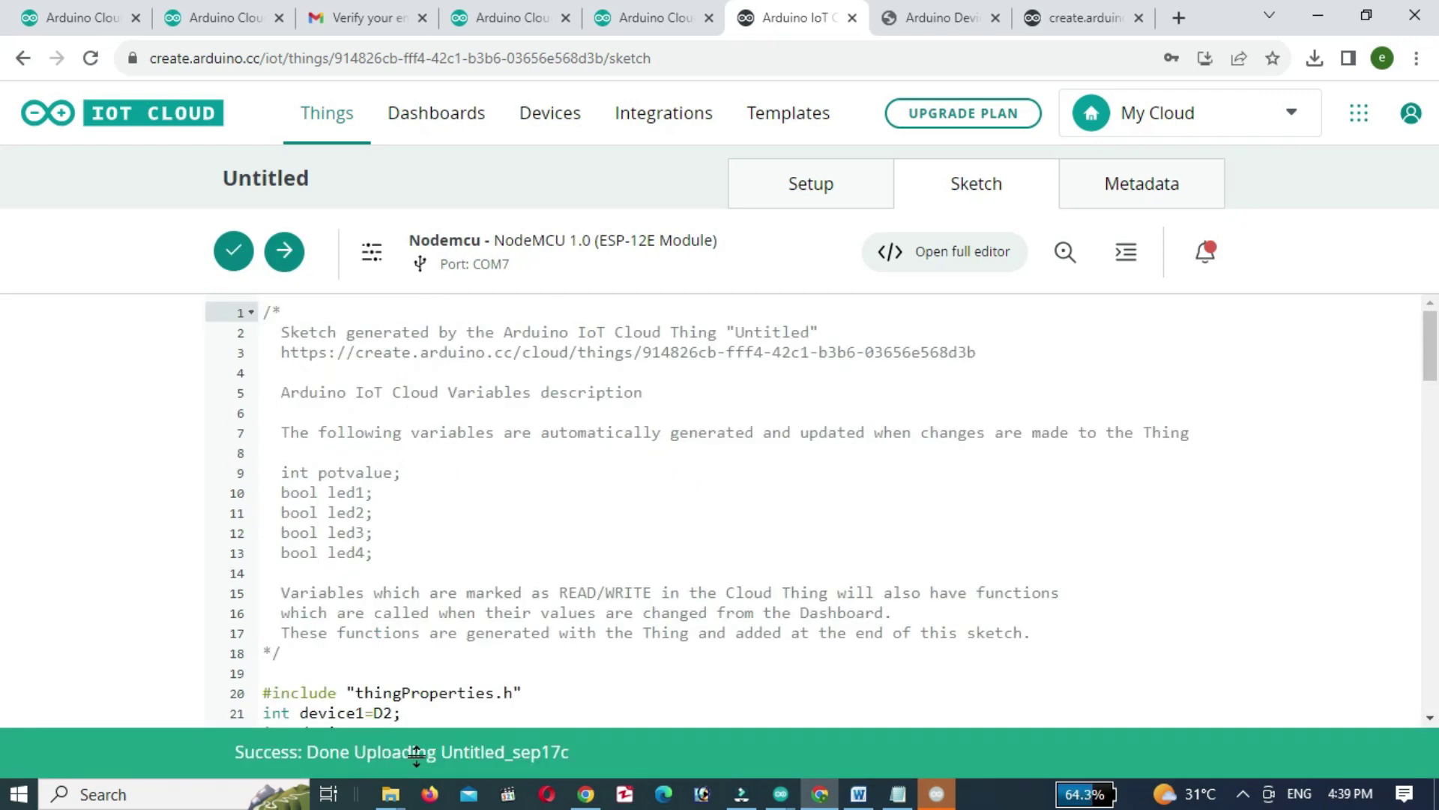
Create a new dashboard and name it "Getting started with Arduino IoT".
left_click(439, 119)
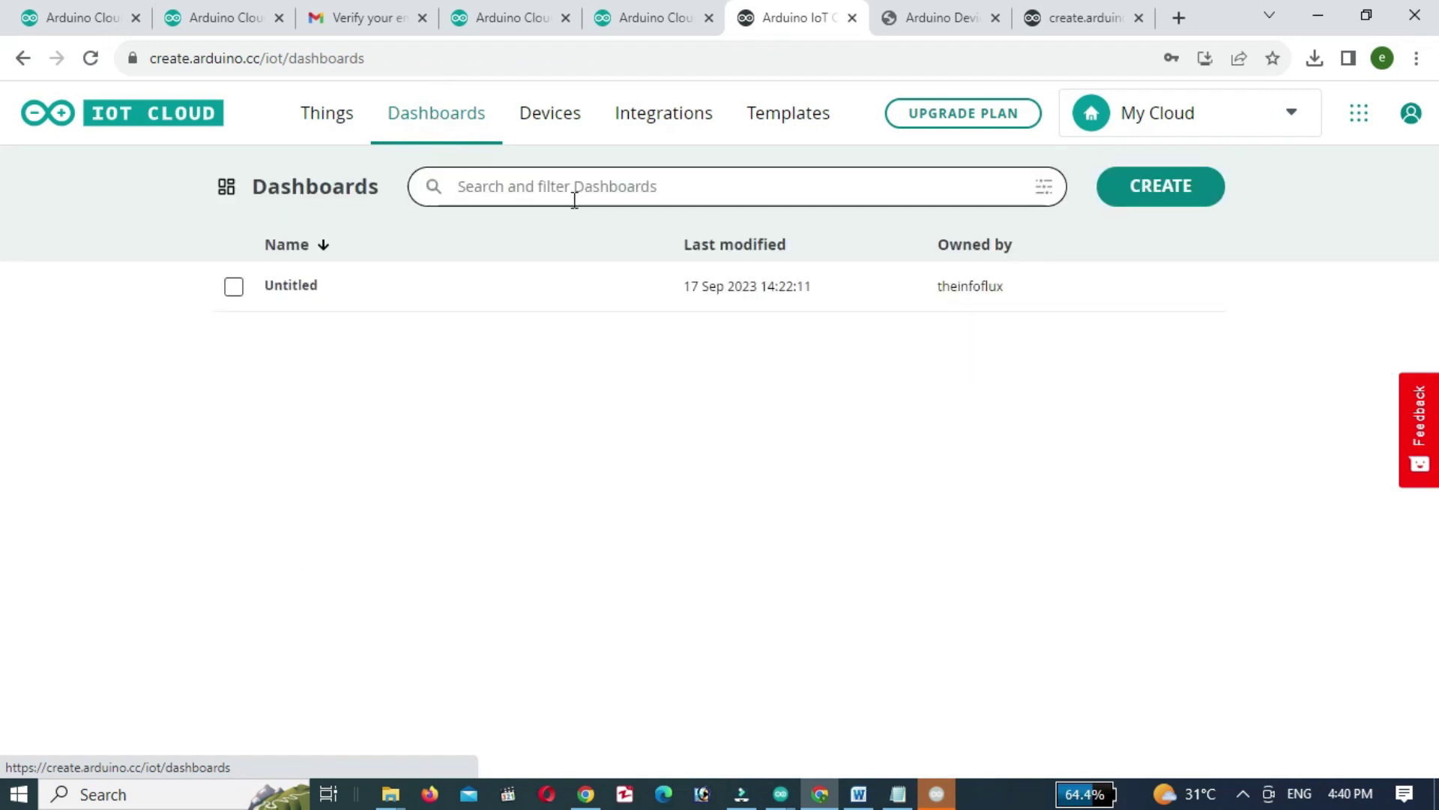
left_click(1153, 188)
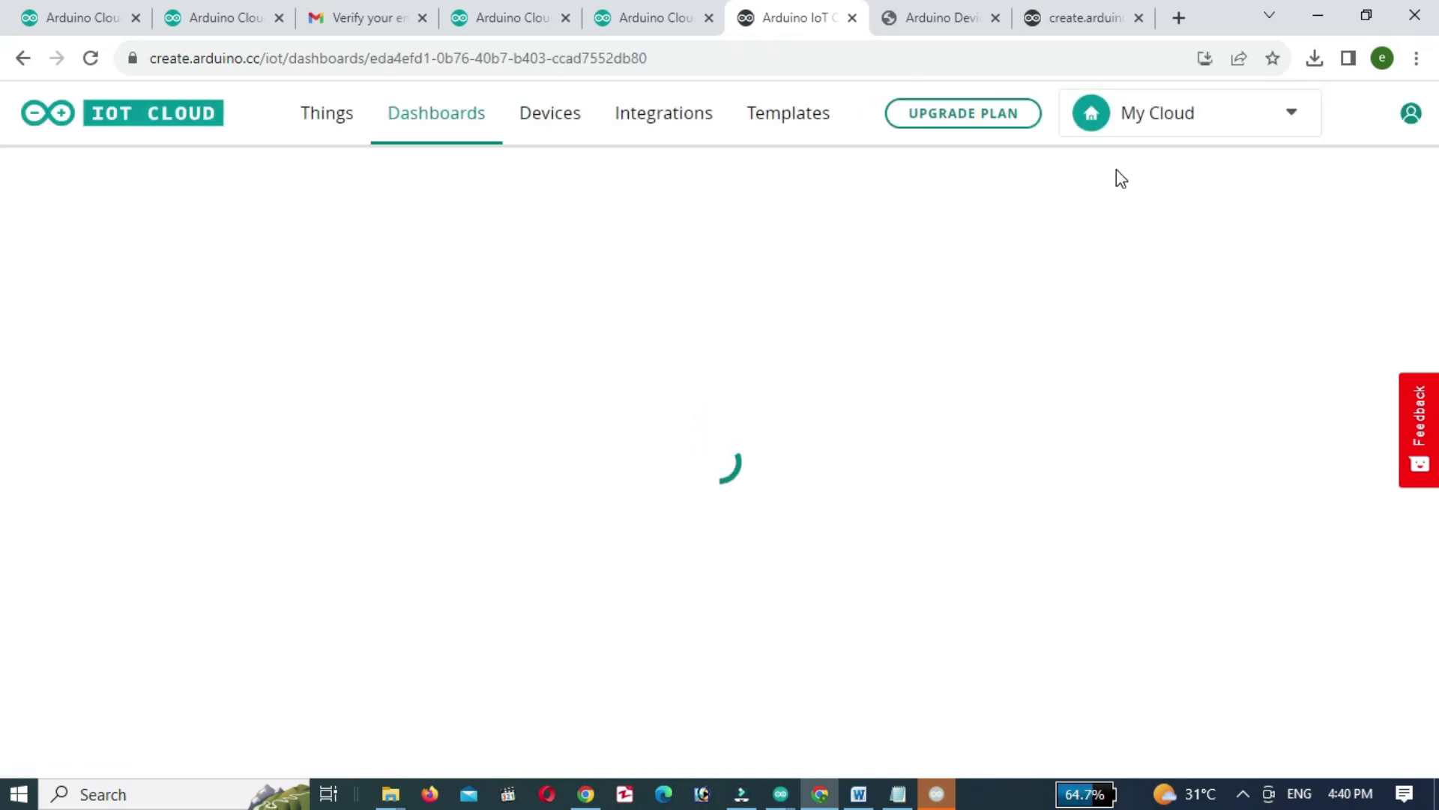
key("BackSpace")
key("BackSpace")
key("BackSpace")
key("BackSpace")
key("BackSpace")
key("BackSpace")
key("BackSpace")
key("BackSpace")
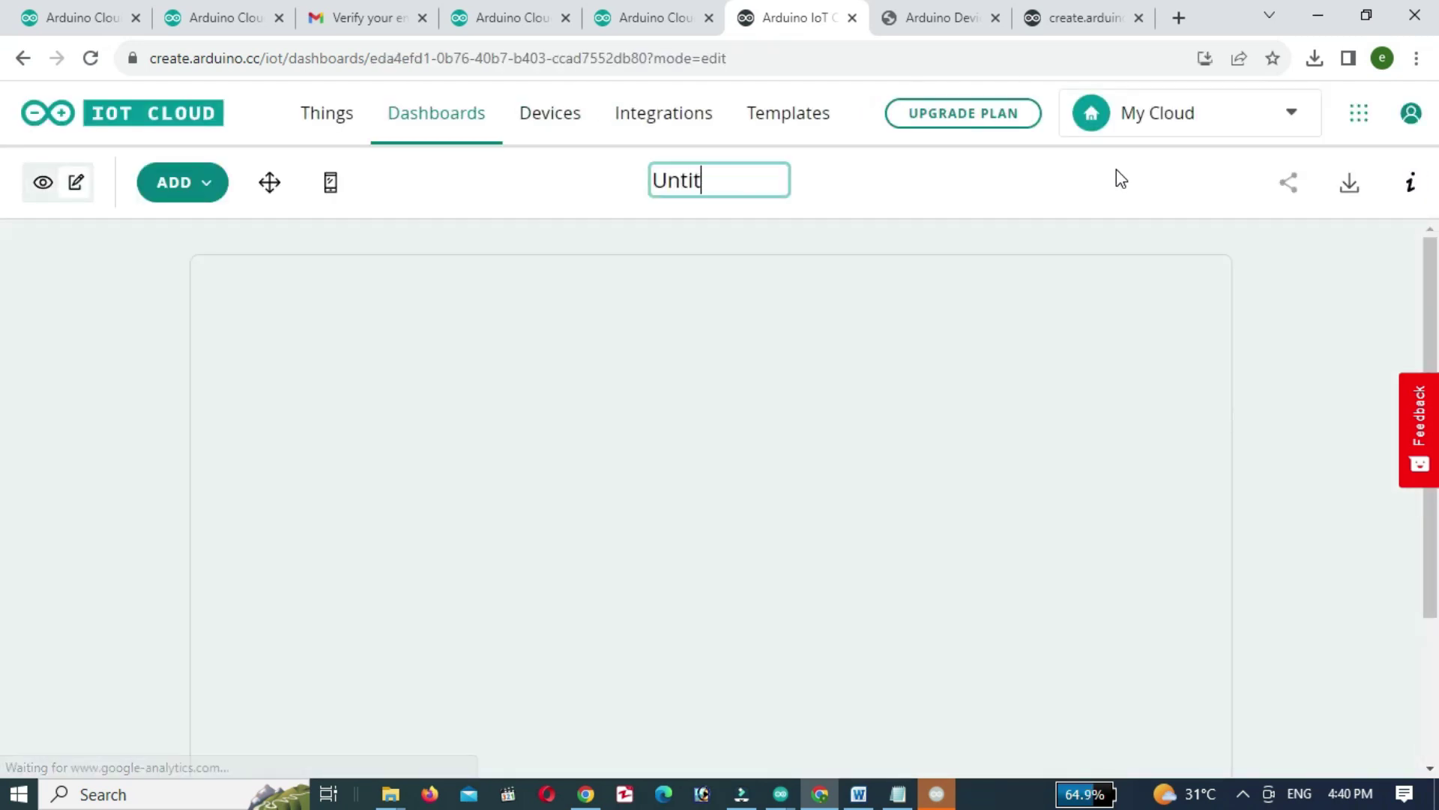
type("Getting ")
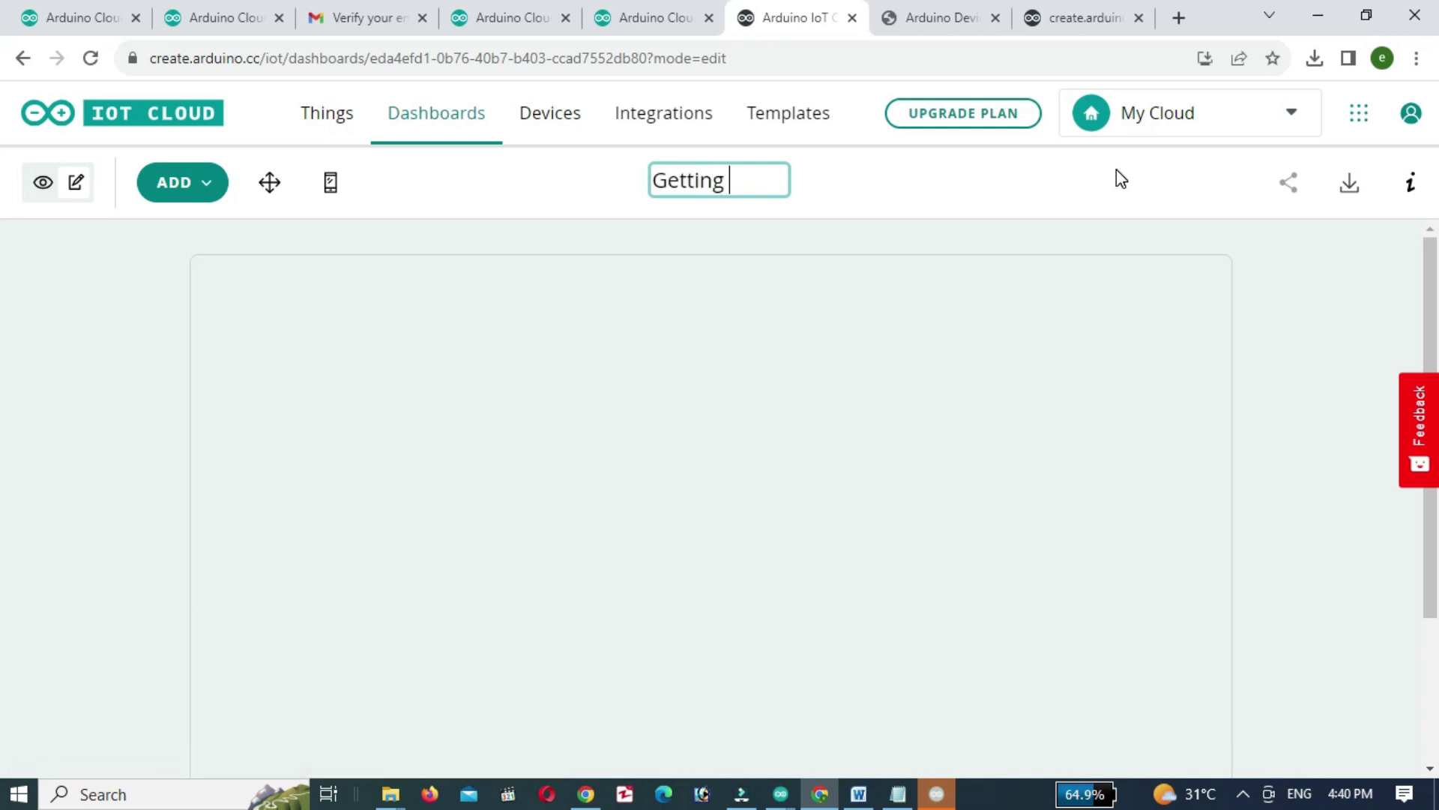
type("started with Ardi")
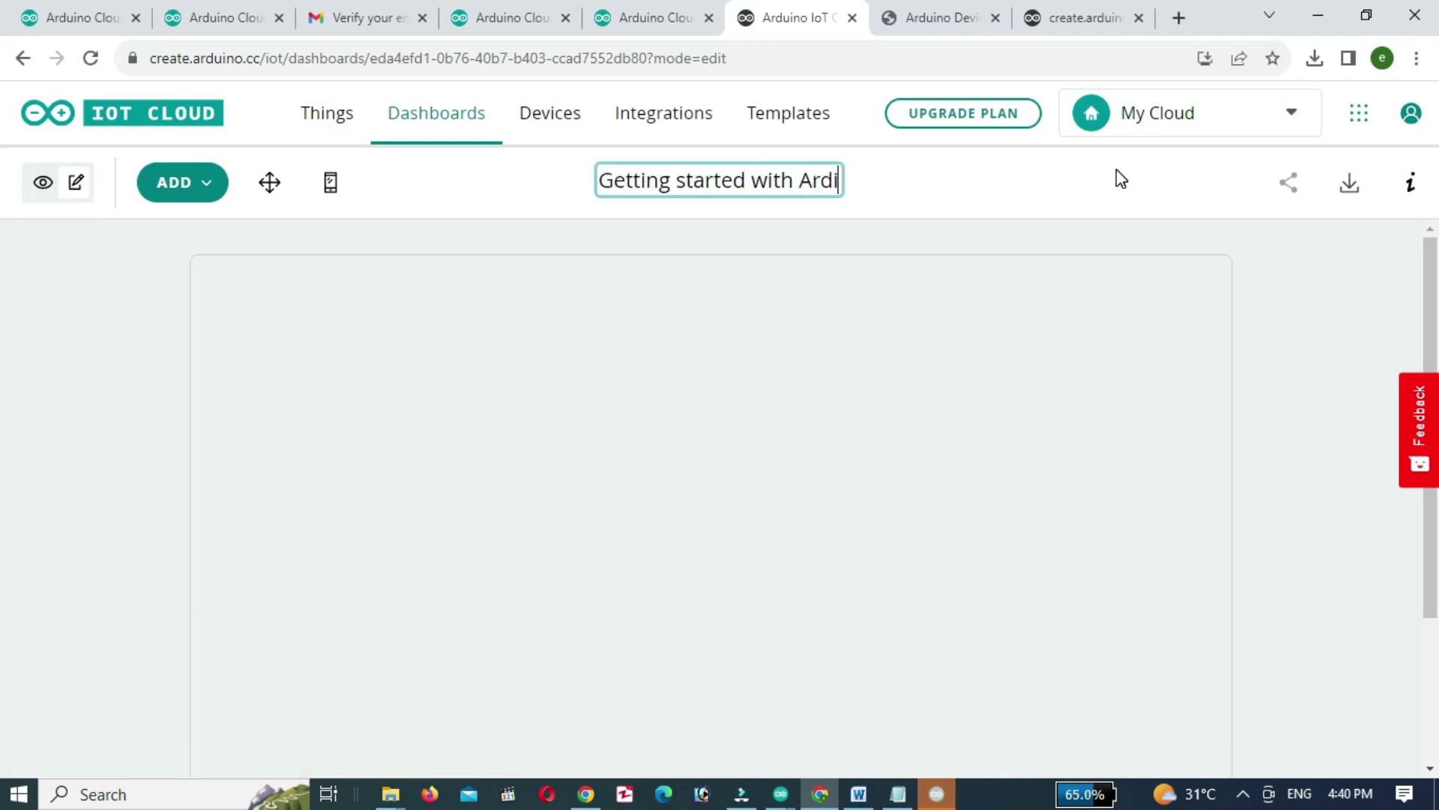
key("BackSpace")
type("uino")
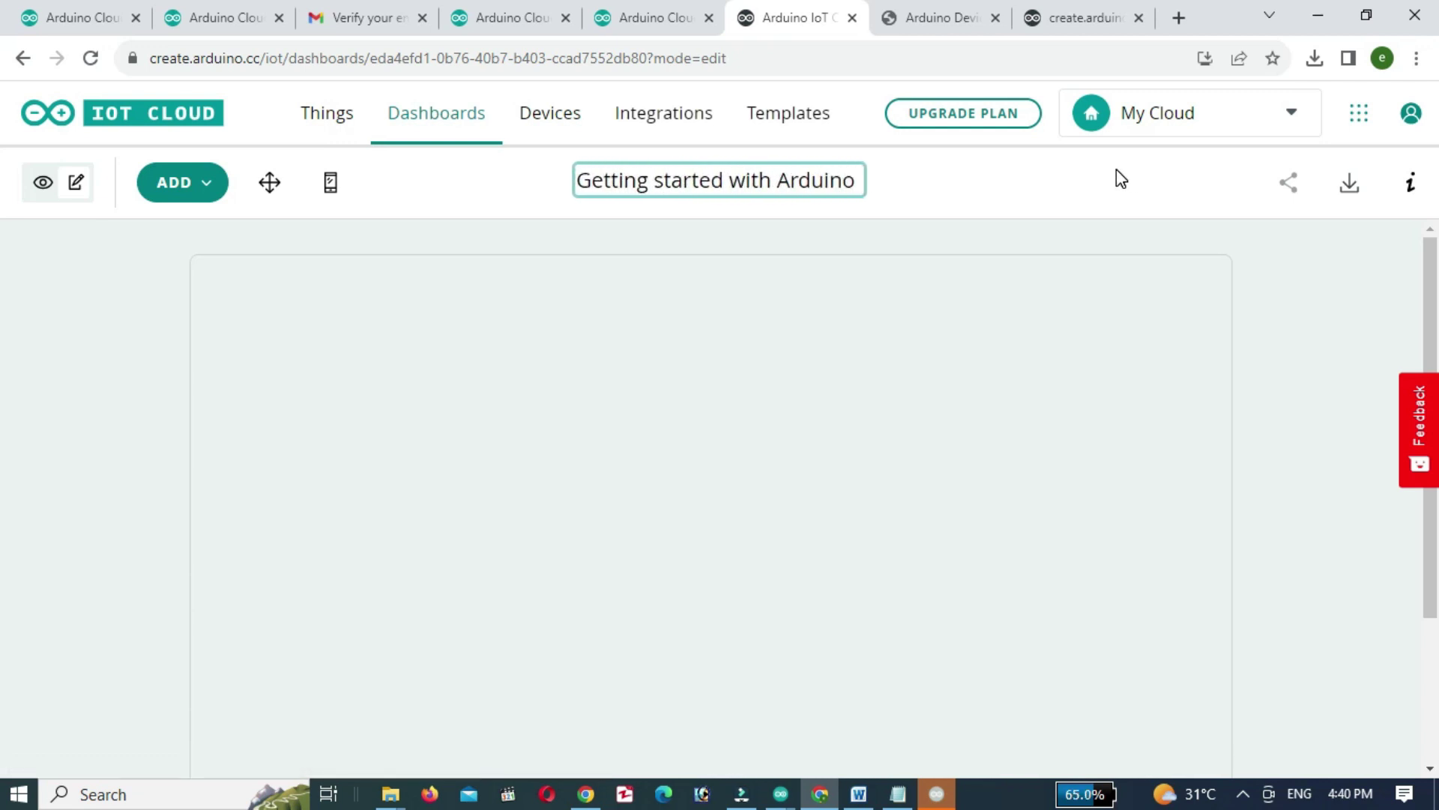
type(" IoT")
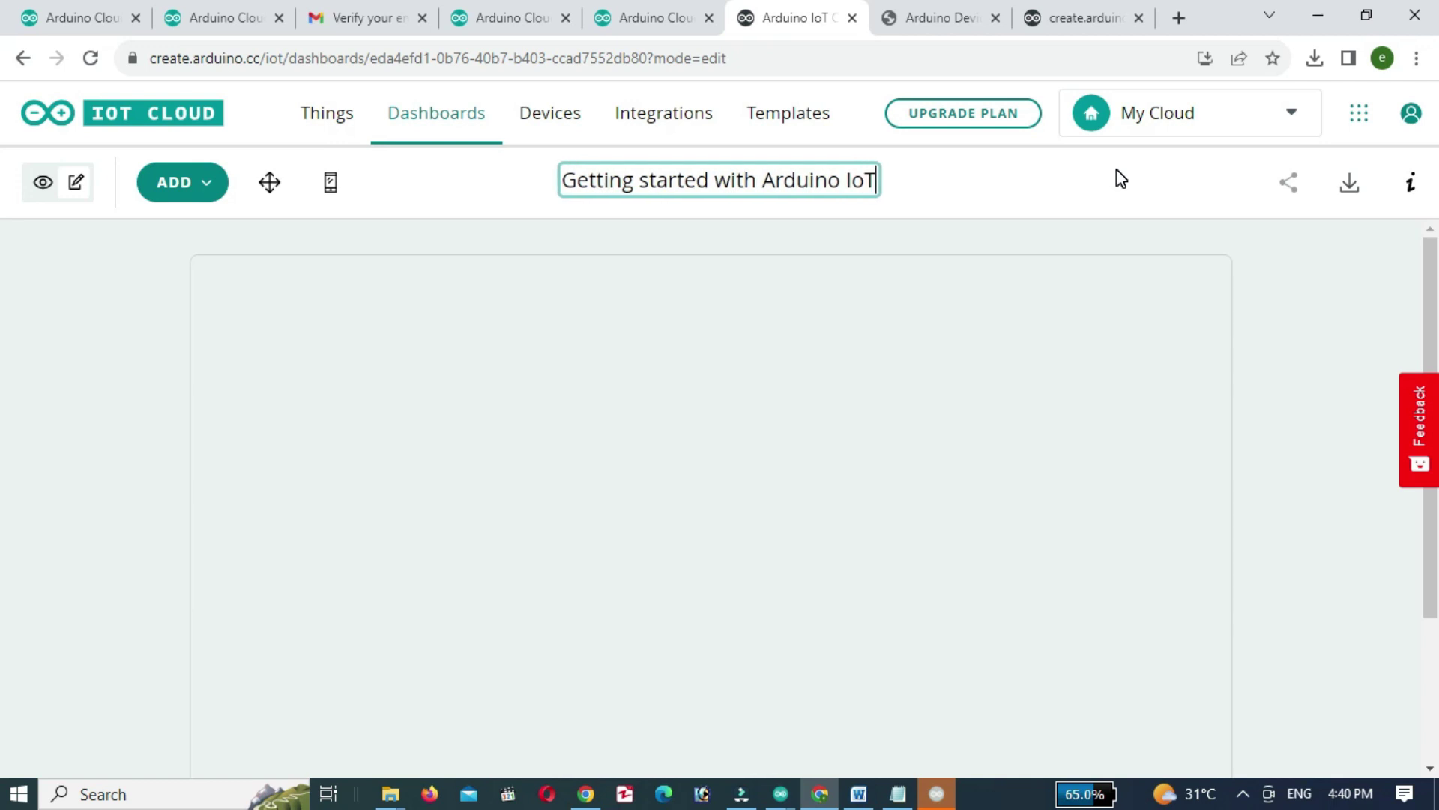
left_click(384, 417)
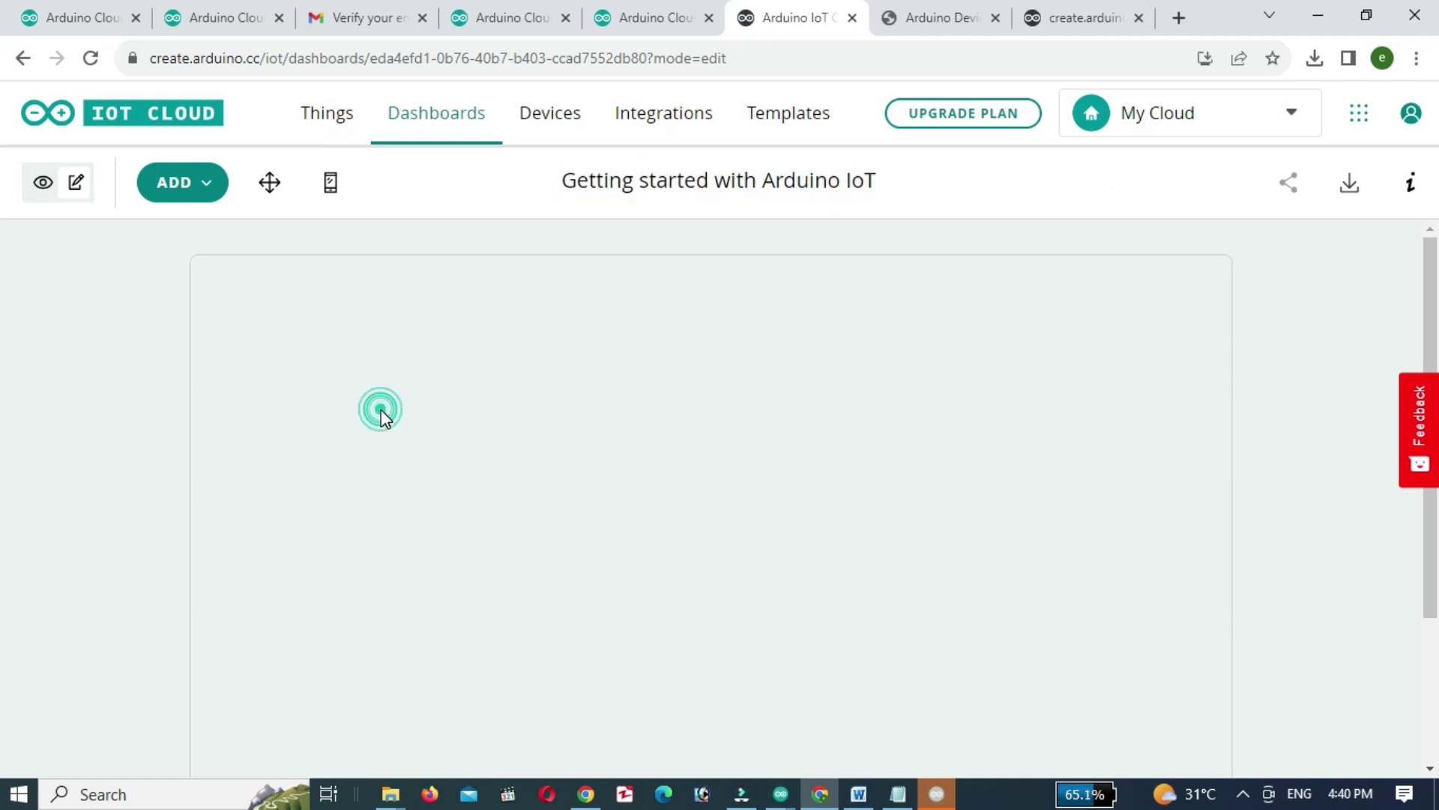
Add a Switch widget to the dashboard and name it device1.
left_click(217, 188)
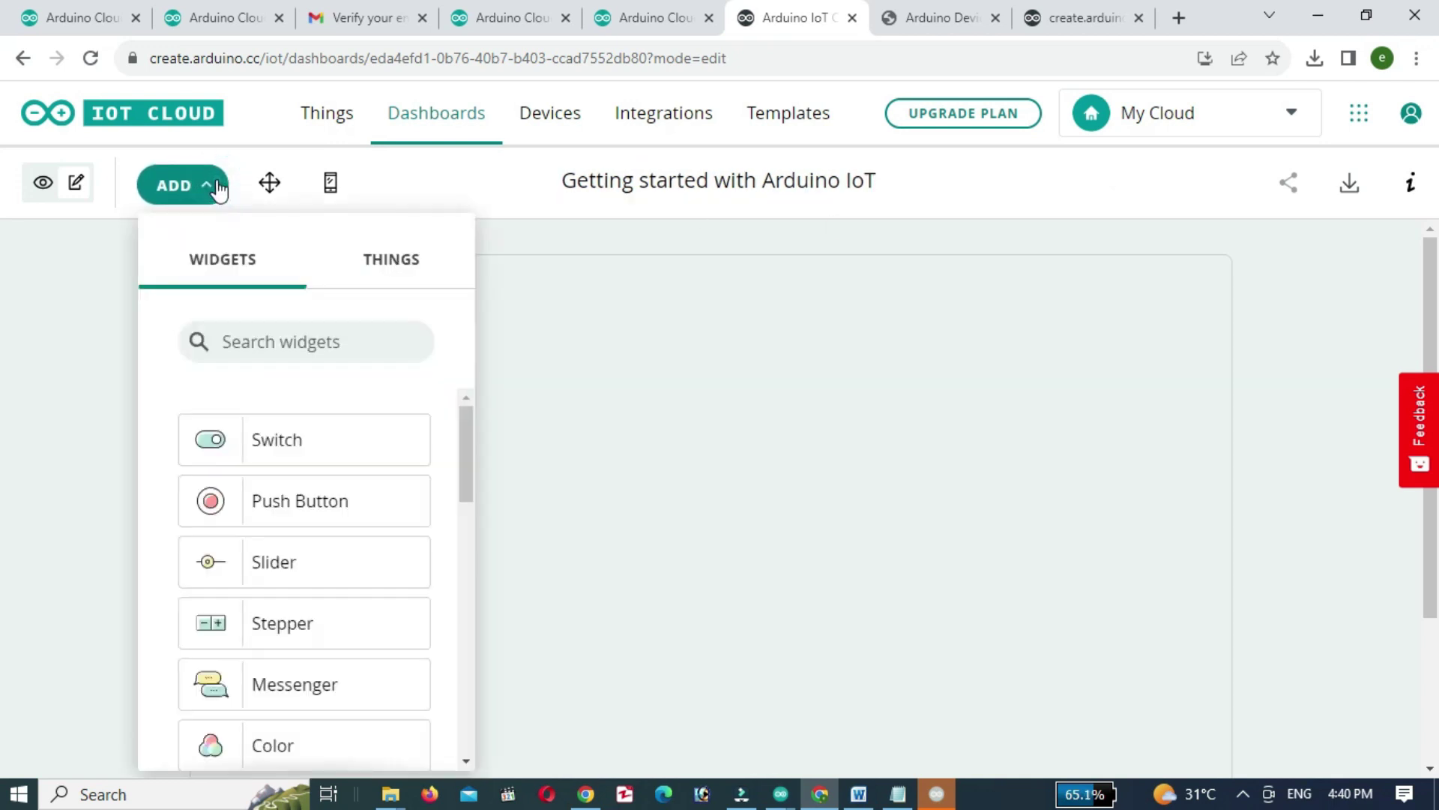
left_click(314, 445)
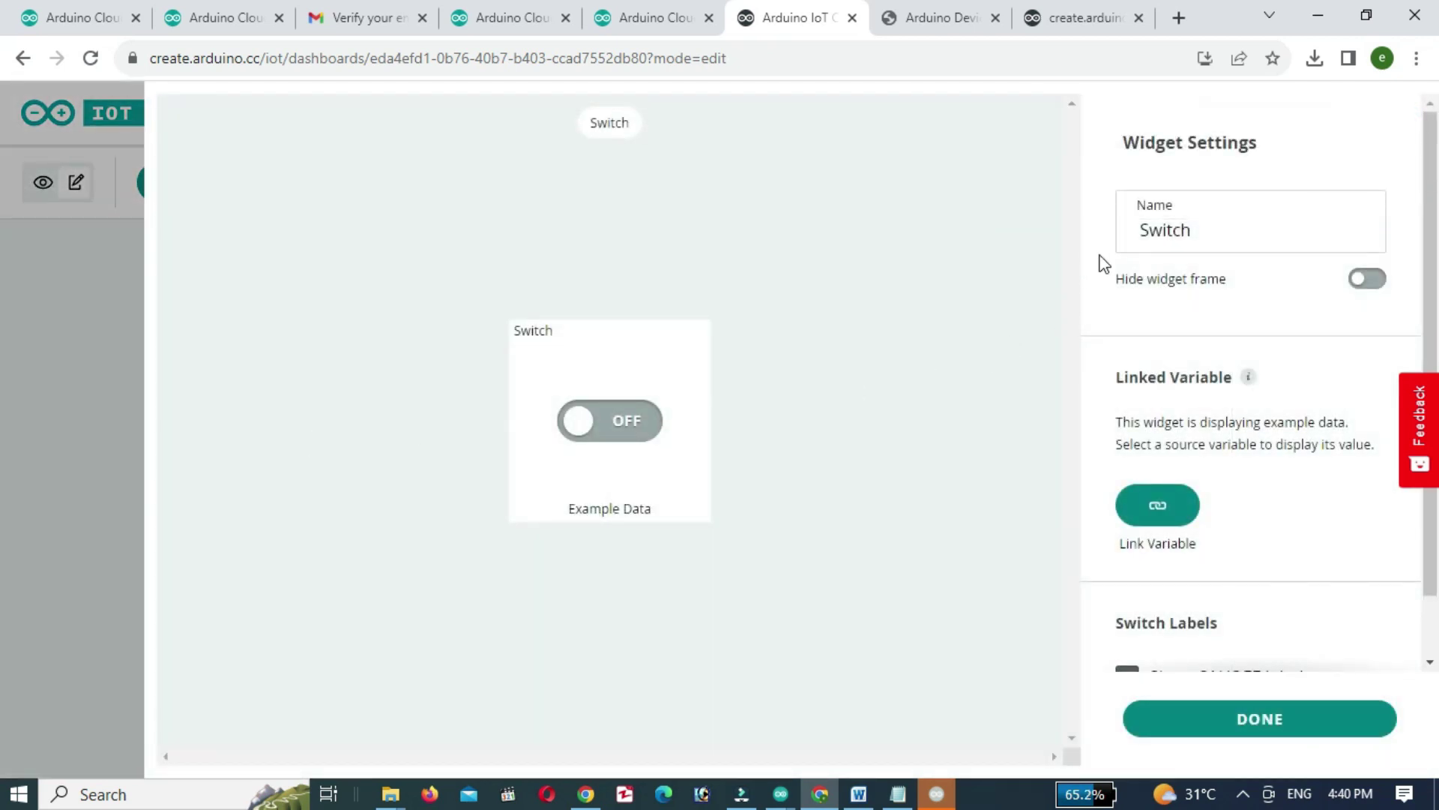
left_click_drag(1232, 242, 1122, 249)
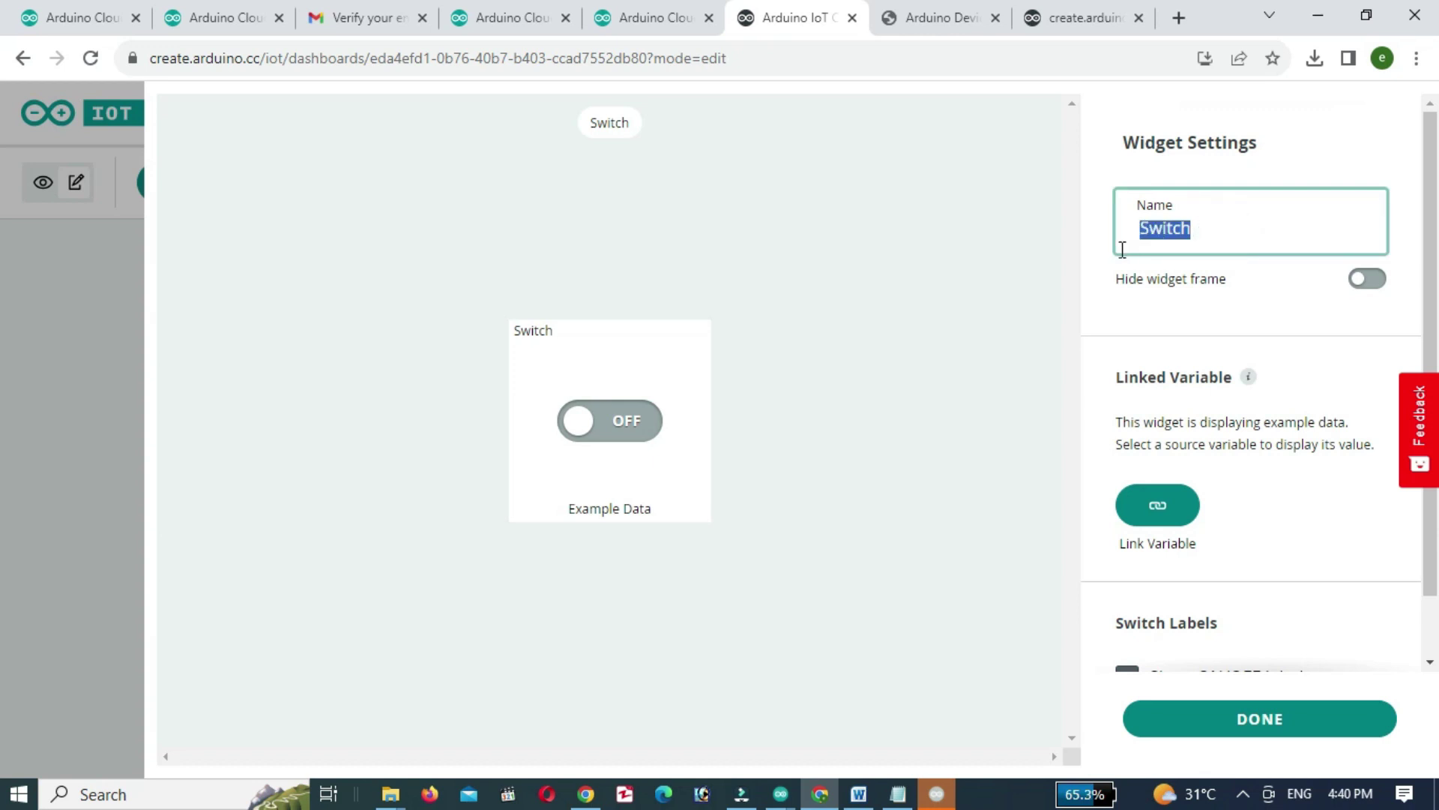
type("device1")
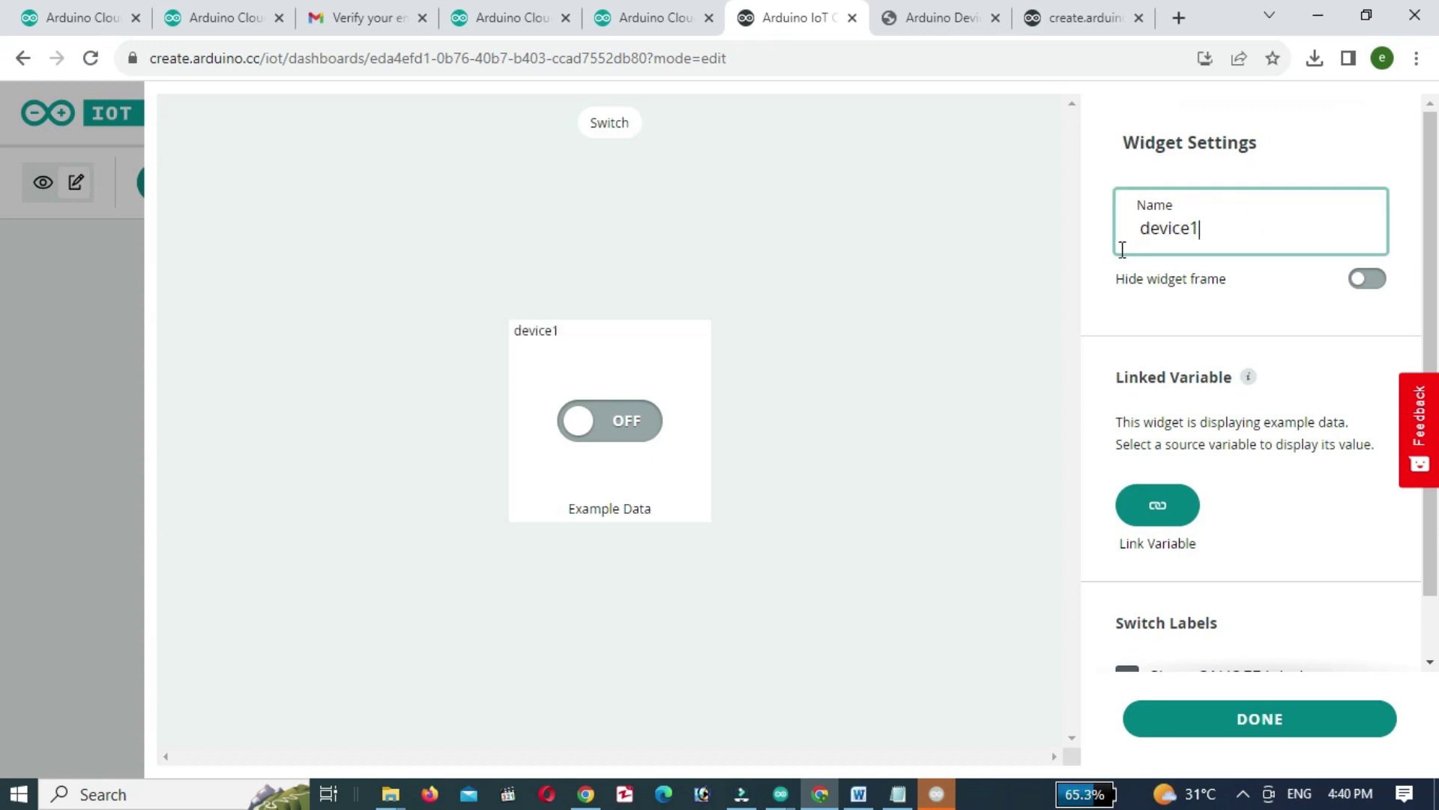
Link the device1 switch to the led1 variable of the Untitled Thing and finish the widget settings.
left_click(1155, 523)
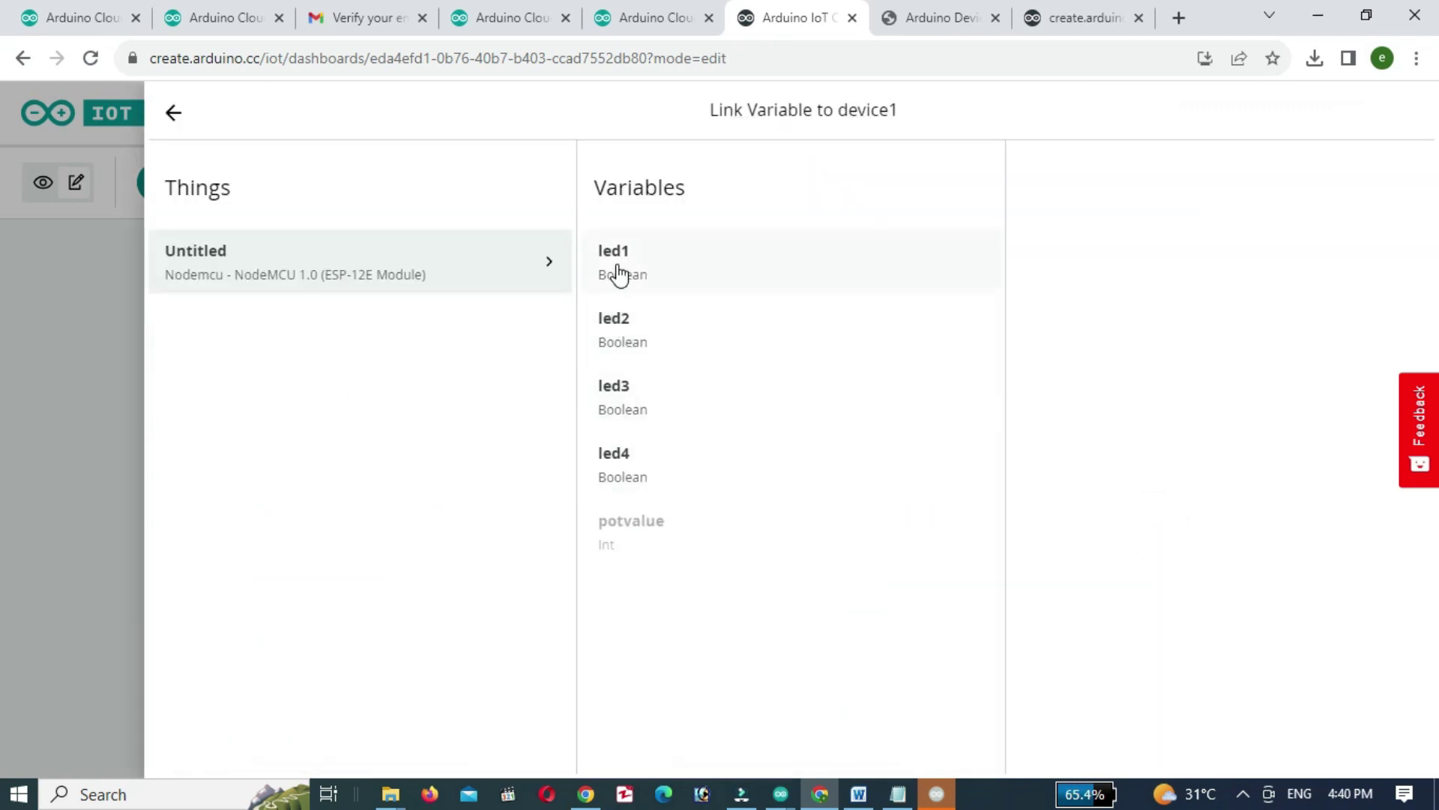
left_click(618, 276)
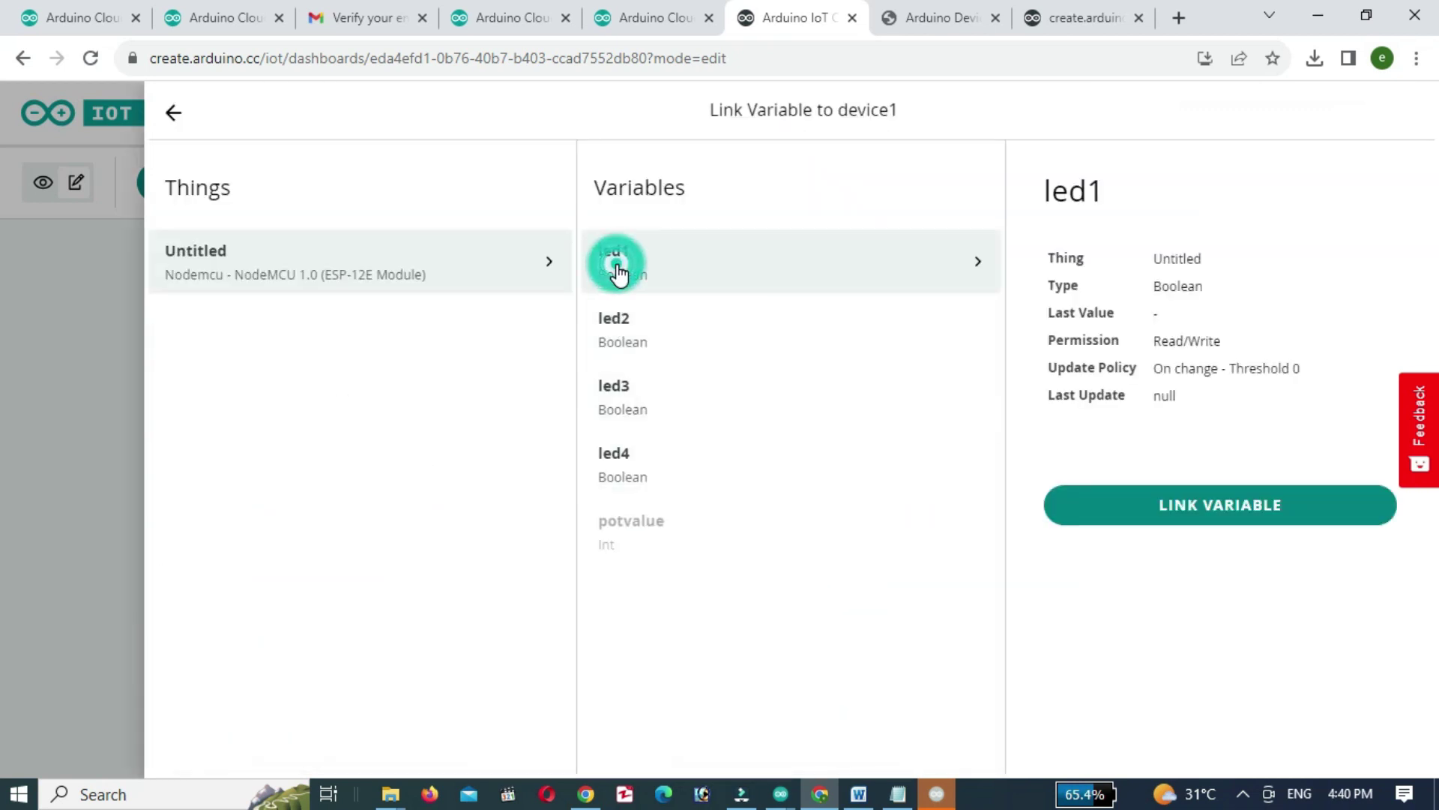
left_click(1112, 514)
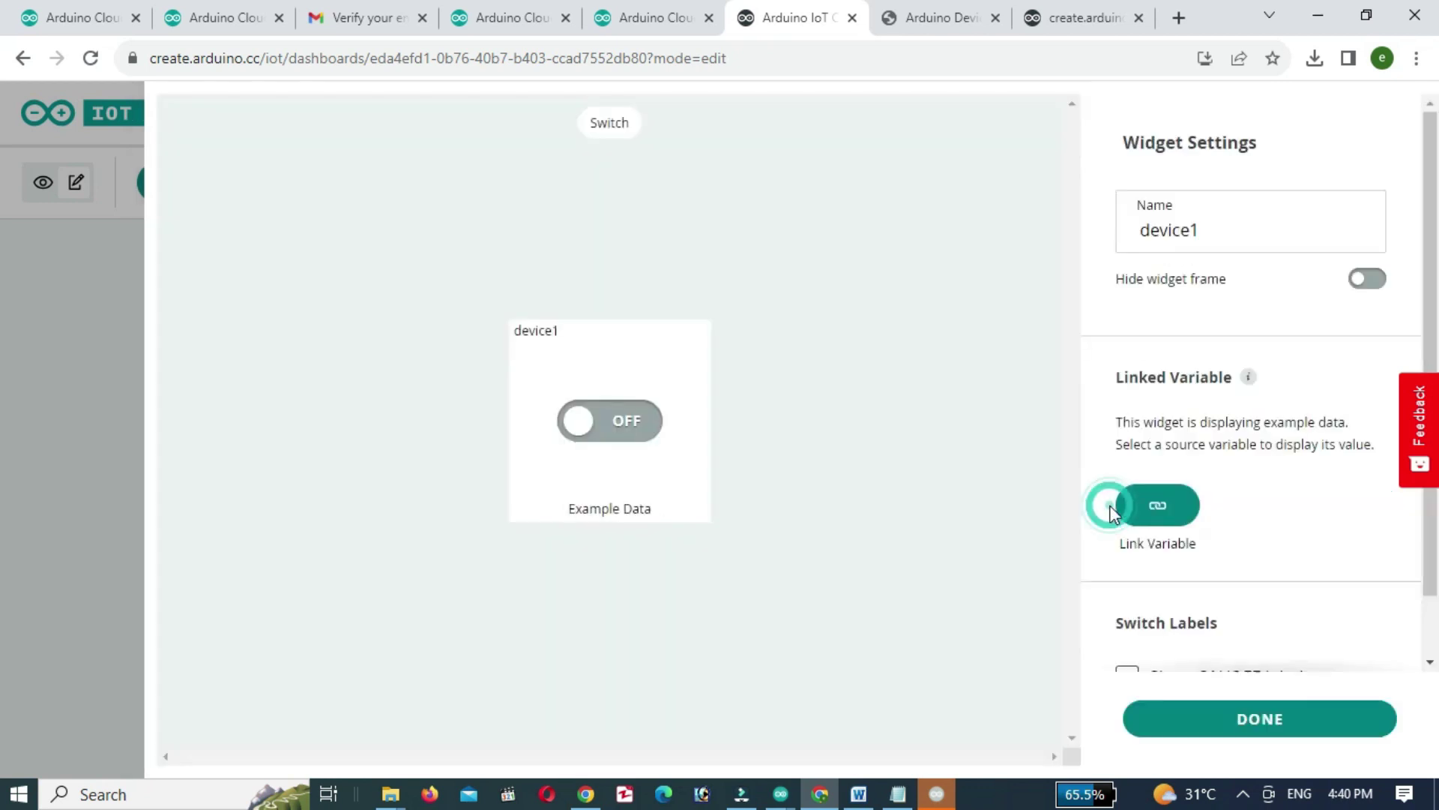
scroll(1114, 515, "down", 2)
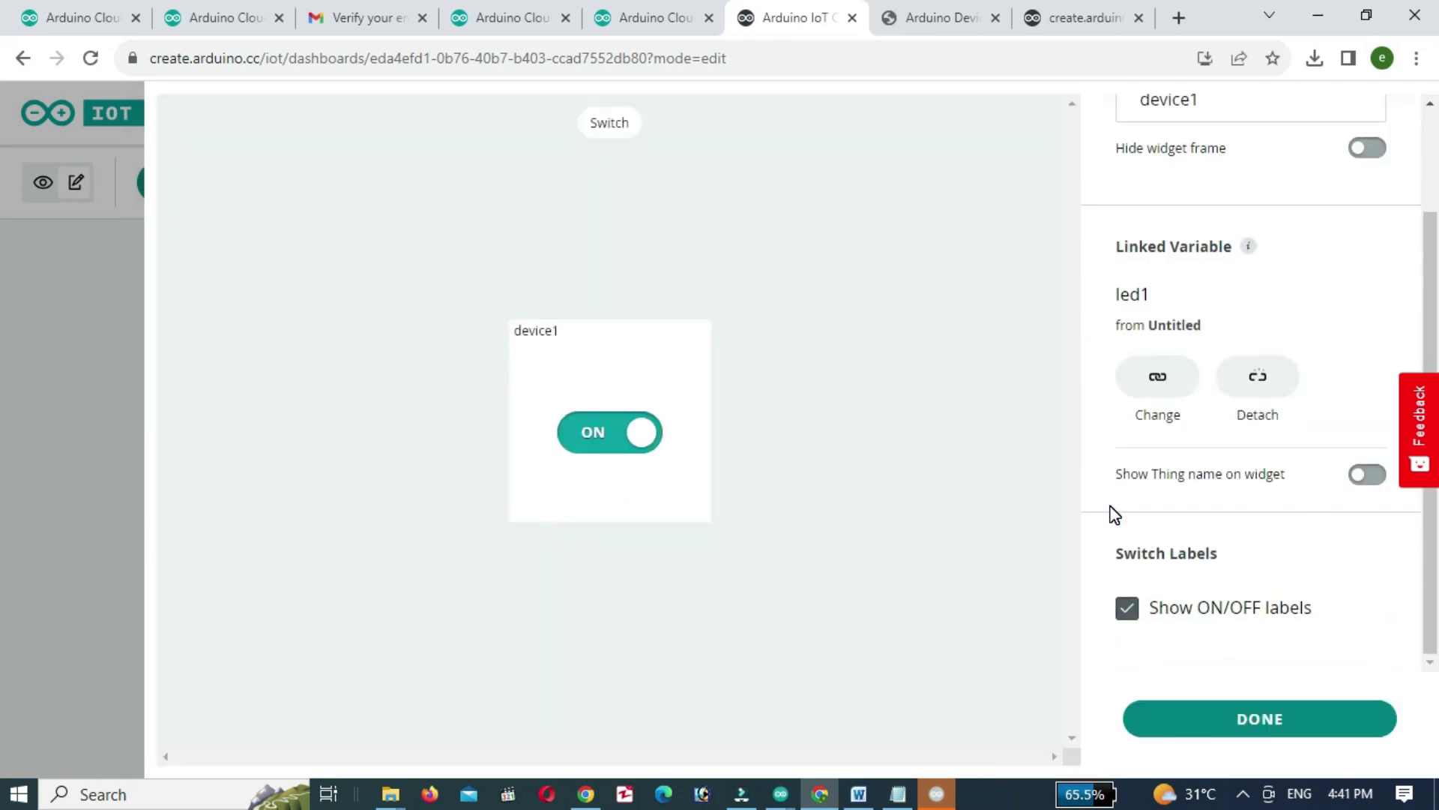
left_click(1158, 386)
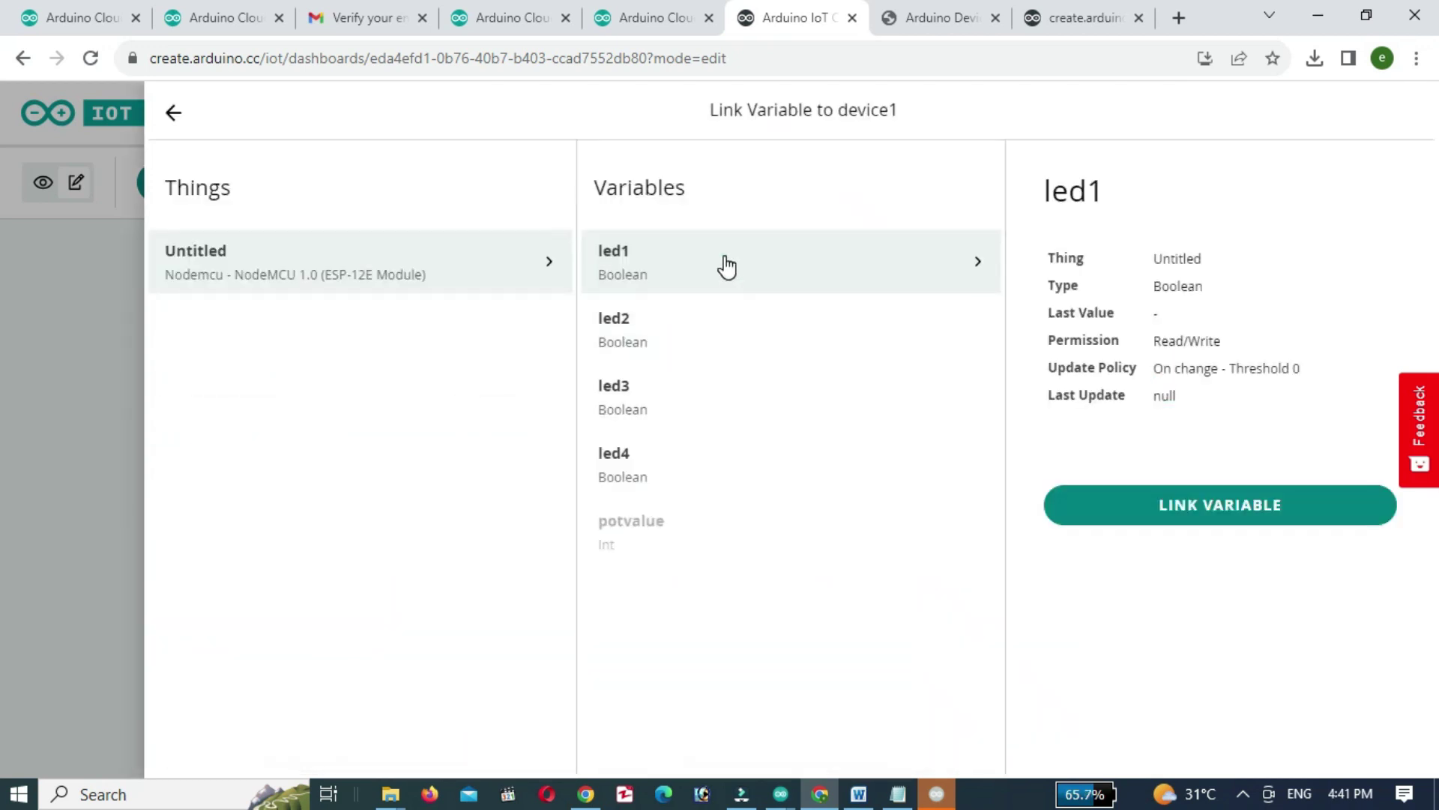
left_click(1128, 509)
scroll(1124, 585, "down", 2)
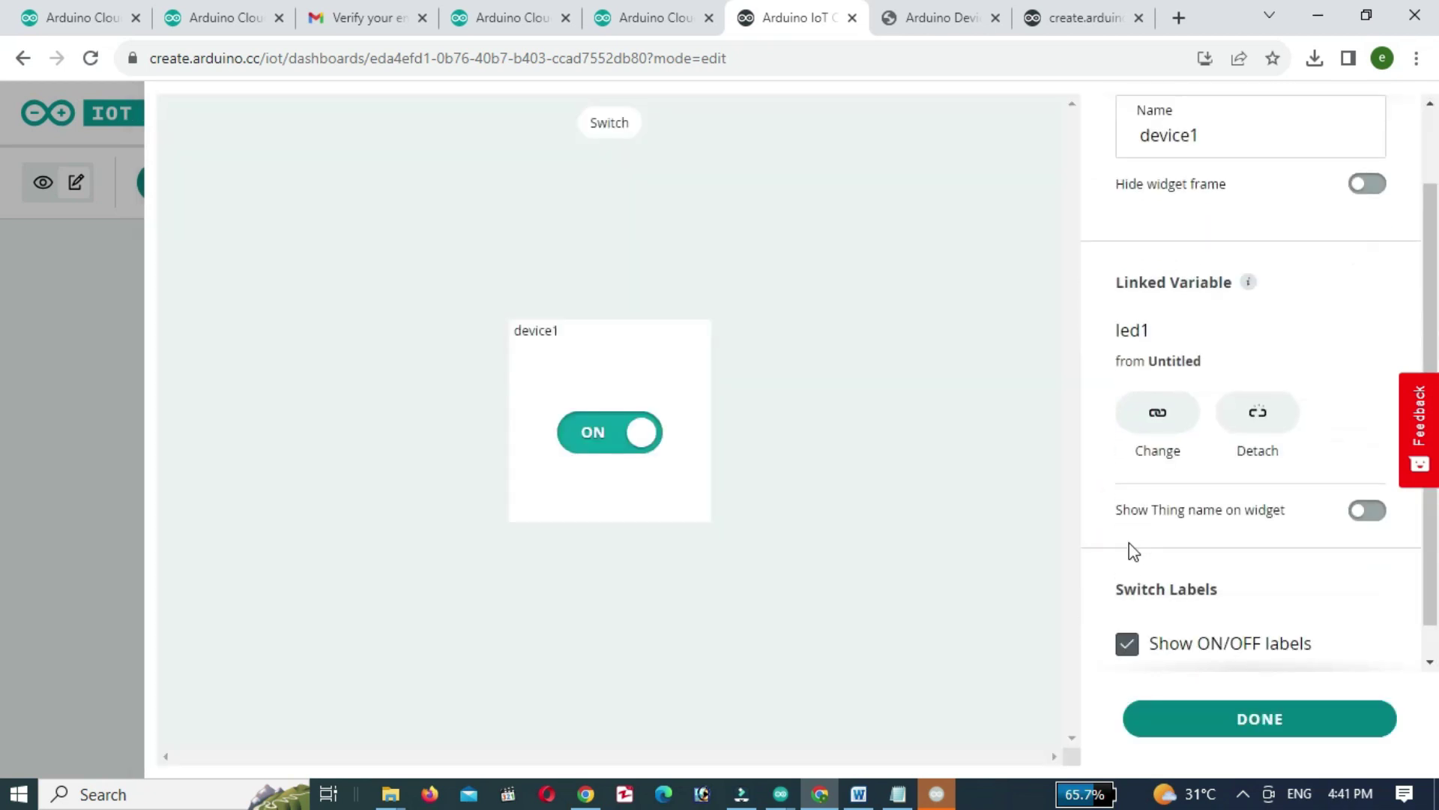
scroll(1132, 551, "down", 1)
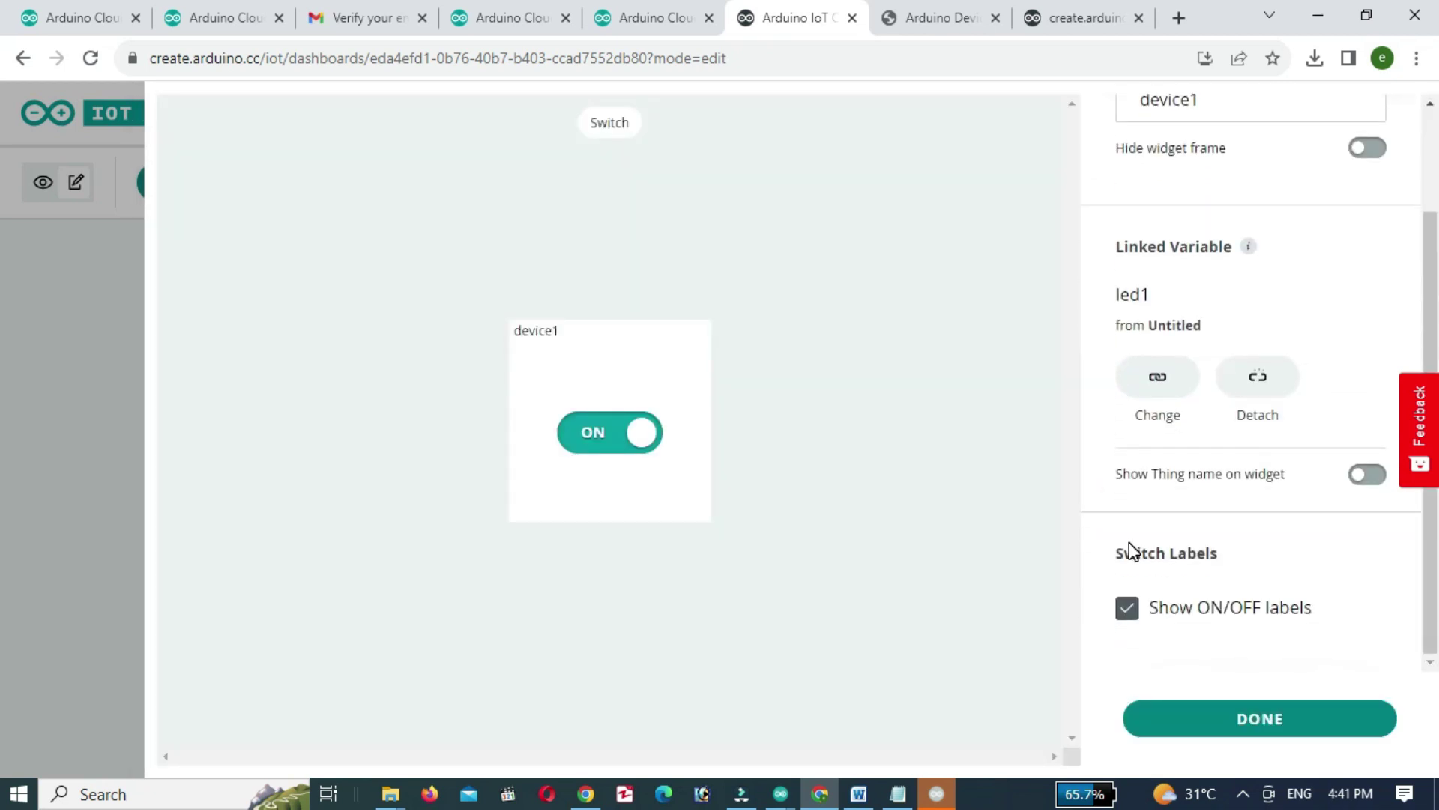
left_click(1240, 727)
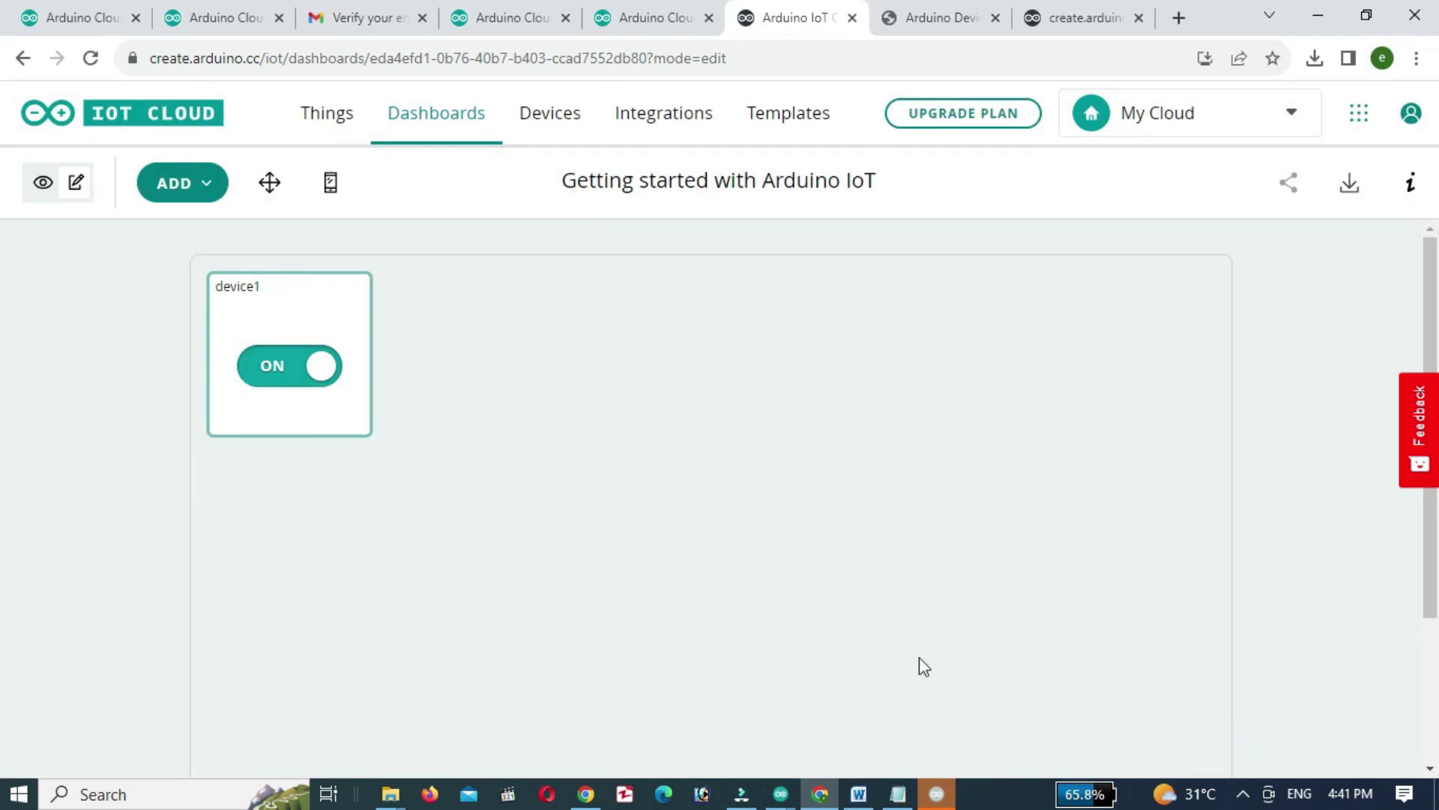
Add a Switch widget named device2 to the dashboard and link it to the led2 variable of the Untitled Thing.
left_click(208, 187)
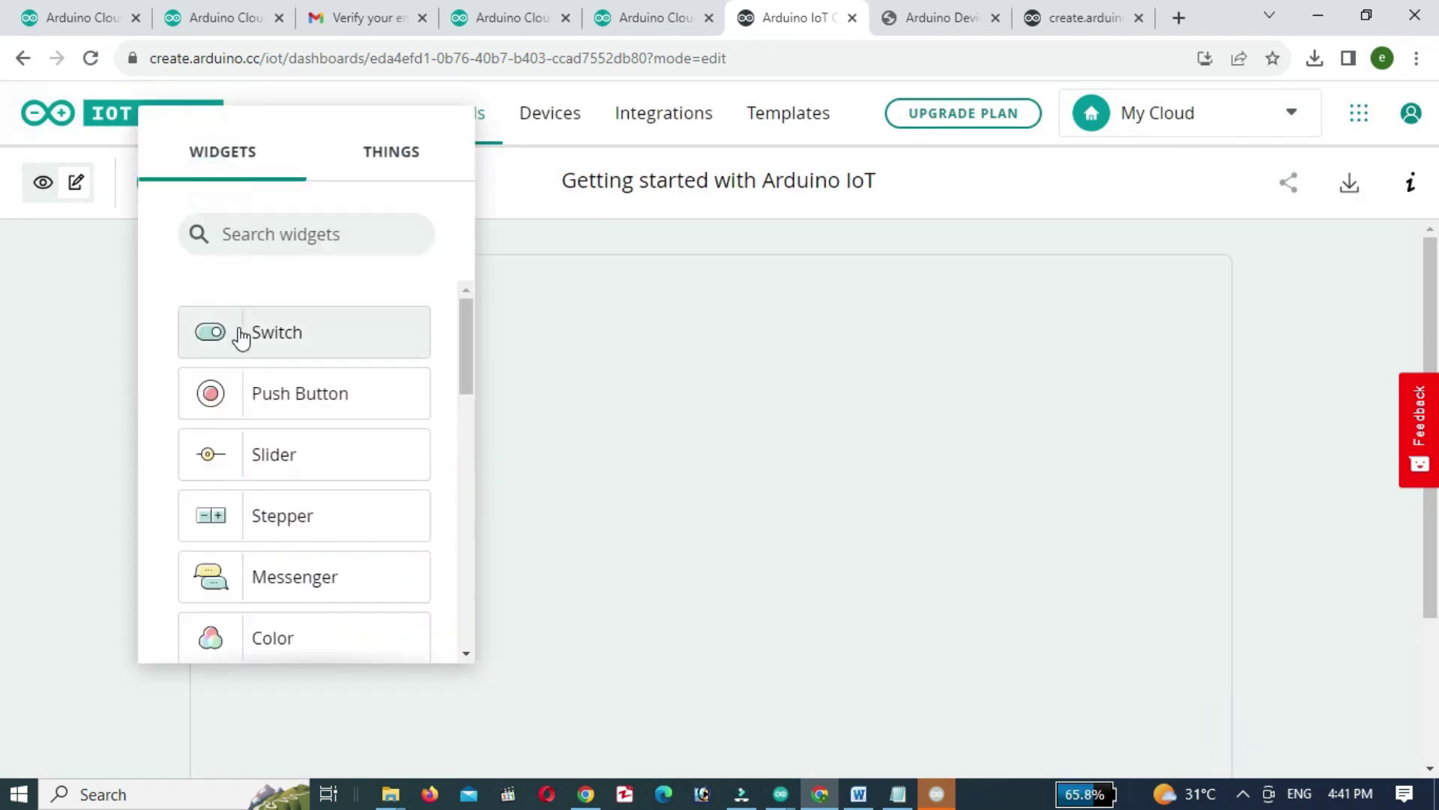
left_click(279, 353)
double_click(1152, 233)
type("device2")
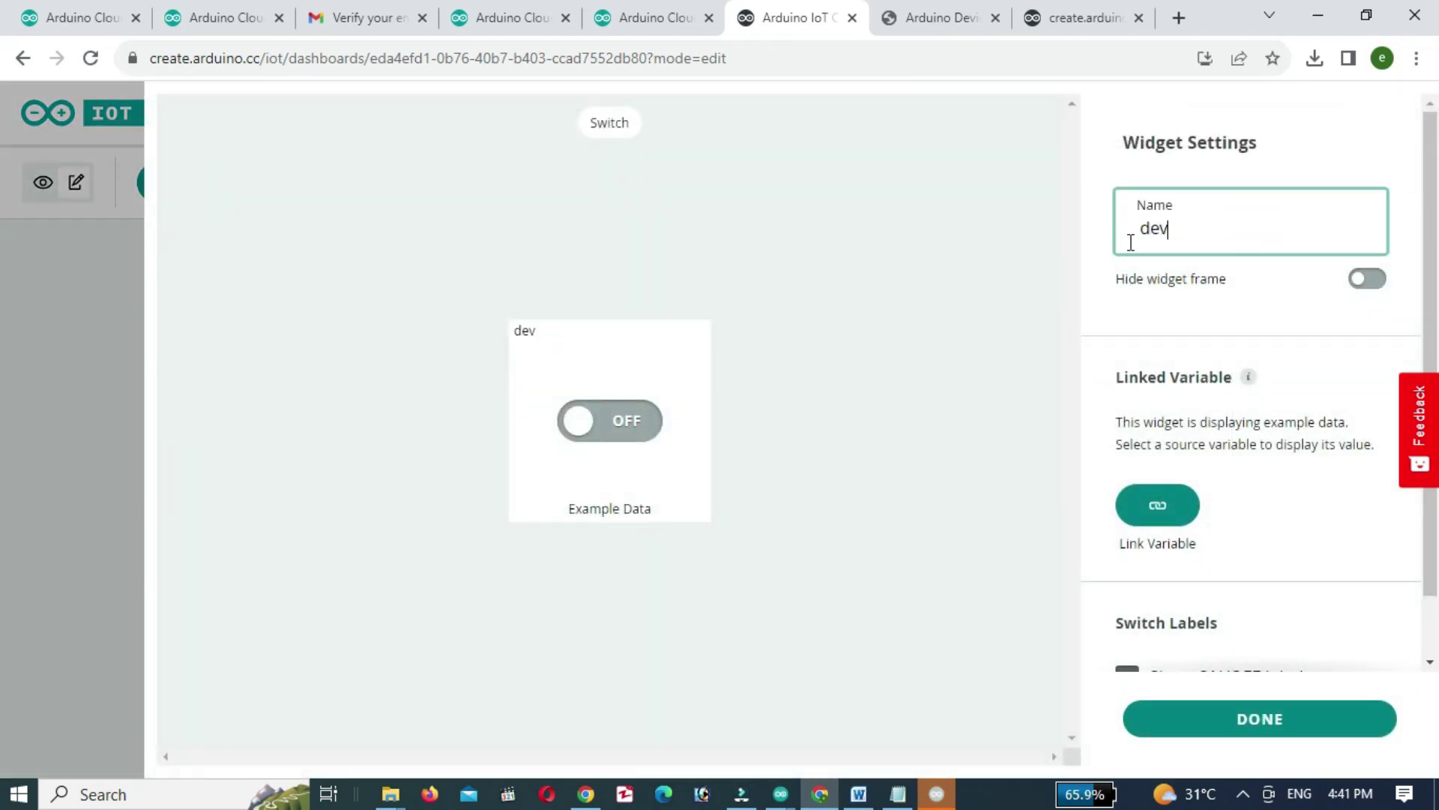
left_click(1170, 517)
left_click(627, 322)
left_click(1290, 518)
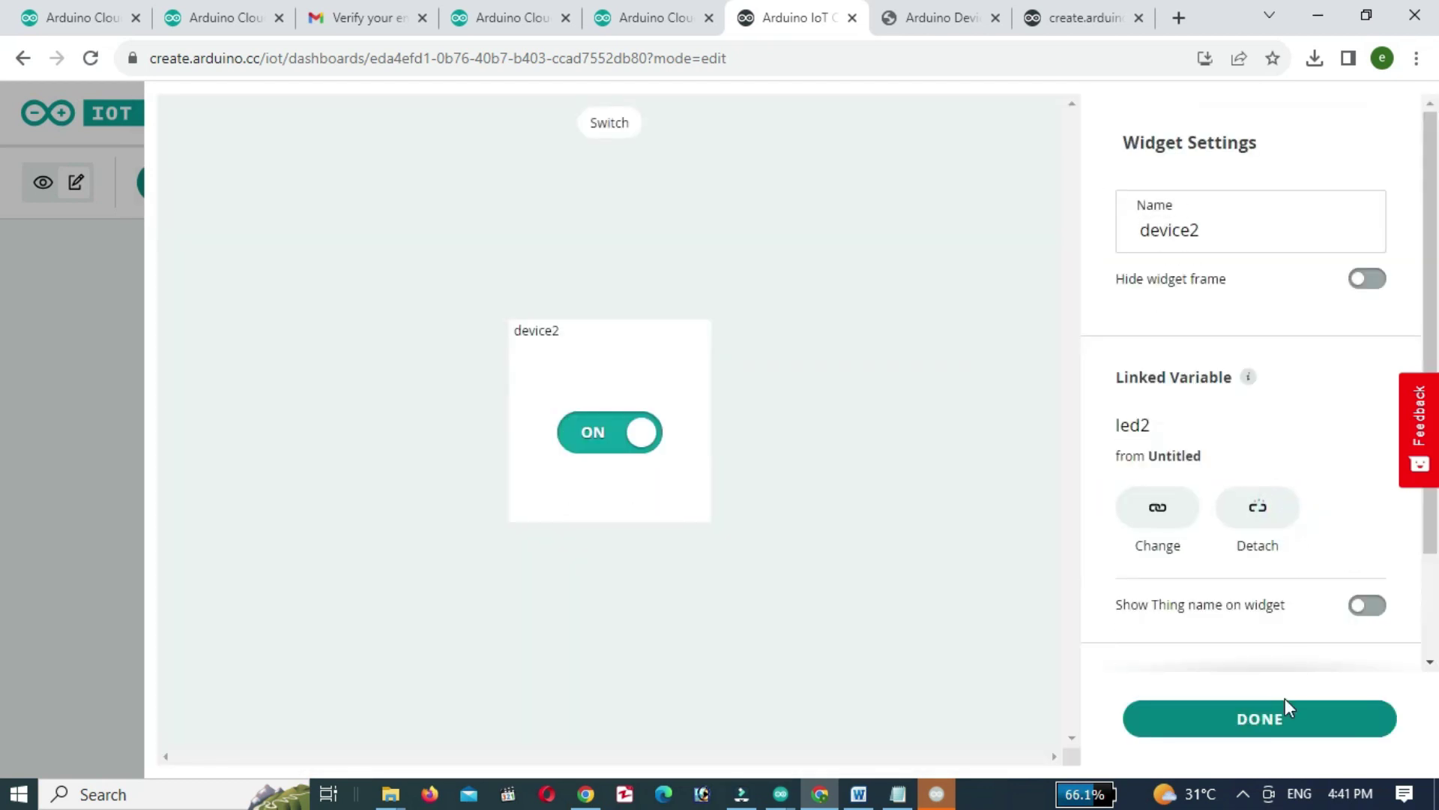
left_click(1267, 722)
Add a Switch widget named device3 to the dashboard and link it to the led3 variable.
left_click(170, 189)
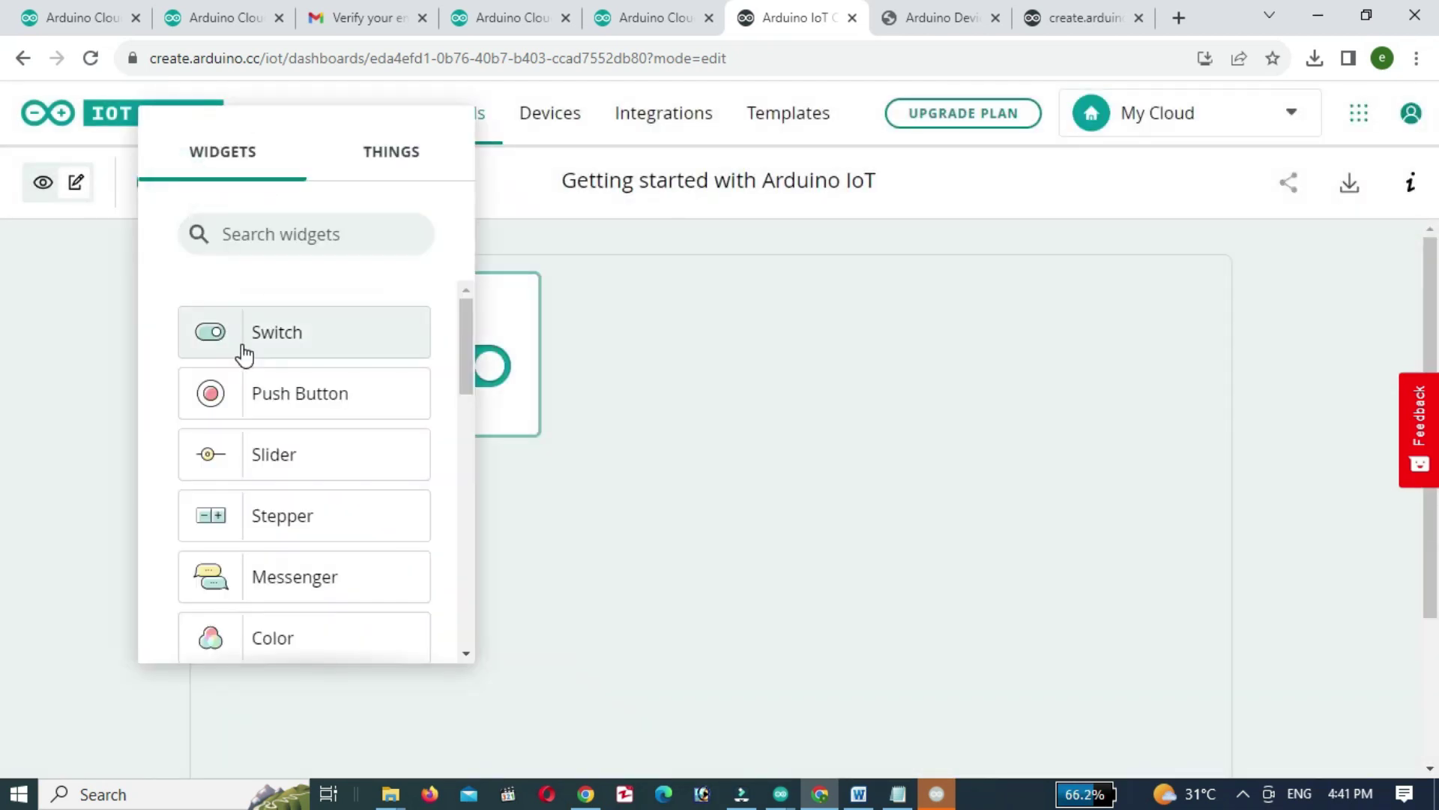
left_click(241, 353)
double_click(1125, 246)
type("device3")
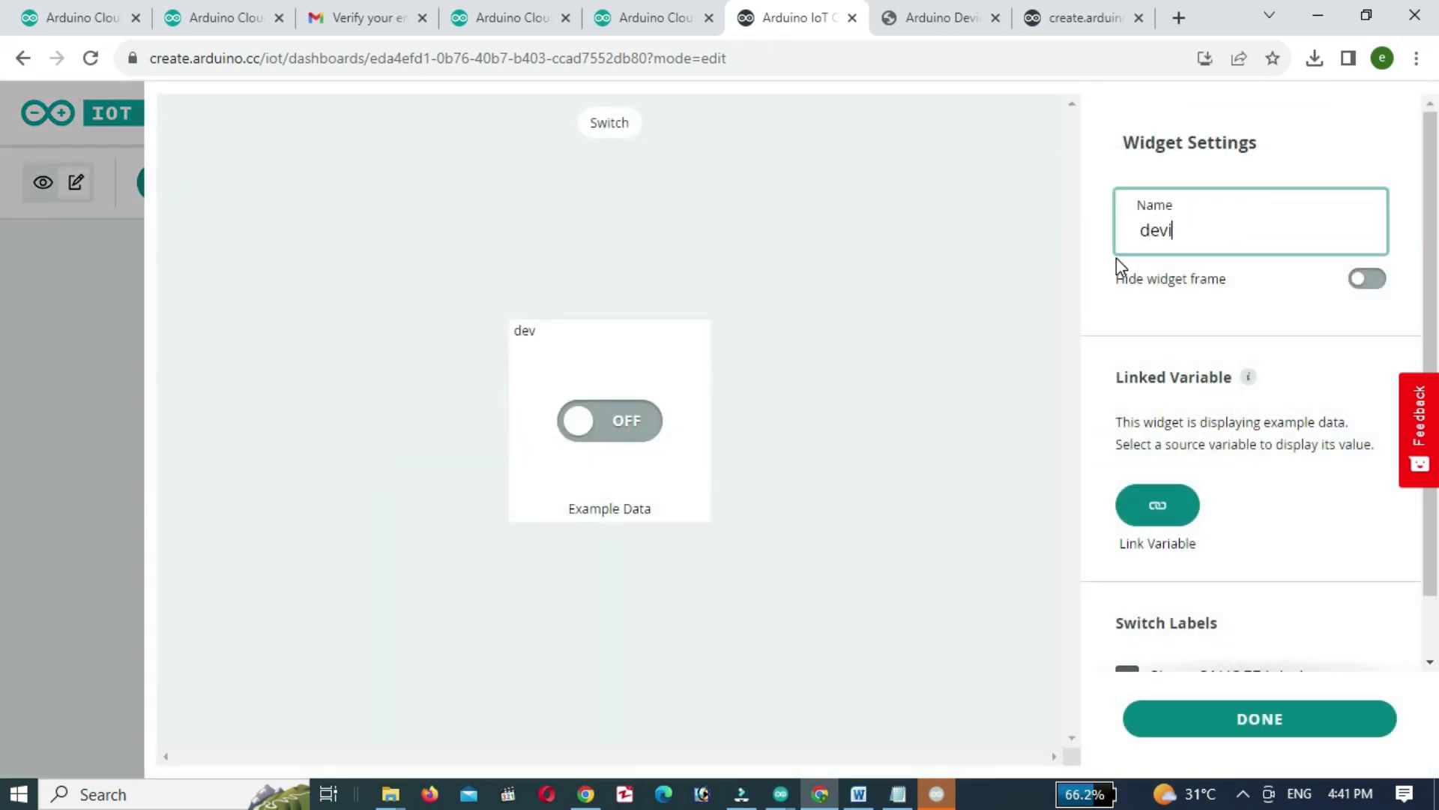
left_click(1154, 506)
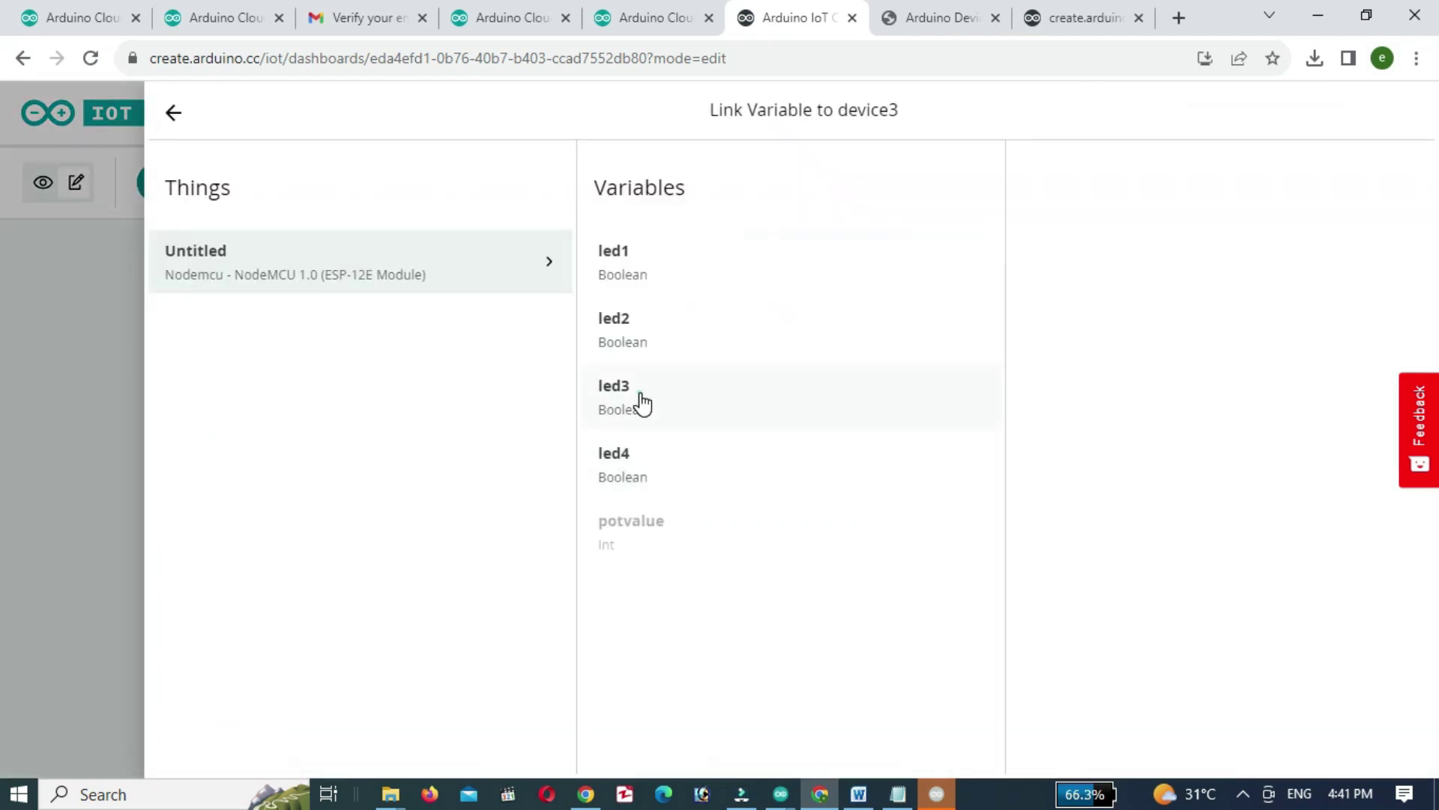
left_click(636, 405)
left_click(1137, 510)
left_click(1199, 721)
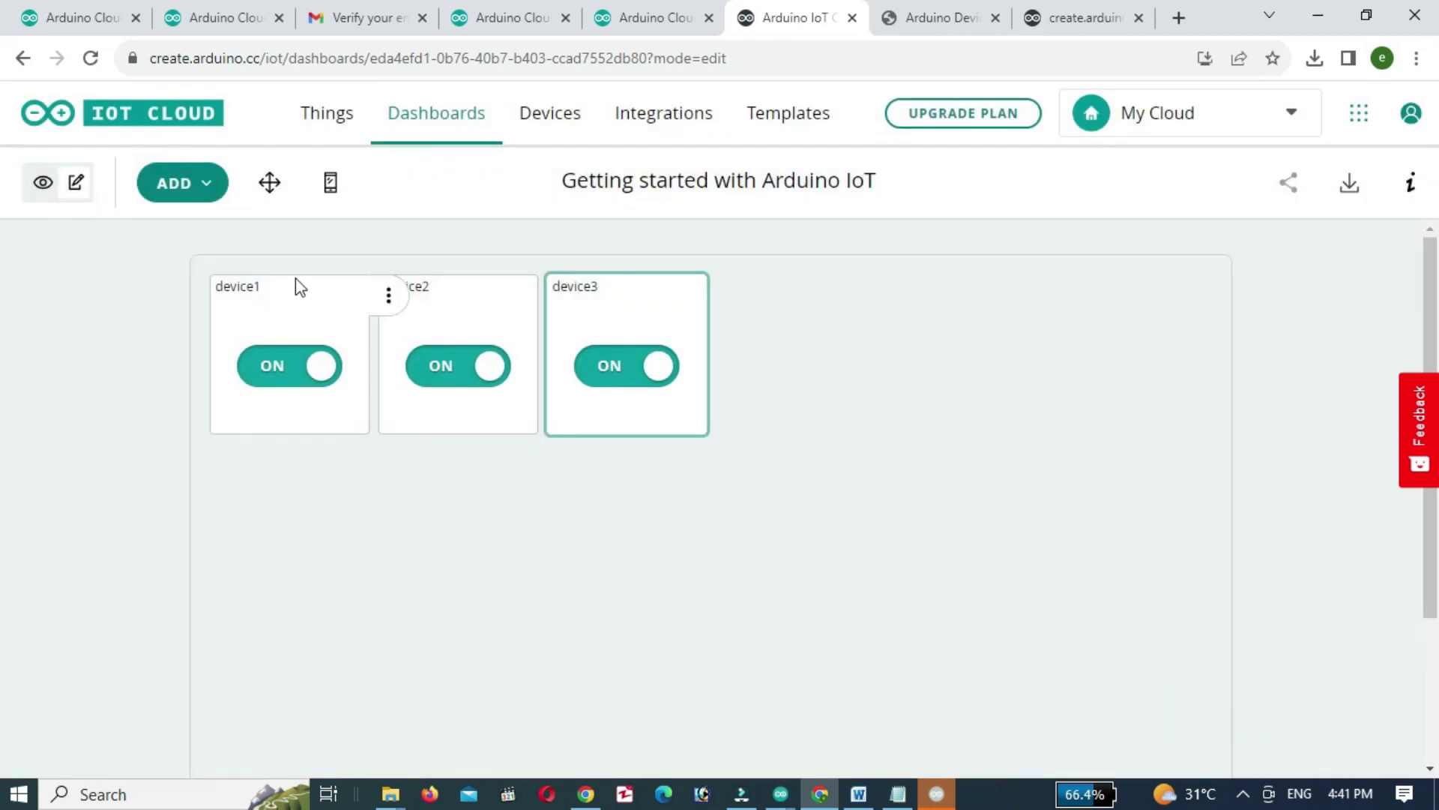
Add a Switch widget named device4 to the dashboard and link it to the led4 variable.
left_click(182, 183)
left_click(324, 343)
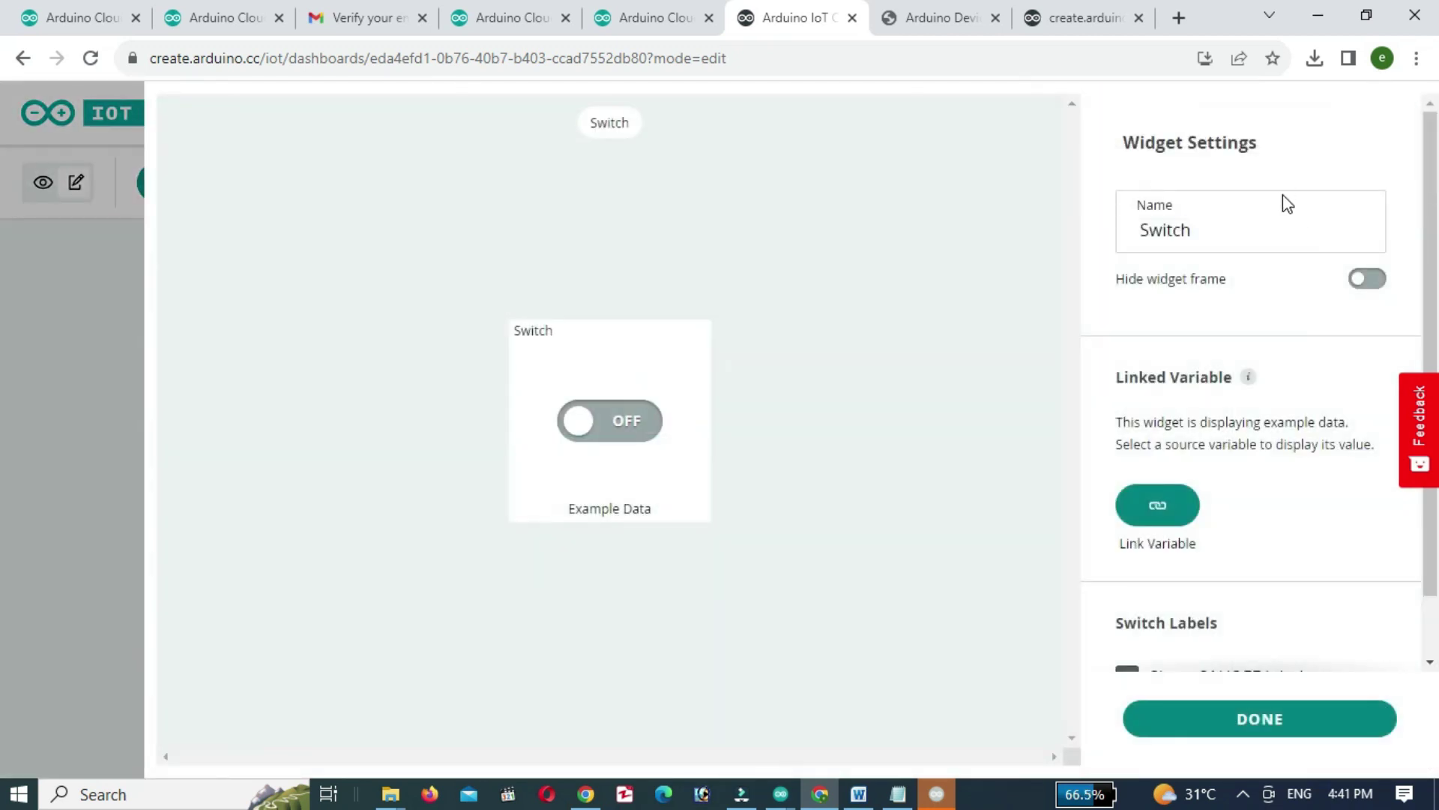
double_click(1269, 232)
type("device4")
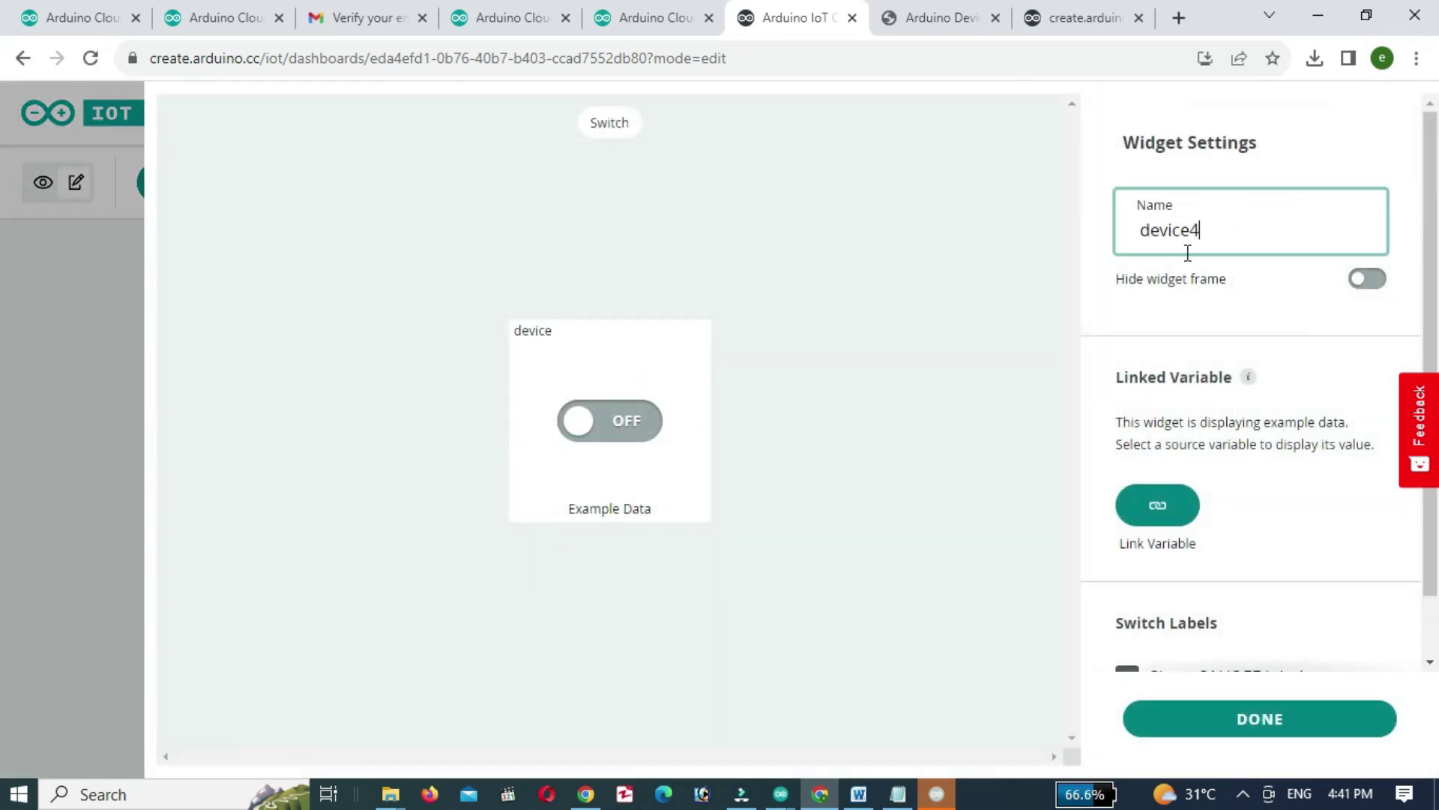
left_click(1157, 495)
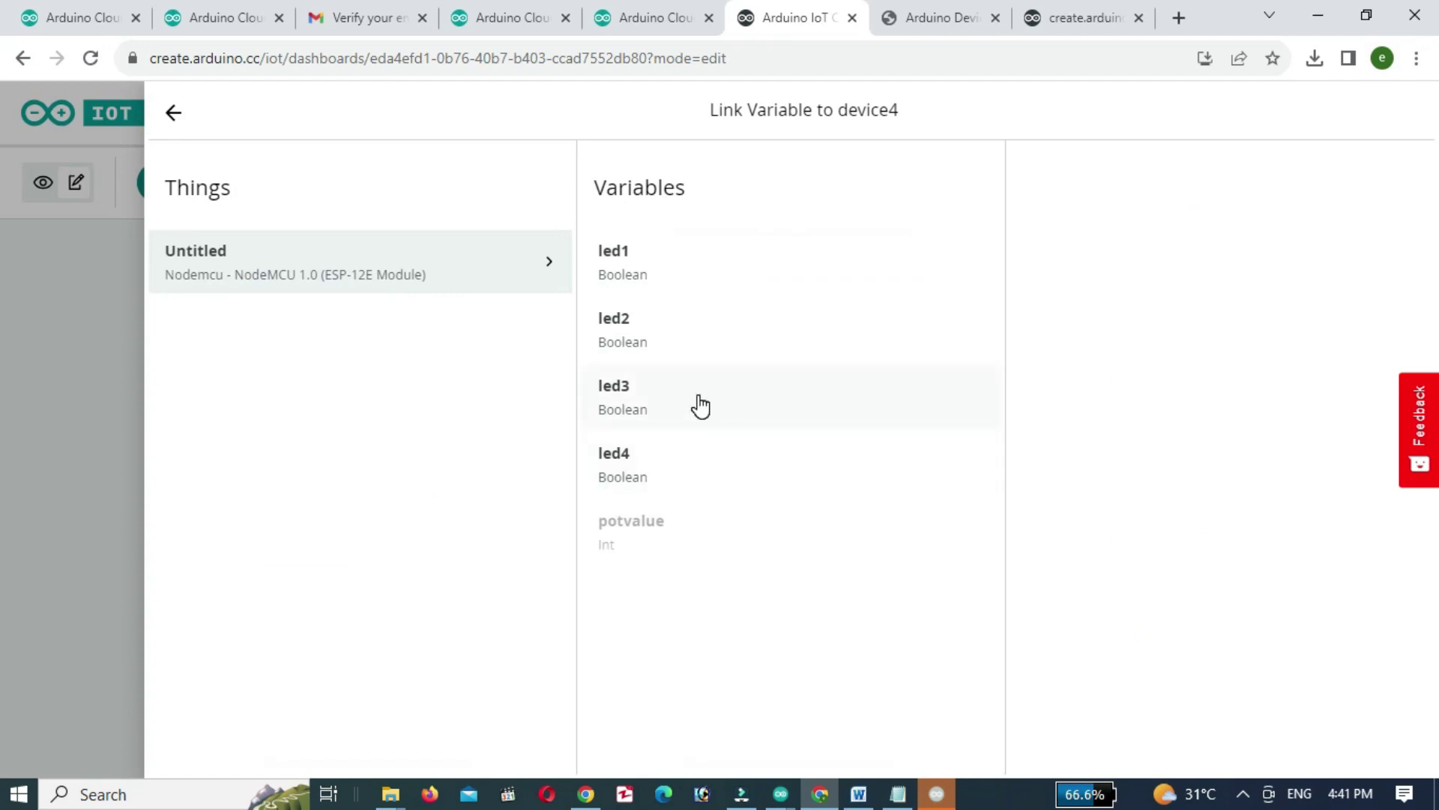
left_click(694, 457)
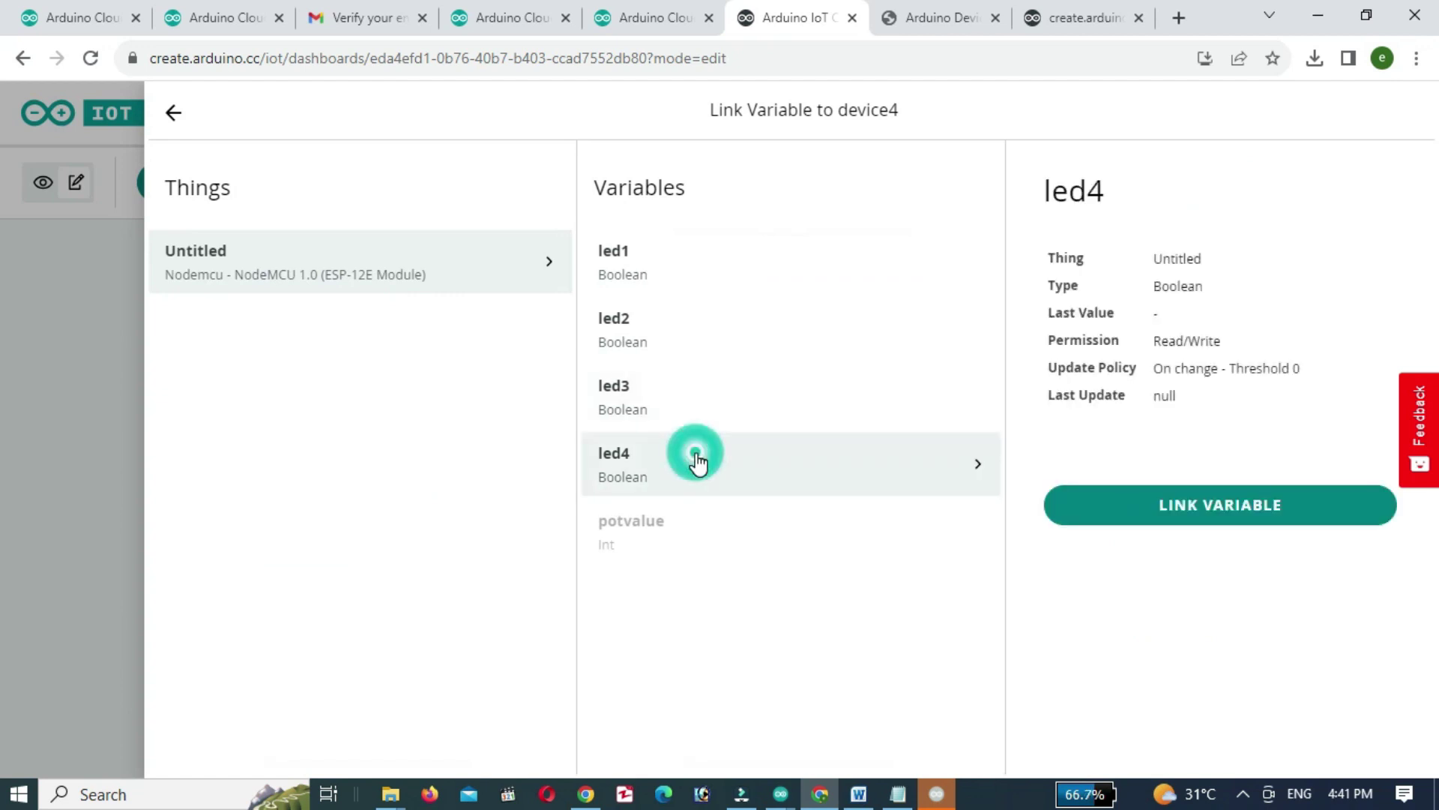
left_click(1208, 517)
scroll(1207, 515, "down", 2)
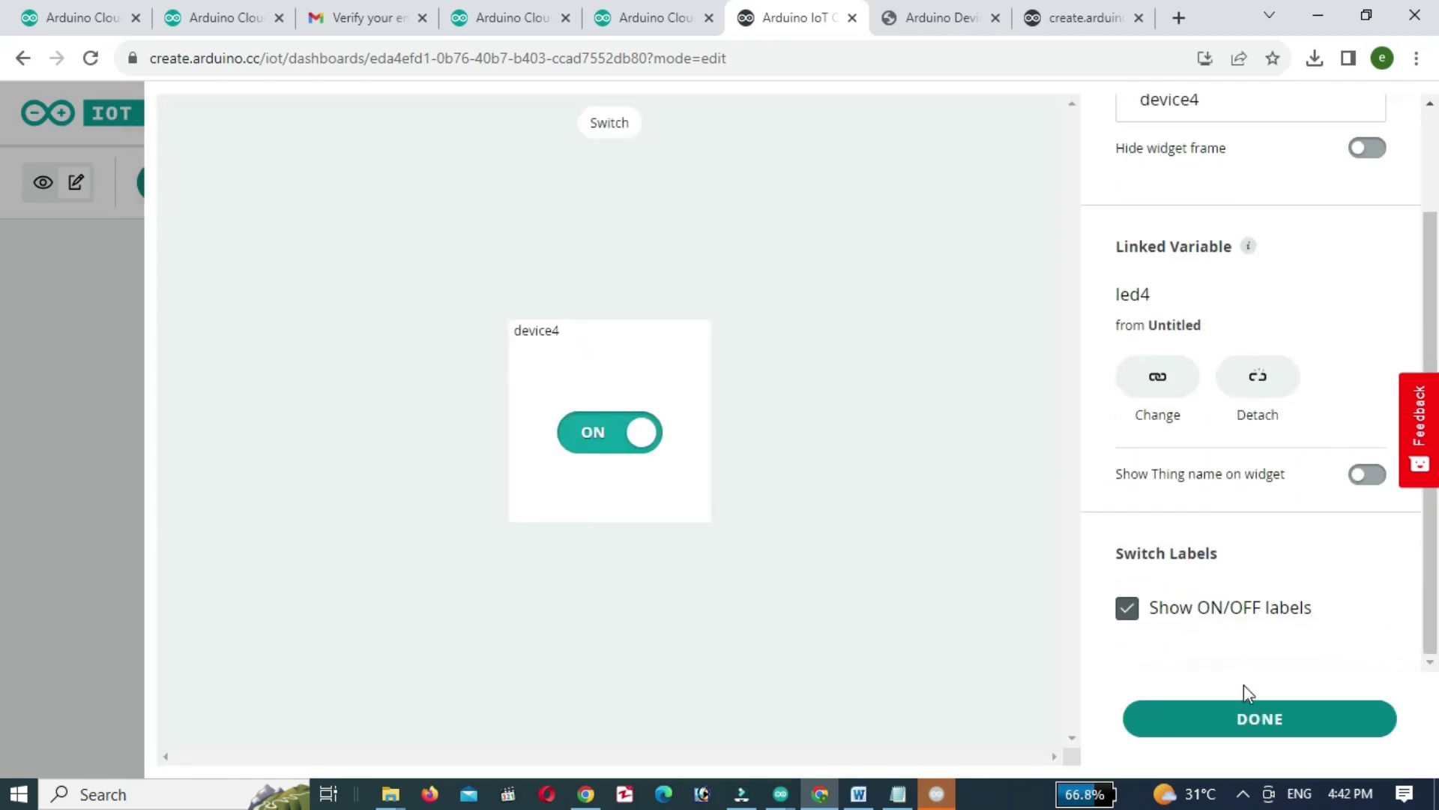
left_click(1225, 725)
Add a Gauge widget to the dashboard and name it potvalue.
left_click(179, 186)
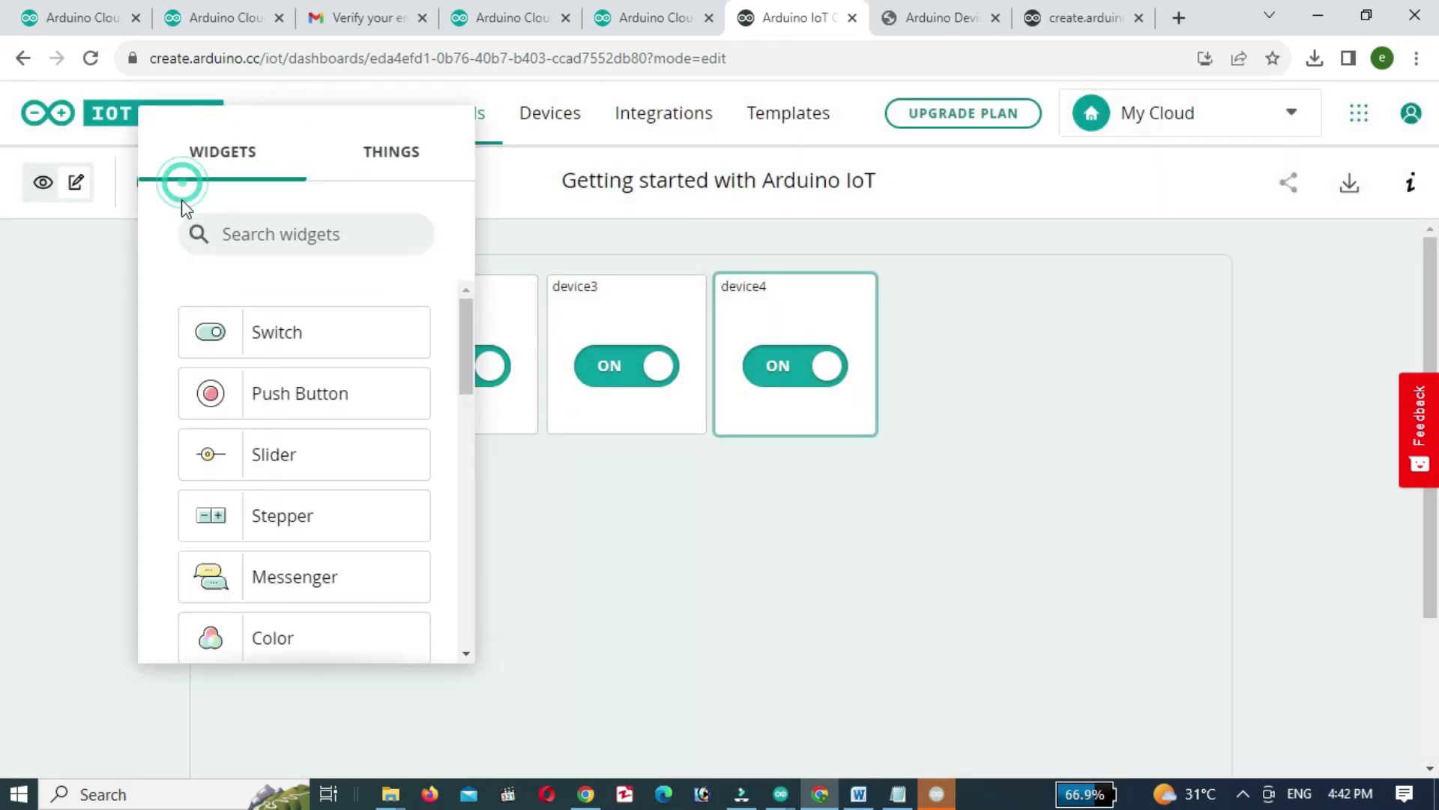
scroll(293, 476, "down", 1)
scroll(292, 476, "down", 5)
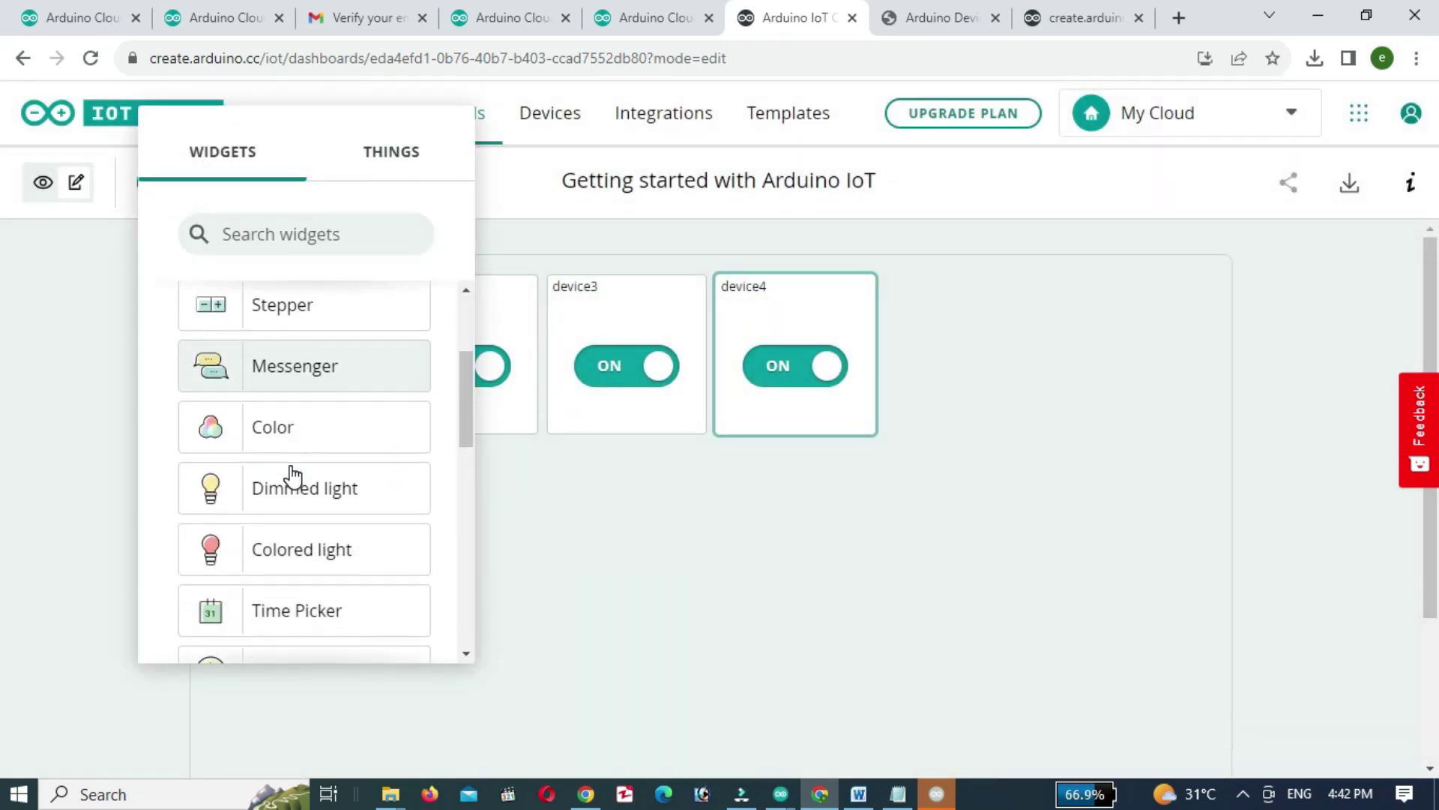
scroll(293, 476, "down", 5)
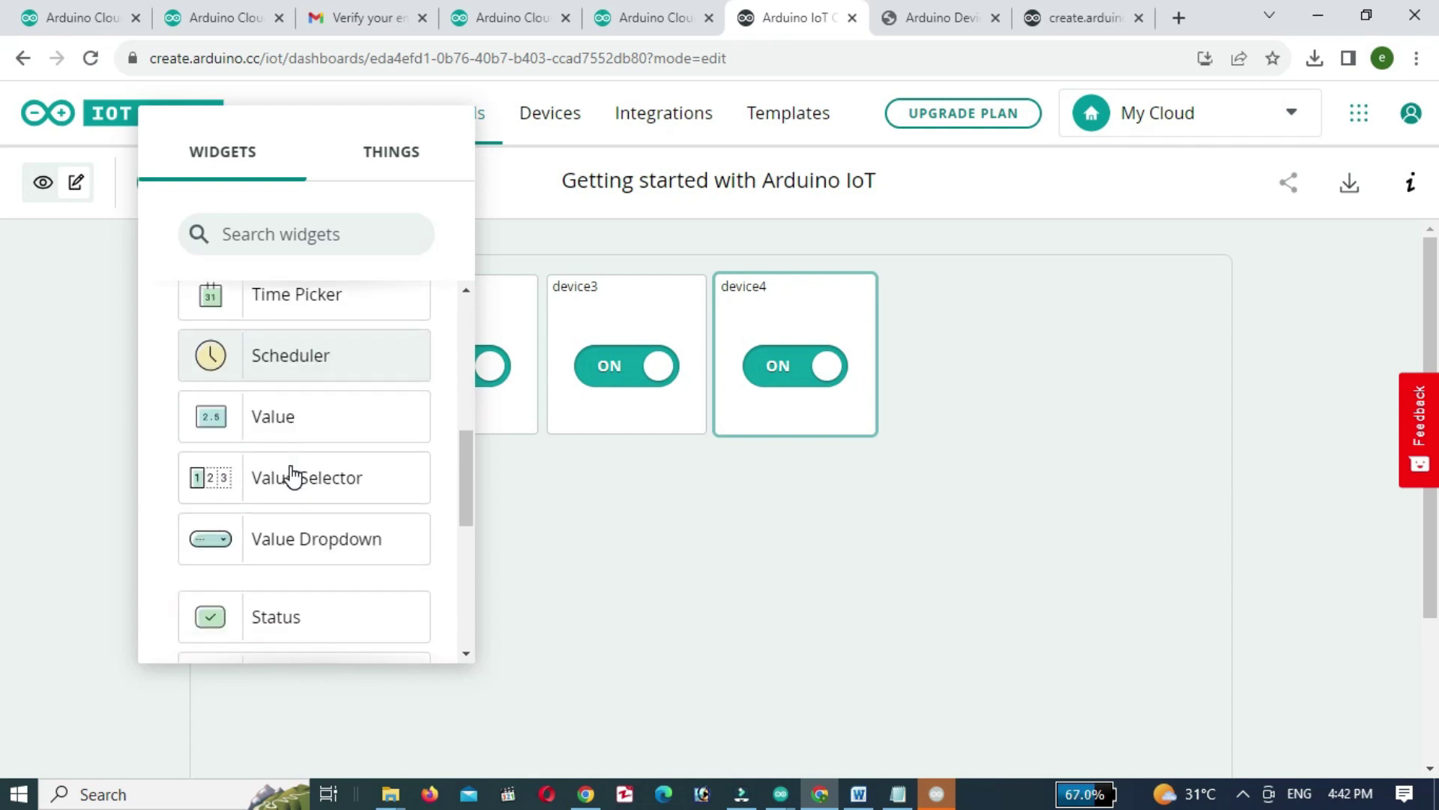
left_click(290, 473)
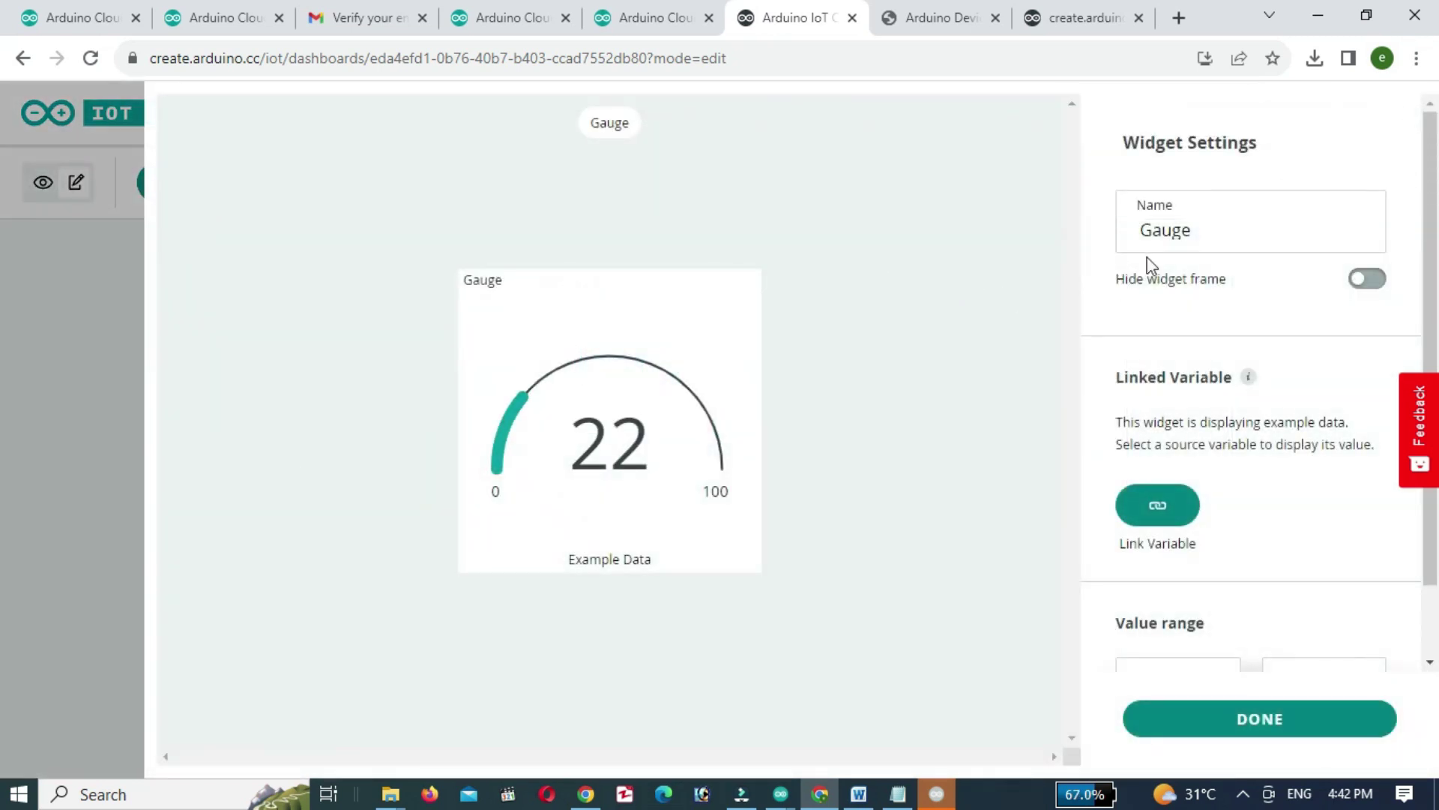
double_click(1203, 228)
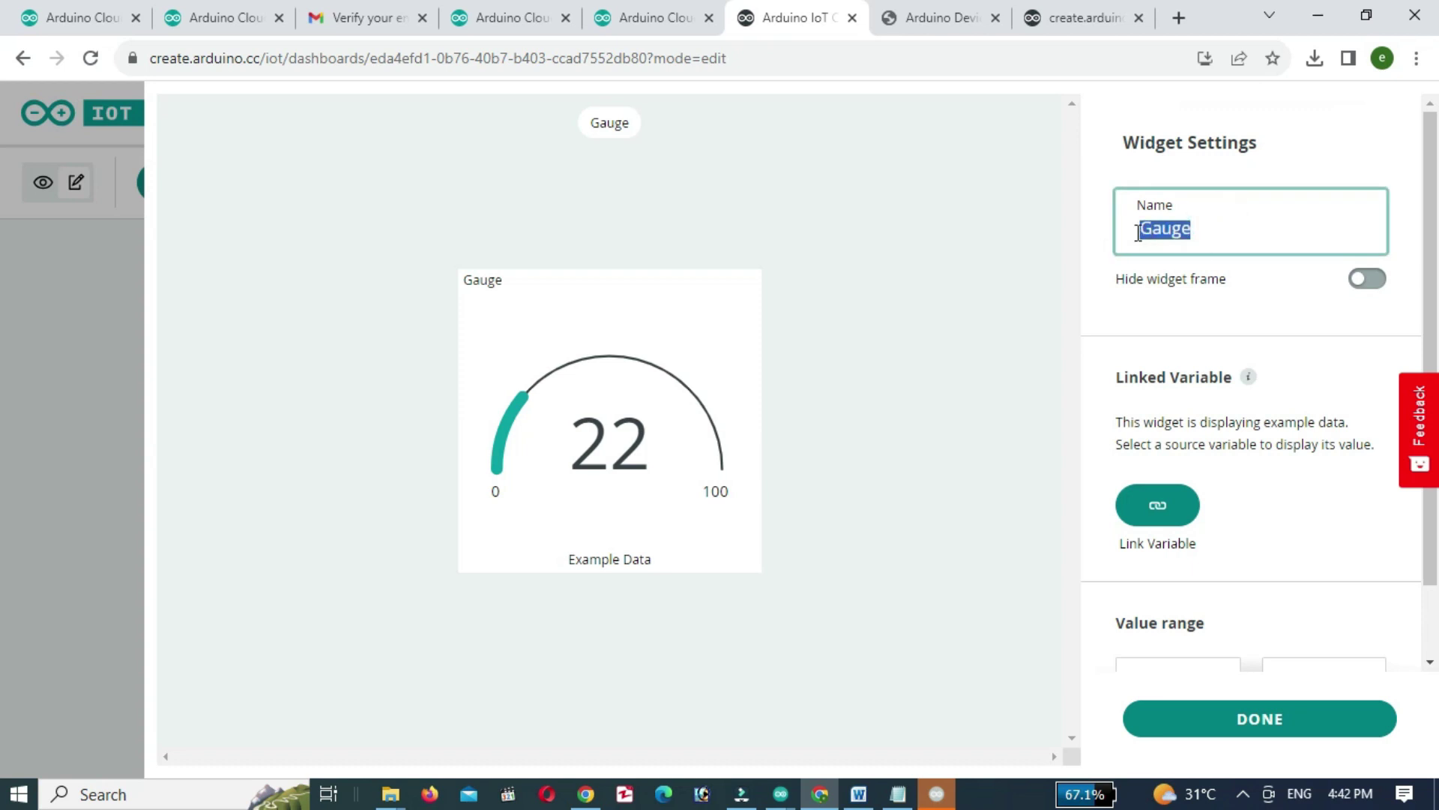
type("potval")
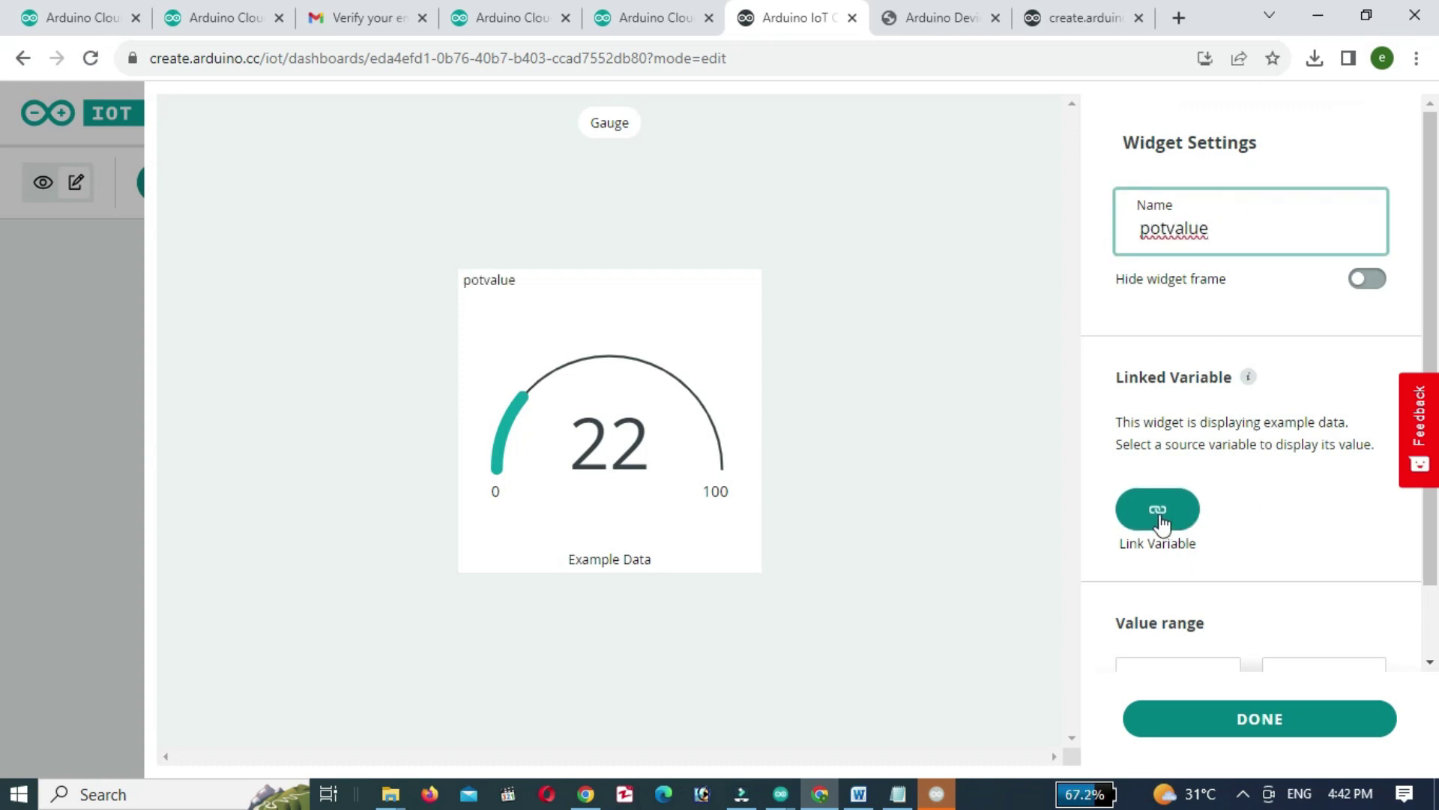
Link the gauge to the potvalue variable, set its maximum value to 1024 and finish the widget settings.
left_click(1193, 513)
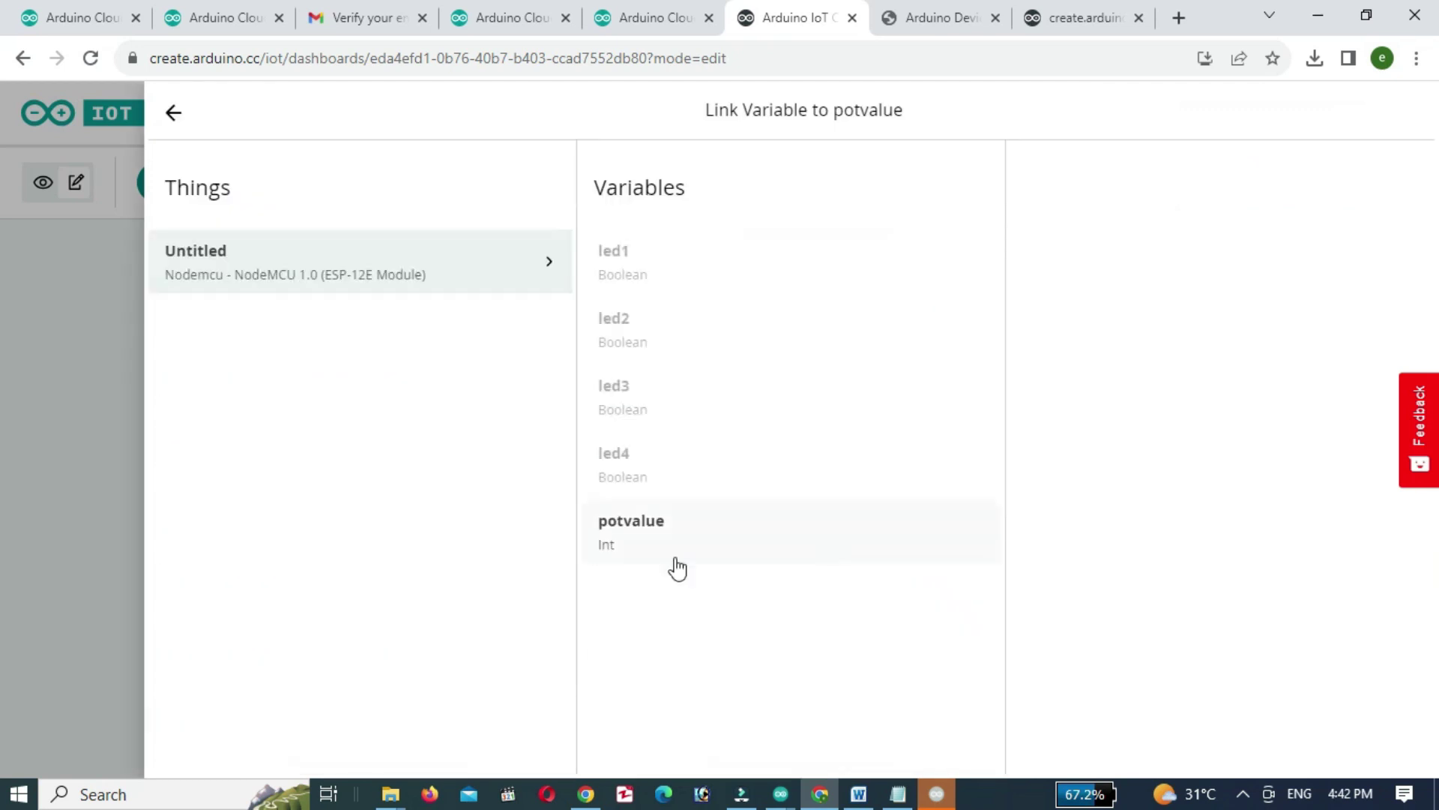
left_click(630, 533)
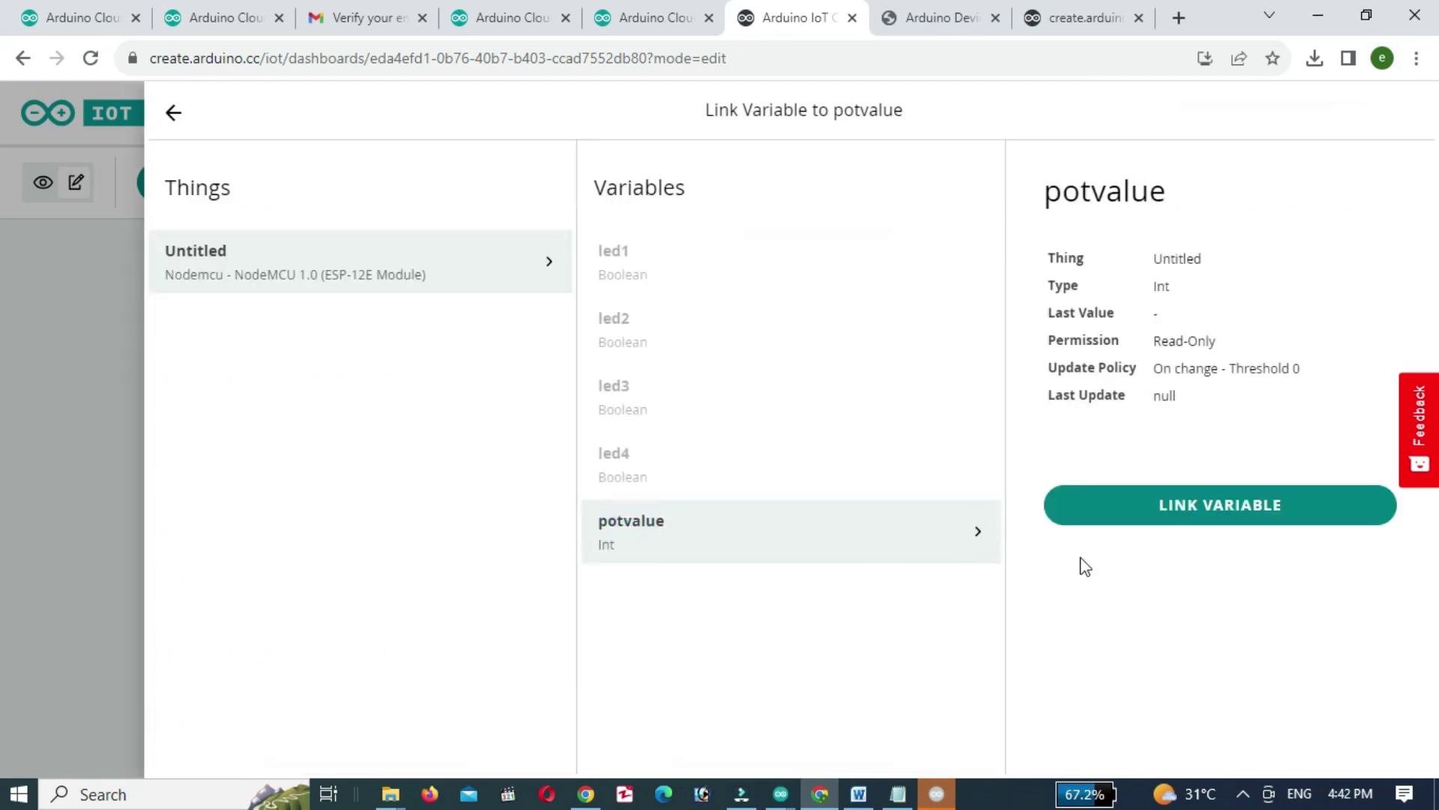
left_click(1143, 514)
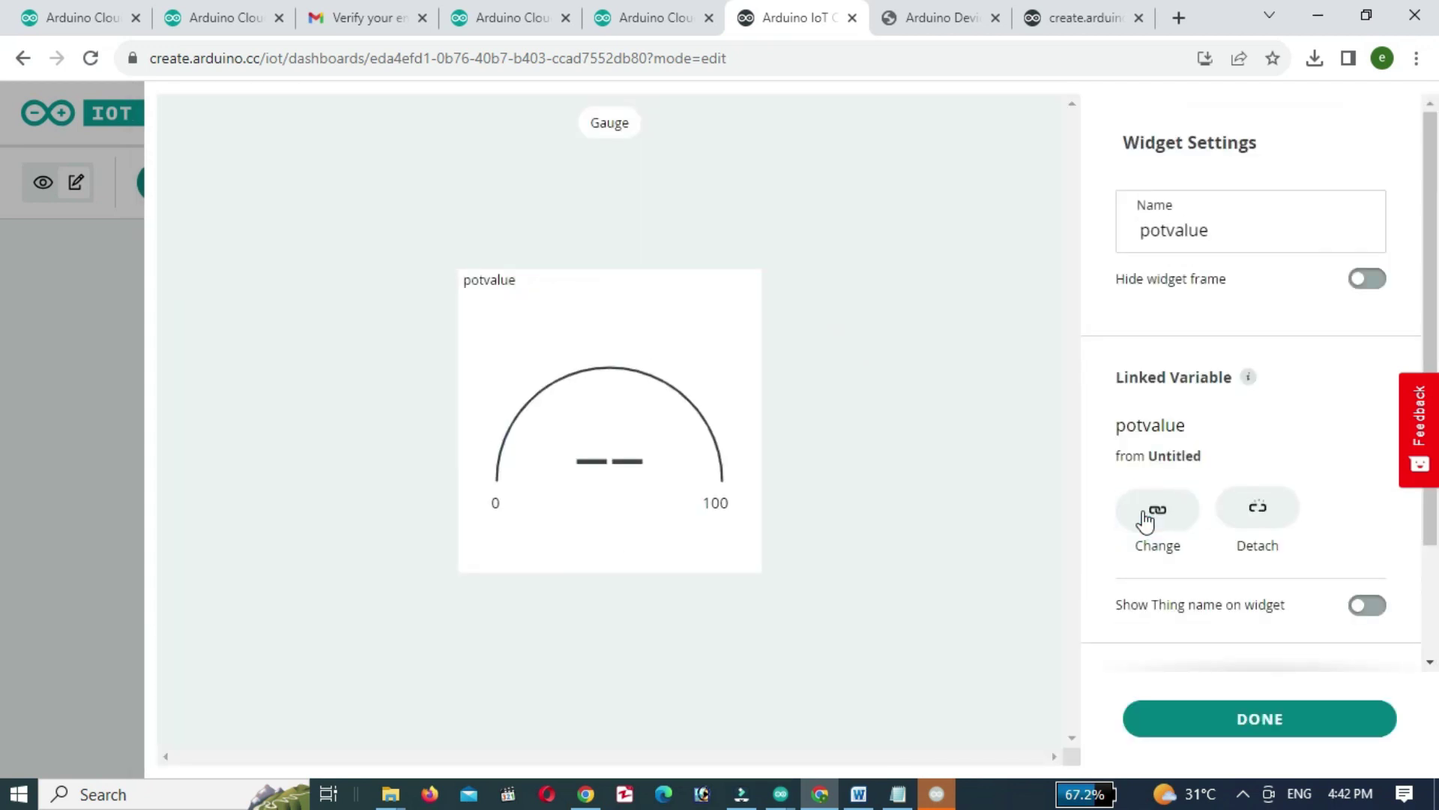
scroll(1158, 562, "down", 2)
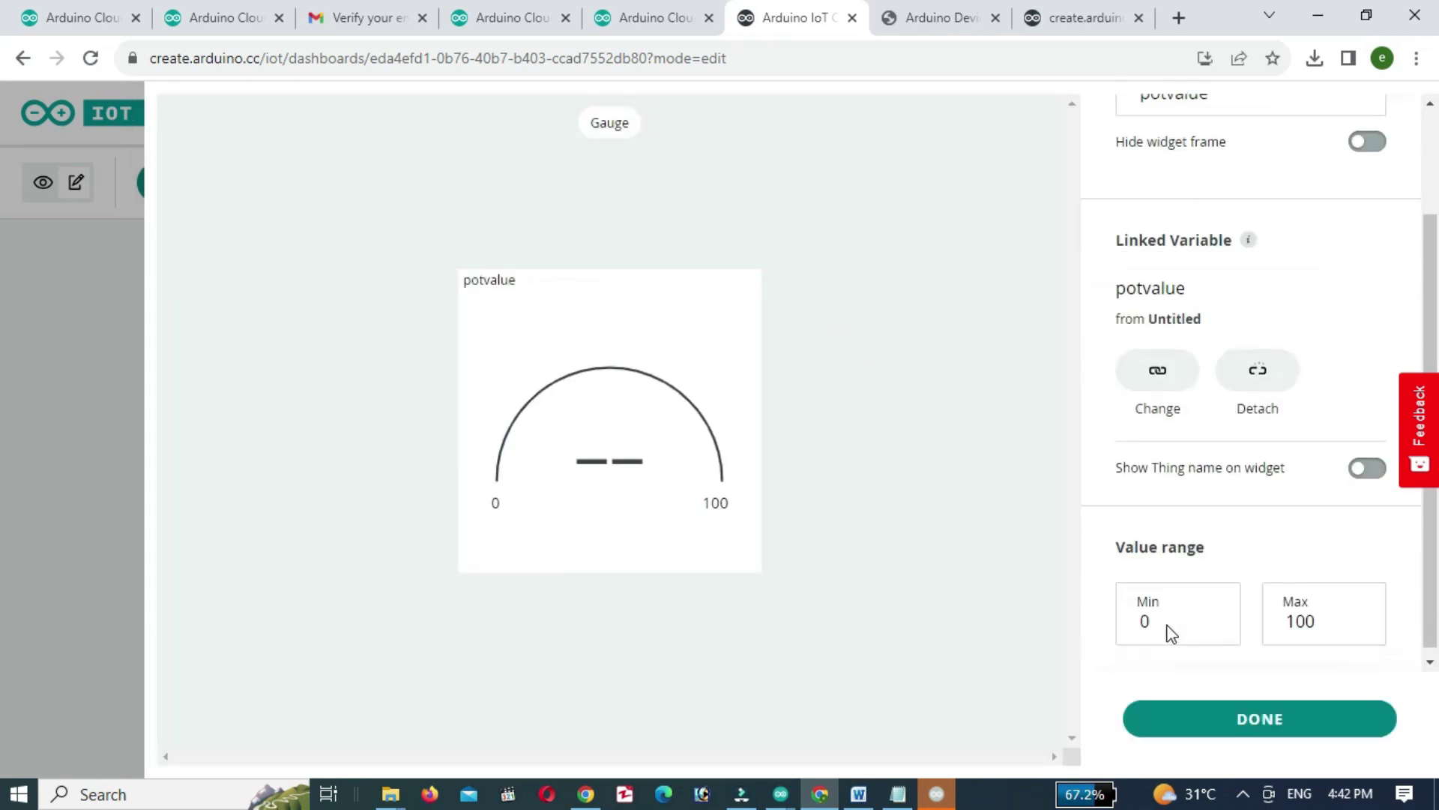
double_click(1337, 615)
type("1")
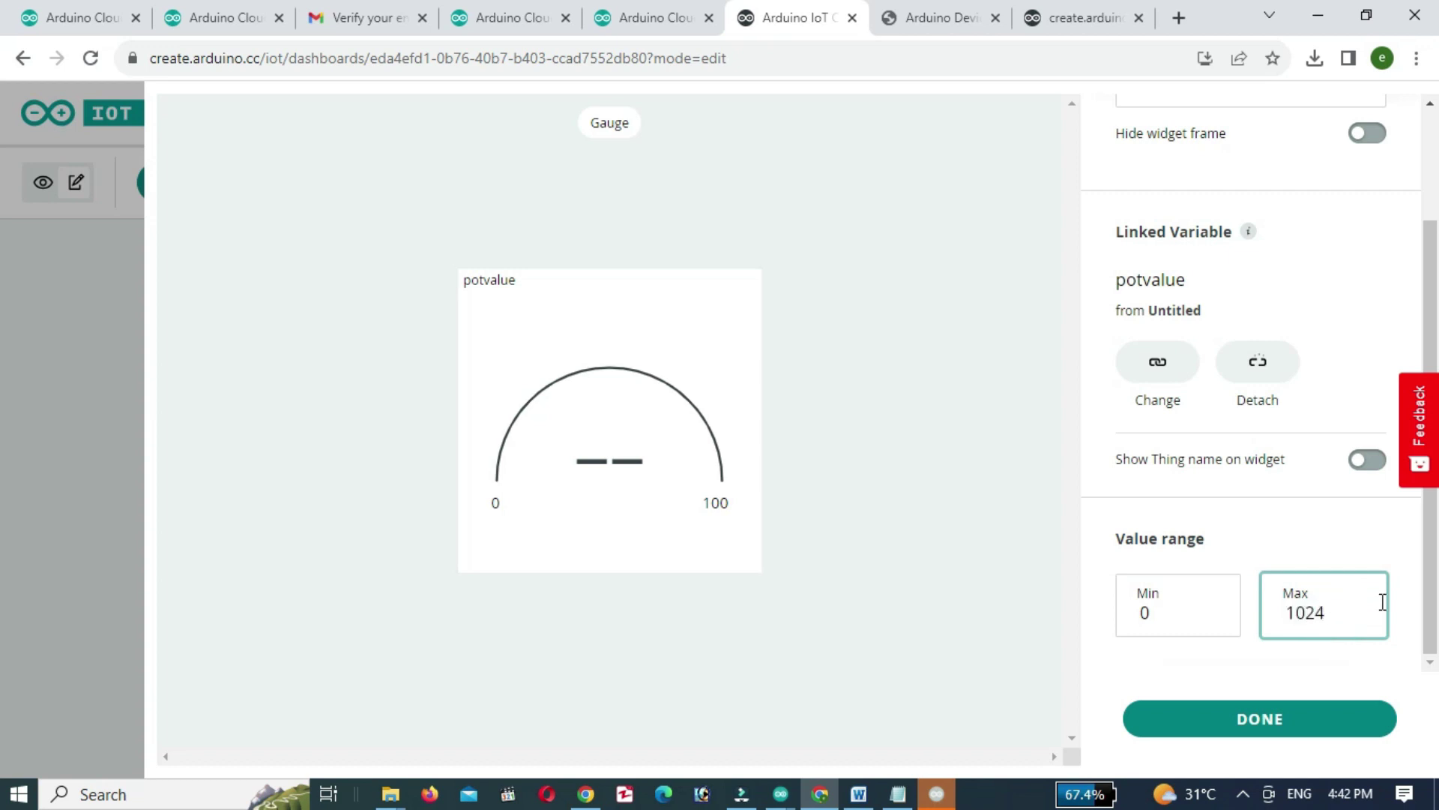
left_click(1215, 721)
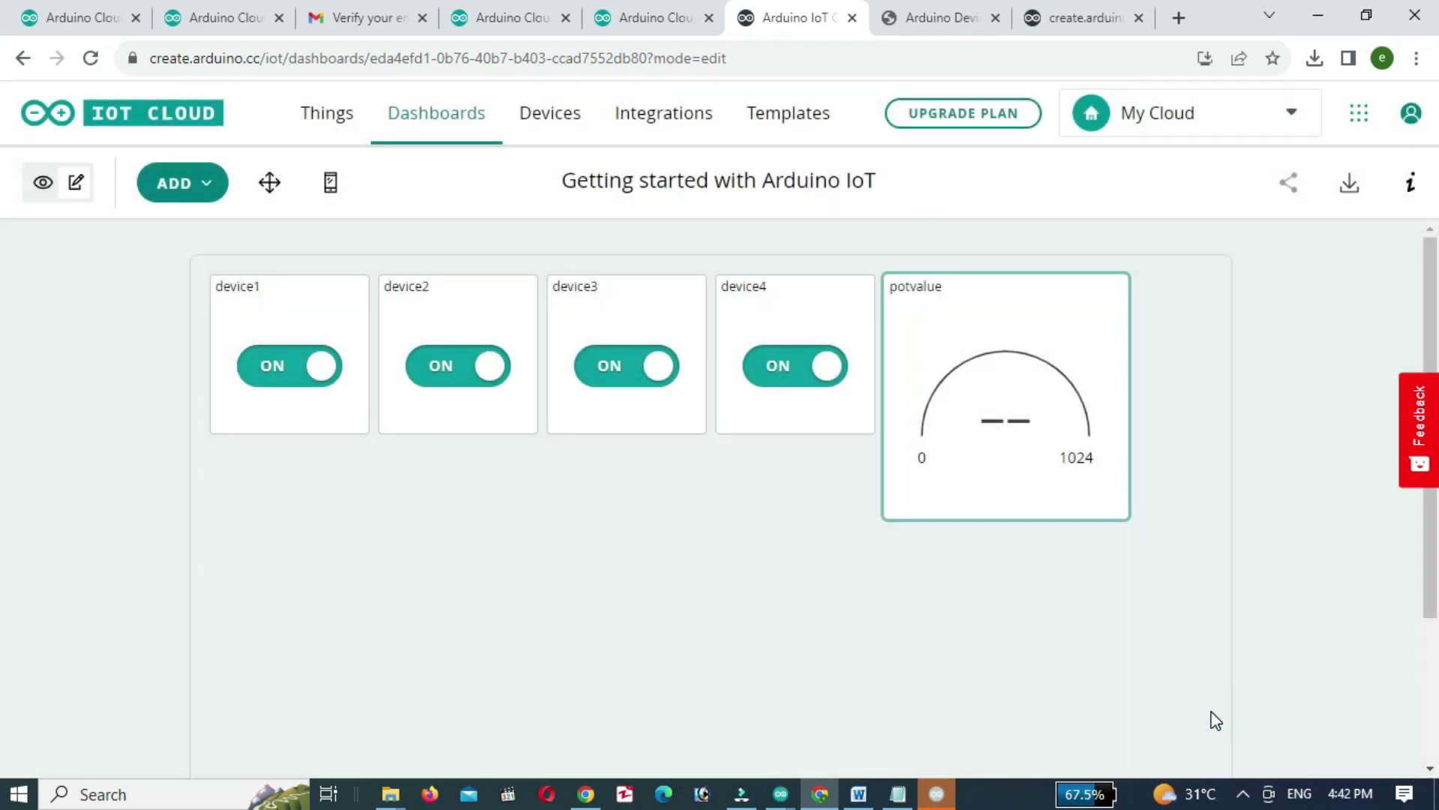
Try to move and resize the potvalue gauge directly on the dashboard, checking its widget settings as well.
left_click(973, 312)
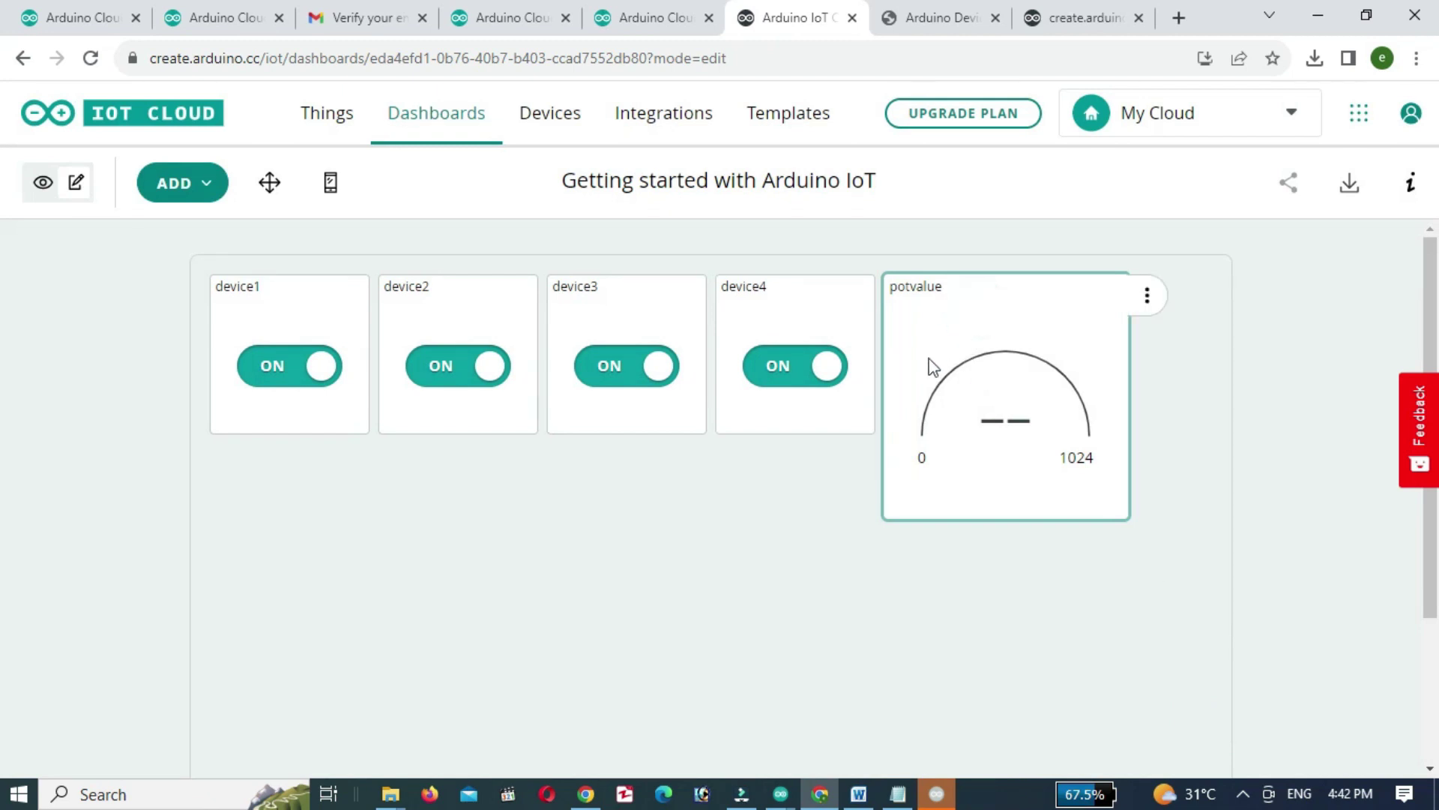
left_click(551, 563)
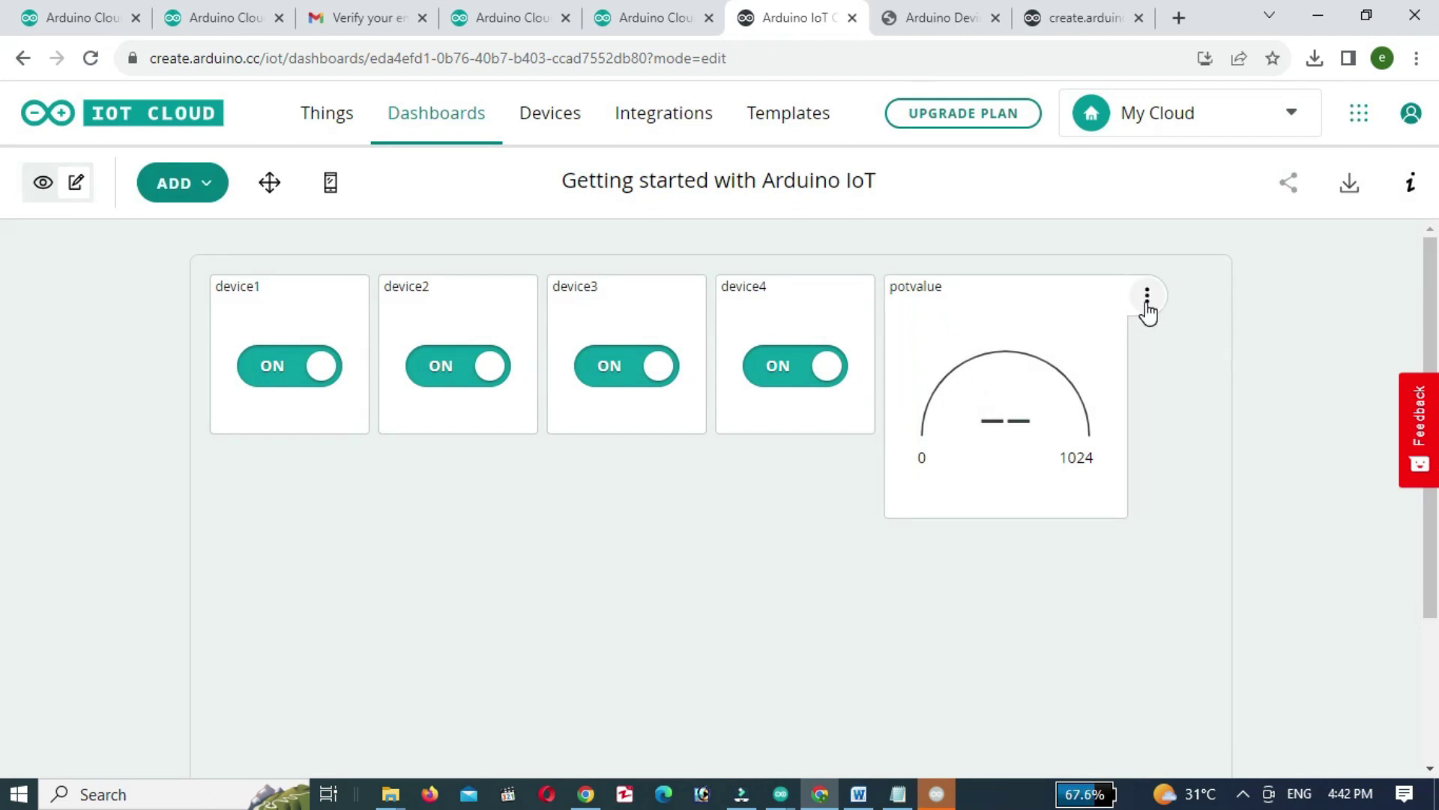
left_click(1115, 297)
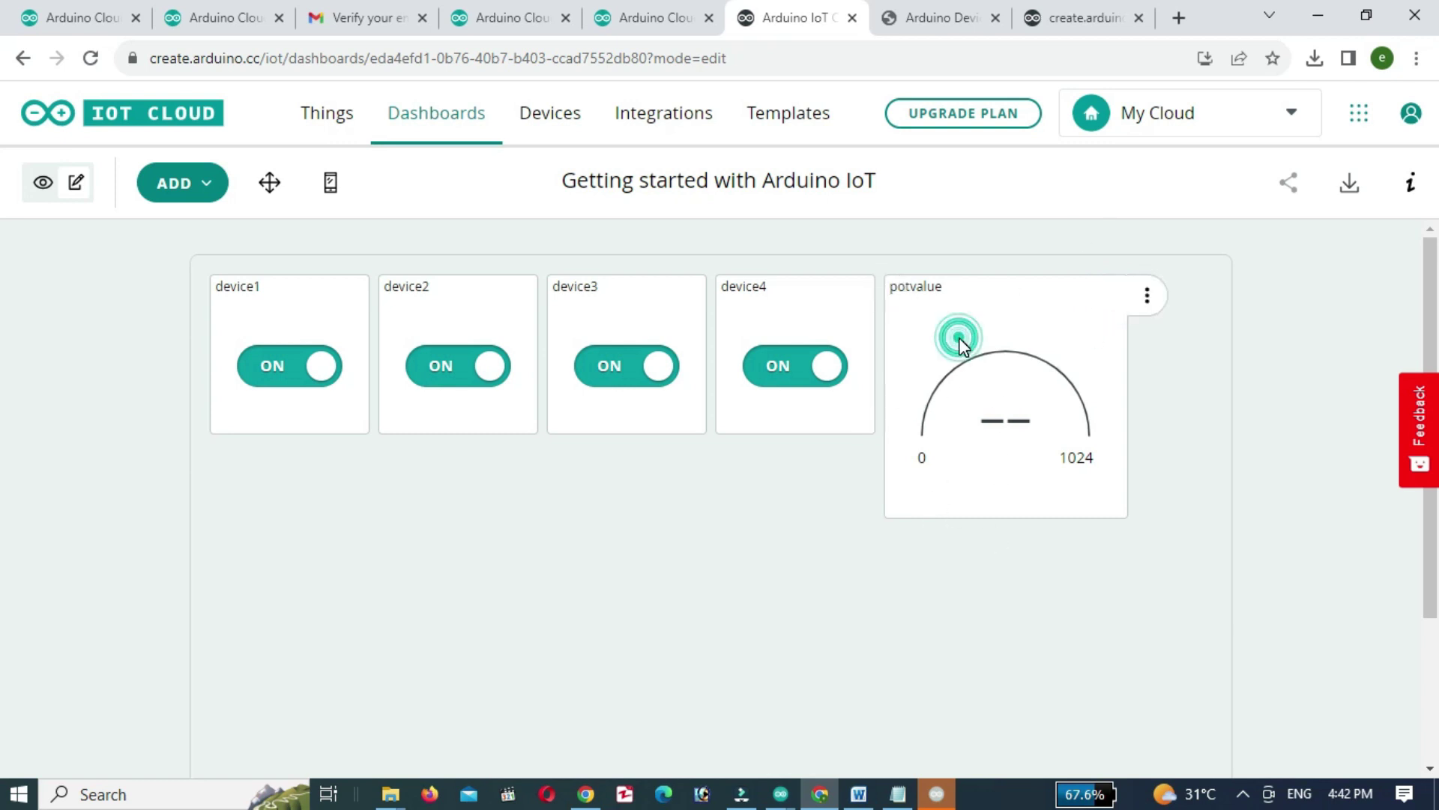
left_click(908, 289)
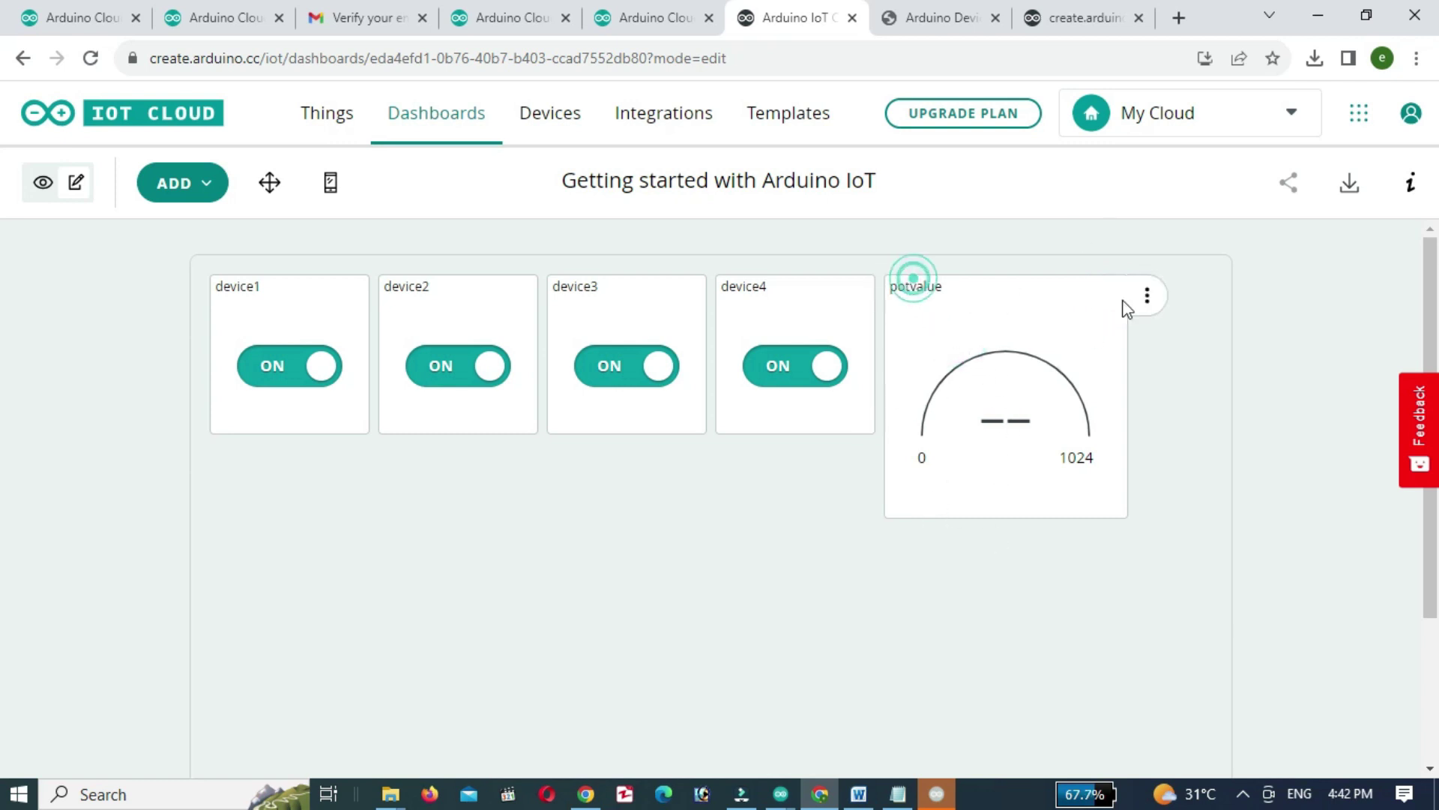
left_click(1114, 516)
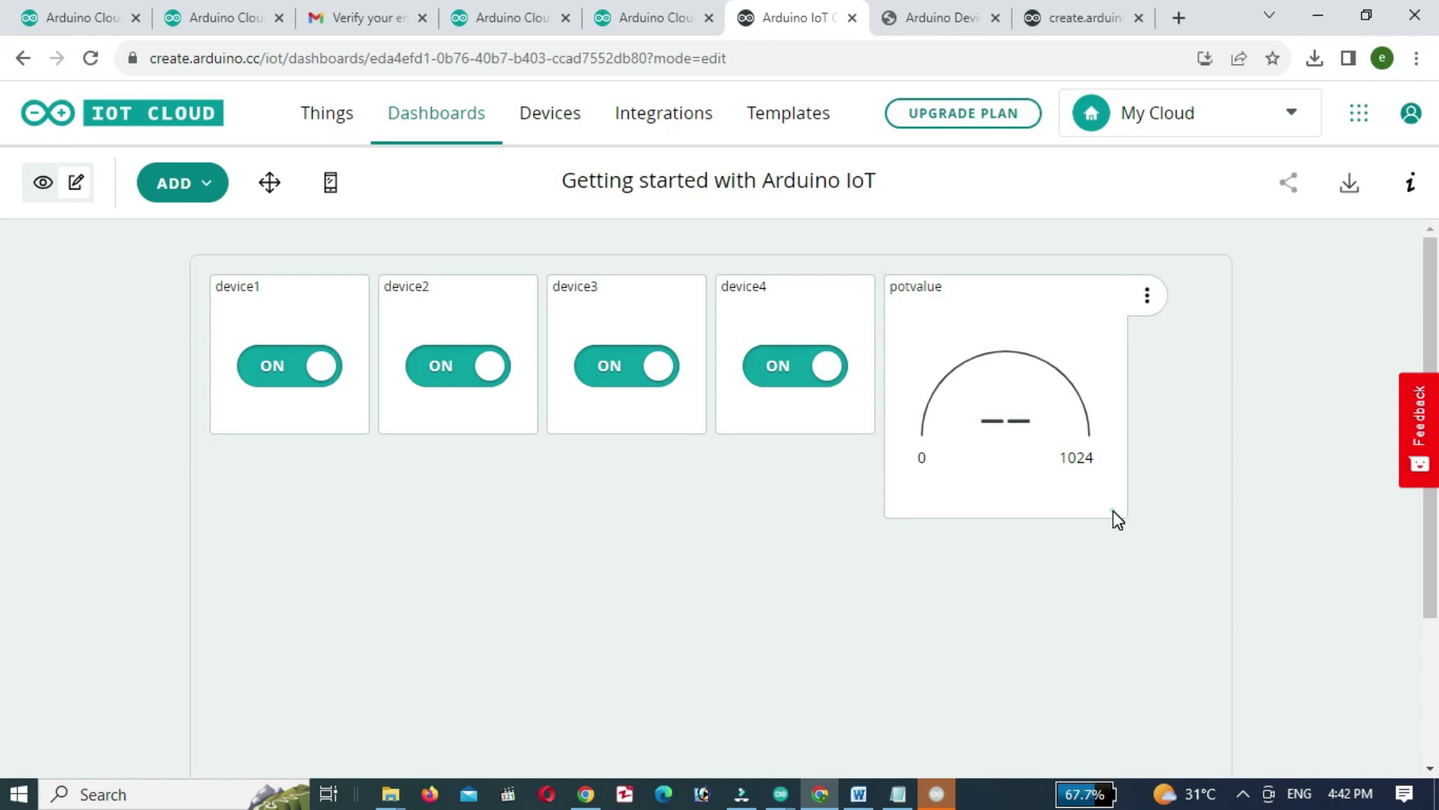
left_click(1155, 297)
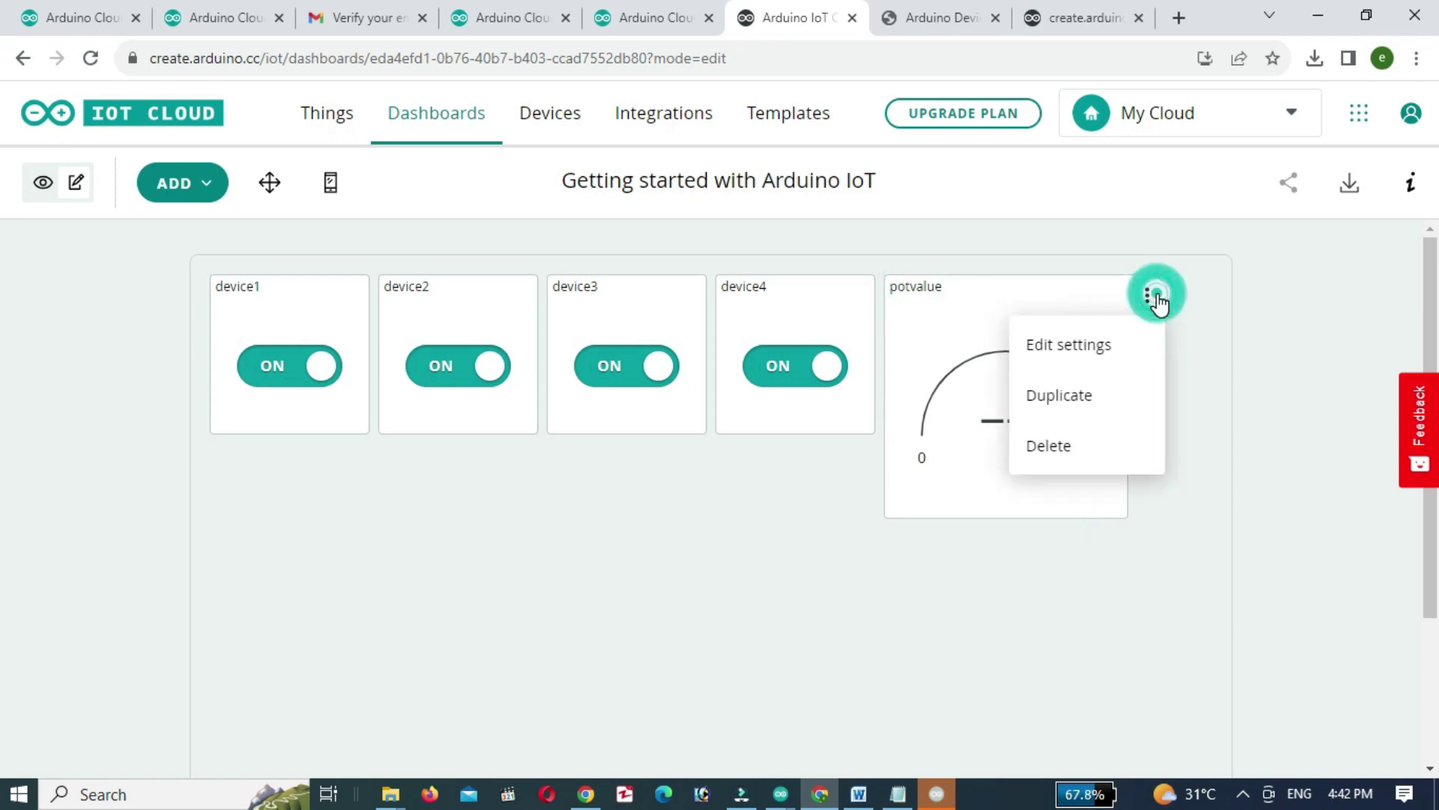
left_click(1120, 350)
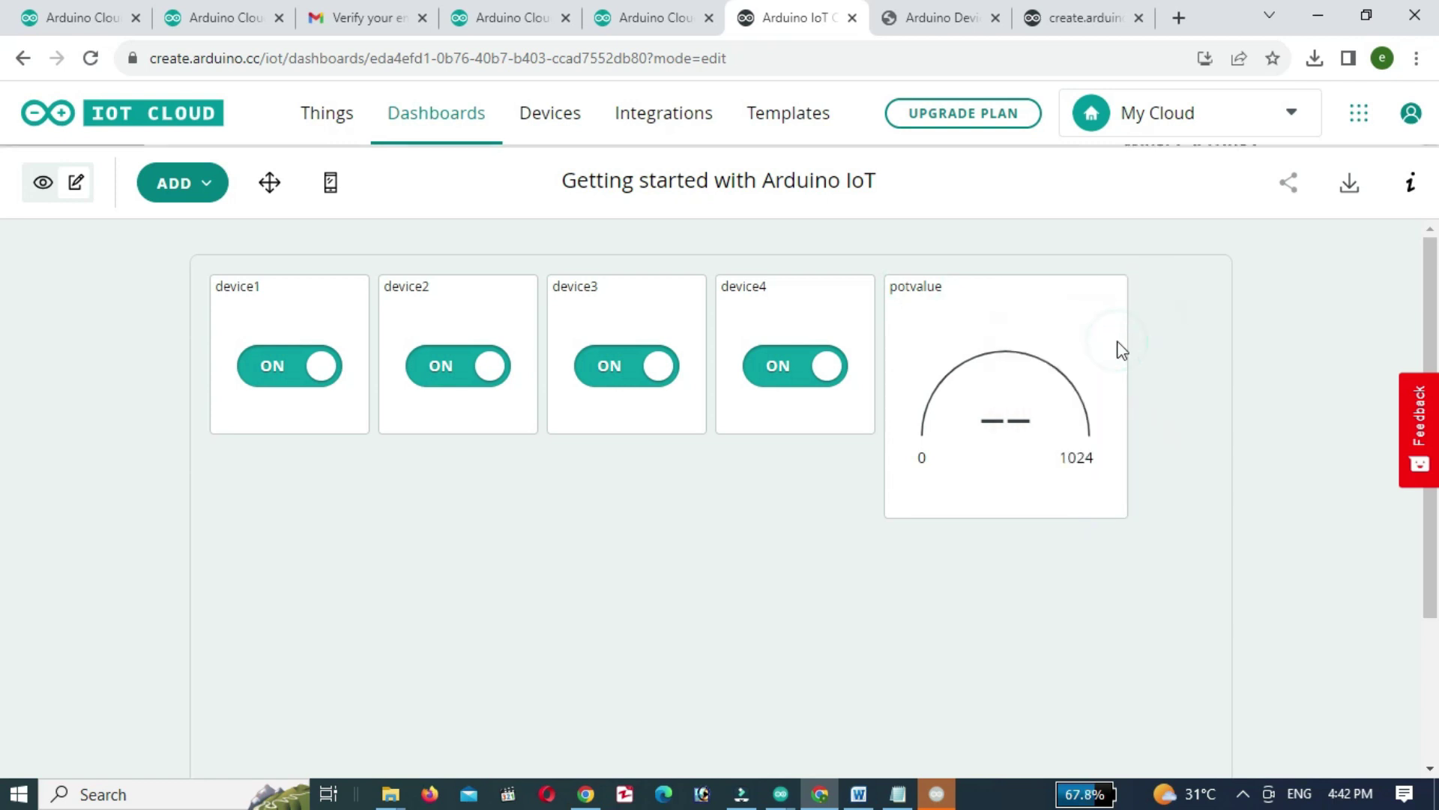
left_click(1346, 727)
left_click(1121, 515)
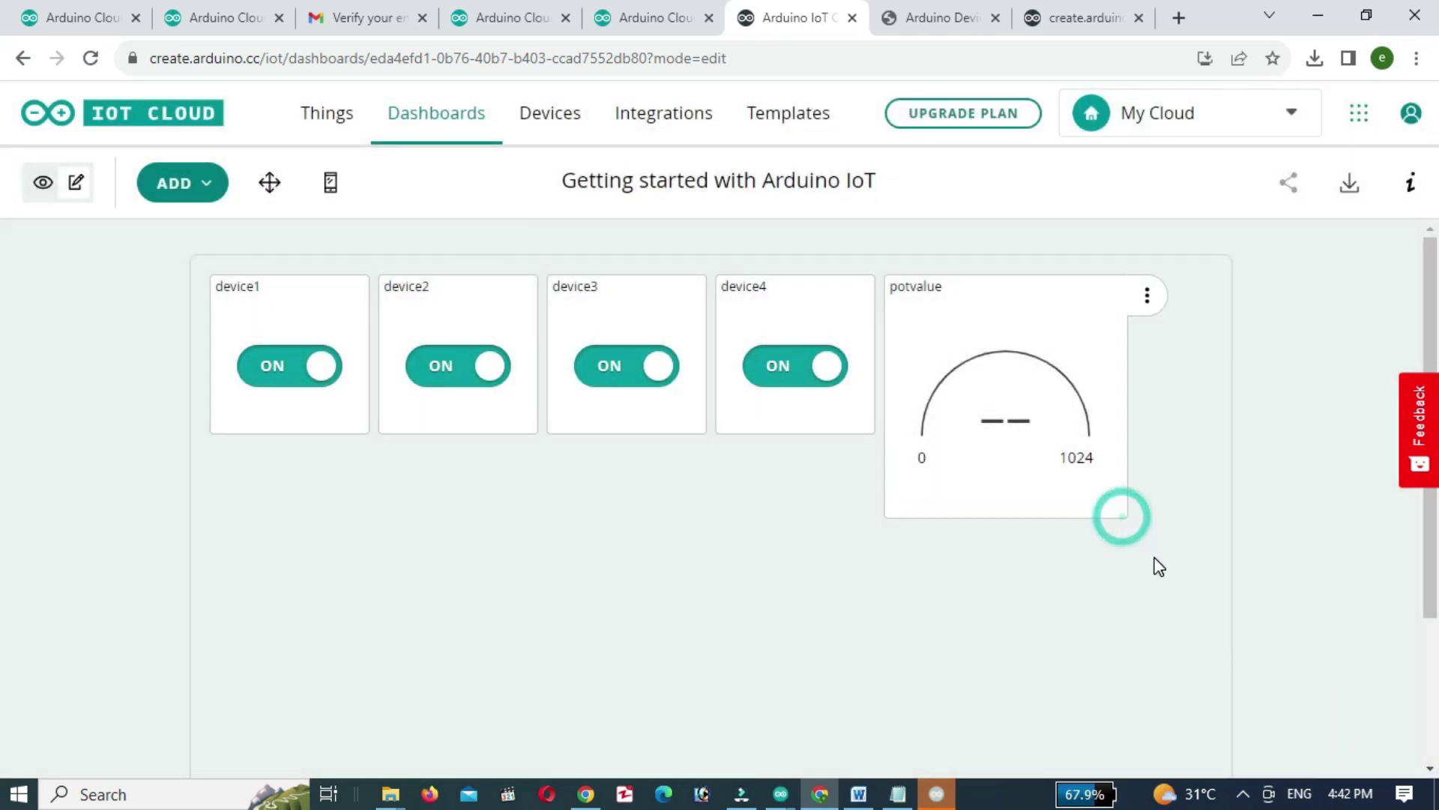
left_click(920, 294)
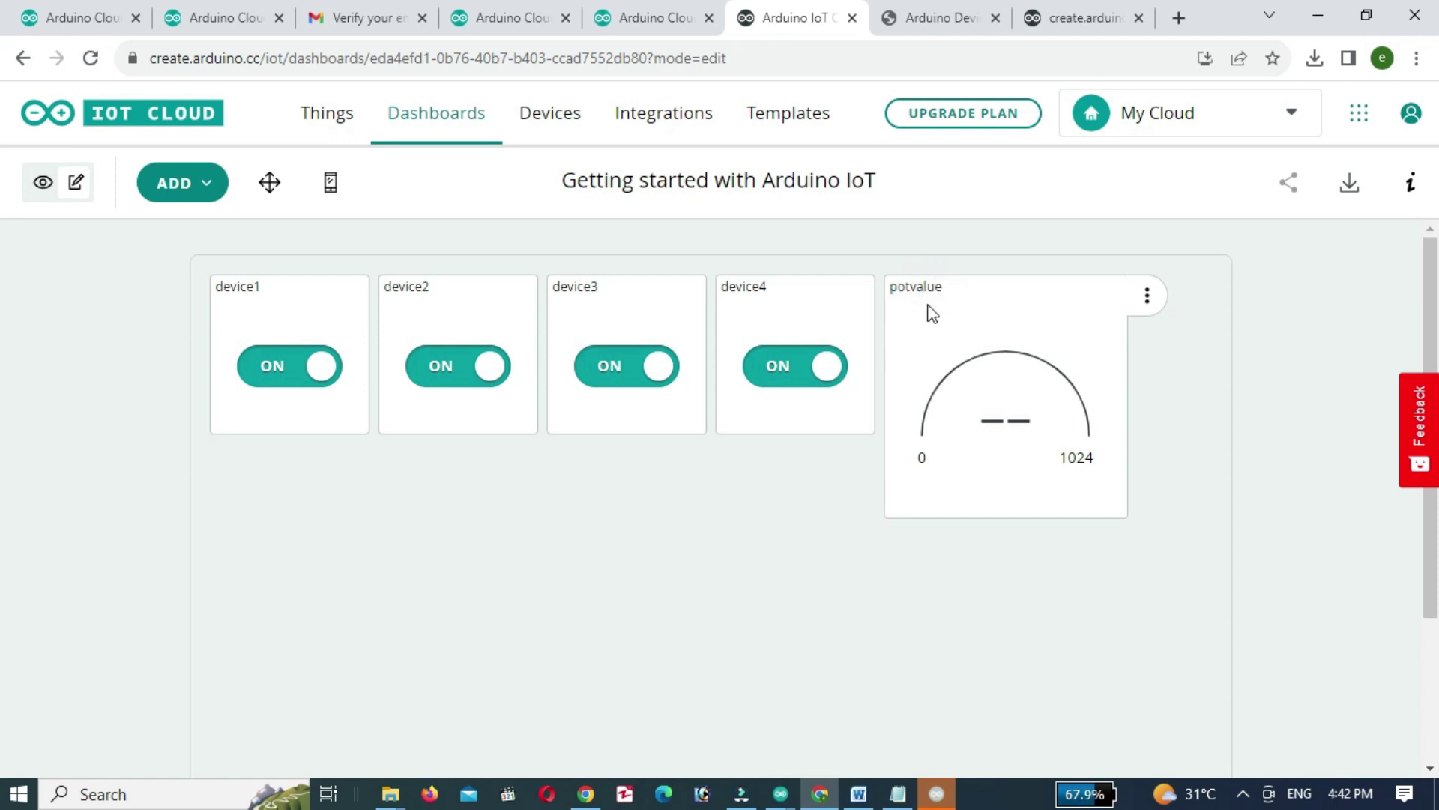
scroll(932, 304, "down", 3)
scroll(932, 304, "up", 3)
Switch the dashboard to layout arrangement mode and lock the device1, device2, device3 and device4 switch widgets in place.
left_click(269, 182)
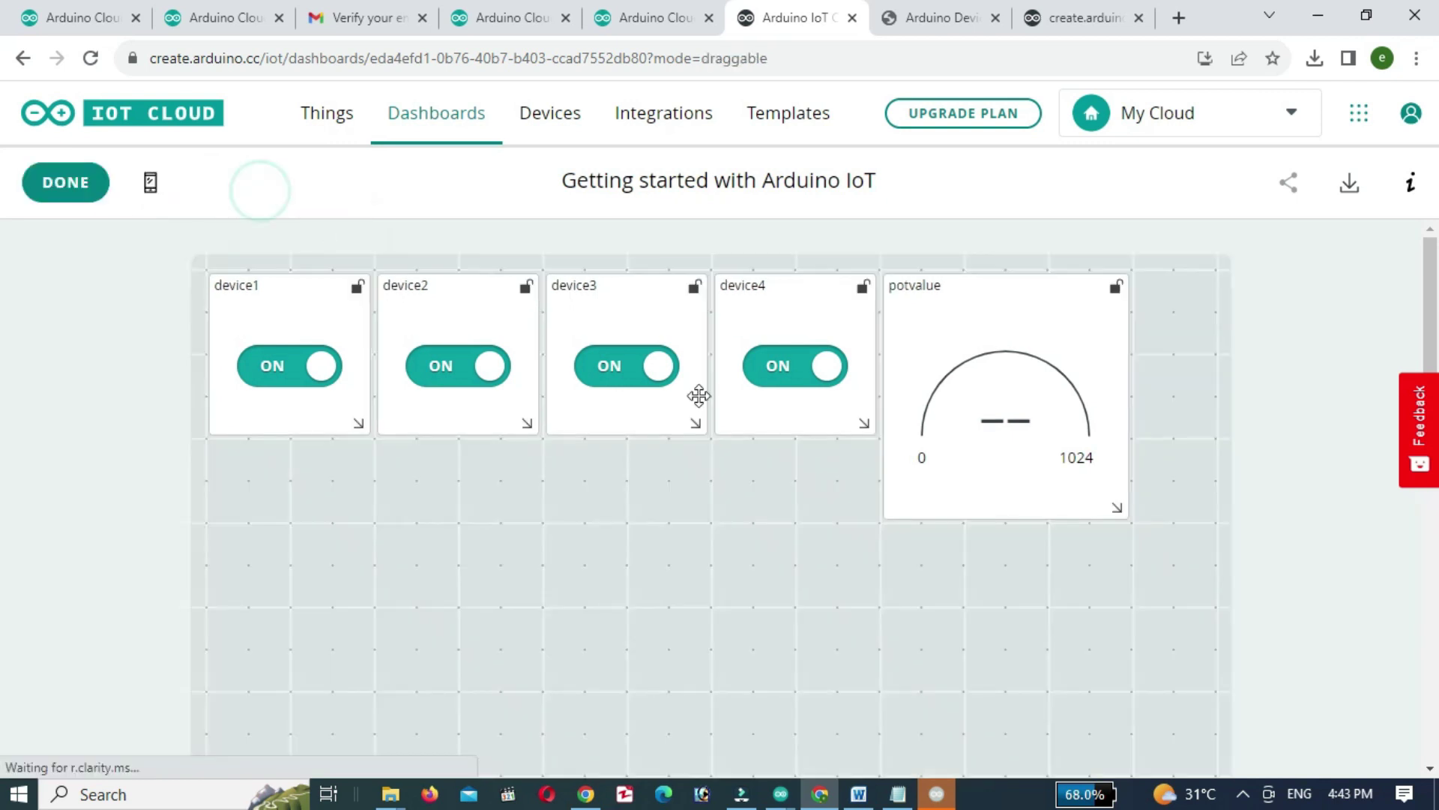
left_click(355, 289)
left_click(527, 291)
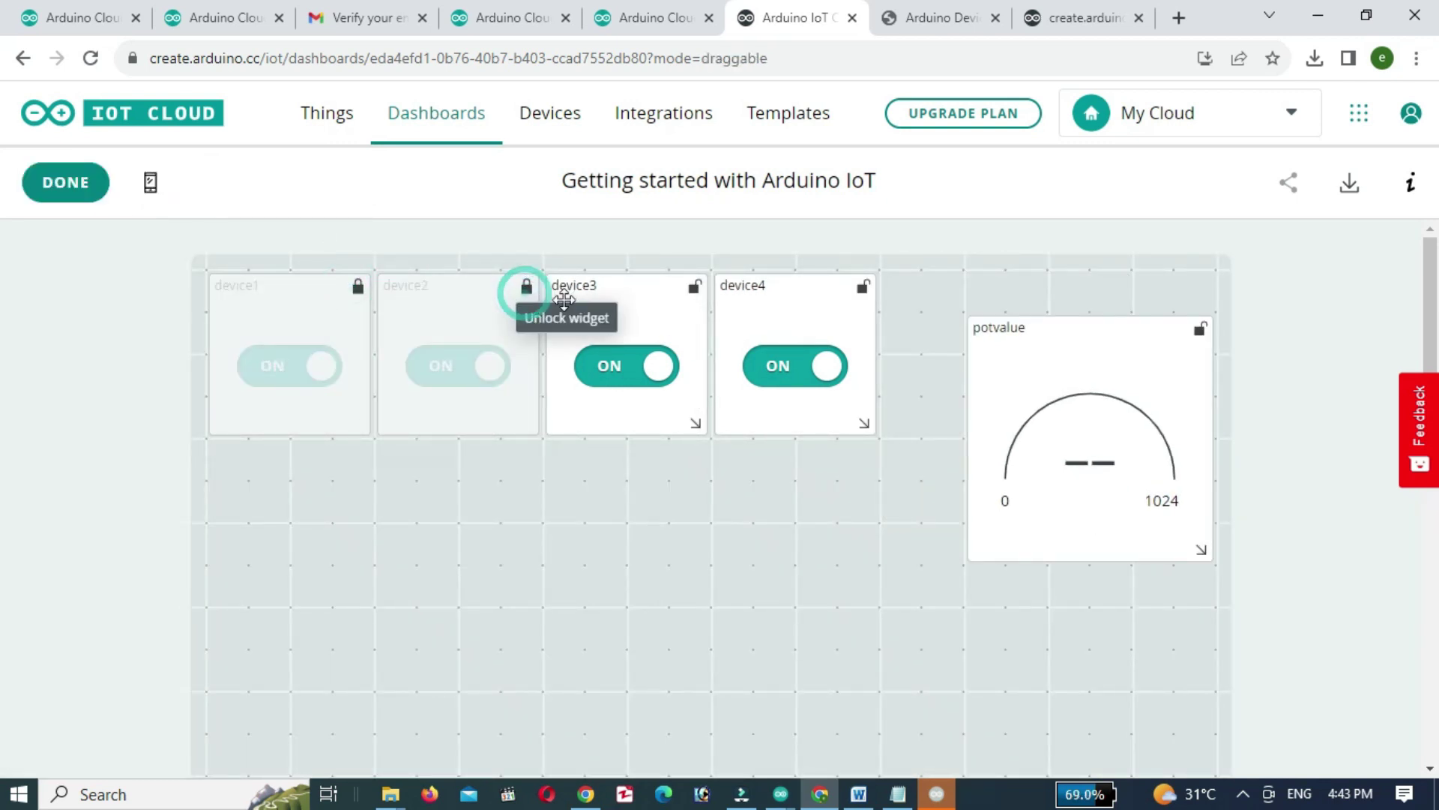
left_click(695, 289)
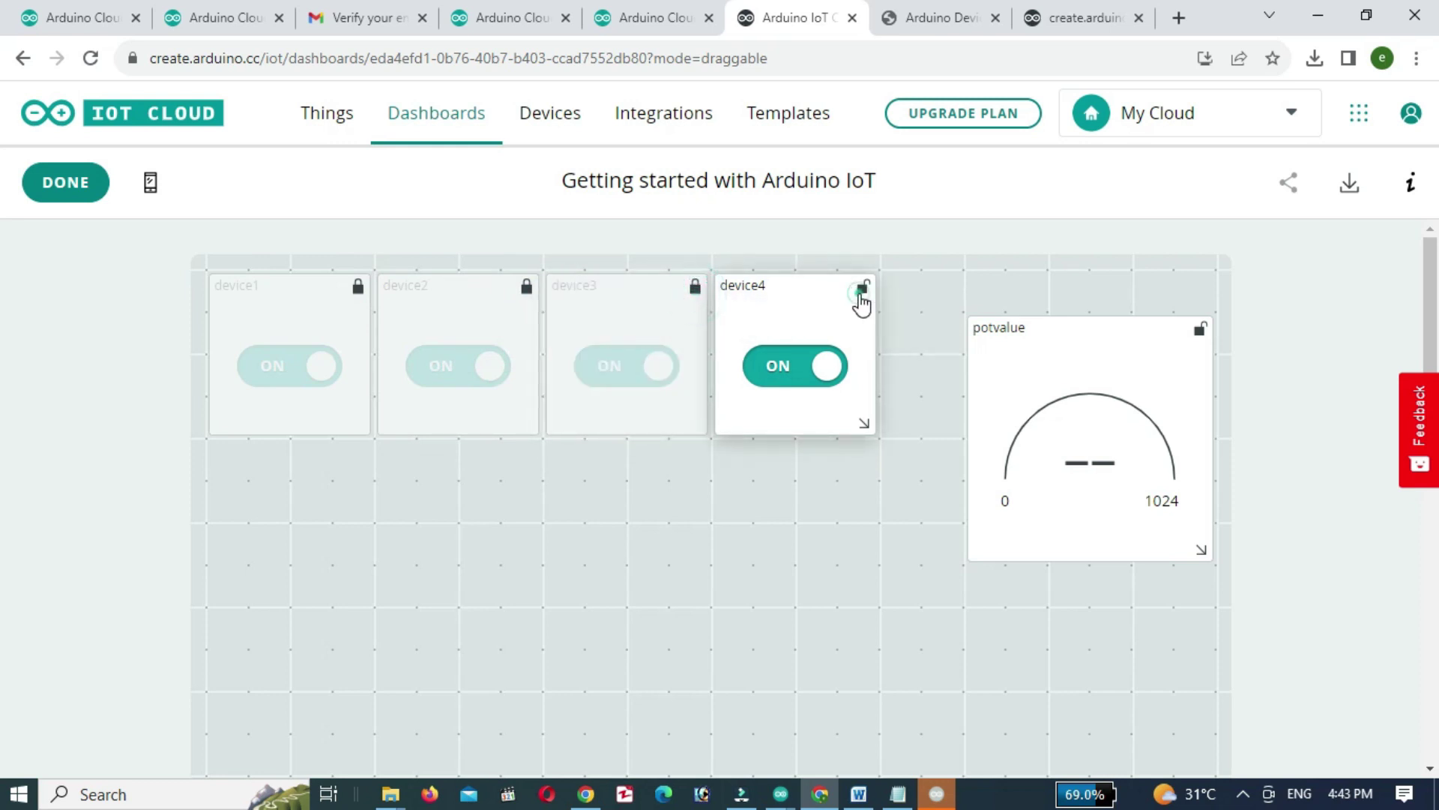
left_click(864, 287)
Move the potvalue gauge directly below the switches and enlarge it to span the width of device1 through device3.
left_click_drag(1000, 417, 273, 591)
scroll(784, 559, "down", 4)
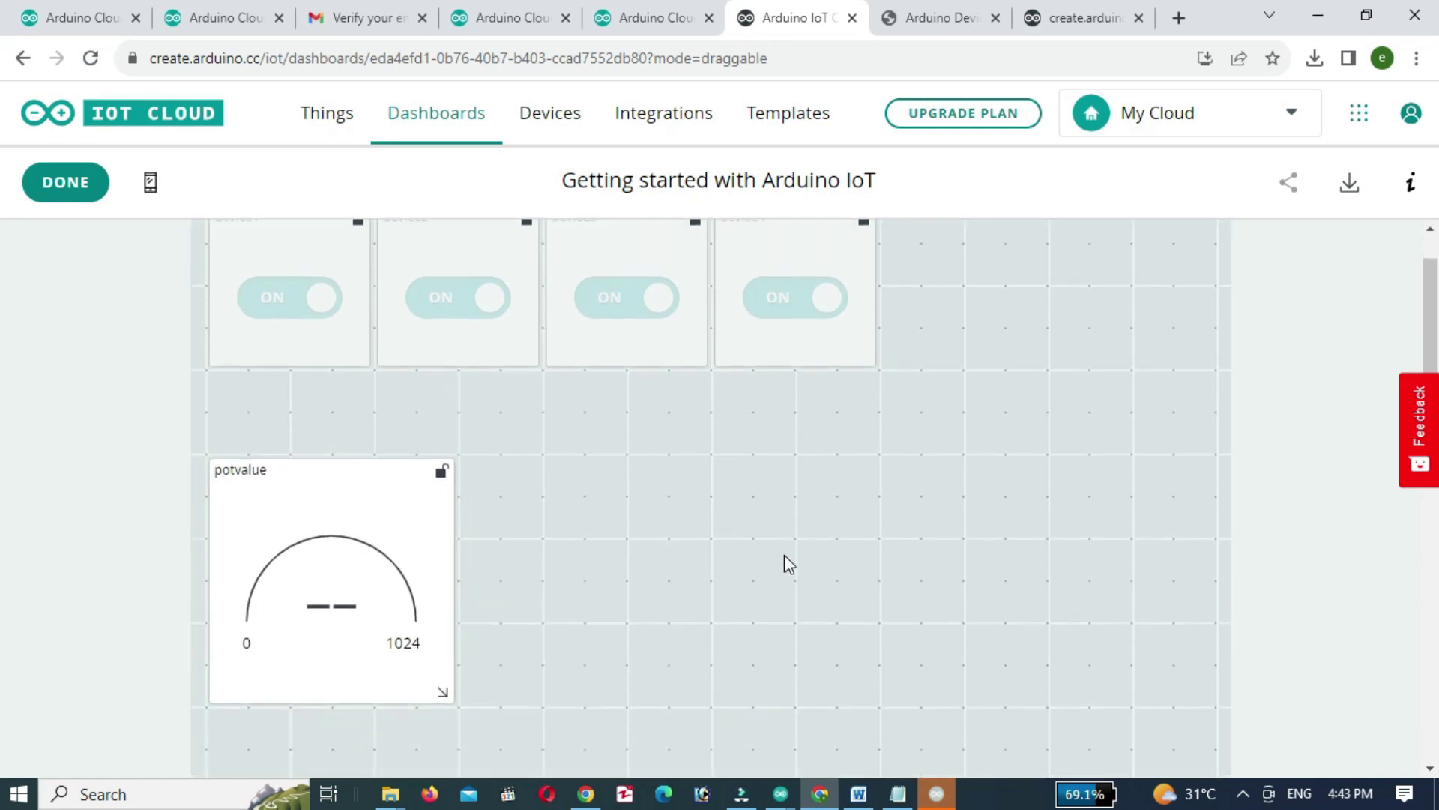
scroll(796, 600, "up", 4)
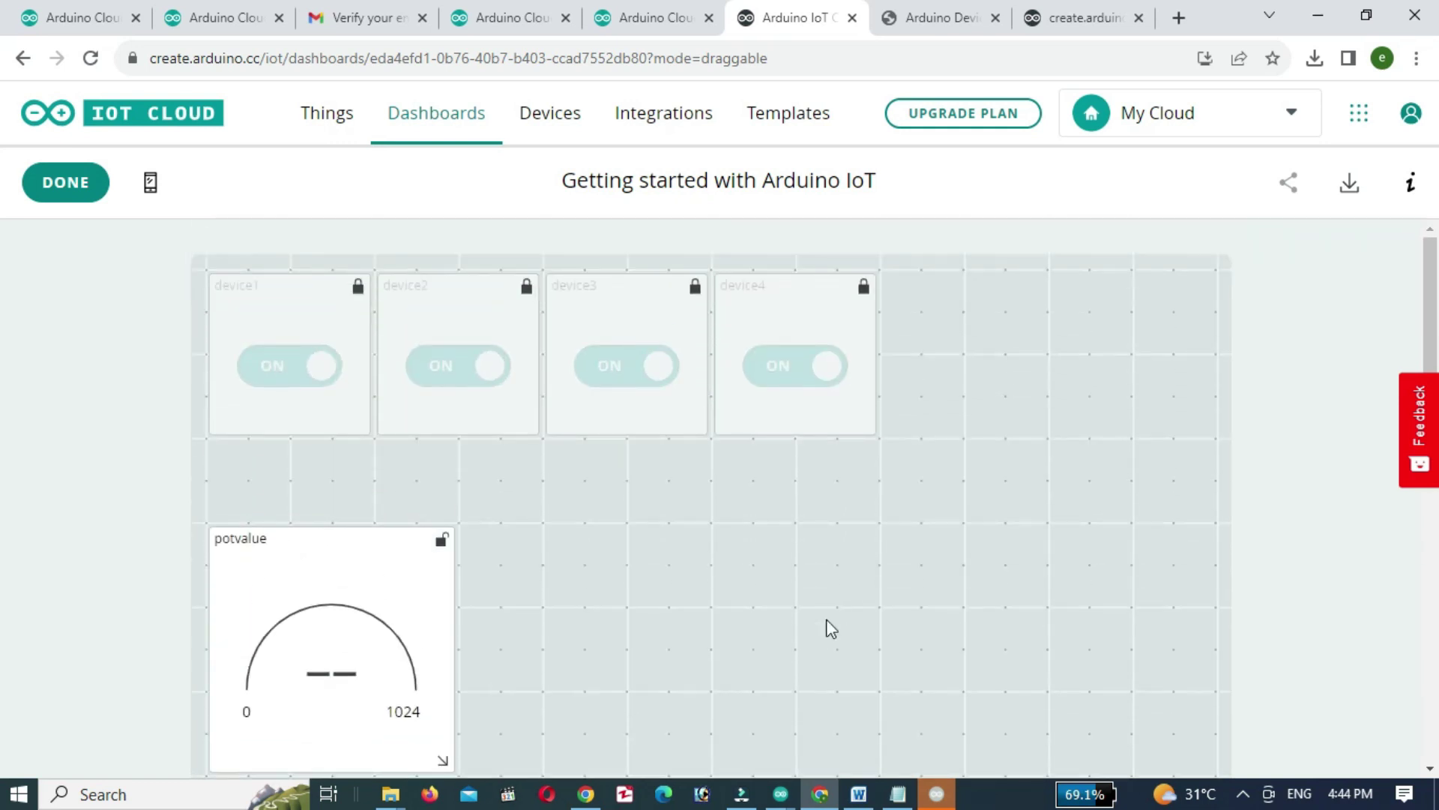
scroll(810, 634, "down", 1)
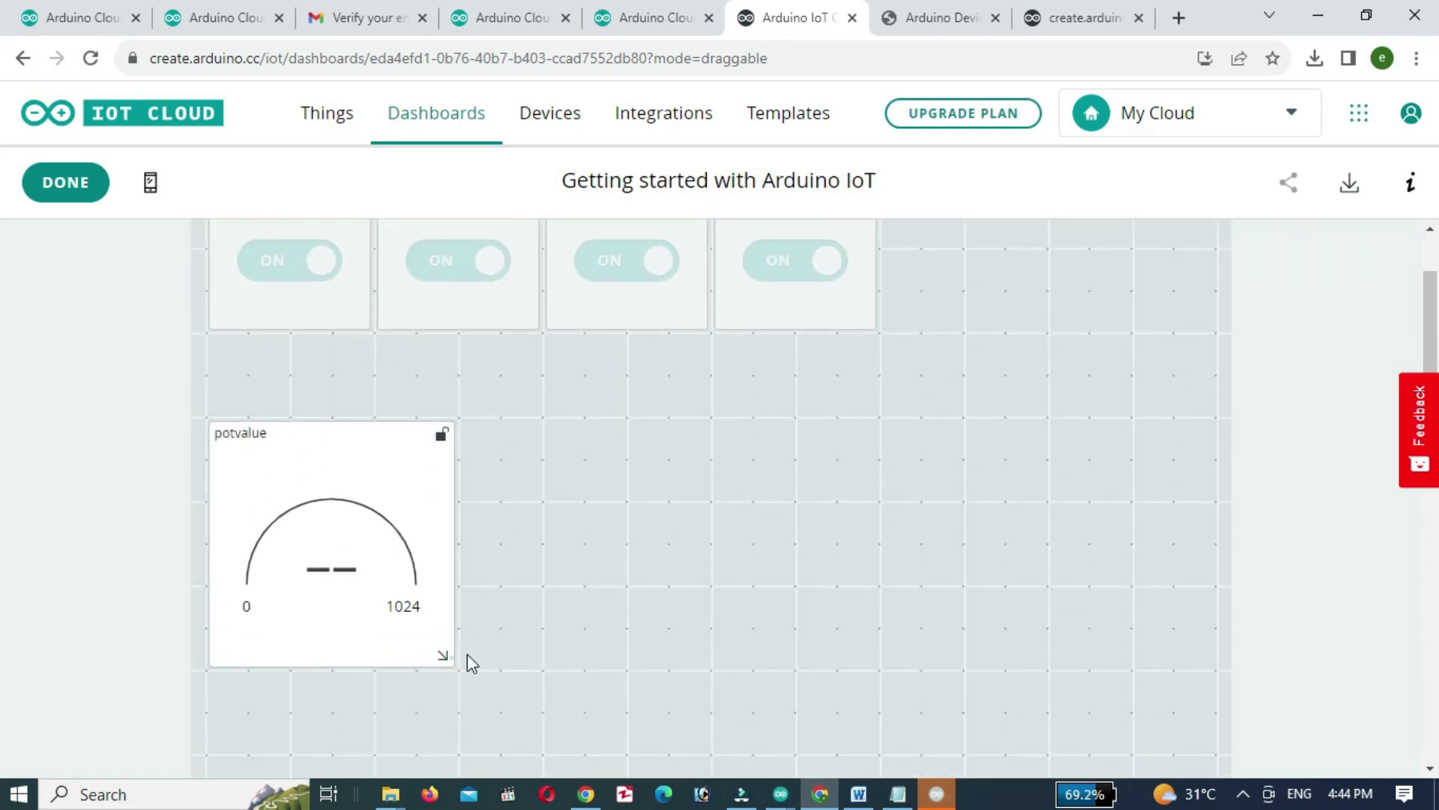
left_click_drag(444, 656, 845, 751)
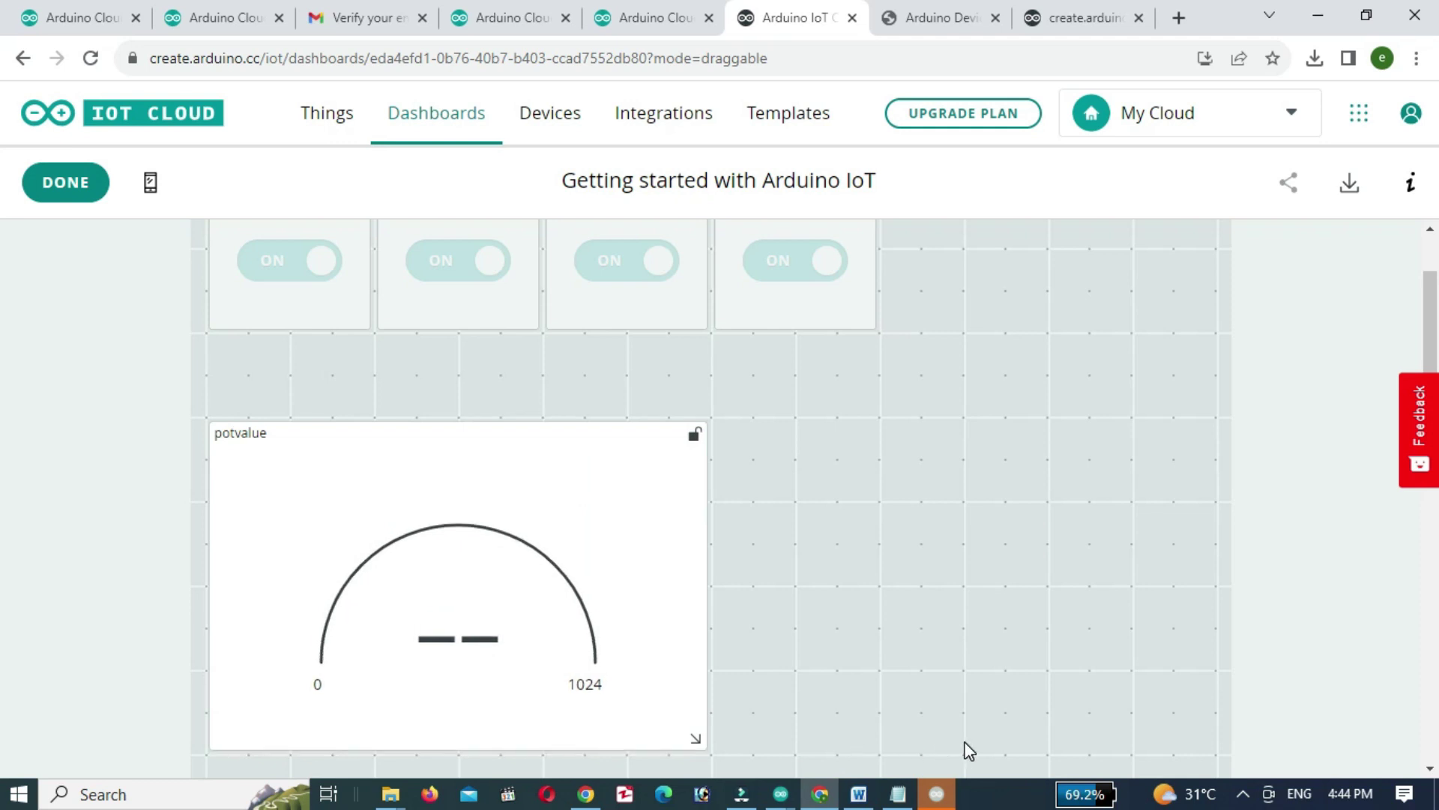
left_click_drag(532, 551, 521, 464)
scroll(717, 594, "up", 2)
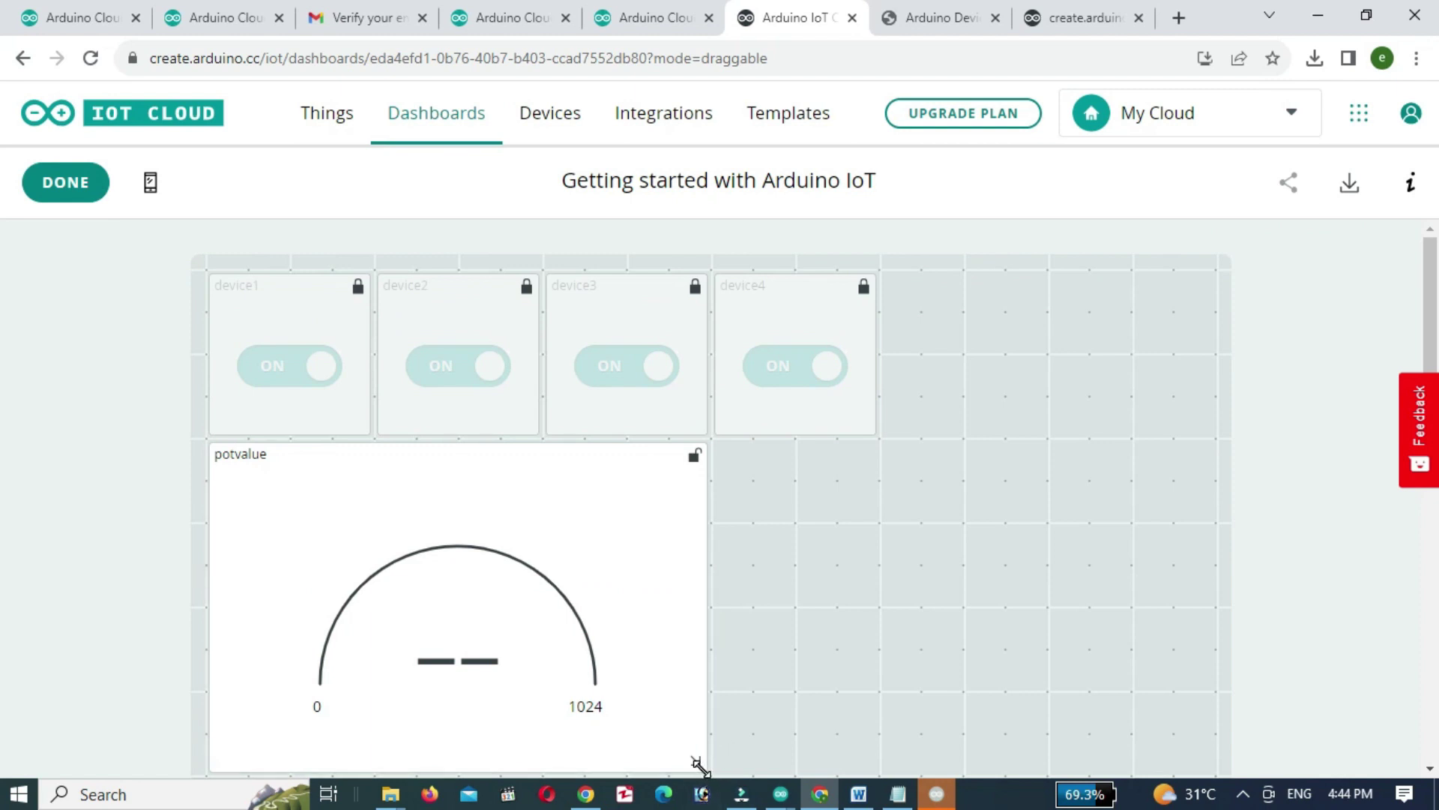
left_click_drag(697, 765, 758, 768)
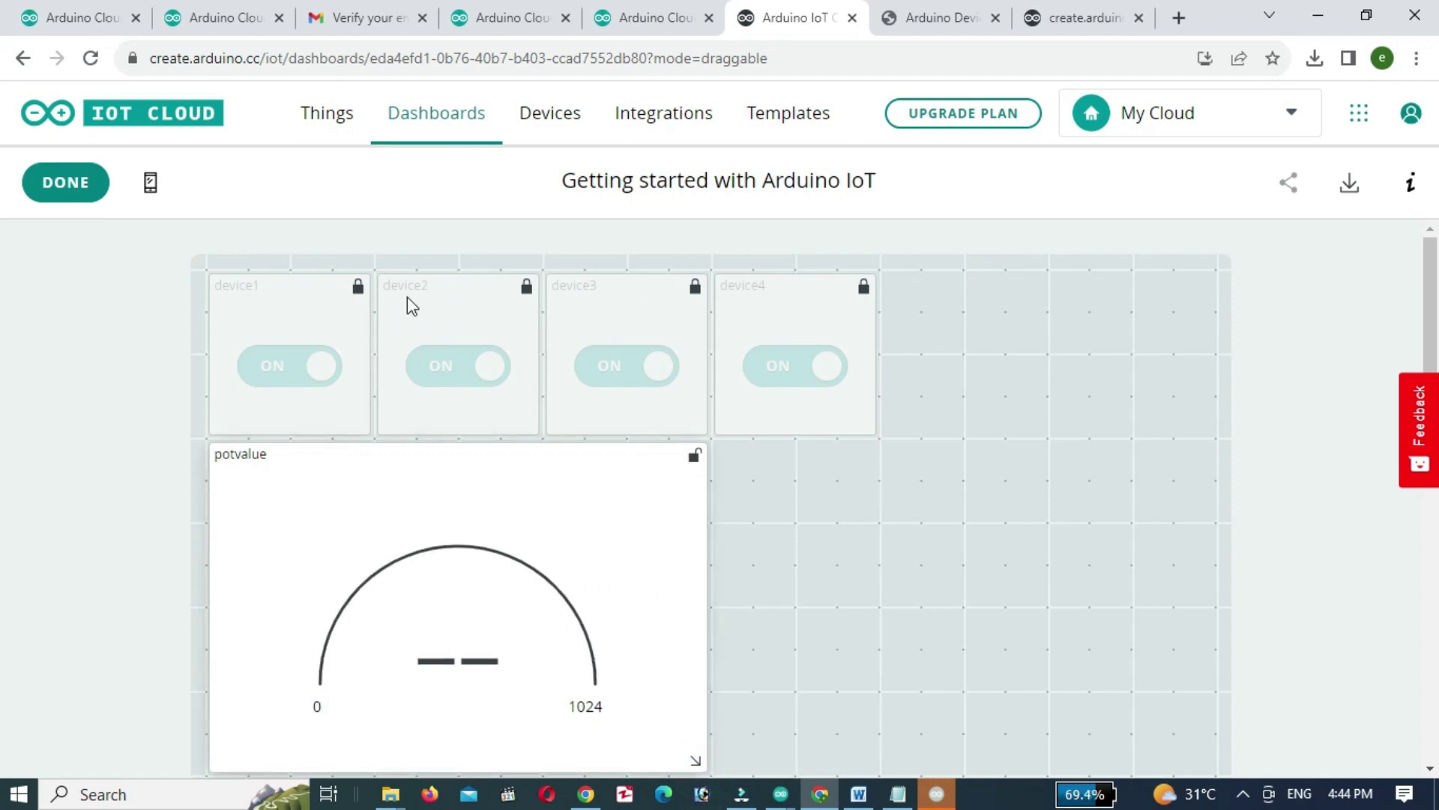
Unlock the device1, device2, device3 and device4 switch widgets and look over the dashboard layout.
left_click(358, 286)
left_click(527, 287)
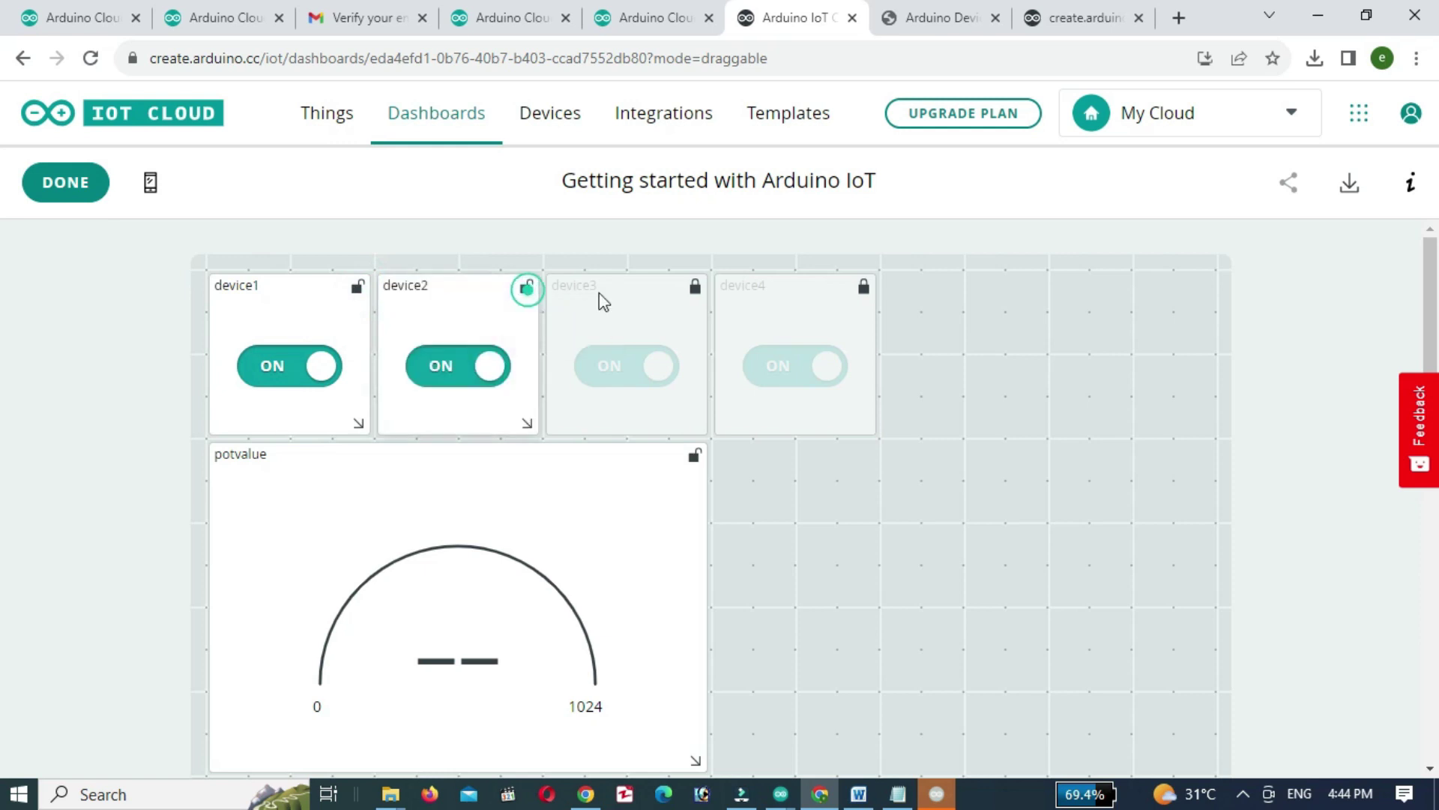
left_click(695, 285)
left_click(864, 286)
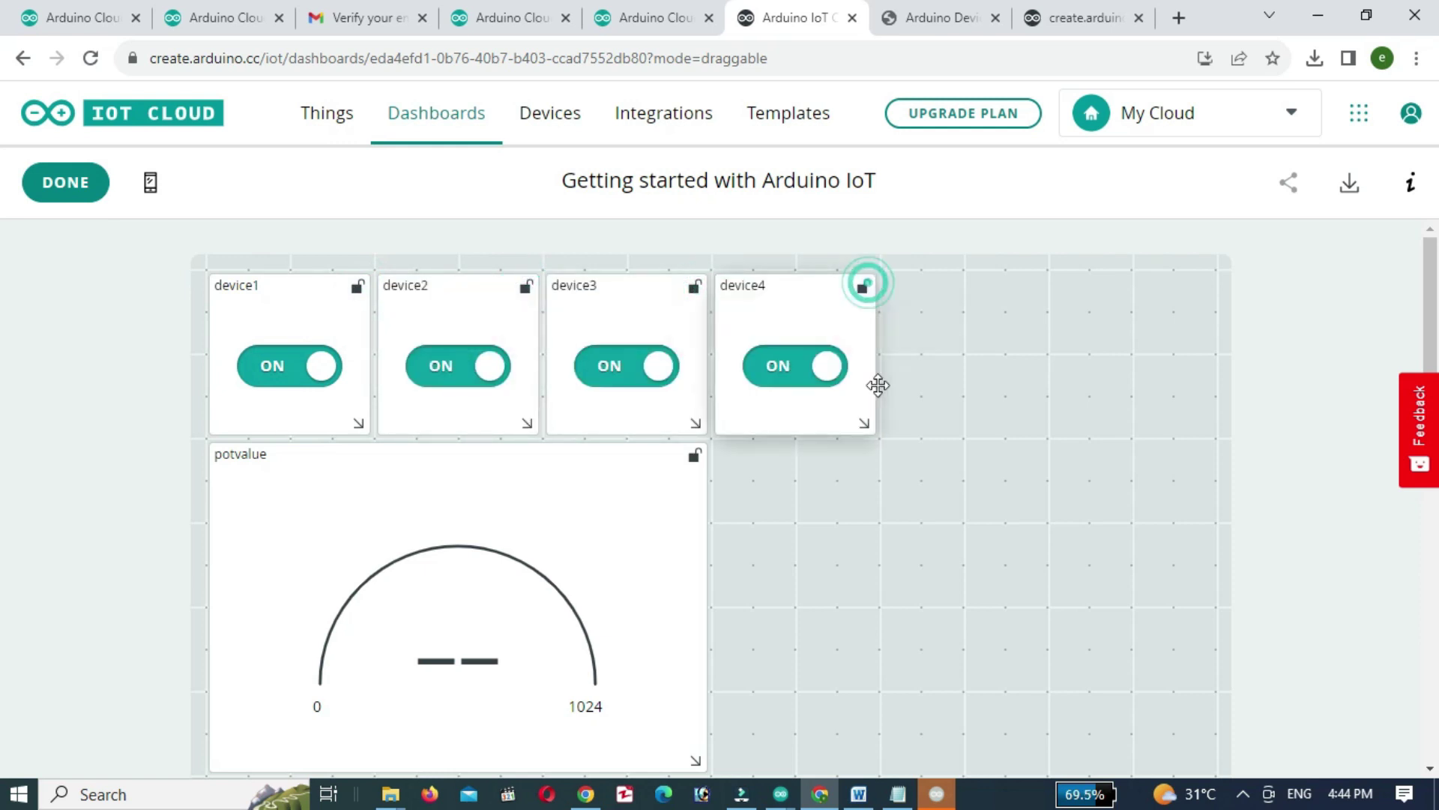
scroll(944, 472, "down", 5)
scroll(944, 472, "up", 1)
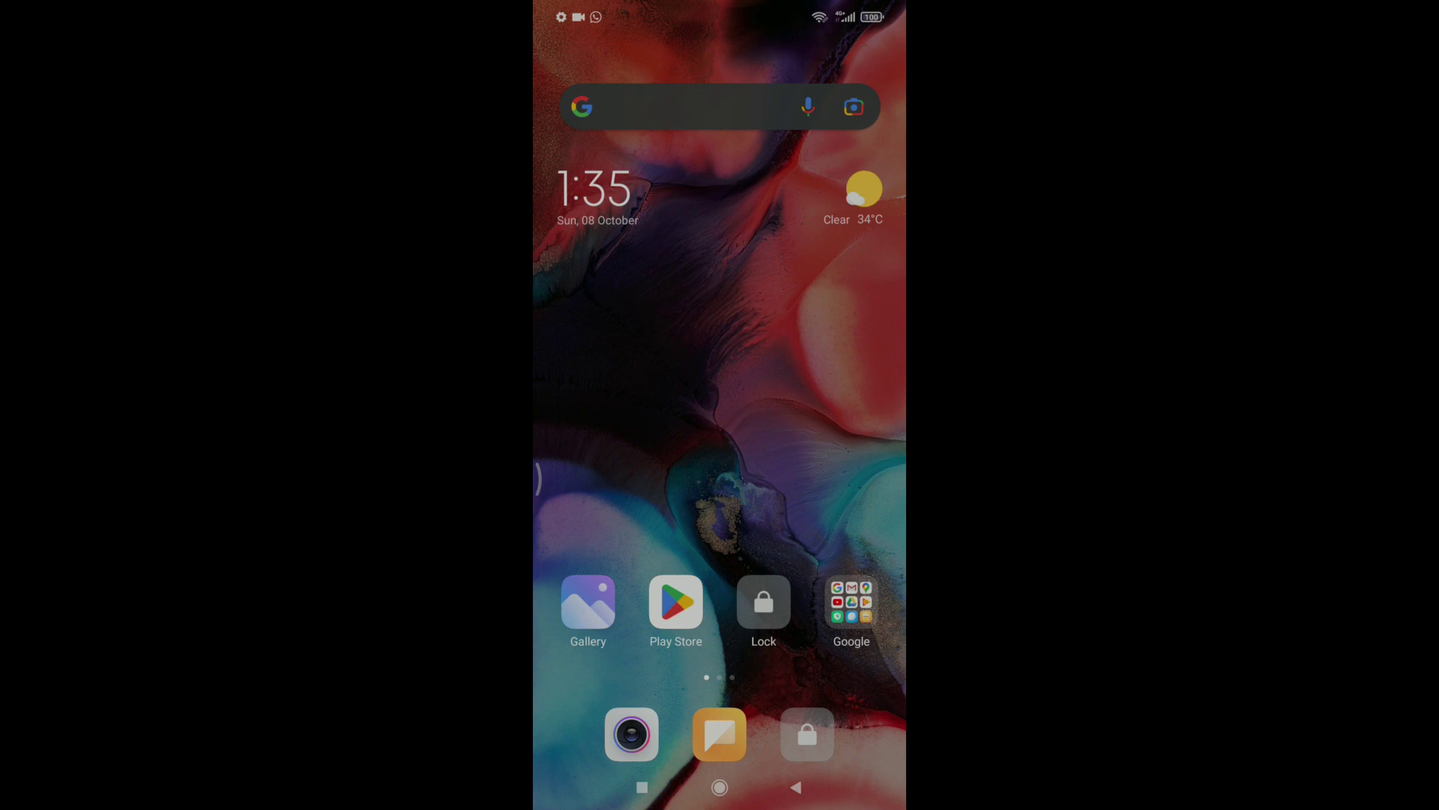
On the phone, search the Play Store for "arduino iot cloud", install Arduino IoT Cloud Remote and dismiss the advertisement.
left_click(676, 602)
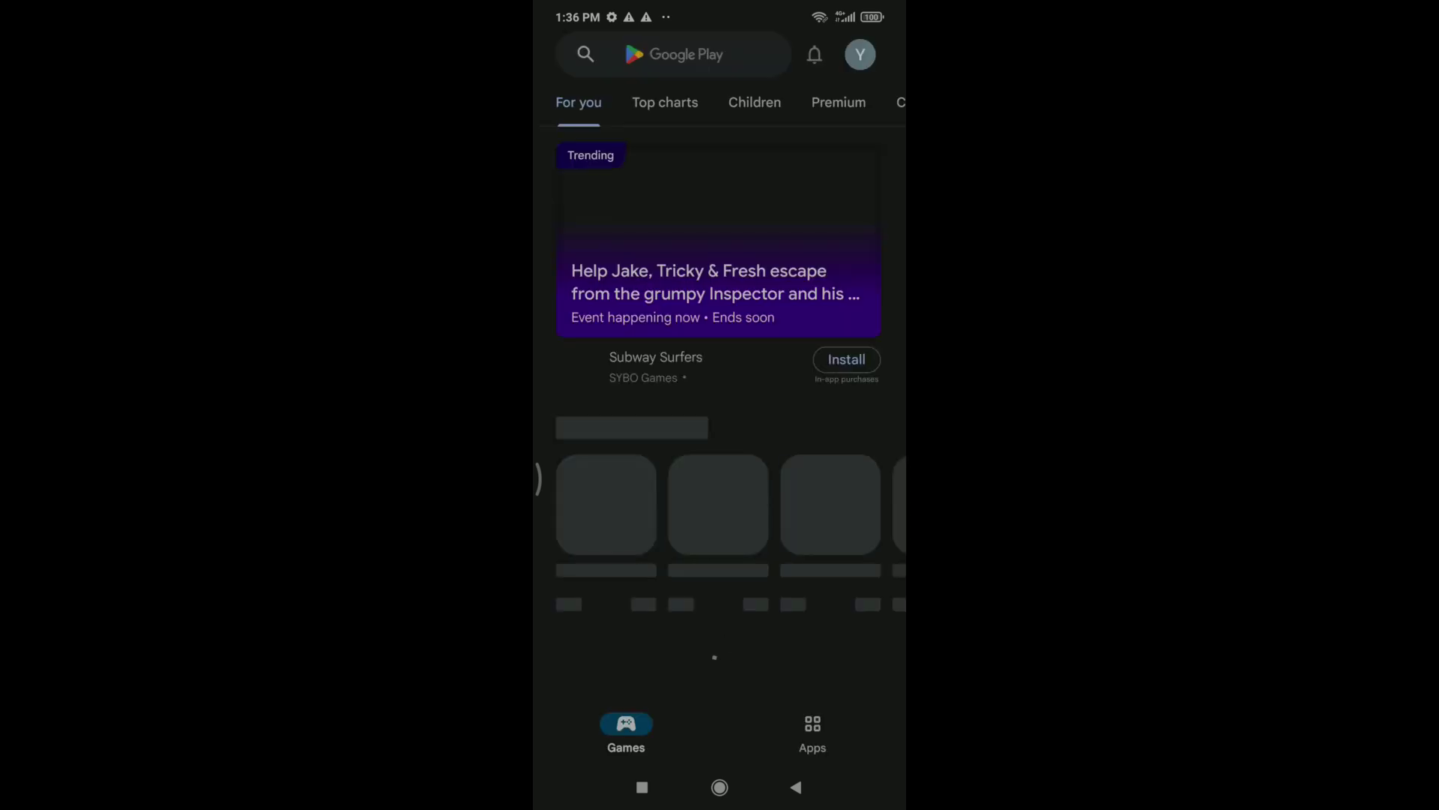
left_click(673, 54)
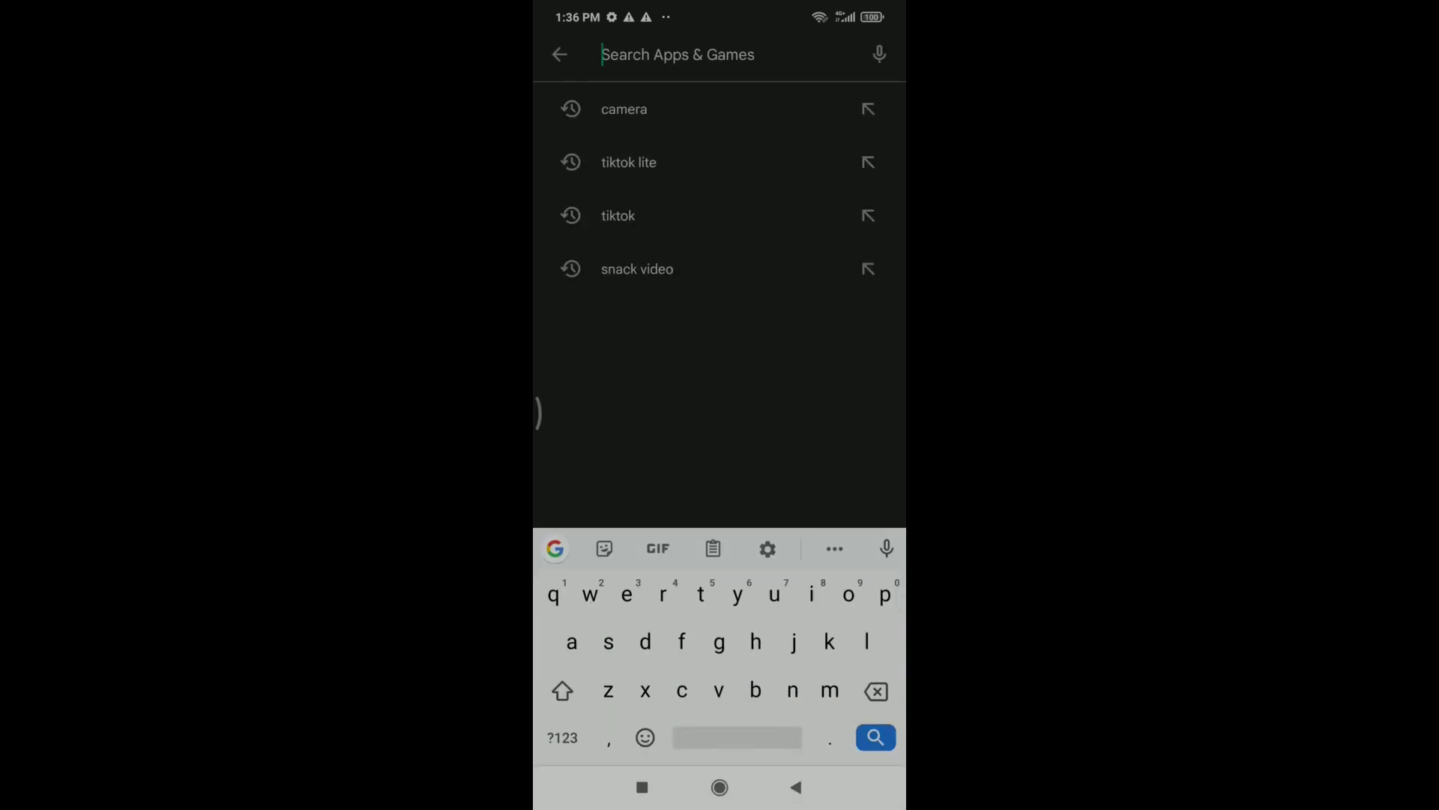
type("ar")
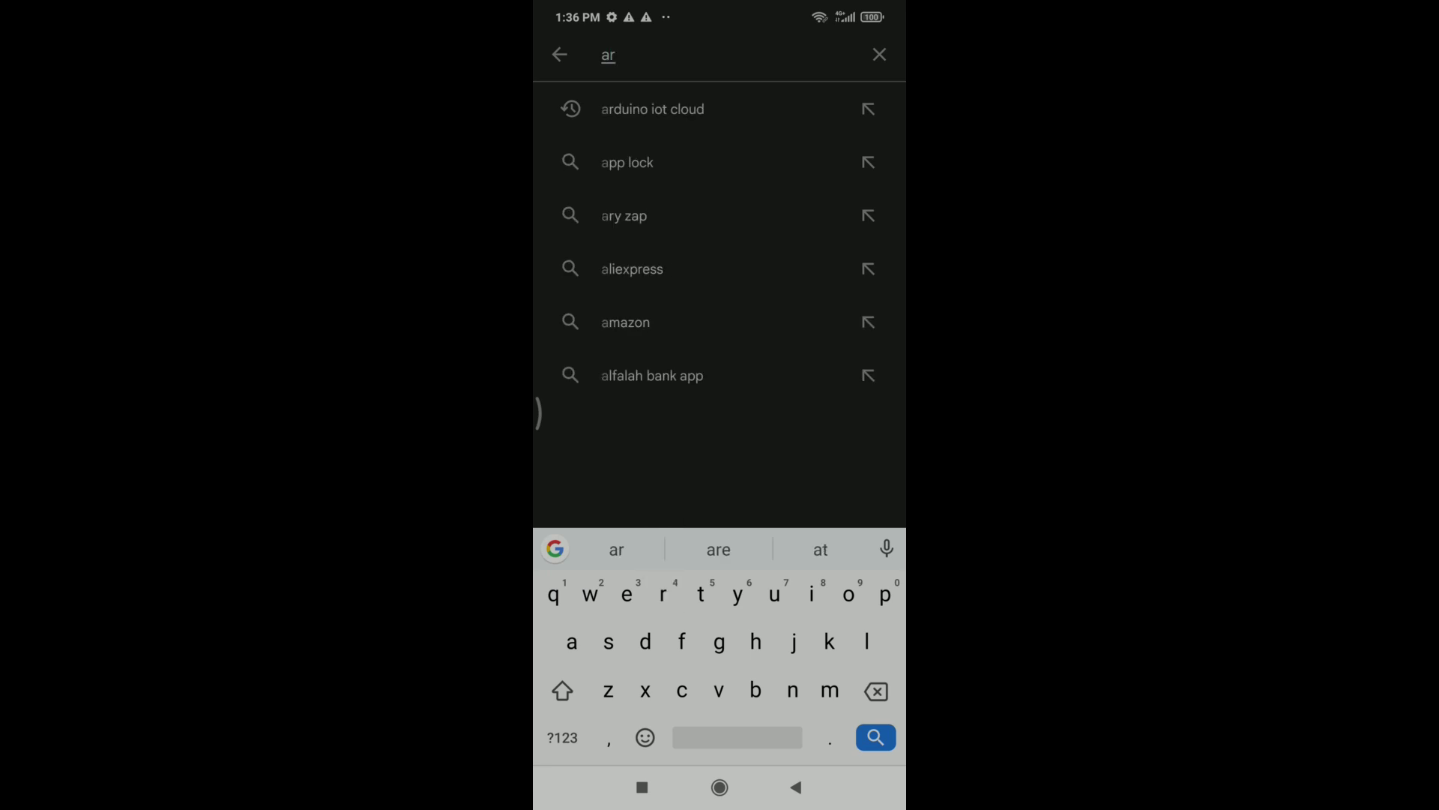
left_click(652, 109)
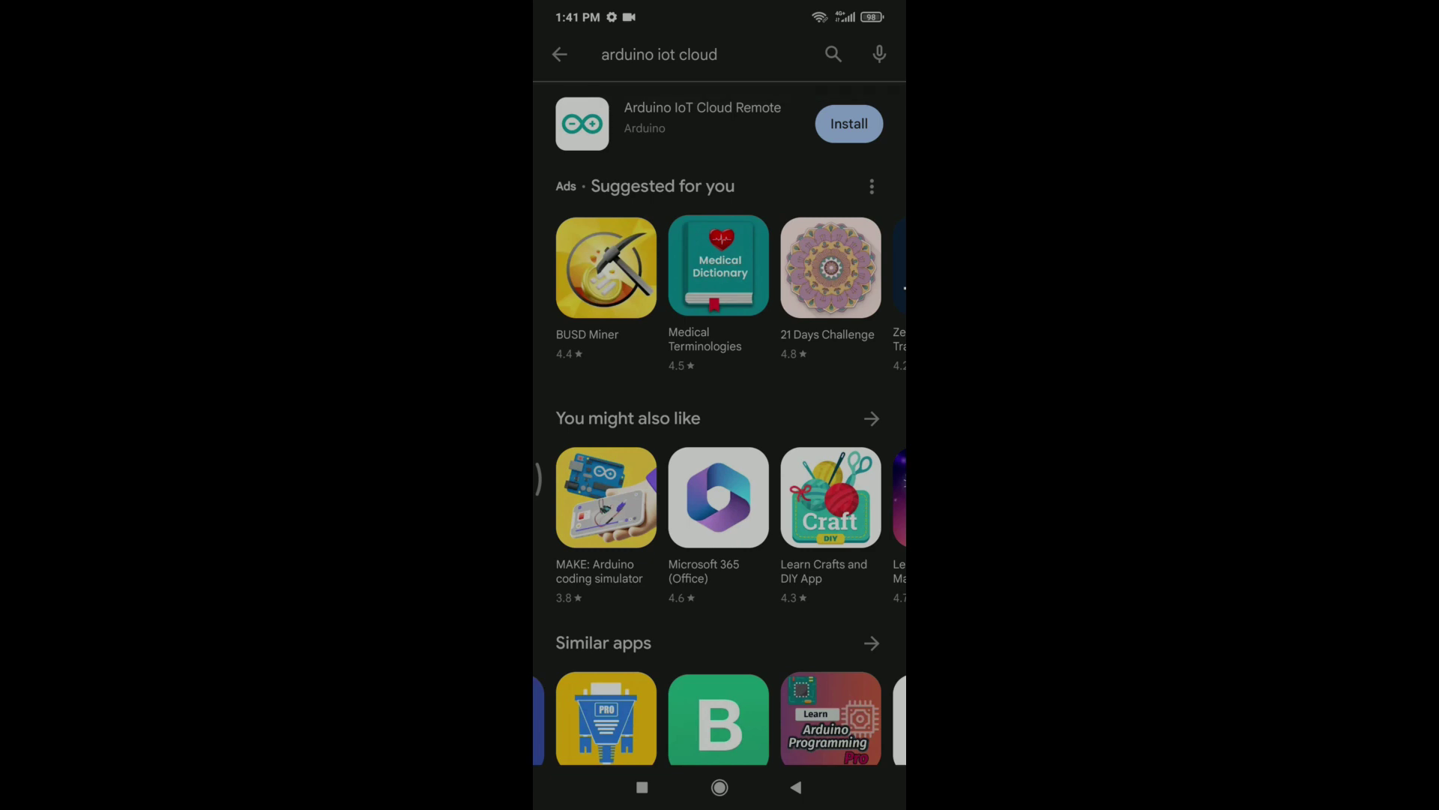
left_click(847, 123)
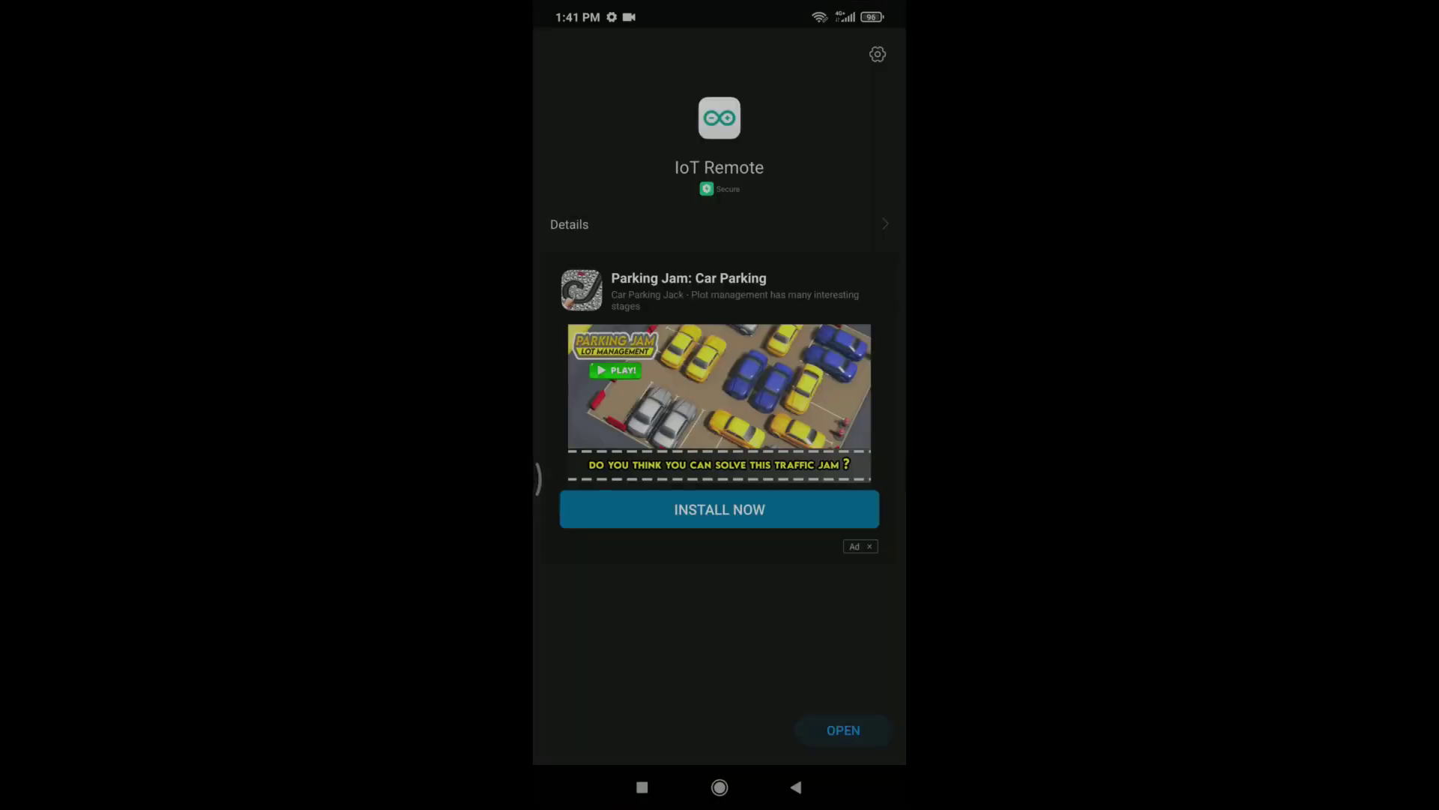
left_click(870, 546)
left_click(719, 537)
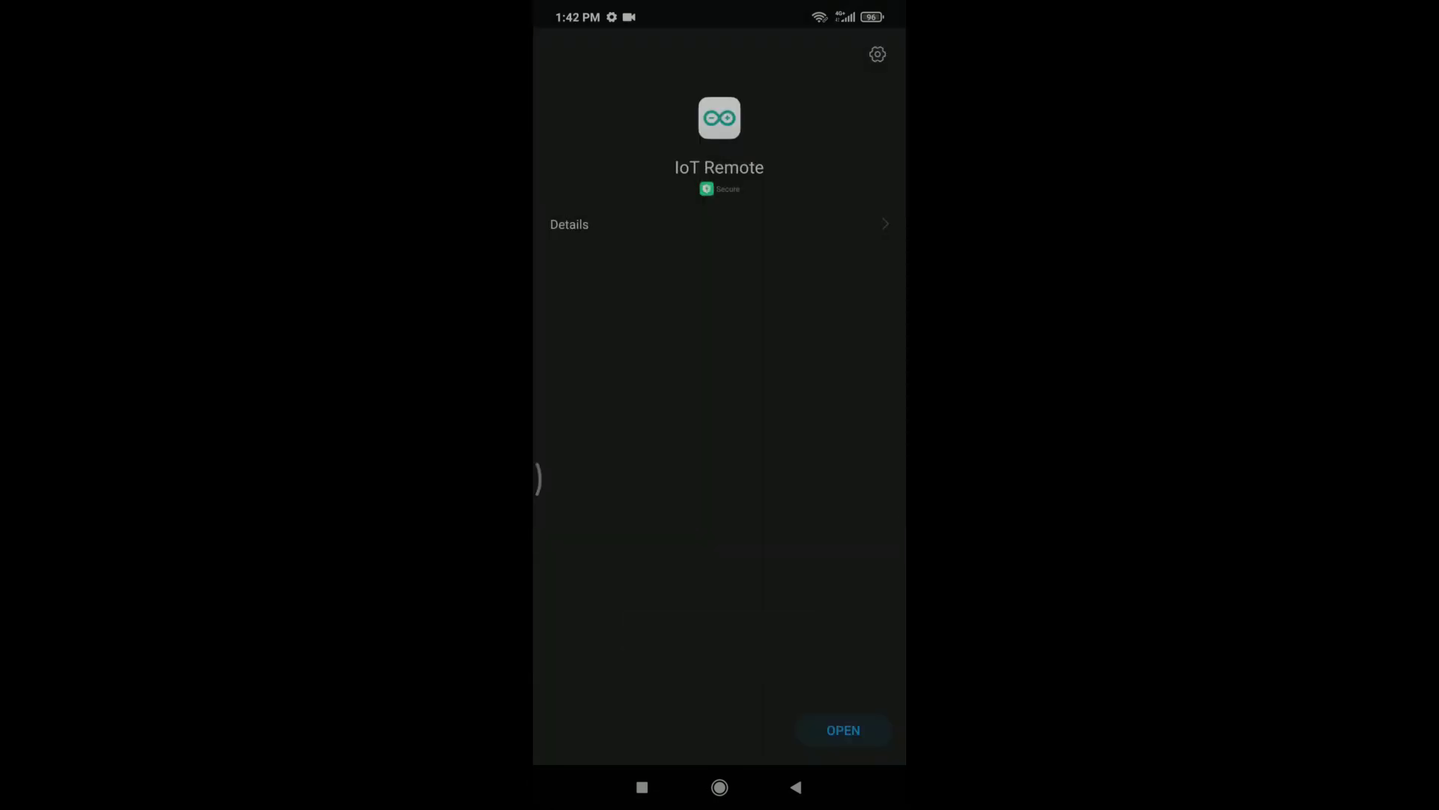
Open the IoT Remote app from the phone's home screen and continue past the introduction to the login form.
left_click(720, 787)
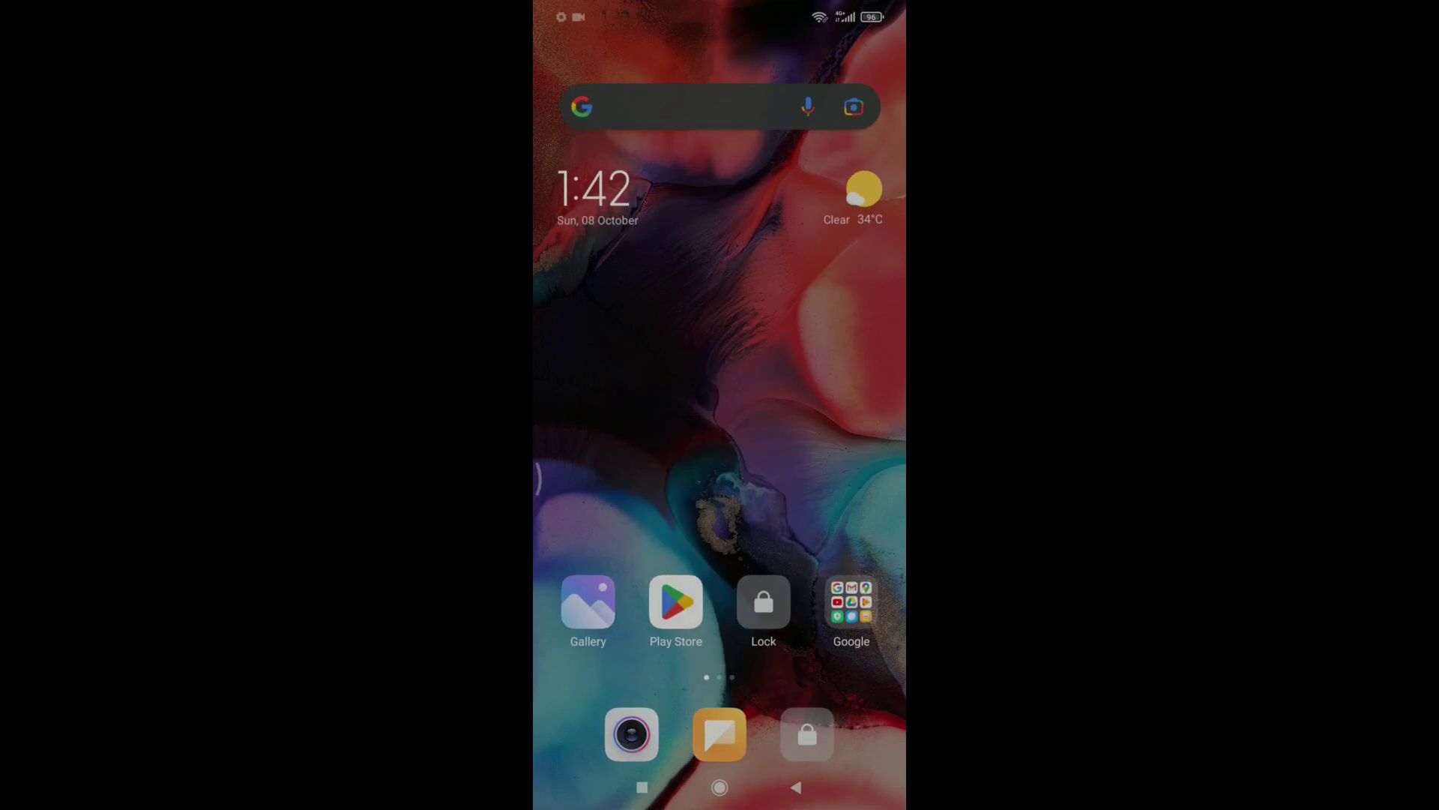
left_click_drag(824, 375, 600, 374)
left_click_drag(824, 375, 599, 374)
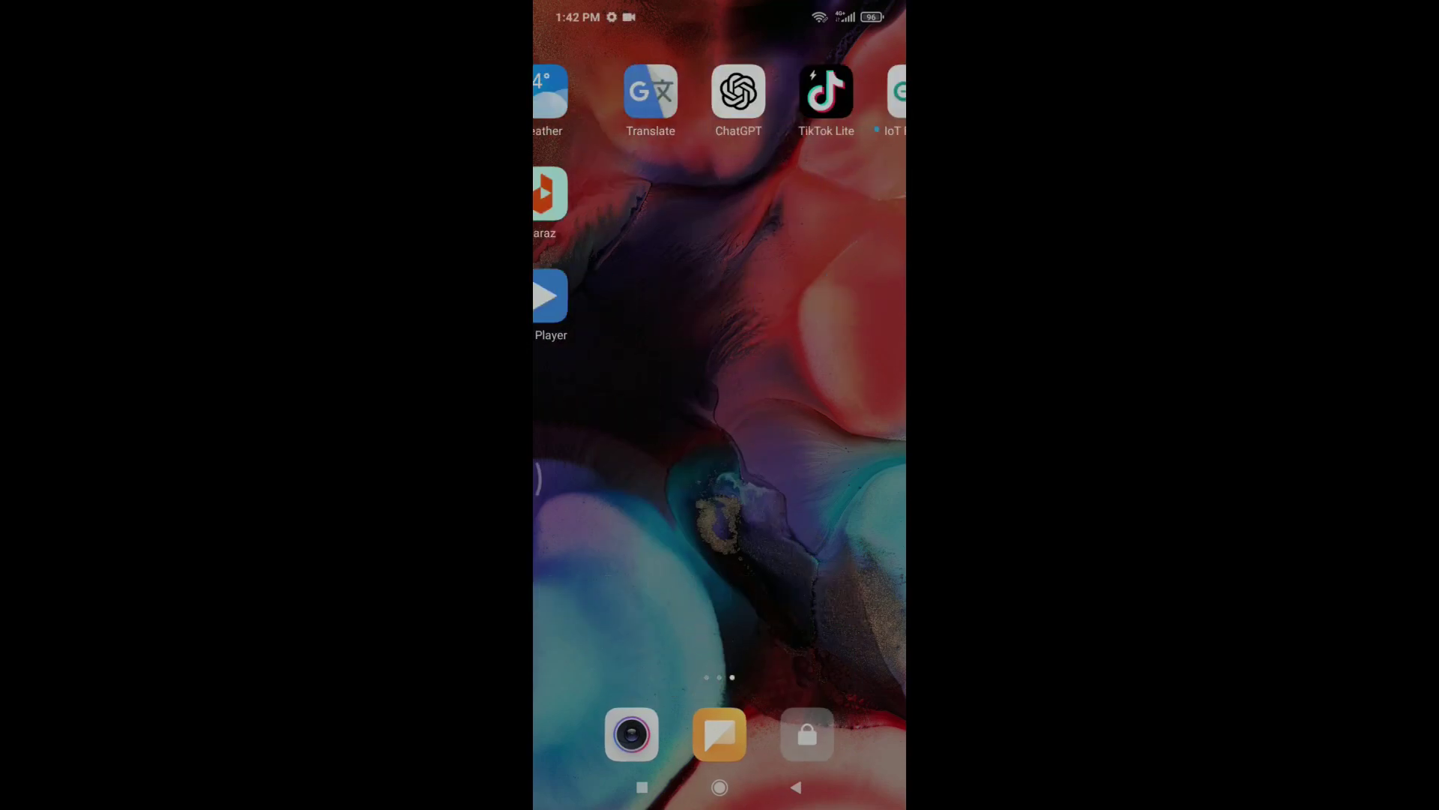
left_click(851, 91)
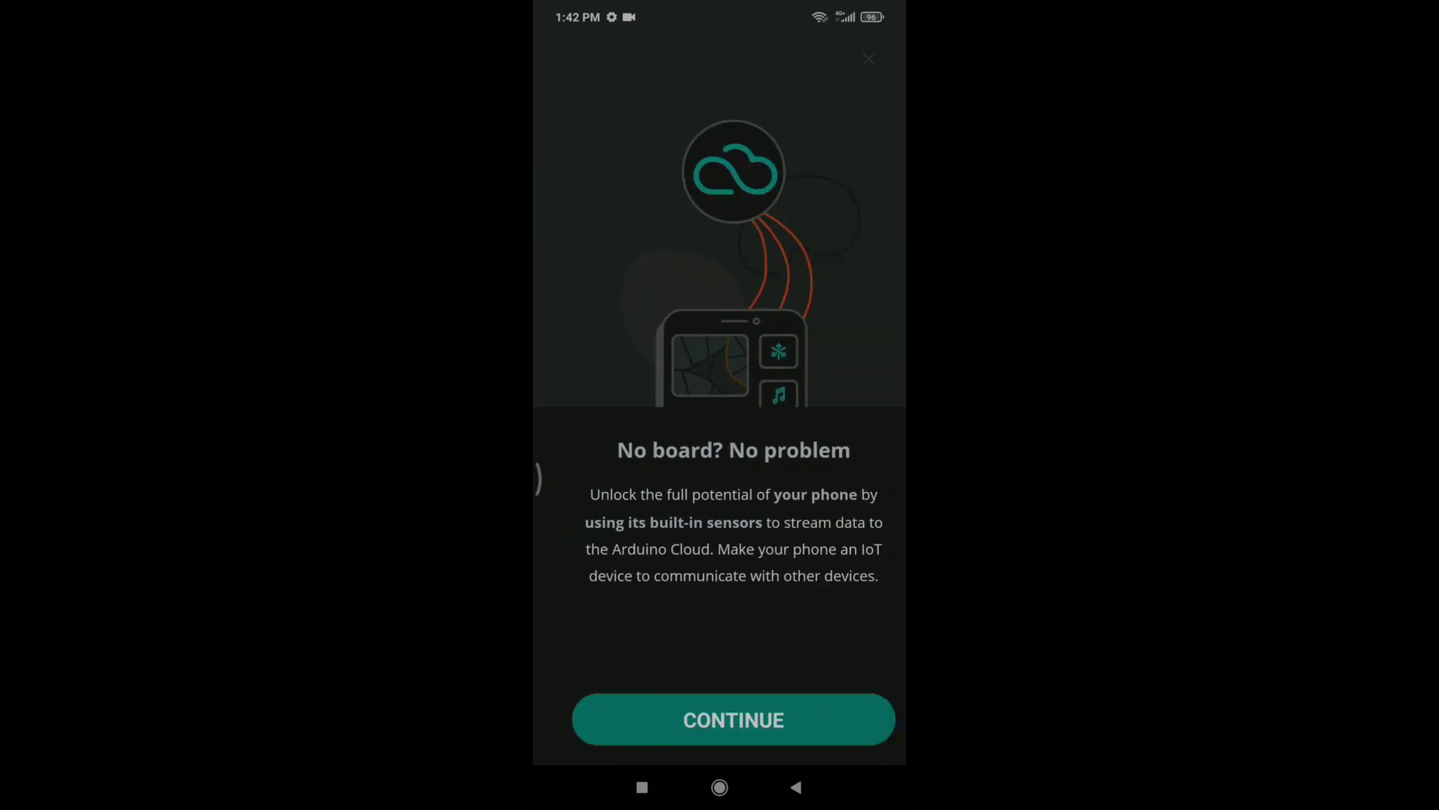
left_click(675, 720)
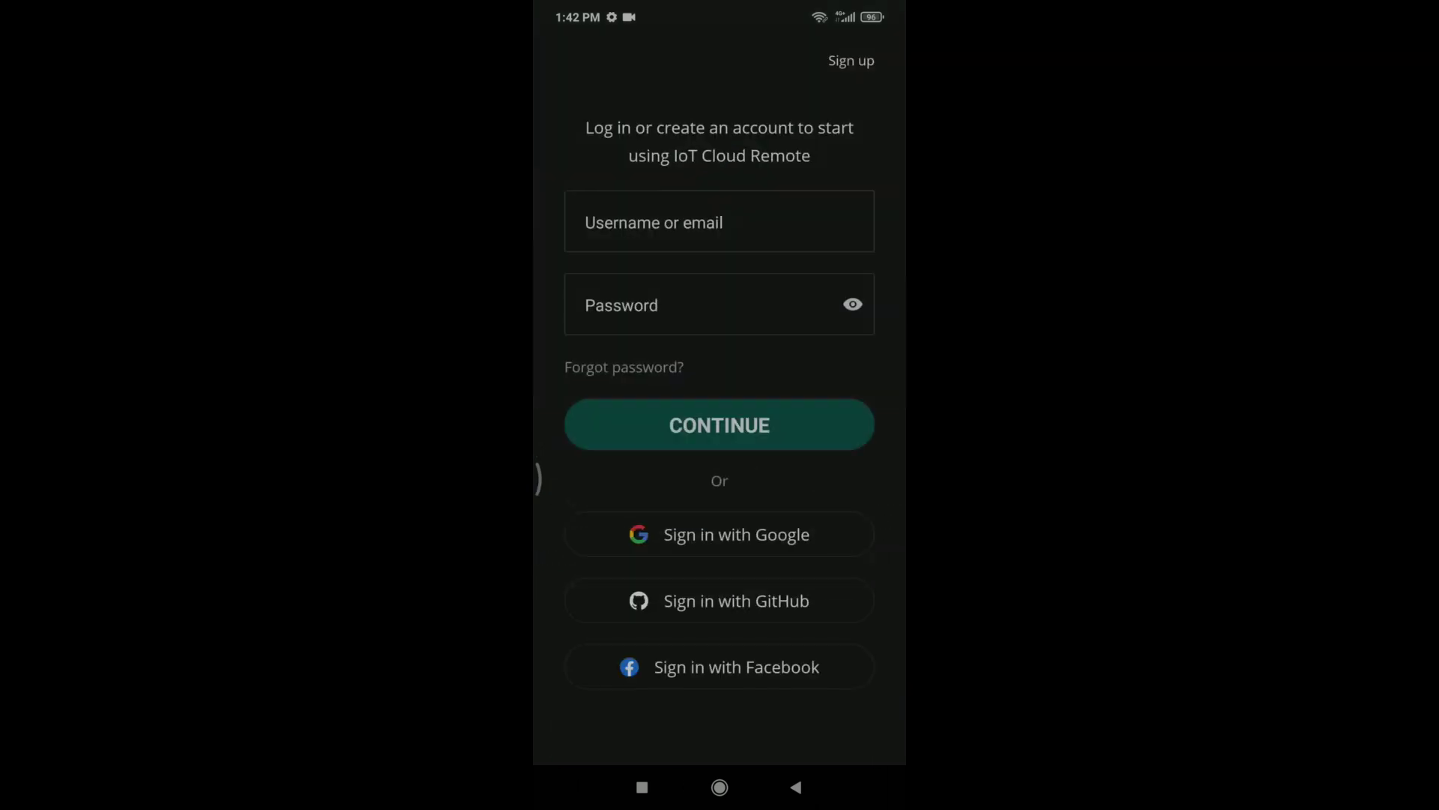
Fill in the account's username or email on the IoT Cloud Remote login form.
left_click(652, 222)
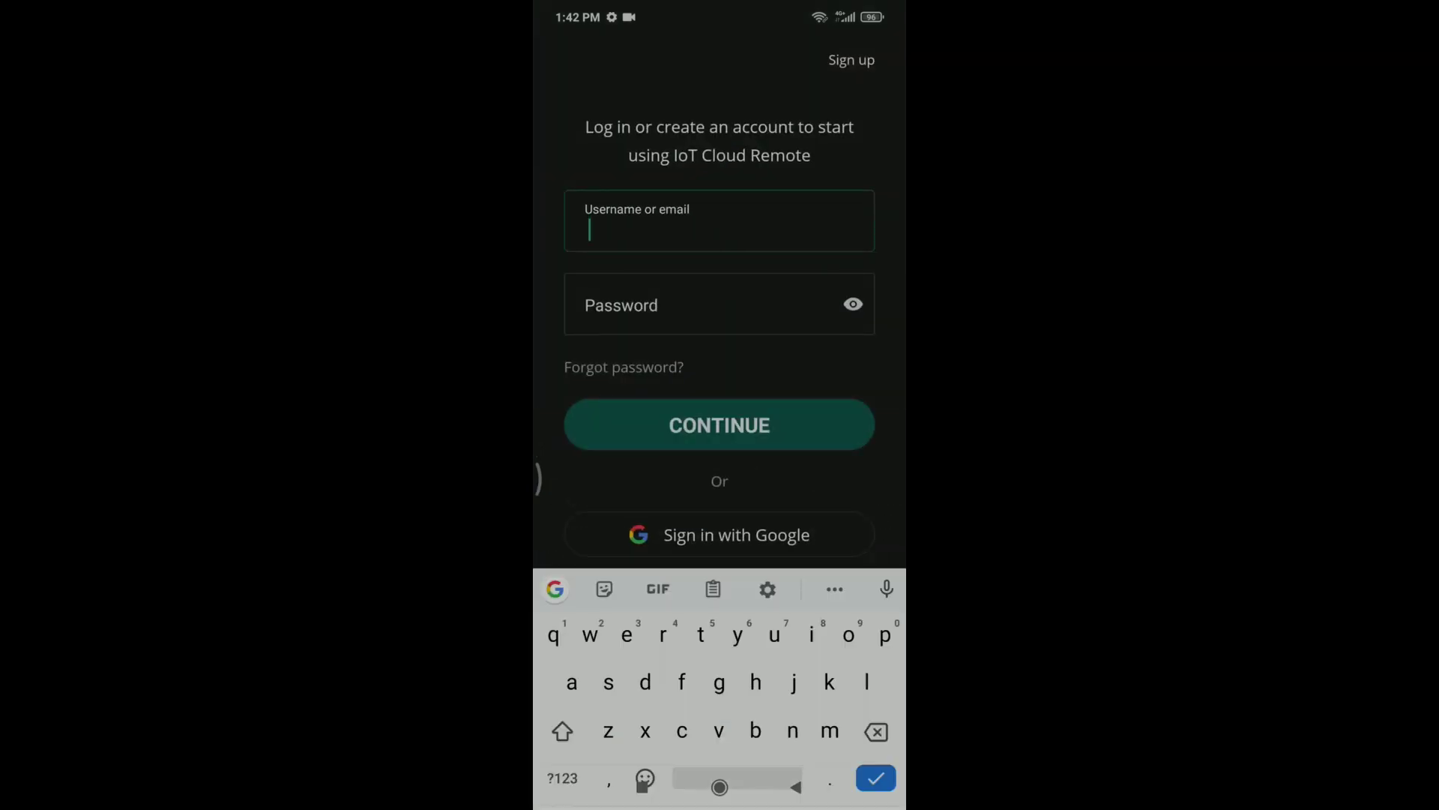
type("esp")
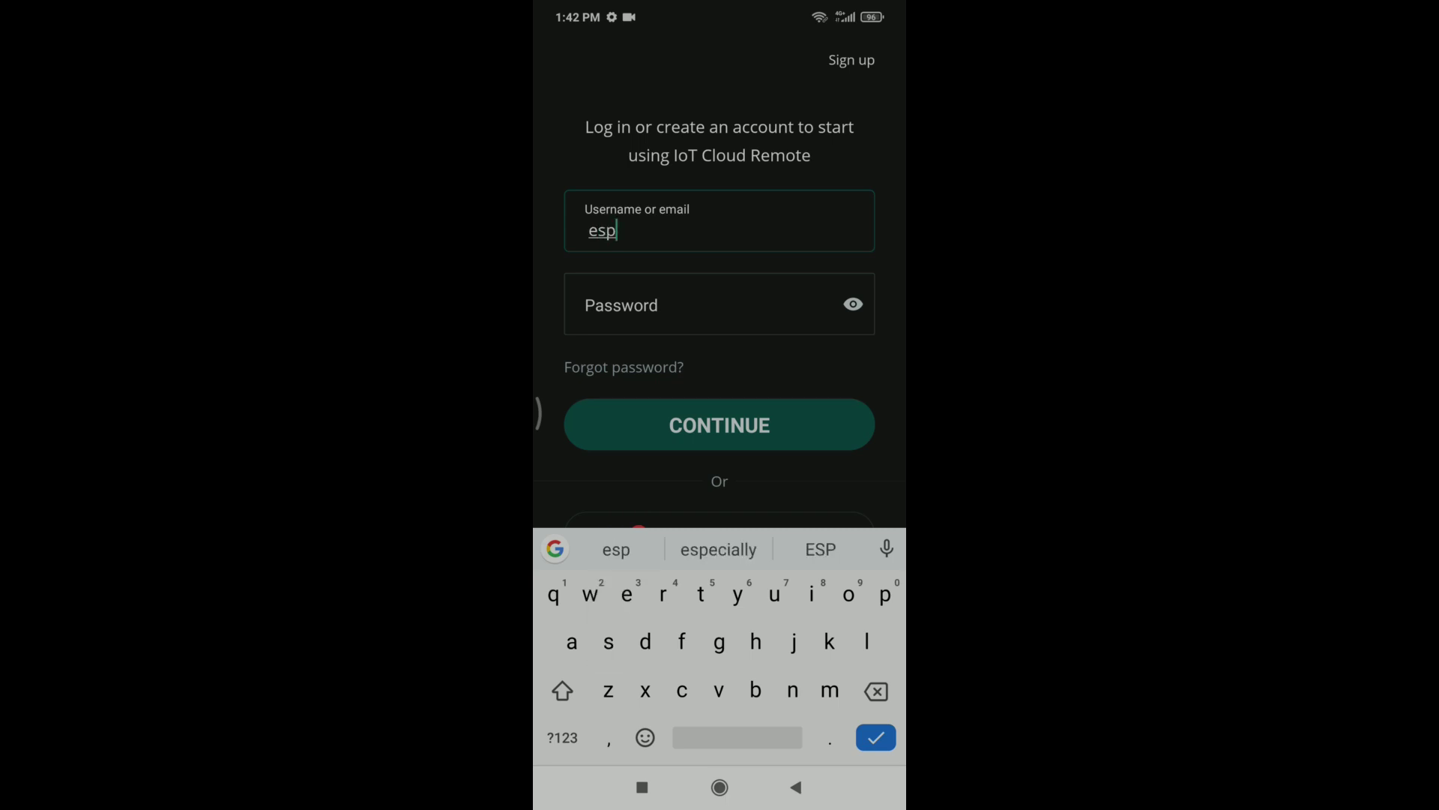
type("8266")
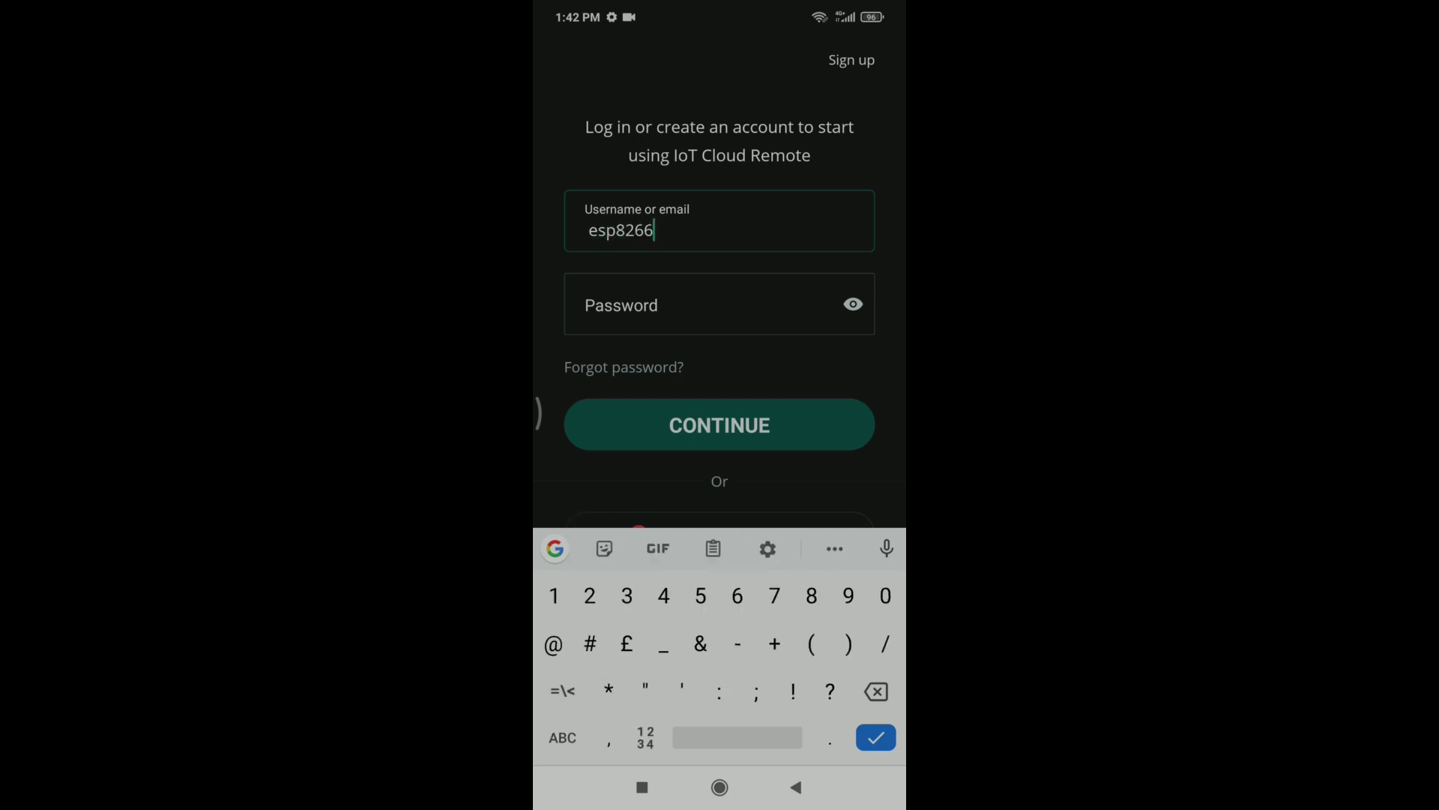
type("monit")
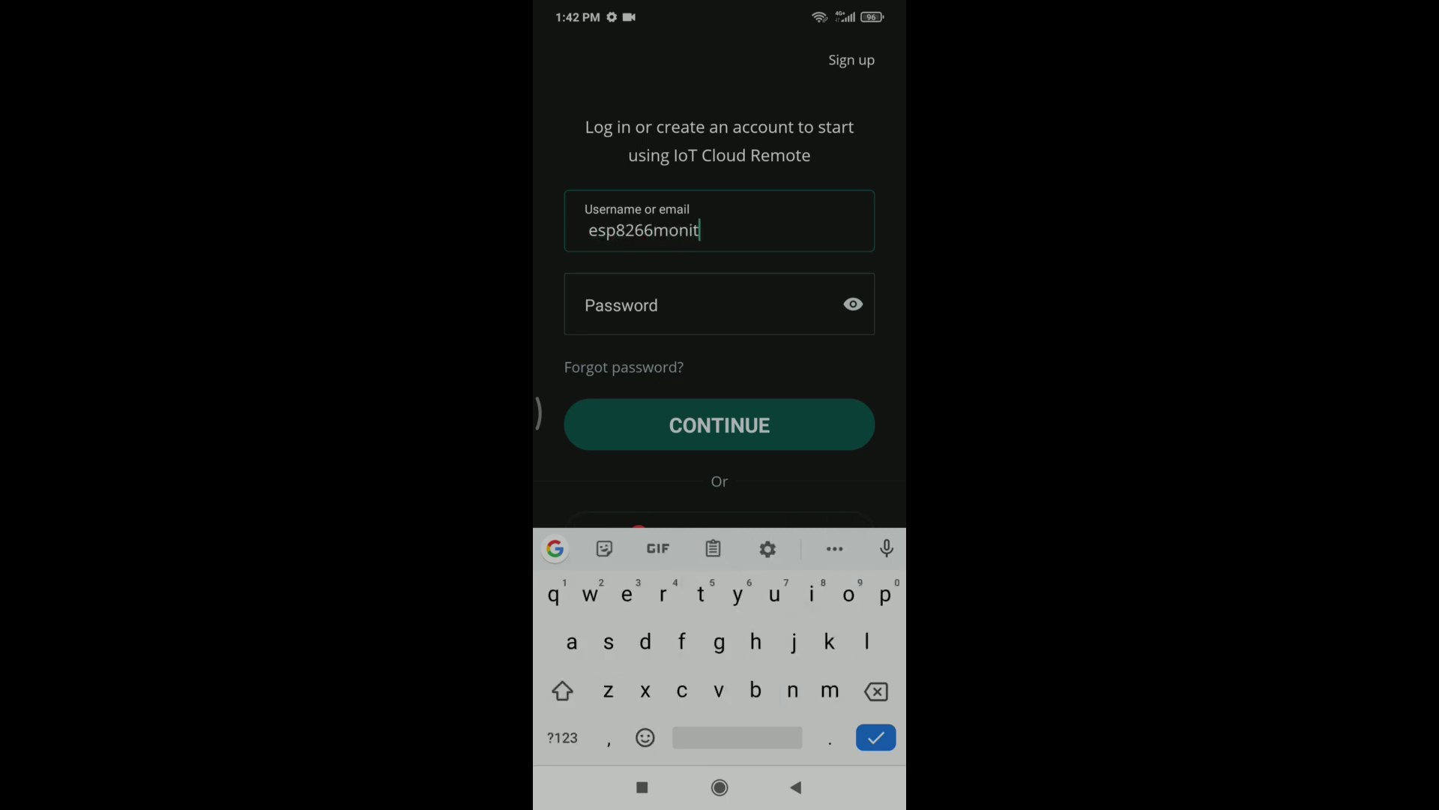
type("oring")
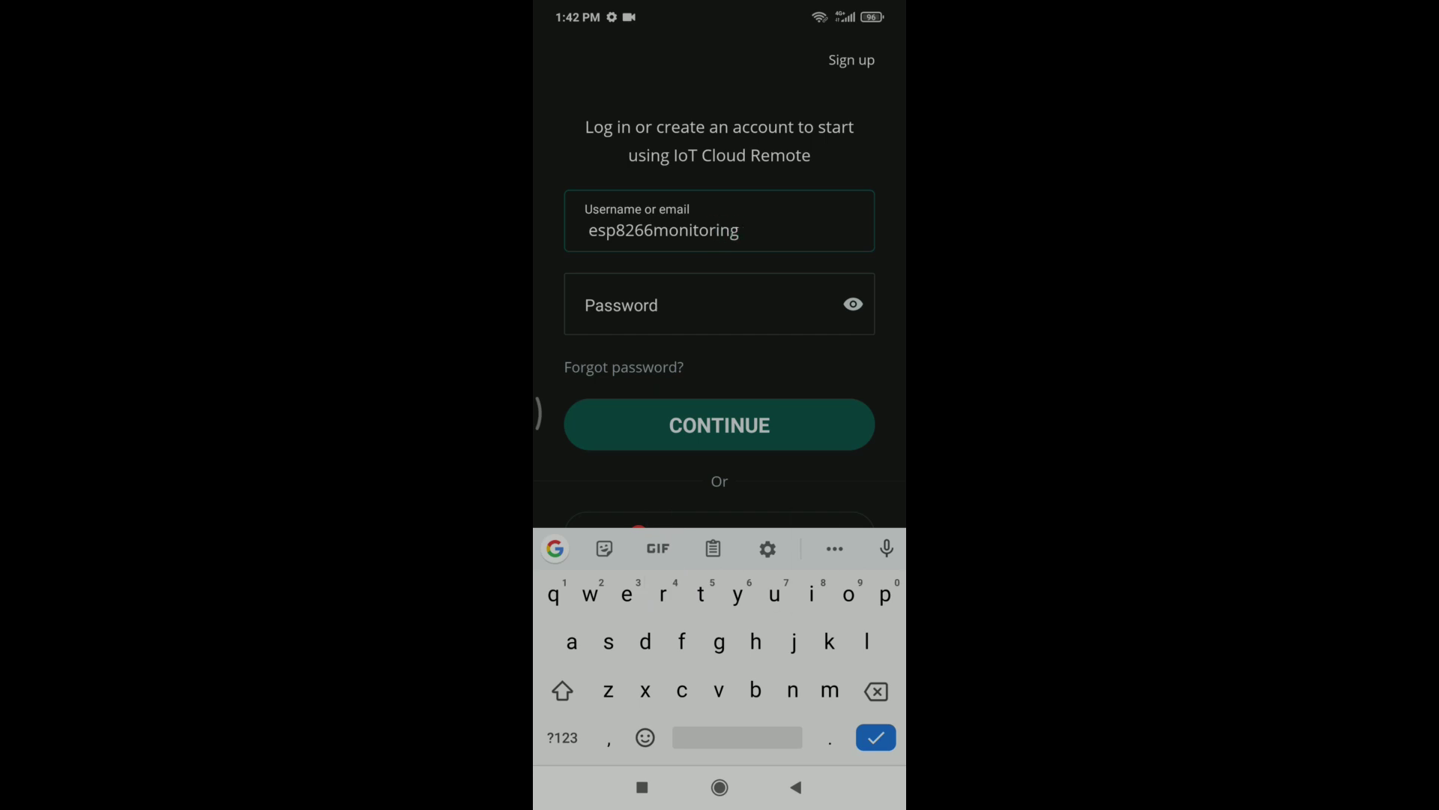